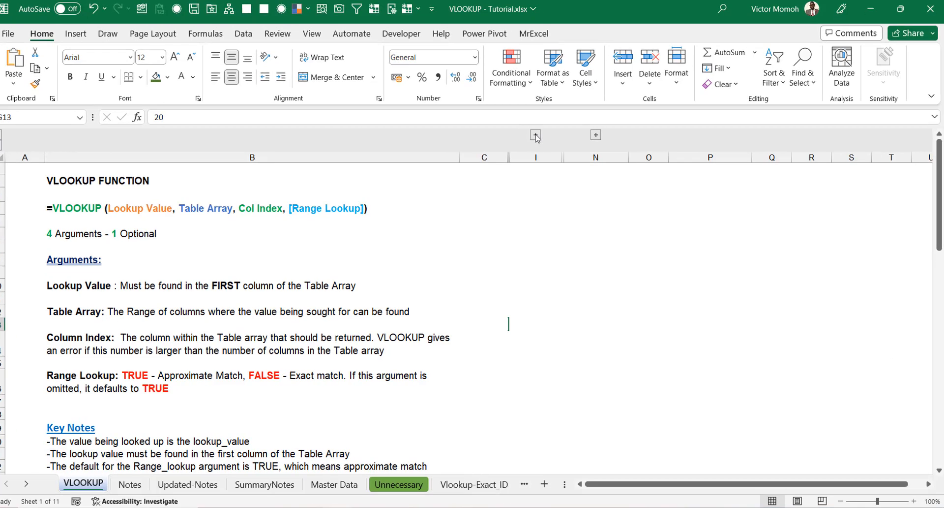
- Expand the collapsed column group that holds the Customer Table and the Sales Table
{"action": "left_click", "coordinate": [535, 136]}
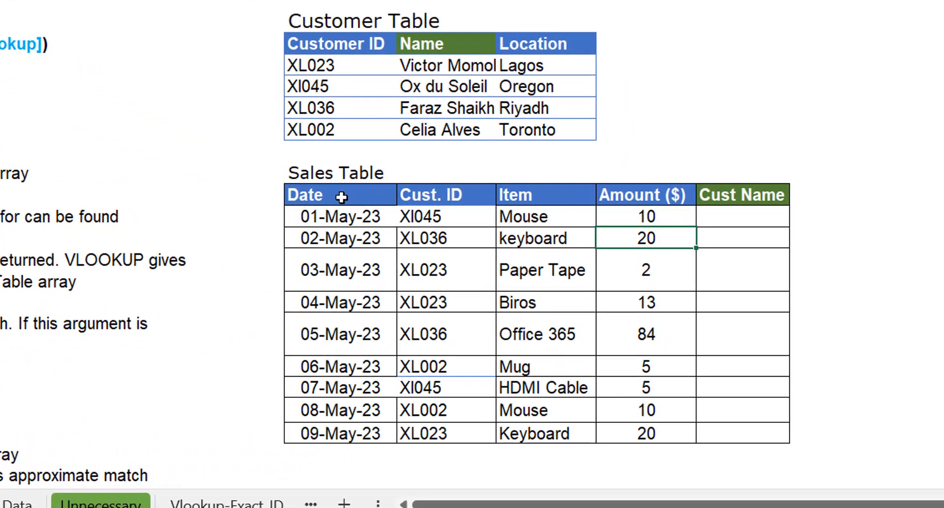
{"action": "left_click", "coordinate": [534, 303]}
{"action": "right_click", "coordinate": [329, 203]}
{"action": "key", "text": "Escape"}
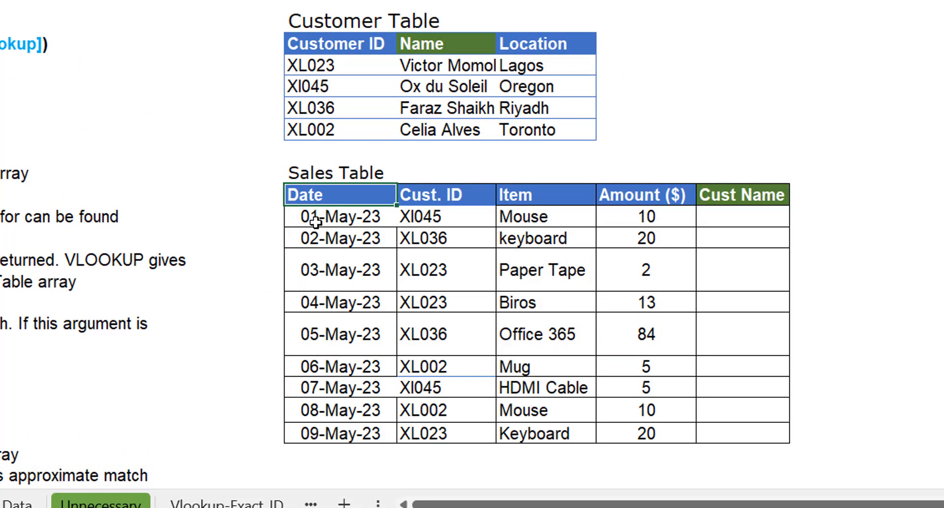
- Examine how the Sales Table's records run down the Date column, from the first date to the last
{"action": "left_click", "coordinate": [311, 222]}
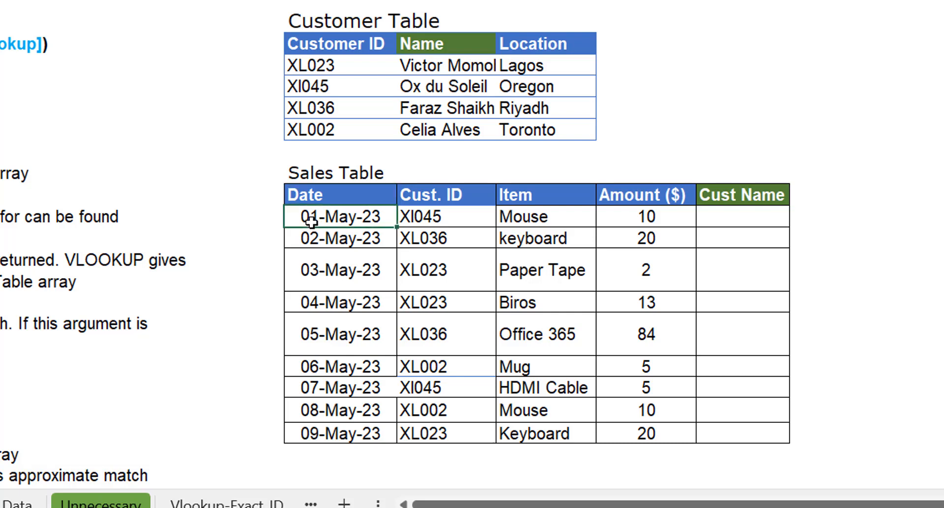
{"action": "key", "text": "Down"}
{"action": "key", "text": "Down"}
{"action": "key", "text": "Down"}
{"action": "key", "text": "Down"}
{"action": "key", "text": "Down"}
{"action": "key", "text": "Down"}
{"action": "key", "text": "Down"}
{"action": "key", "text": "Down"}
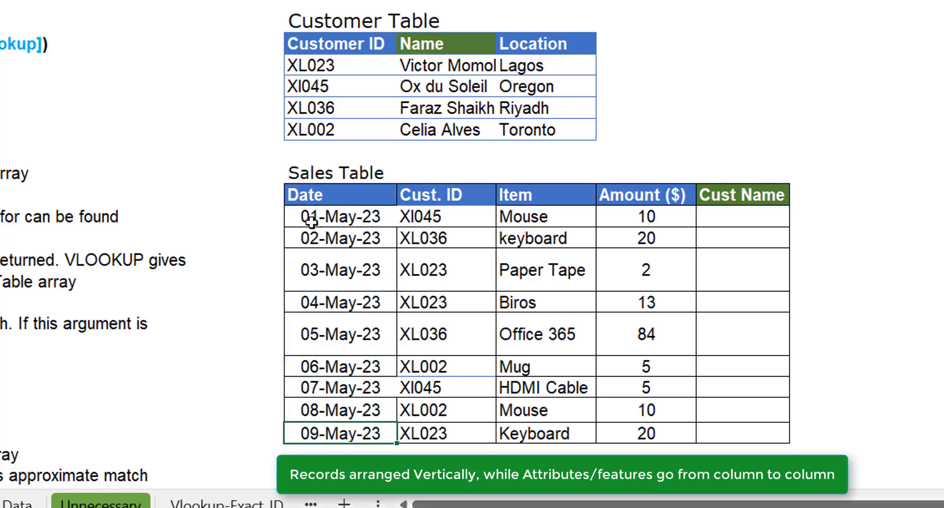
{"action": "left_click", "coordinate": [333, 193]}
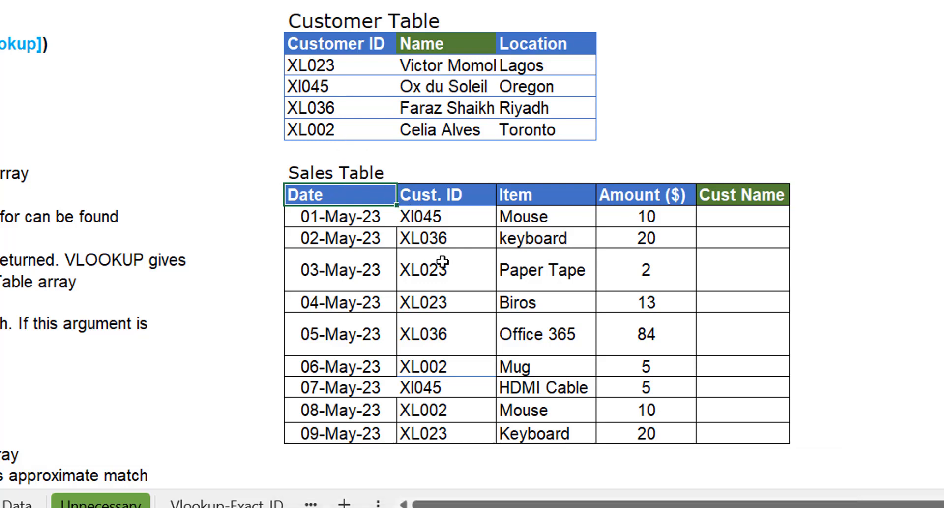
- Examine the Cust. ID entries of the Sales Table from the first record to the last
{"action": "left_click", "coordinate": [452, 221]}
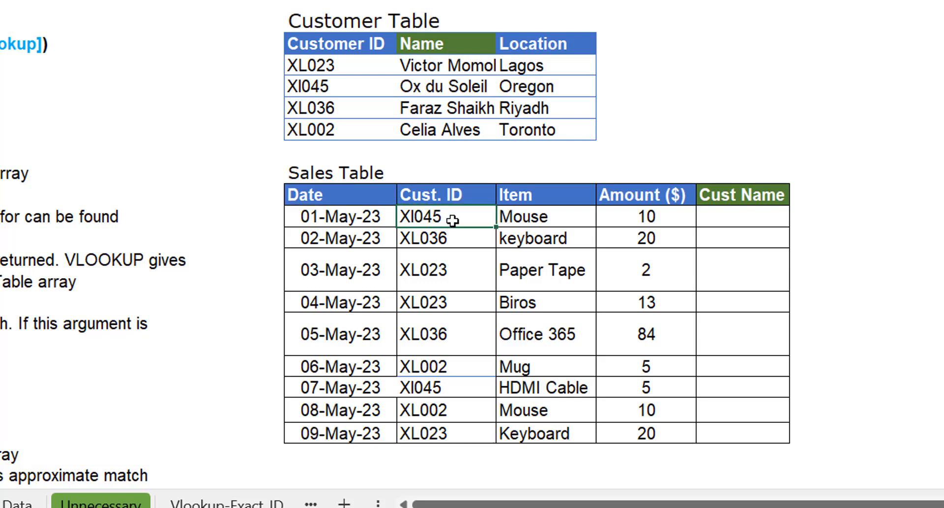
{"action": "key", "text": "Down"}
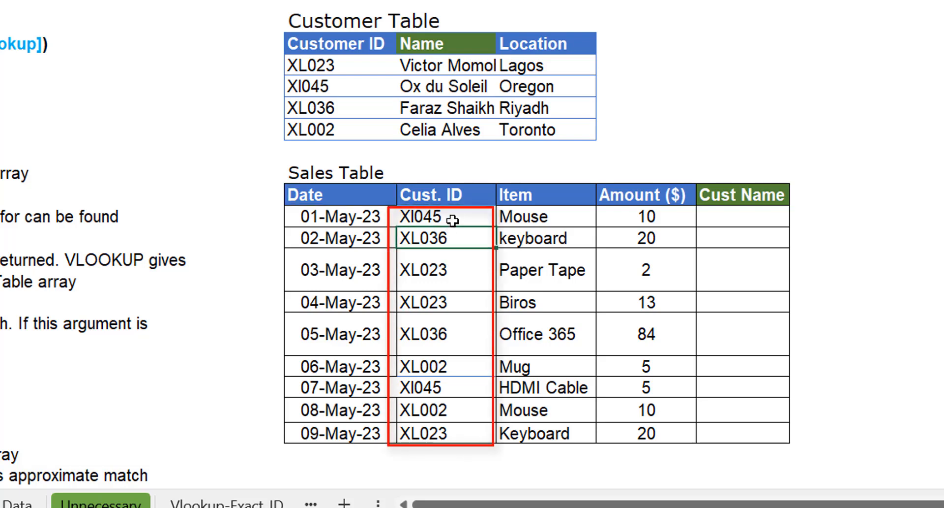
{"action": "key", "text": "Down"}
{"action": "key", "text": "Down"}
{"action": "key", "text": "Down"}
{"action": "key", "text": "Down"}
{"action": "key", "text": "Down"}
{"action": "key", "text": "Down"}
{"action": "key", "text": "Down"}
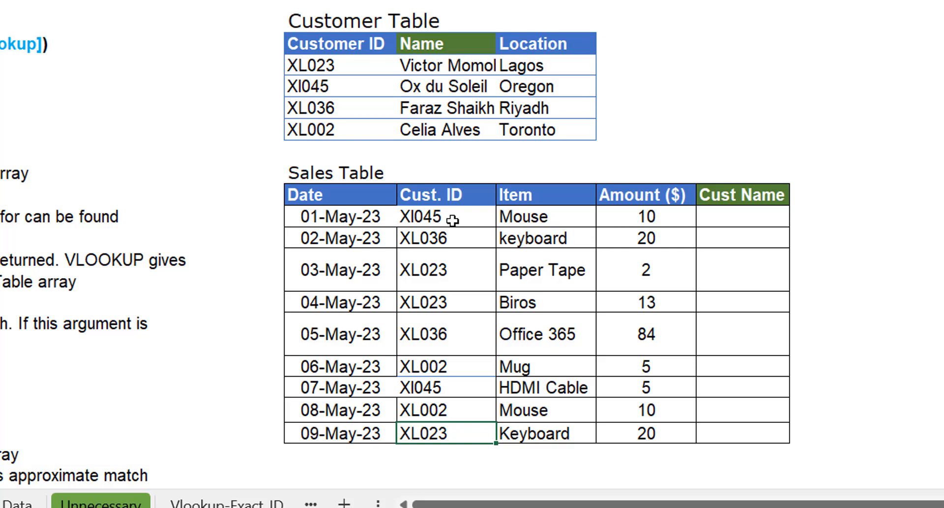
- Copy the whole Sales Table, including its header row and the empty Cust Name column
{"action": "key", "text": "Up"}
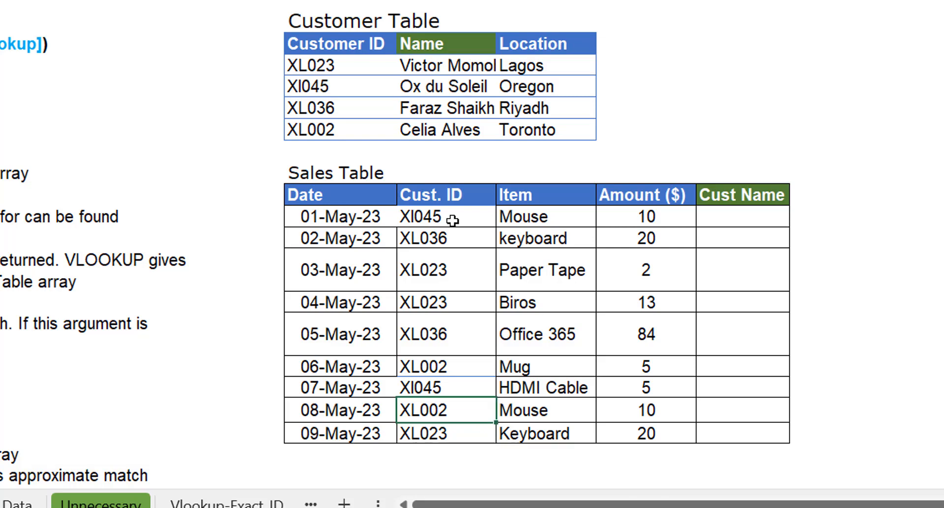
{"action": "key", "text": "Up"}
{"action": "key", "text": "Up"}
{"action": "key", "text": "Left"}
{"action": "key", "text": "ctrl+Up"}
{"action": "key", "text": "Down"}
{"action": "key", "text": "ctrl+shift+Right"}
{"action": "key", "text": "ctrl+shift+Down"}
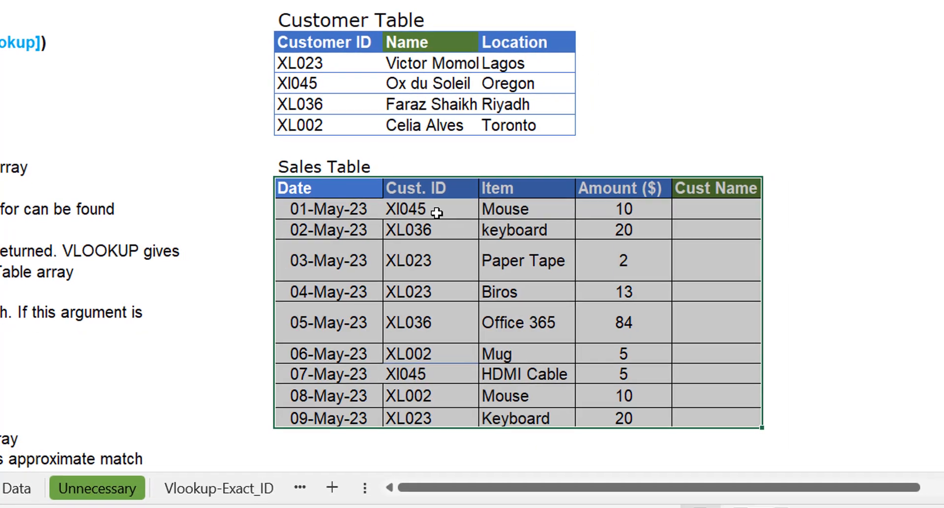
{"action": "key", "text": "ctrl+c"}
- Paste the copied Sales Table as transposed values in the empty cells below the original table
{"action": "key", "text": "Down"}
{"action": "key", "text": "Down"}
{"action": "key", "text": "Down"}
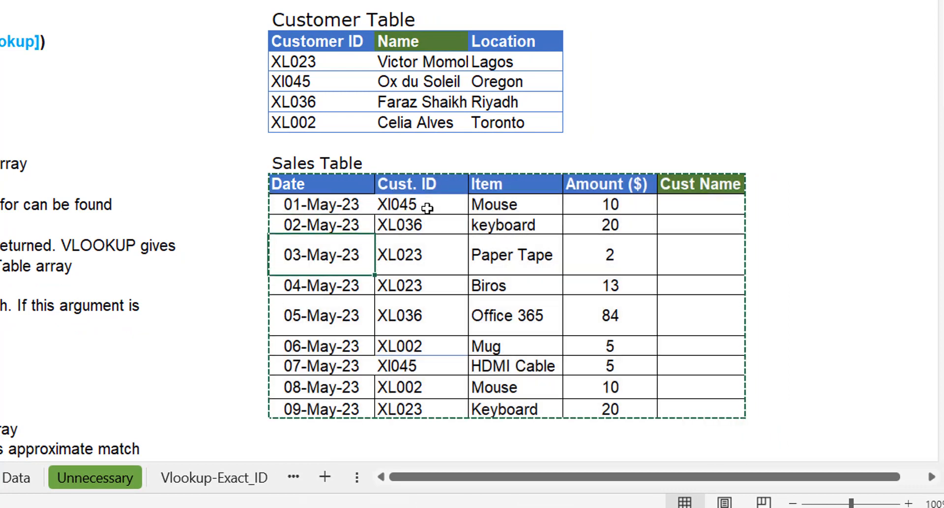
{"action": "key", "text": "Down"}
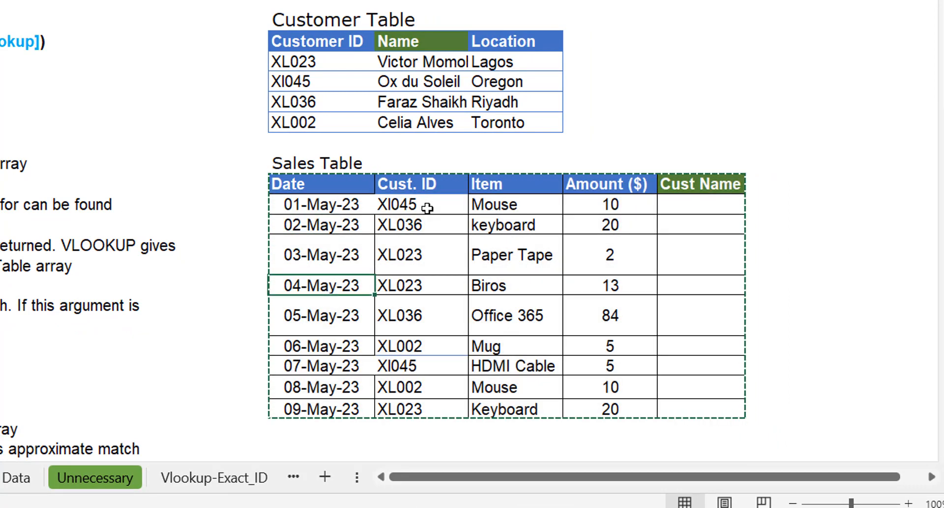
{"action": "key", "text": "ctrl+Down"}
{"action": "key", "text": "Down"}
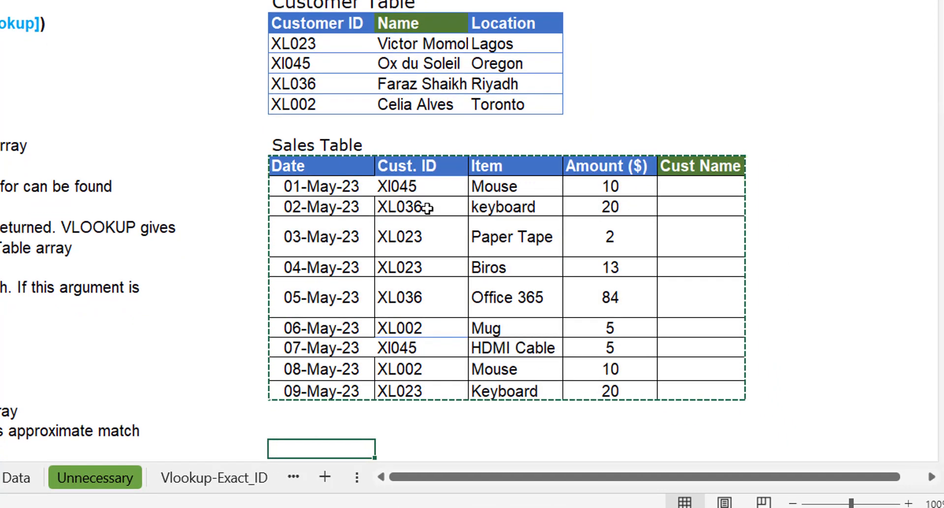
{"action": "key", "text": "ctrl+alt+v"}
{"action": "key", "text": "v"}
{"action": "key", "text": "e"}
{"action": "key", "text": "Return"}
{"action": "key", "text": "Escape"}
- Format the first five serial numbers in the transposed Date row as day-month-year dates
{"action": "key", "text": "Down"}
{"action": "key", "text": "Down"}
{"action": "key", "text": "Down"}
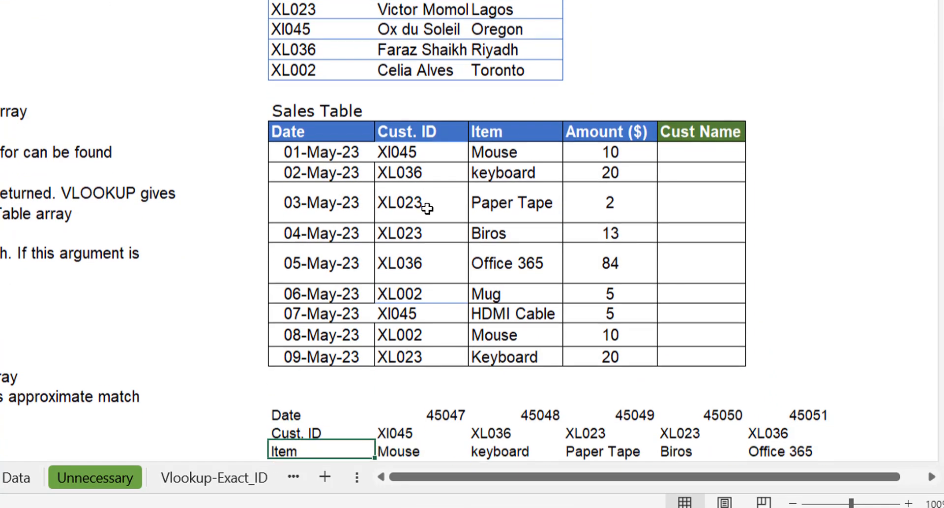
{"action": "key", "text": "Up"}
{"action": "key", "text": "Up"}
{"action": "key", "text": "Right"}
{"action": "key", "text": "Up"}
{"action": "key", "text": "ctrl+shift+Right"}
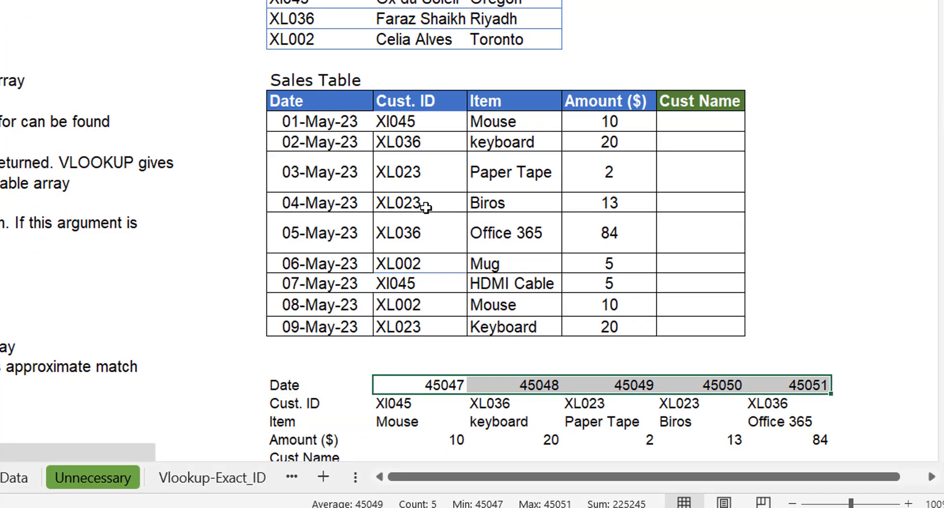
{"action": "key", "text": "ctrl+shift+3"}
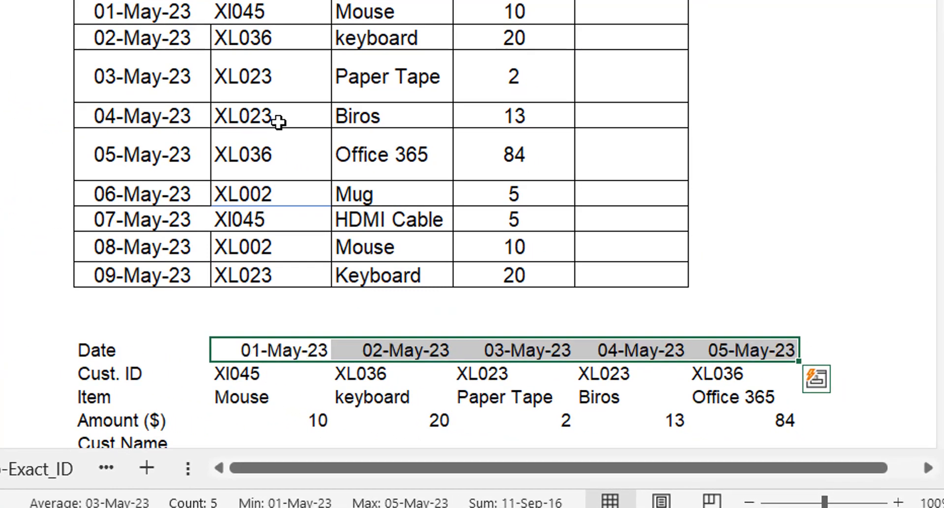
- Examine the field names of the transposed copy, from Date down to Cust Name, to compare the horizontal layout
{"action": "key", "text": "Left"}
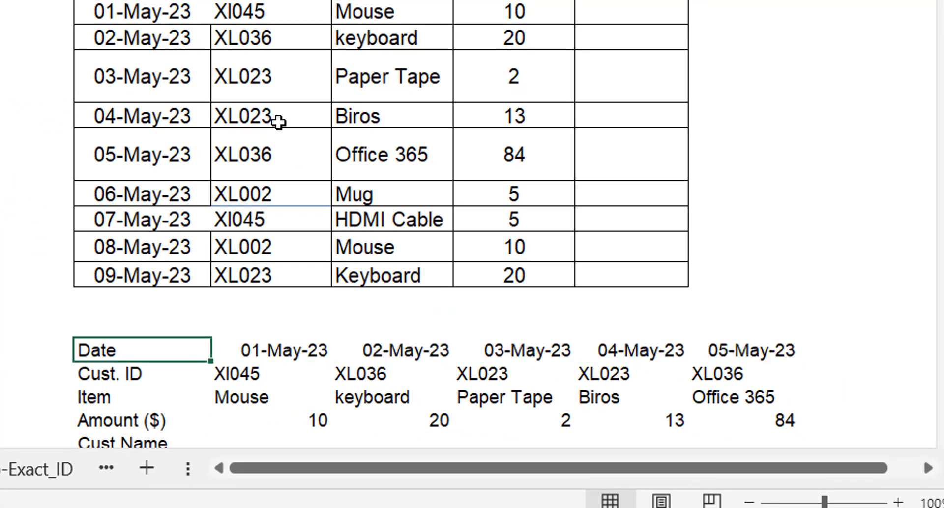
{"action": "key", "text": "Down"}
{"action": "key", "text": "Down"}
{"action": "key", "text": "Down"}
{"action": "key", "text": "Down"}
{"action": "key", "text": "Up"}
{"action": "key", "text": "Up"}
{"action": "key", "text": "Up"}
{"action": "key", "text": "Up"}
{"action": "key", "text": "Up"}
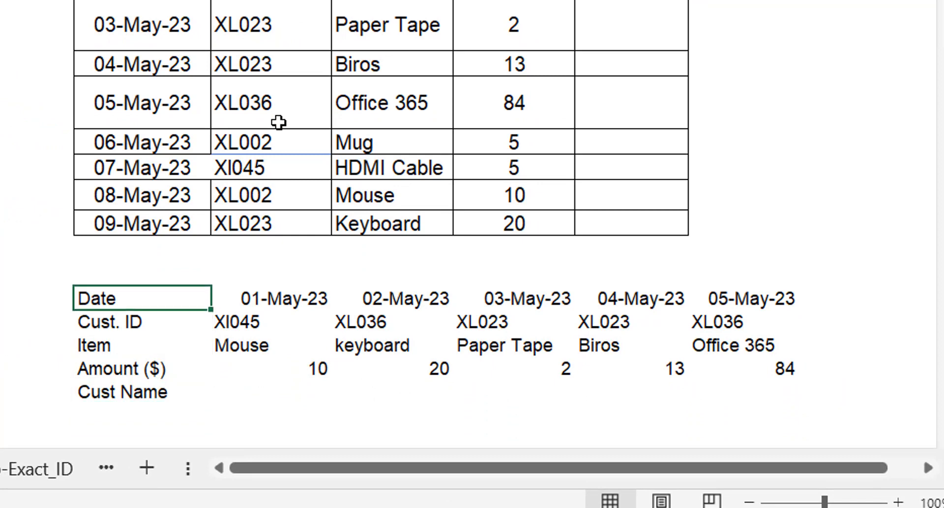
{"action": "key", "text": "Down"}
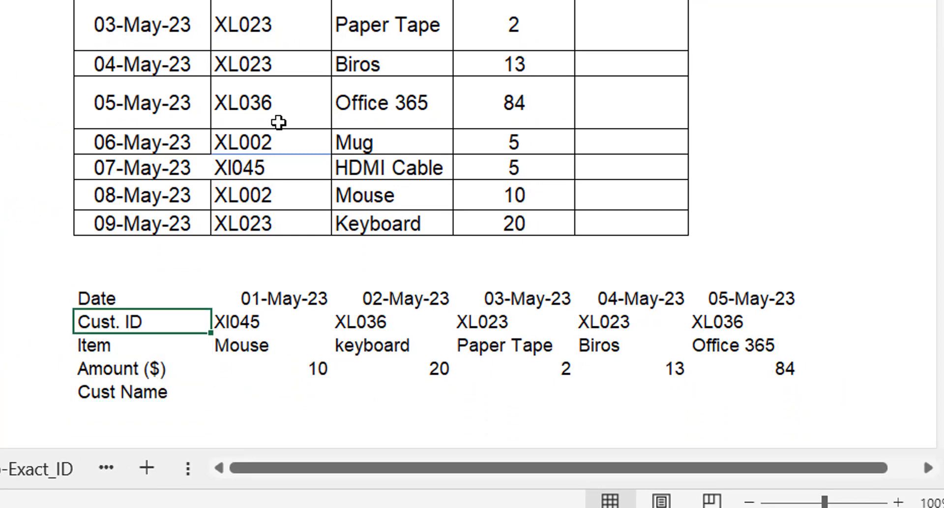
{"action": "key", "text": "Up"}
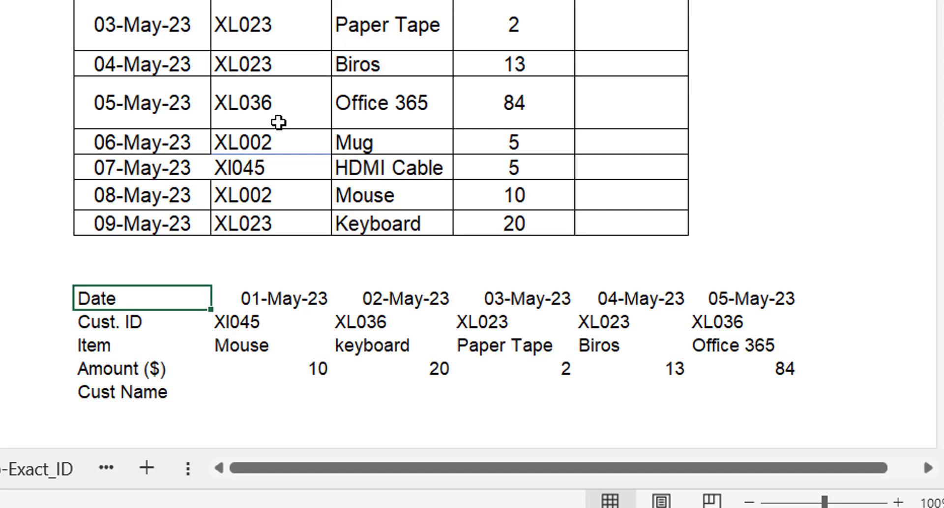
- Delete the contents of the transposed copy below the Sales Table
{"action": "key", "text": "ctrl+shift+Down"}
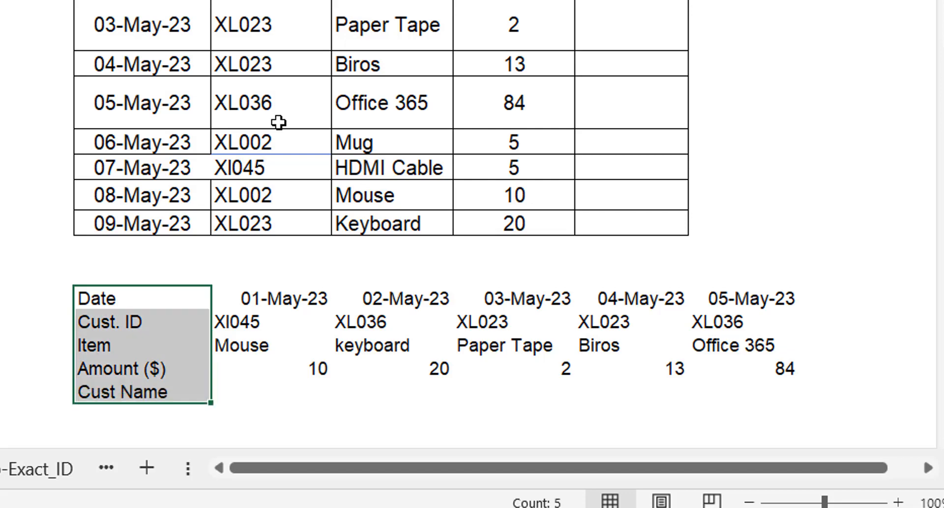
{"action": "key", "text": "ctrl+shift+Right"}
{"action": "key", "text": "Delete"}
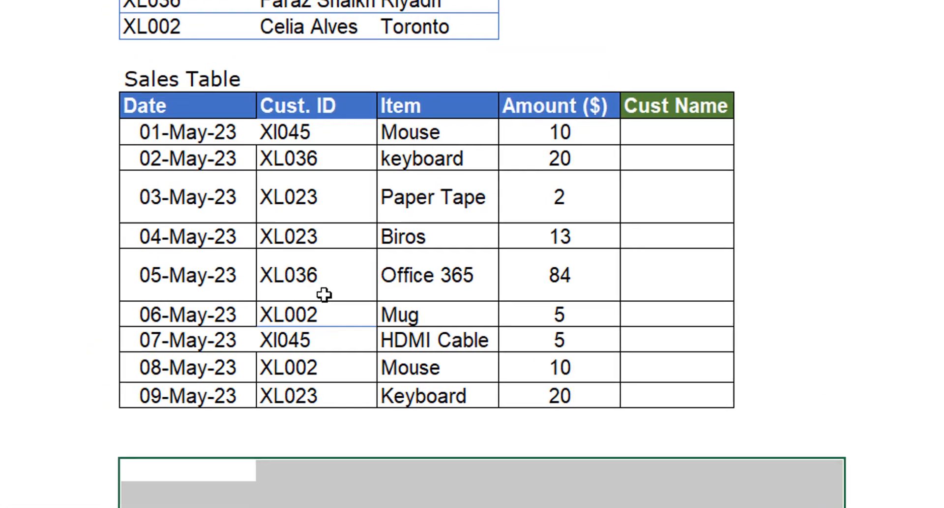
- Examine the Customer Table, from its title to the first entry in the Customer ID column
{"action": "key", "text": "ctrl+Up"}
{"action": "key", "text": "ctrl+Up"}
{"action": "key", "text": "ctrl+Up"}
{"action": "key", "text": "ctrl+Down"}
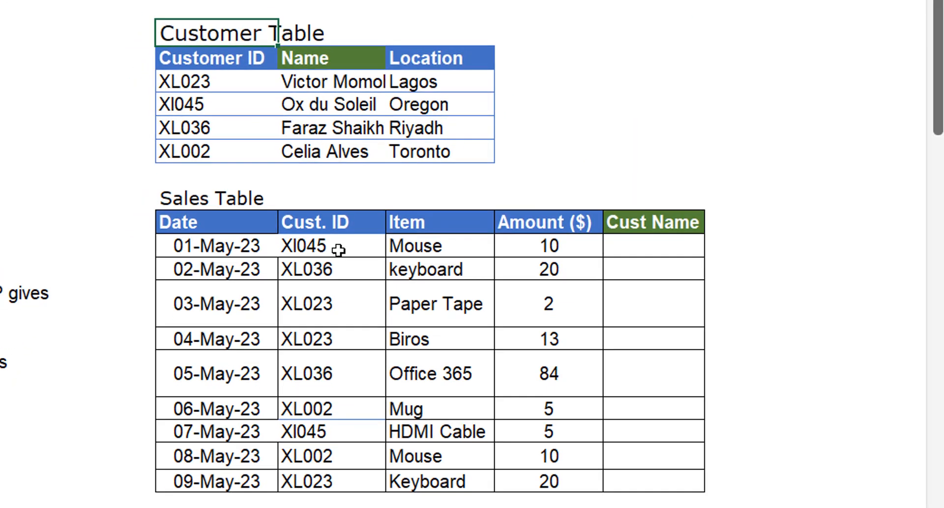
{"action": "key", "text": "Down"}
{"action": "key", "text": "Down"}
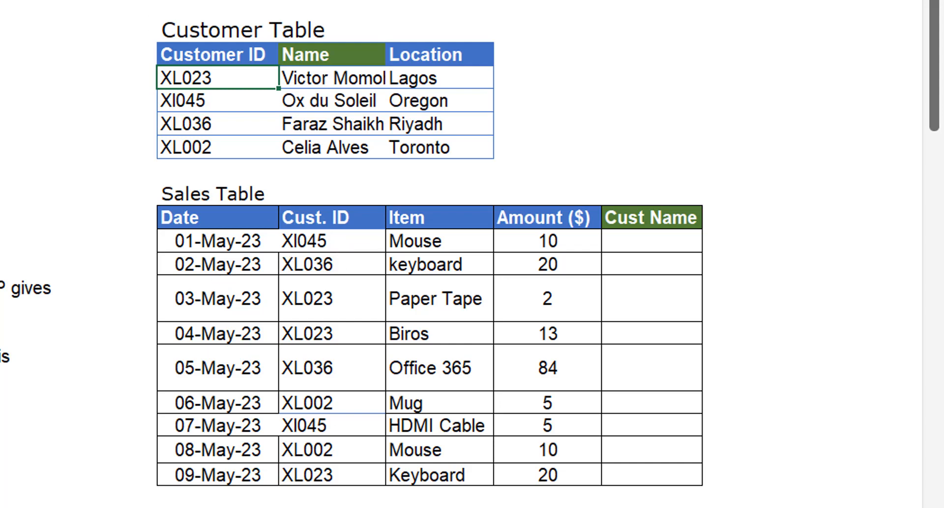
{"action": "left_click", "coordinate": [212, 32]}
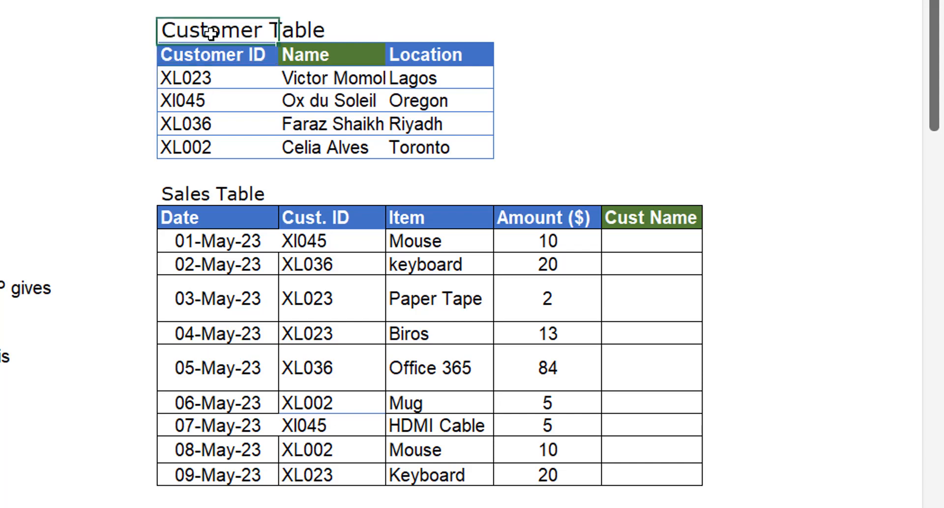
{"action": "left_click", "coordinate": [247, 78]}
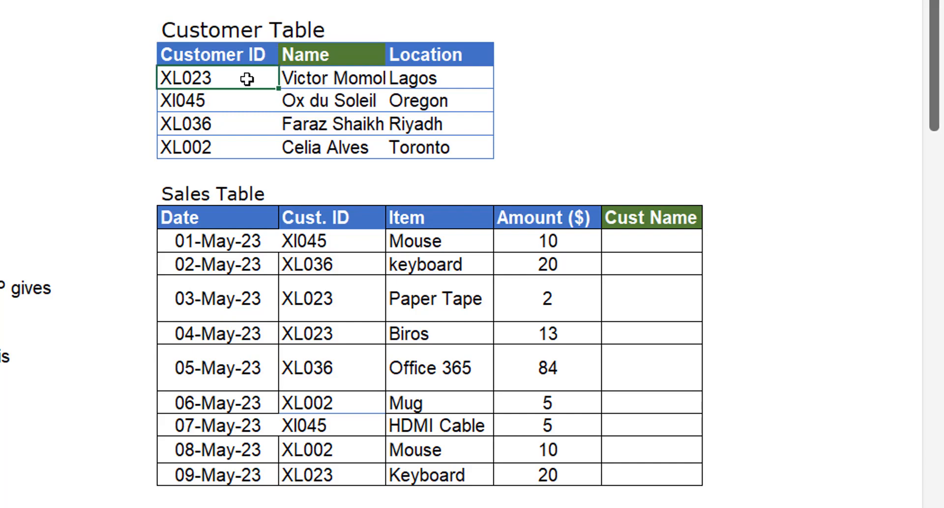
- Autofit column E to fit the full customer names in the Customer Table
{"action": "left_click", "coordinate": [342, 77]}
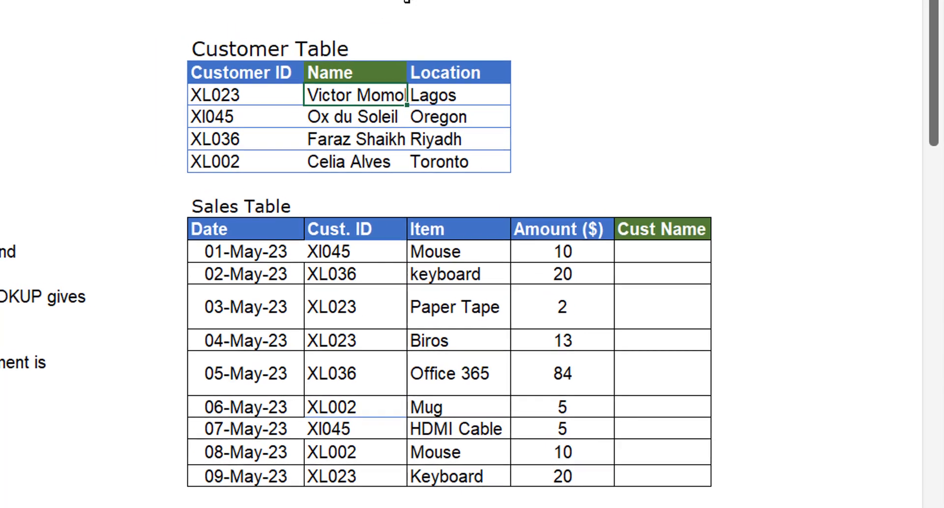
{"action": "double_click", "coordinate": [387, 0]}
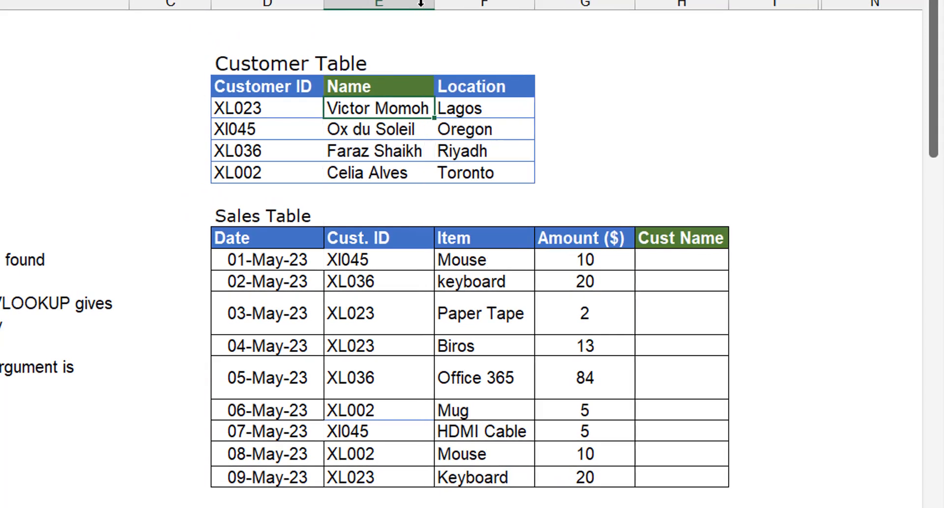
{"action": "left_click", "coordinate": [475, 114]}
- Compare the Customer Table's Customer ID and Name columns with the Sales Table's Cust. ID and empty Cust Name columns
{"action": "left_click_drag", "start_coordinate": [302, 86], "coordinate": [470, 169]}
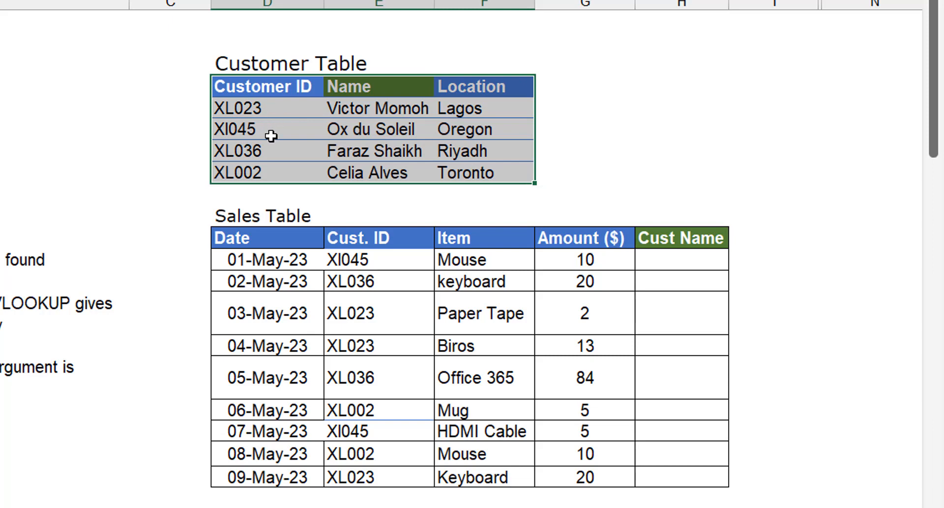
{"action": "left_click", "coordinate": [300, 107]}
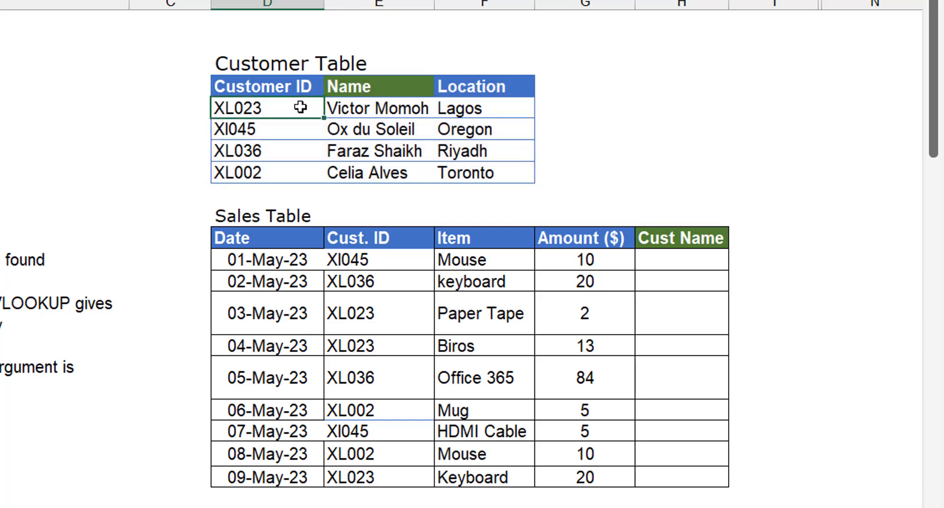
{"action": "left_click", "coordinate": [294, 262]}
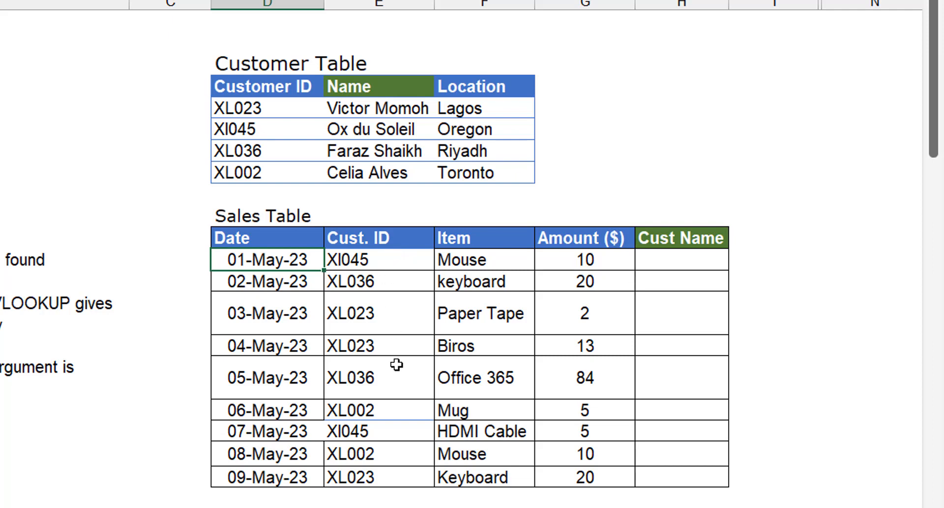
{"action": "left_click", "coordinate": [363, 260]}
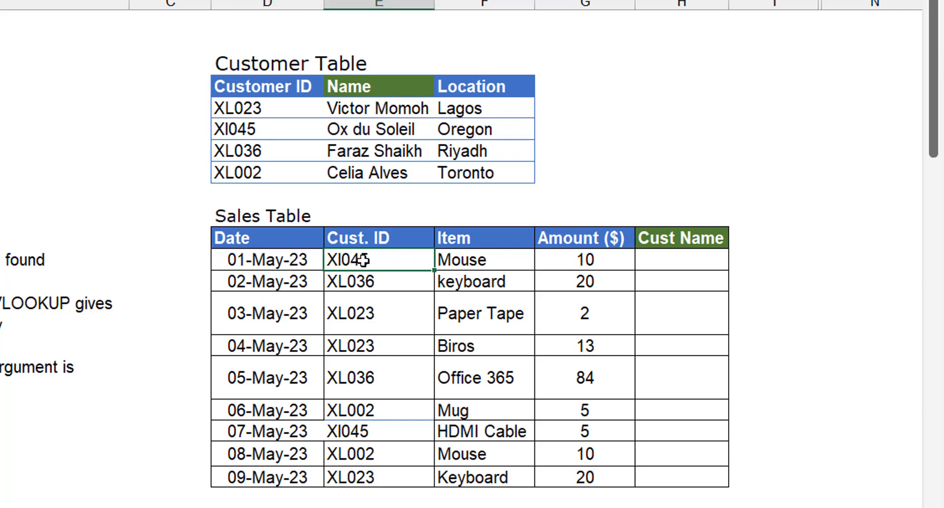
{"action": "left_click", "coordinate": [695, 262]}
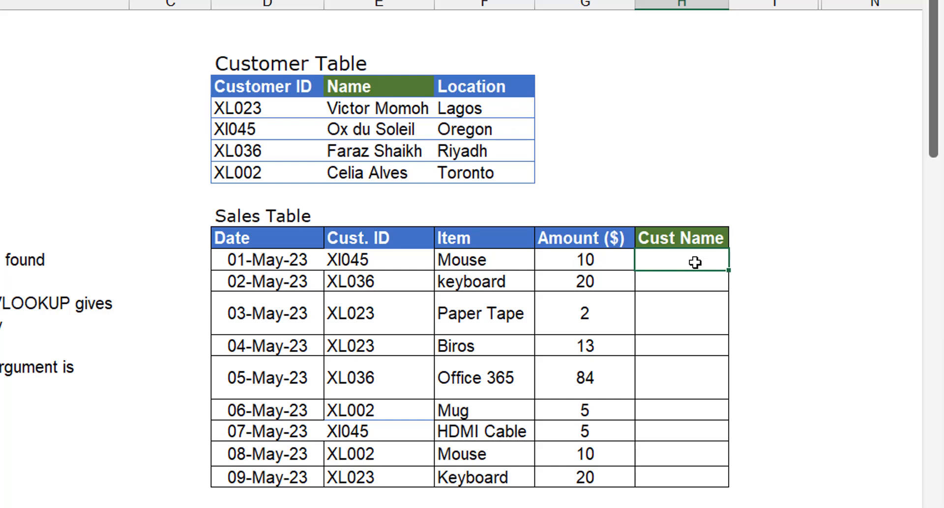
{"action": "left_click", "coordinate": [354, 95]}
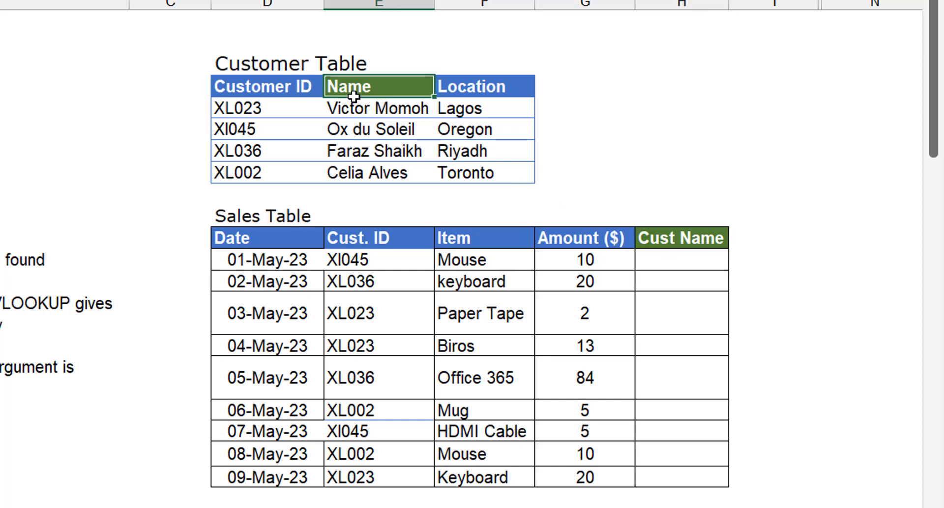
{"action": "left_click_drag", "start_coordinate": [258, 81], "coordinate": [378, 82]}
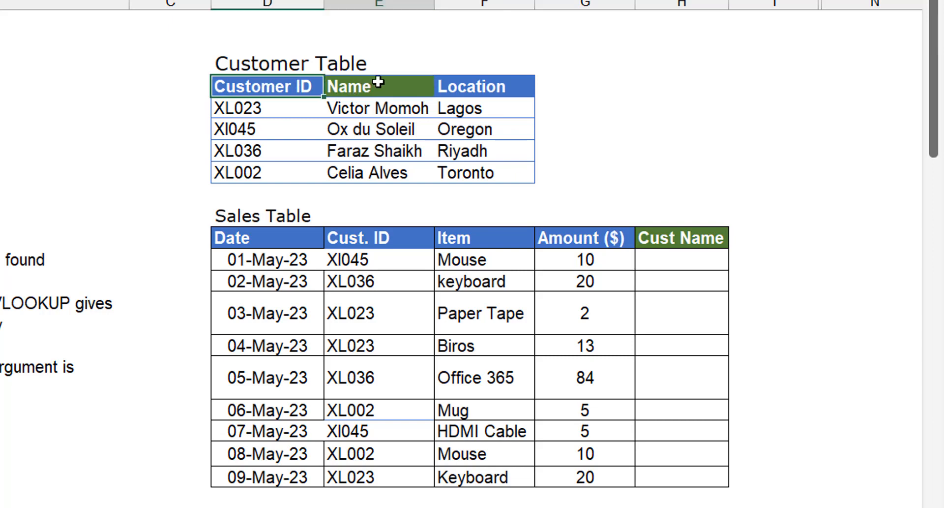
- Compare the Customer Table's Name header and Customer ID column with the Sales Table's Cust. ID column
{"action": "left_click", "coordinate": [378, 82]}
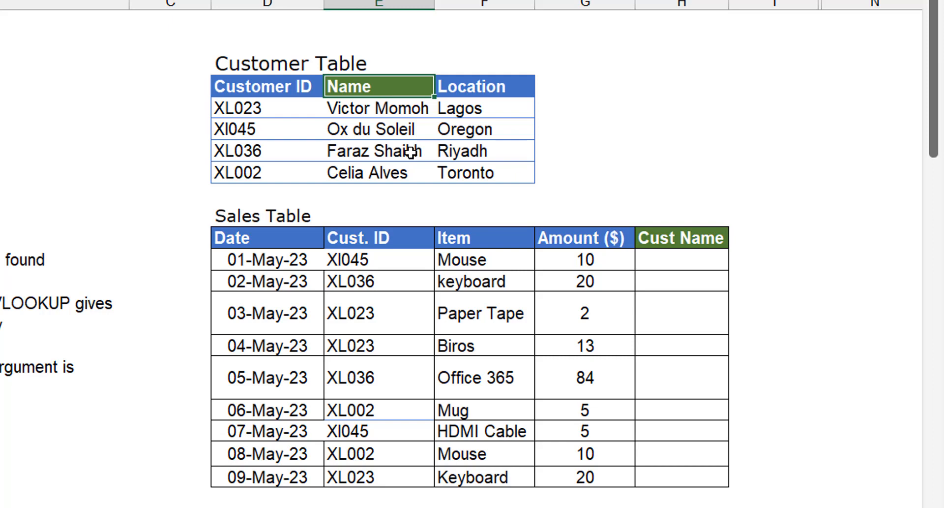
{"action": "left_click_drag", "start_coordinate": [296, 92], "coordinate": [302, 168]}
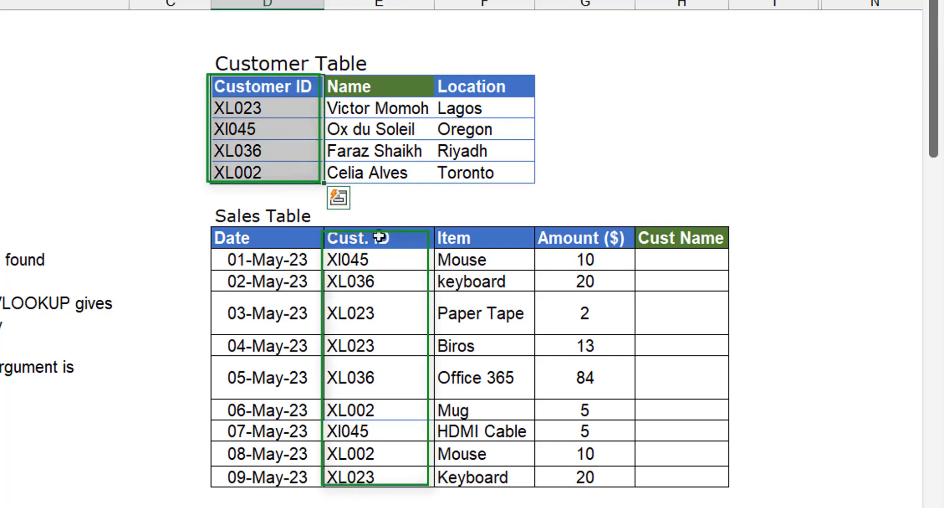
{"action": "left_click_drag", "start_coordinate": [384, 238], "coordinate": [397, 469]}
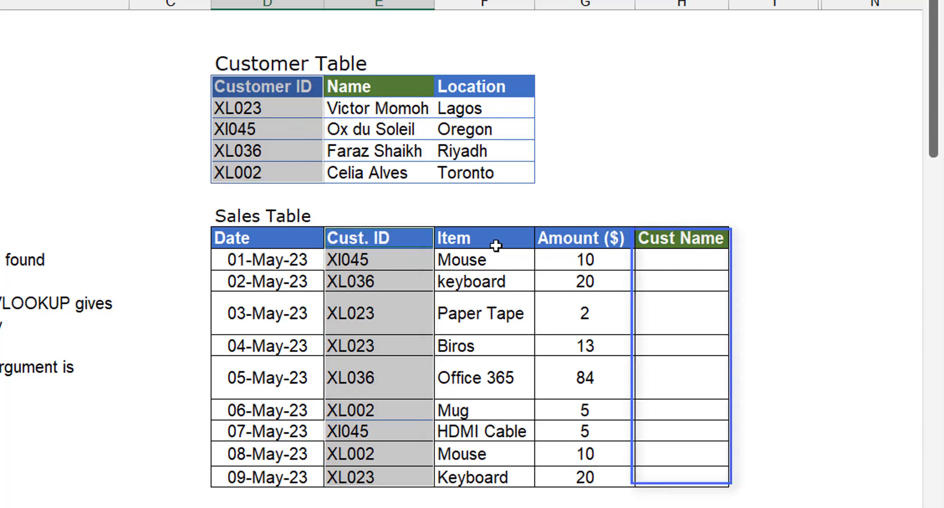
- Trace the first two Cust. ID entries of the Sales Table to their matching rows in the Customer Table
{"action": "left_click", "coordinate": [386, 268]}
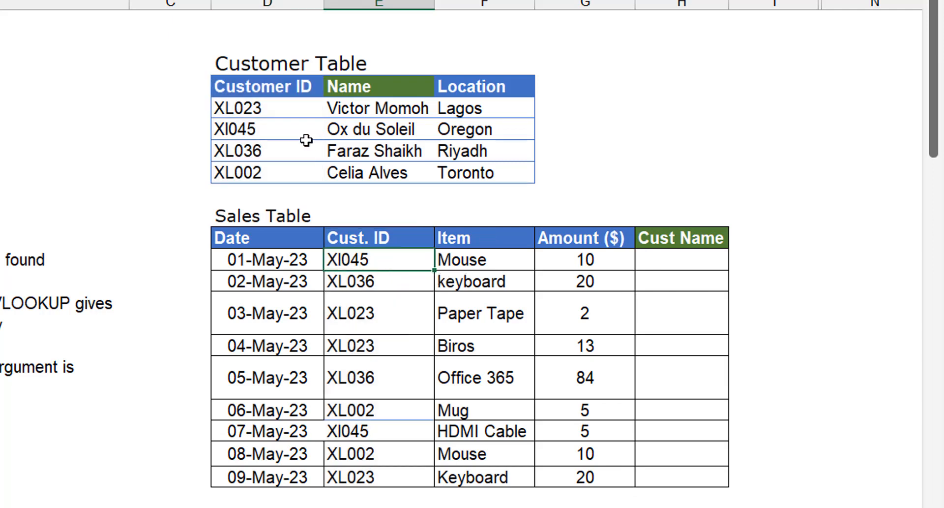
{"action": "left_click", "coordinate": [286, 110]}
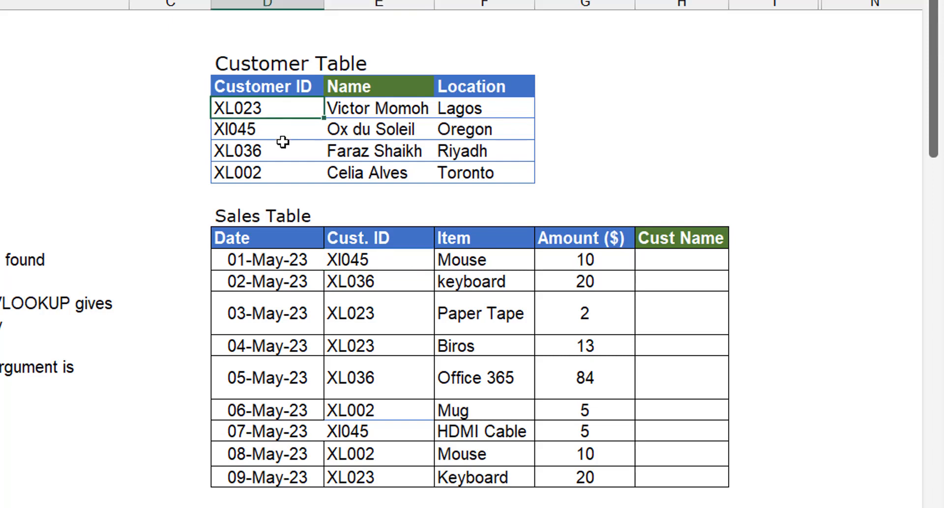
{"action": "key", "text": "Down"}
{"action": "left_click_drag", "start_coordinate": [283, 142], "coordinate": [470, 129]}
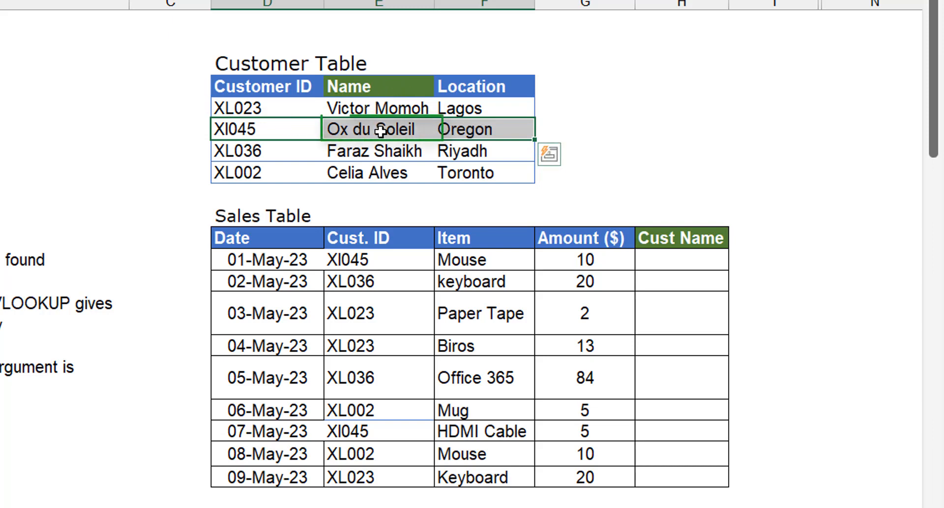
{"action": "left_click", "coordinate": [676, 260]}
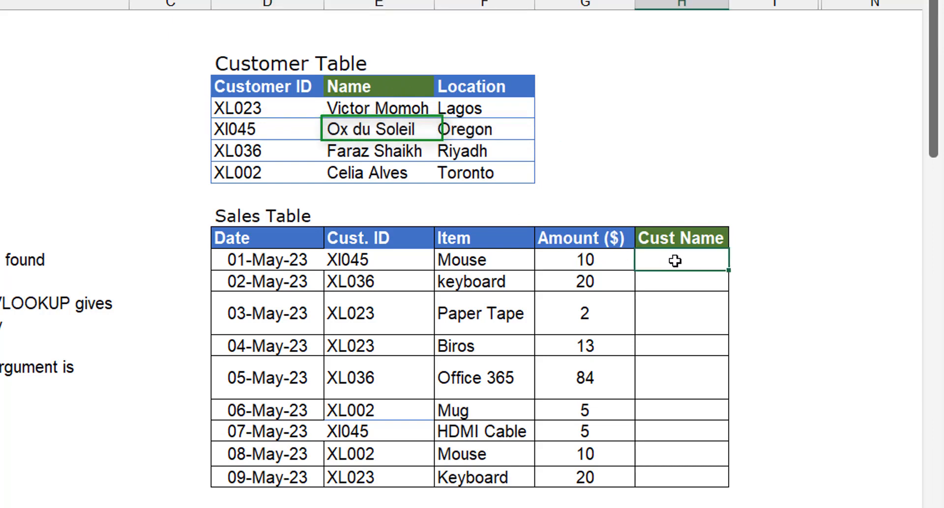
{"action": "left_click", "coordinate": [408, 281]}
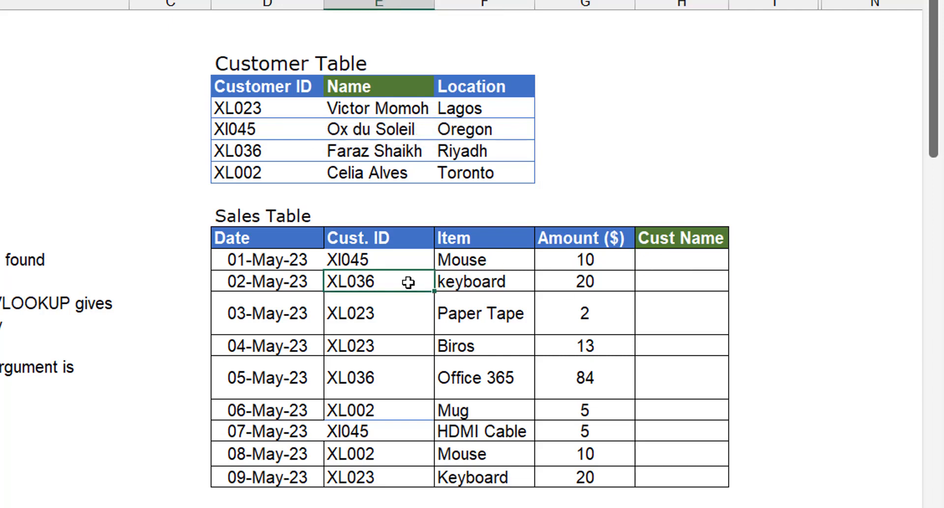
{"action": "left_click", "coordinate": [273, 110]}
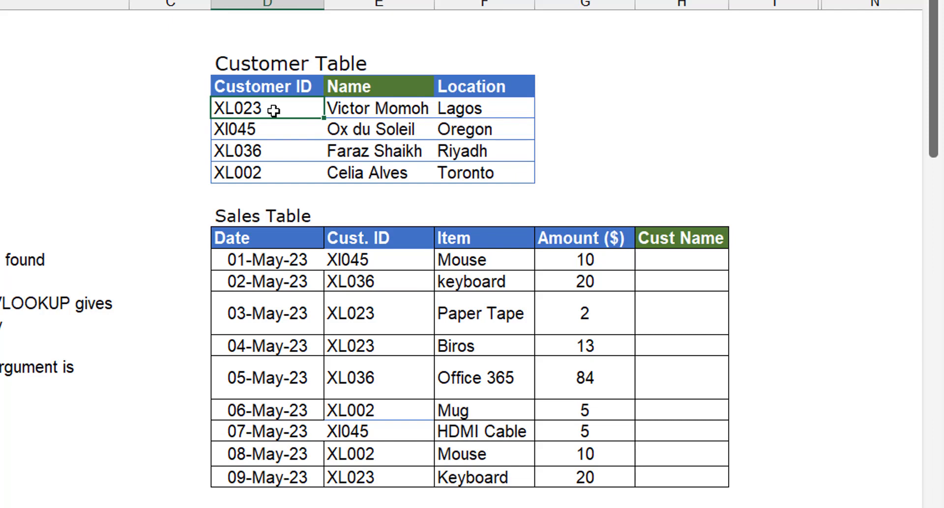
{"action": "key", "text": "Down"}
{"action": "key", "text": "Down"}
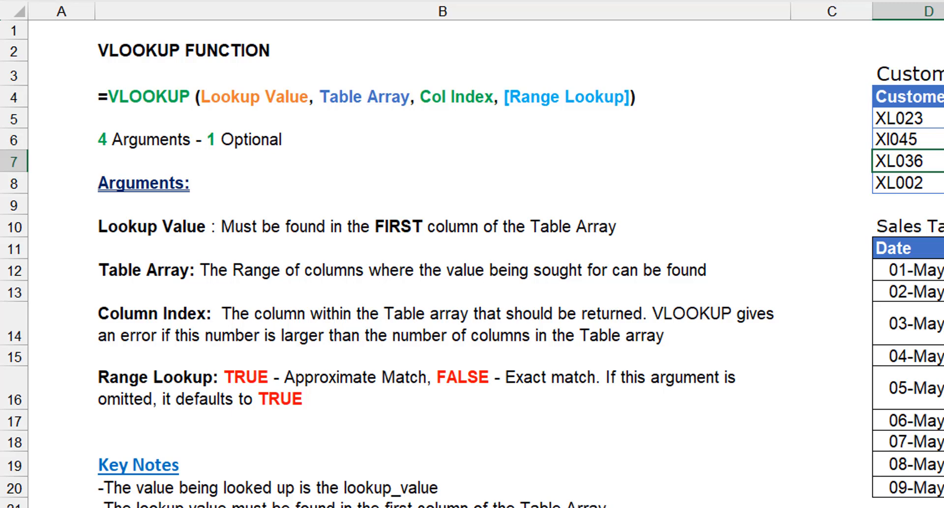
- Hide columns D to H and review the VLOOKUP syntax and its Lookup Value argument
{"action": "key", "text": "ctrl+0"}
{"action": "left_click", "coordinate": [145, 99]}
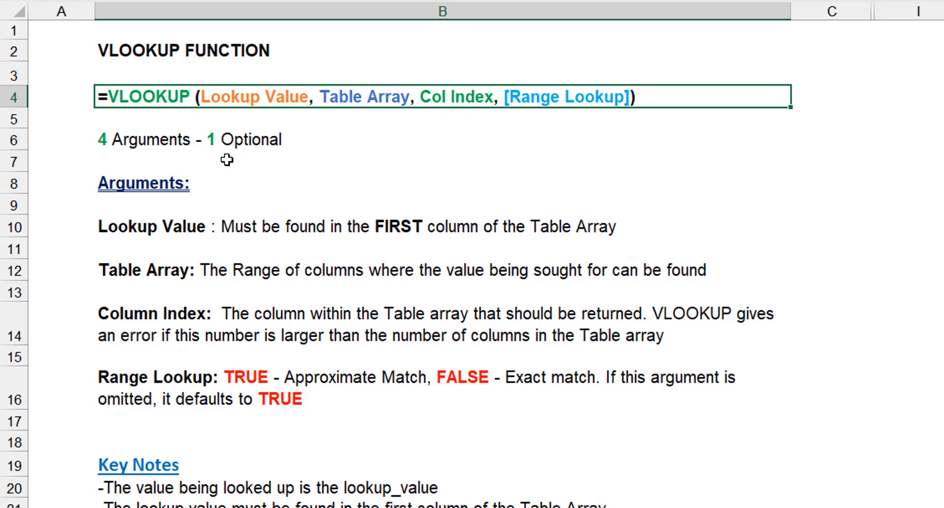
{"action": "left_click", "coordinate": [198, 218]}
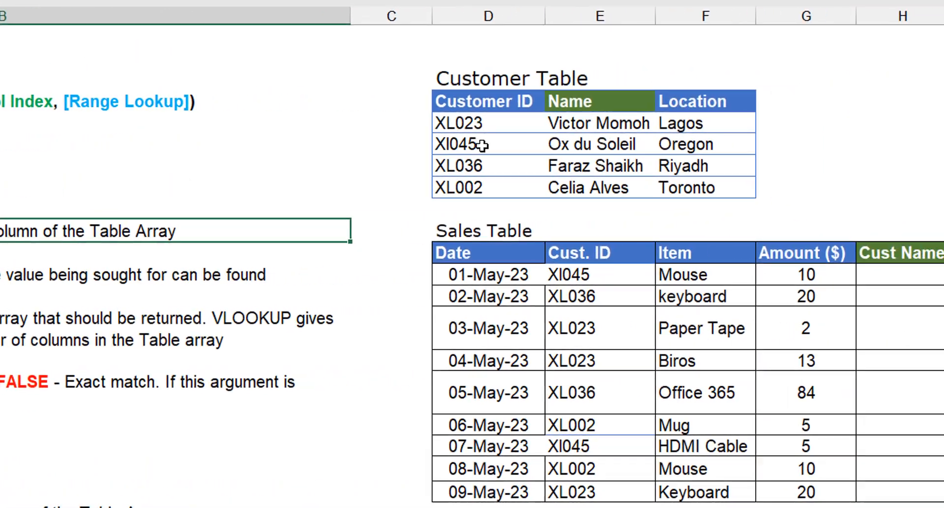
- Examine a Cust. ID lookup value against the Customer Table and Sales Table ranges, checking which column comes first in each table array
{"action": "left_click", "coordinate": [570, 298]}
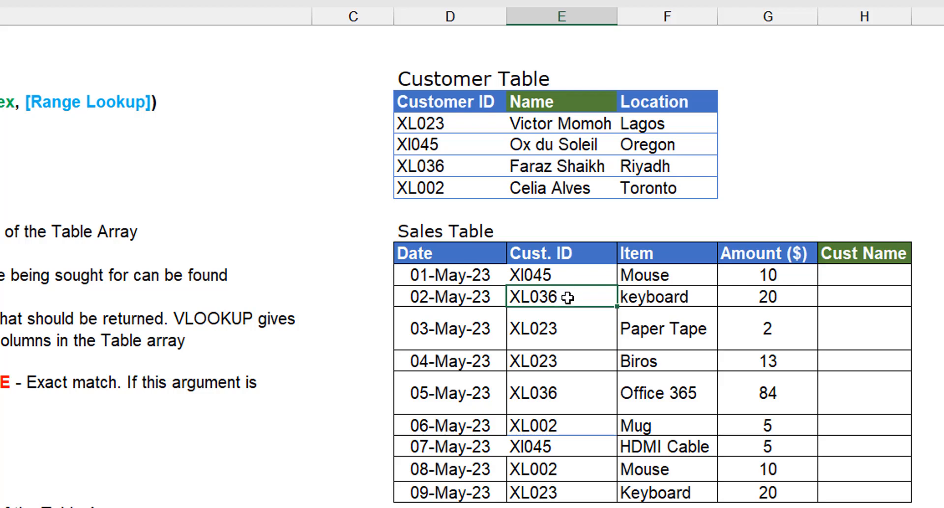
{"action": "left_click_drag", "start_coordinate": [435, 101], "coordinate": [659, 185]}
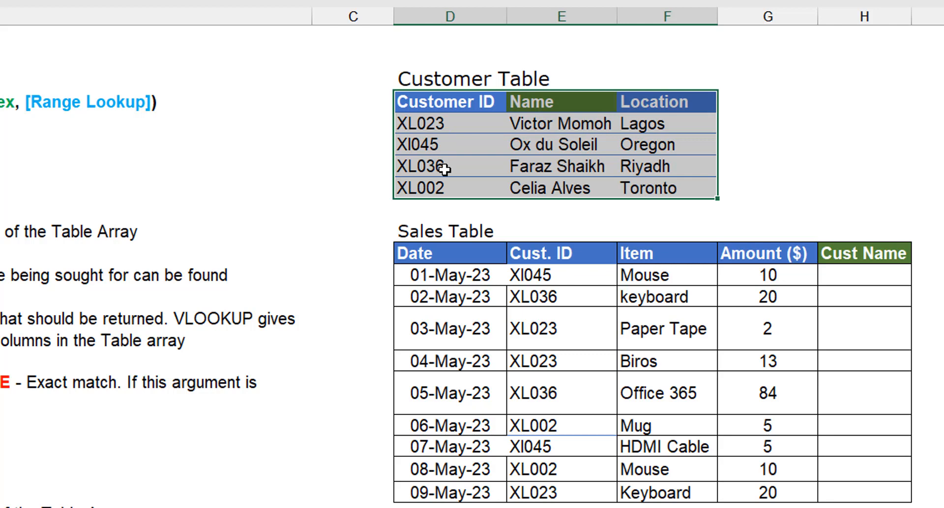
{"action": "left_click", "coordinate": [442, 126]}
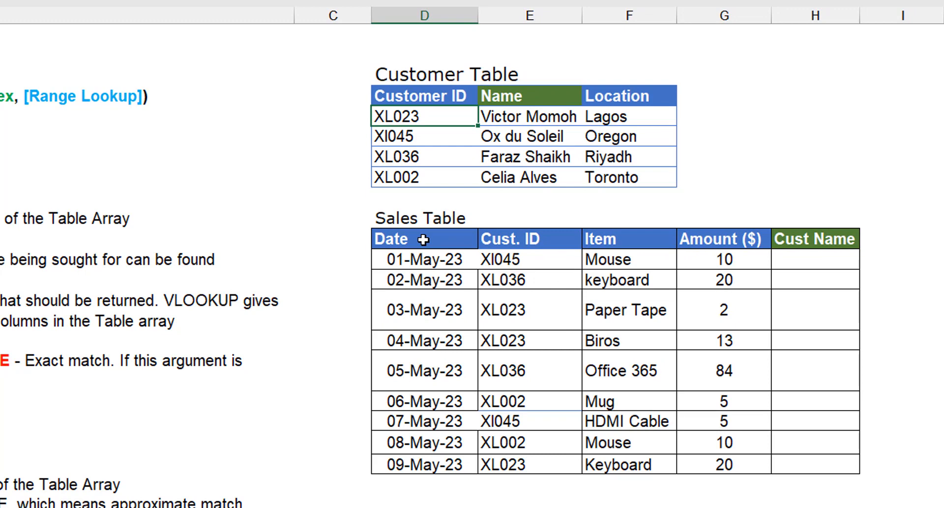
{"action": "left_click_drag", "start_coordinate": [423, 240], "coordinate": [813, 459]}
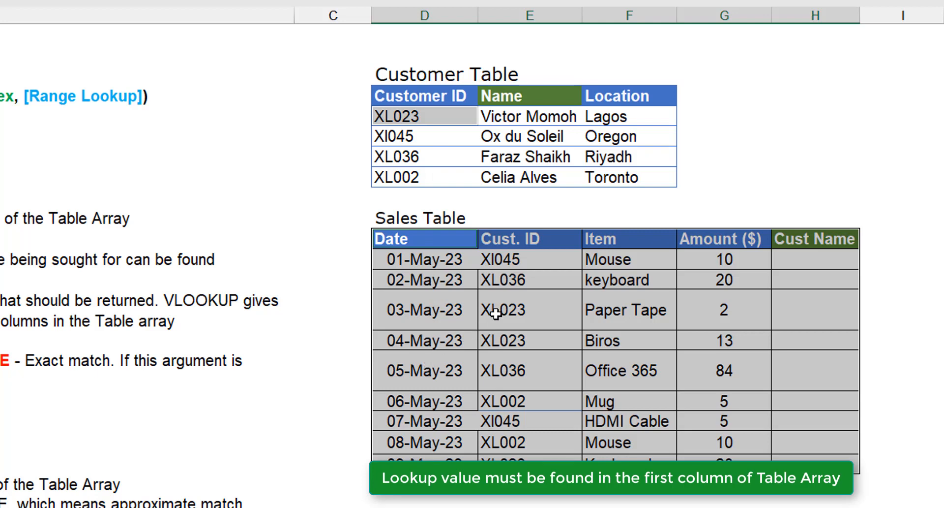
{"action": "left_click", "coordinate": [538, 242]}
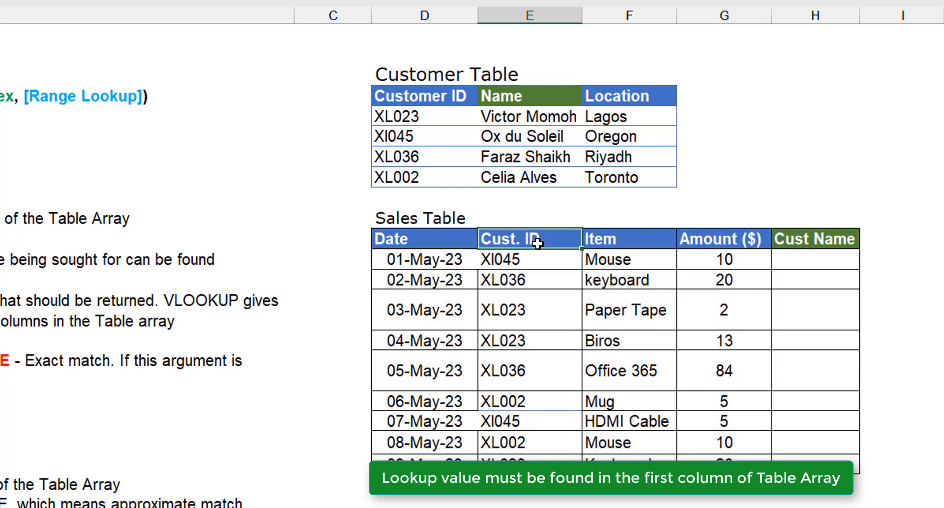
{"action": "left_click", "coordinate": [431, 114]}
{"action": "mouse_move", "coordinate": [528, 247]}
{"action": "left_mouse_down"}
{"action": "mouse_move", "coordinate": [541, 320]}
{"action": "mouse_move", "coordinate": [752, 408]}
{"action": "mouse_move", "coordinate": [794, 454]}
{"action": "left_mouse_up"}
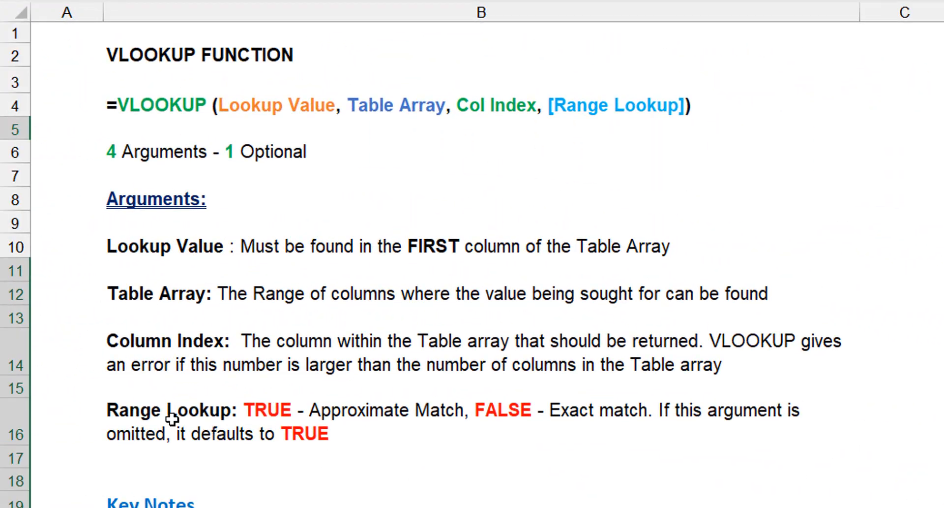
- Review the Range Lookup argument's TRUE and FALSE options against the ID entries in the Customer and Sales tables
{"action": "left_click", "coordinate": [171, 417]}
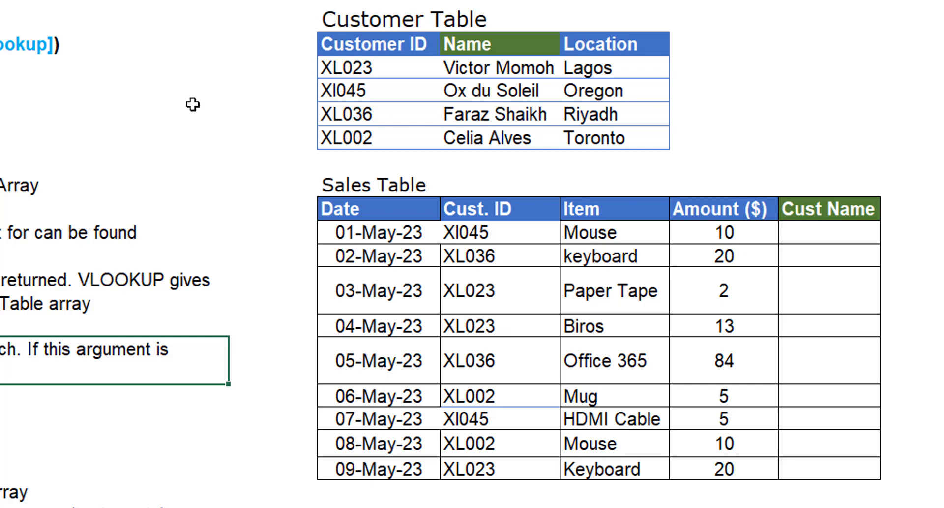
{"action": "left_click", "coordinate": [385, 73]}
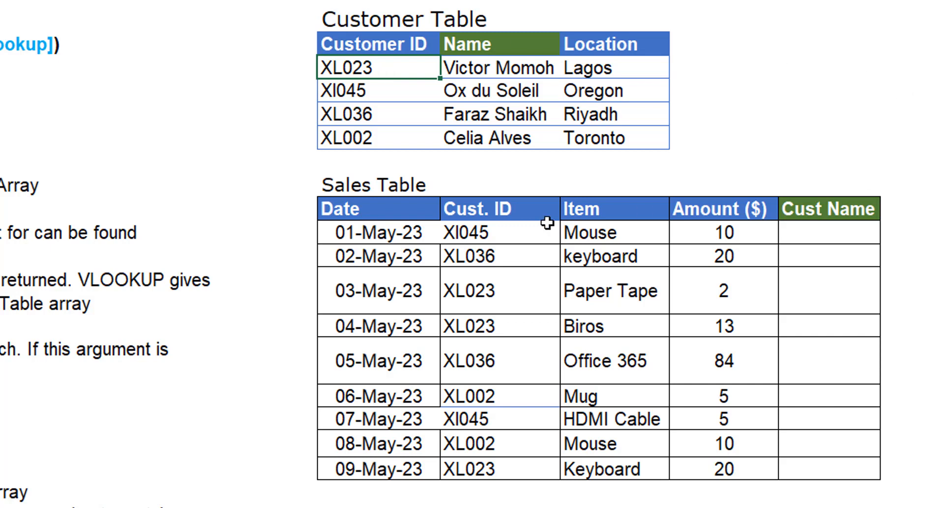
{"action": "left_click", "coordinate": [502, 233]}
{"action": "left_click", "coordinate": [506, 255]}
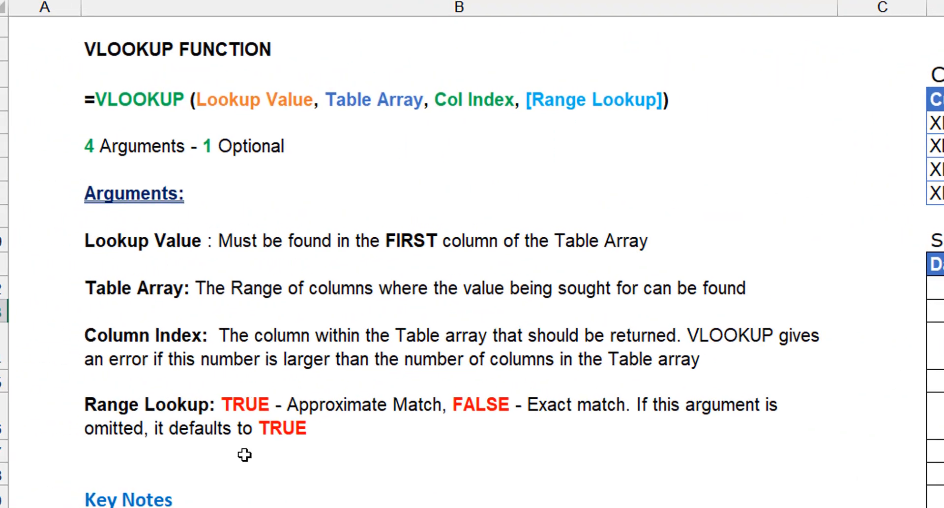
{"action": "left_click", "coordinate": [189, 403]}
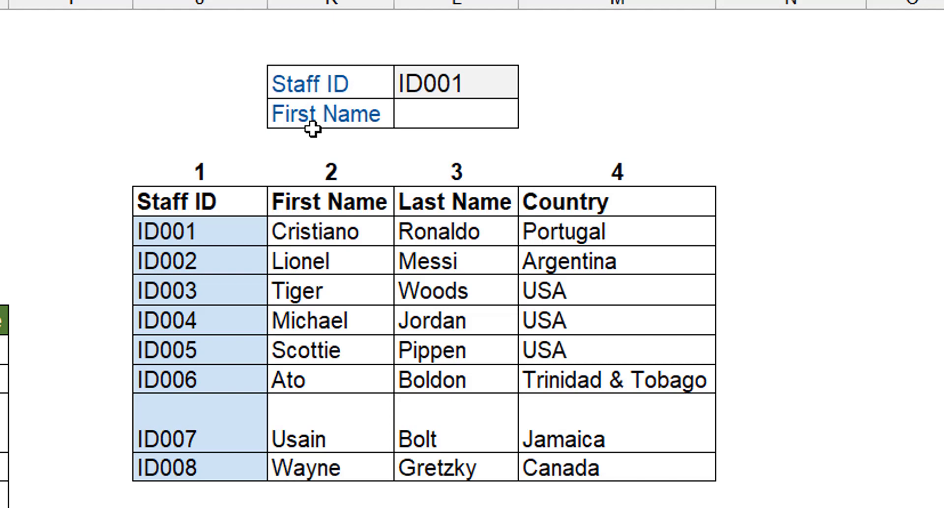
- Set the data validation list source of the Staff ID input cell to =$J$8:$J$15
{"action": "left_click", "coordinate": [466, 82]}
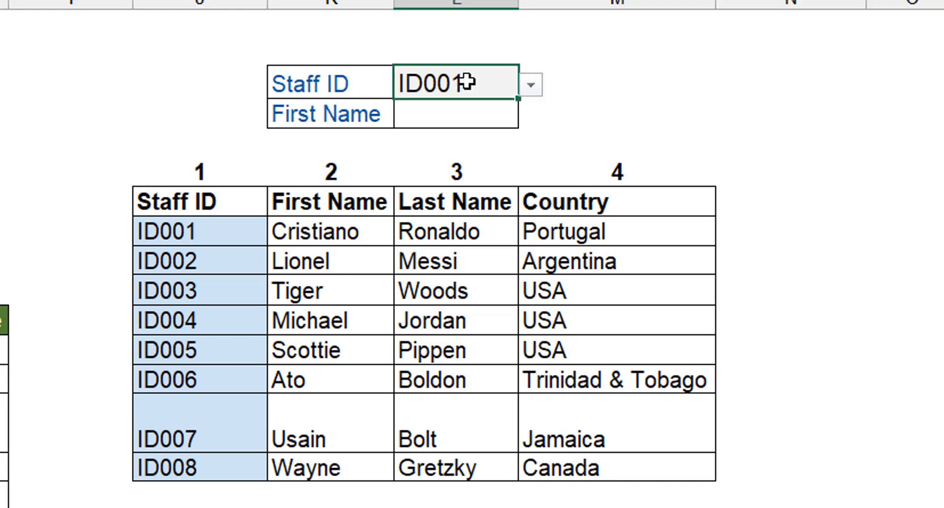
{"action": "left_click", "coordinate": [431, 107]}
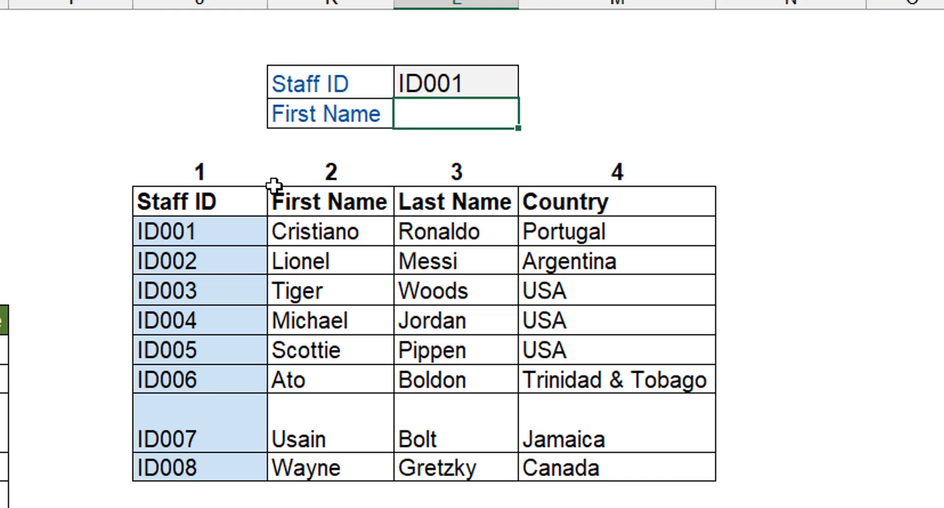
{"action": "left_click", "coordinate": [450, 82]}
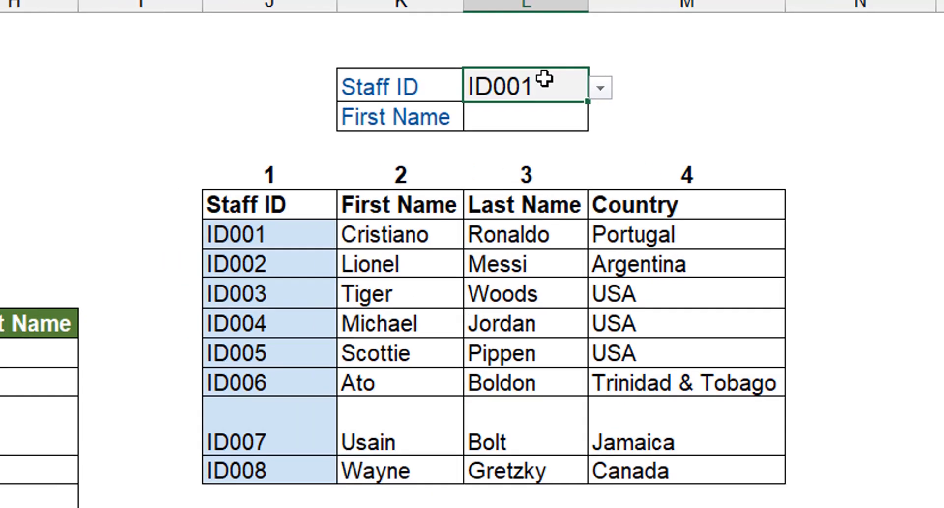
{"action": "key", "text": "alt+a"}
{"action": "key", "text": "v"}
{"action": "key", "text": "v"}
{"action": "key", "text": "alt+Down"}
{"action": "key", "text": "Tab"}
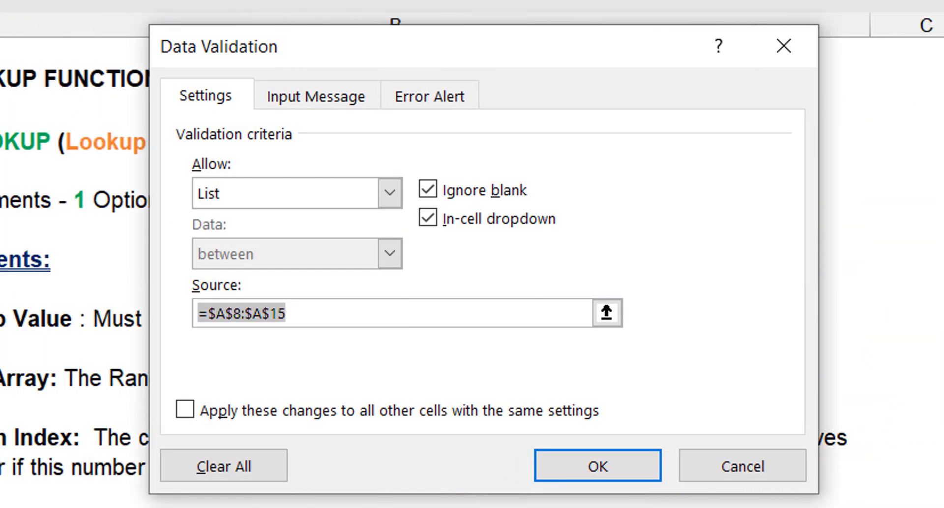
{"action": "left_click_drag", "start_coordinate": [939, 207], "coordinate": [939, 358]}
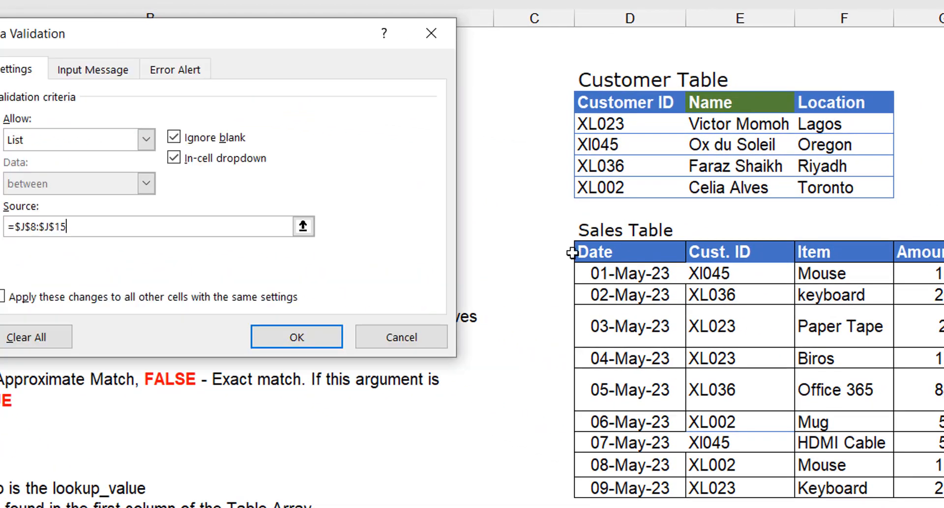
{"action": "left_click", "coordinate": [329, 335]}
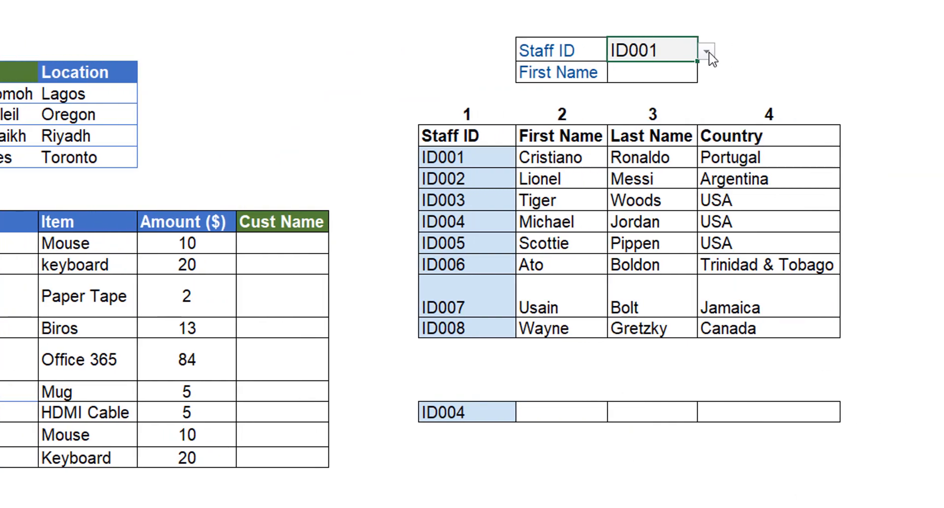
- Choose the fifth entry in the Staff ID drop-down list and select the empty First Name result cell
{"action": "left_click", "coordinate": [706, 51]}
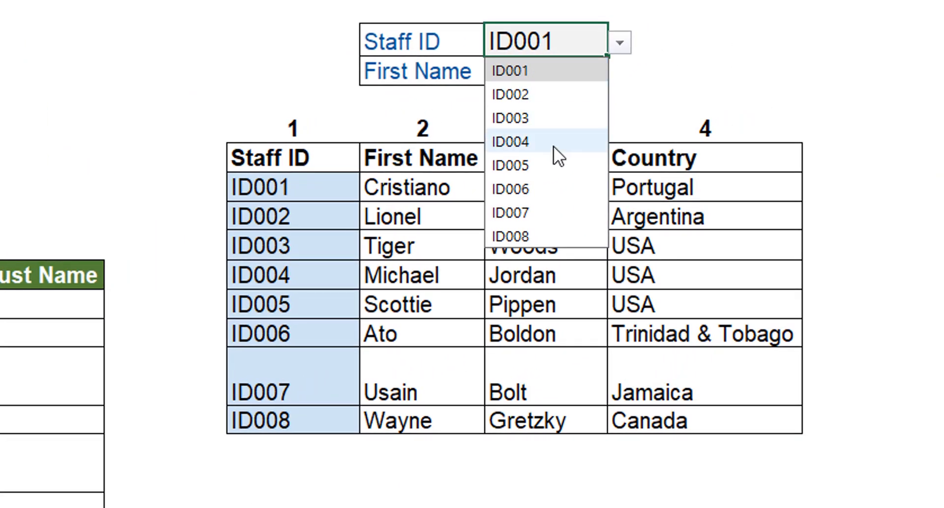
{"action": "left_click", "coordinate": [547, 164]}
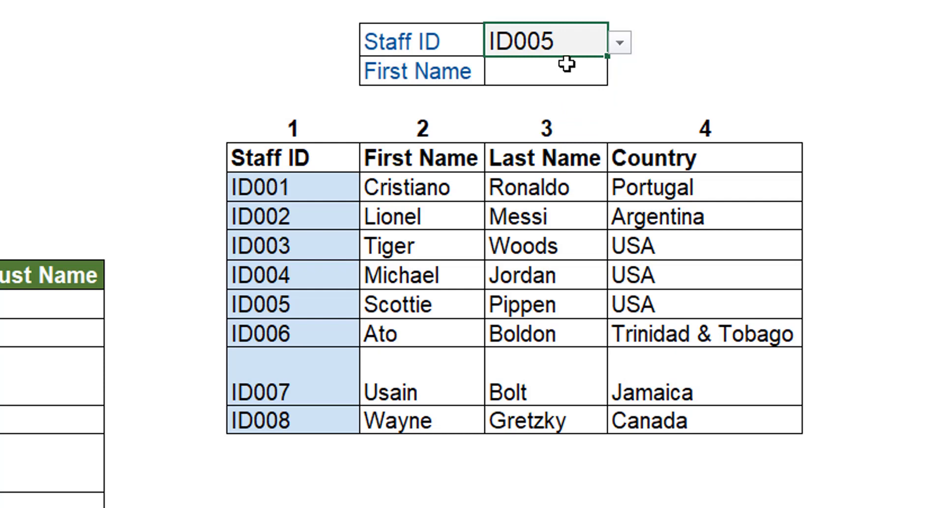
{"action": "left_click", "coordinate": [552, 72]}
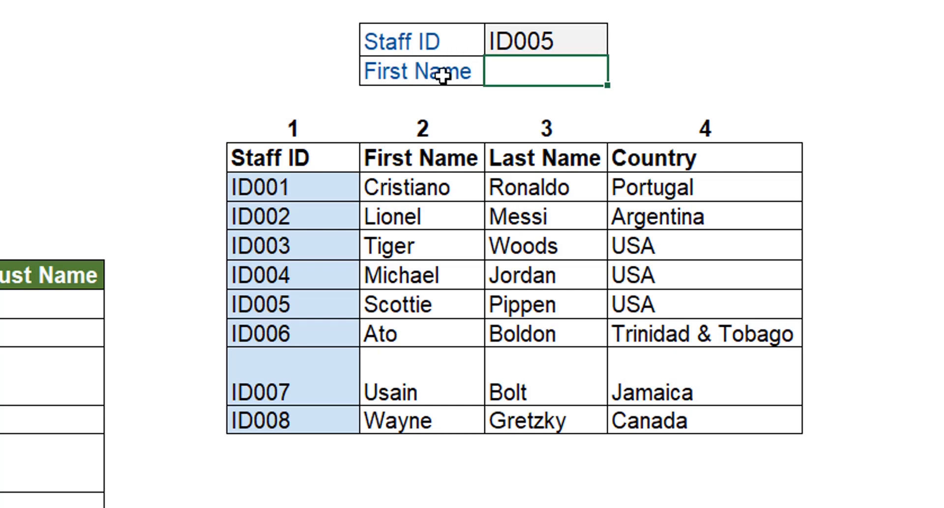
- Examine the staff table as the table array and trace the chosen Staff ID down the first column and across its row
{"action": "left_click_drag", "start_coordinate": [260, 159], "coordinate": [722, 415]}
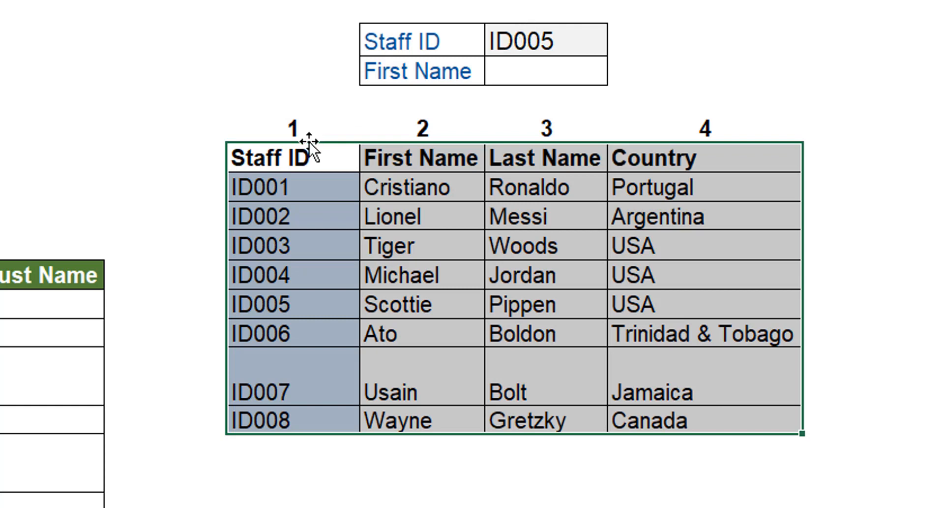
{"action": "left_click", "coordinate": [307, 189]}
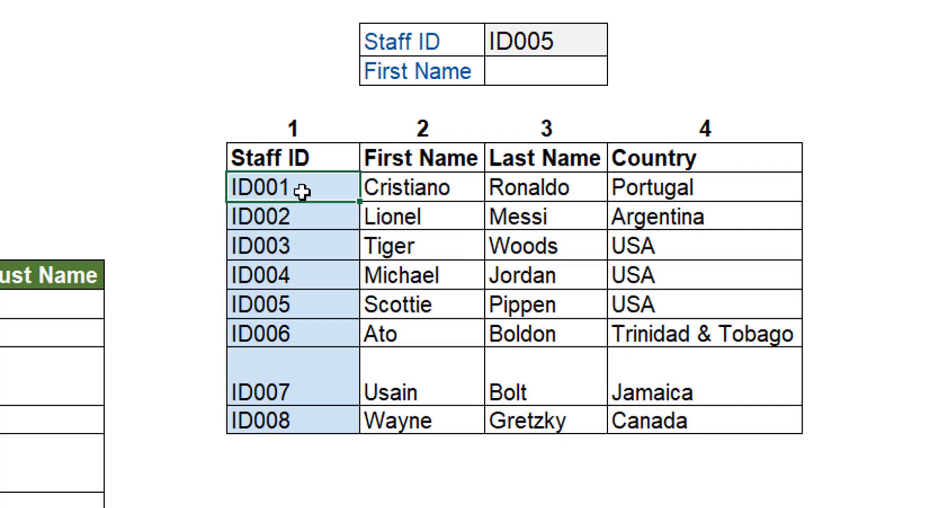
{"action": "key", "text": "Return"}
{"action": "key", "text": "Return"}
{"action": "key", "text": "Return"}
{"action": "key", "text": "Return"}
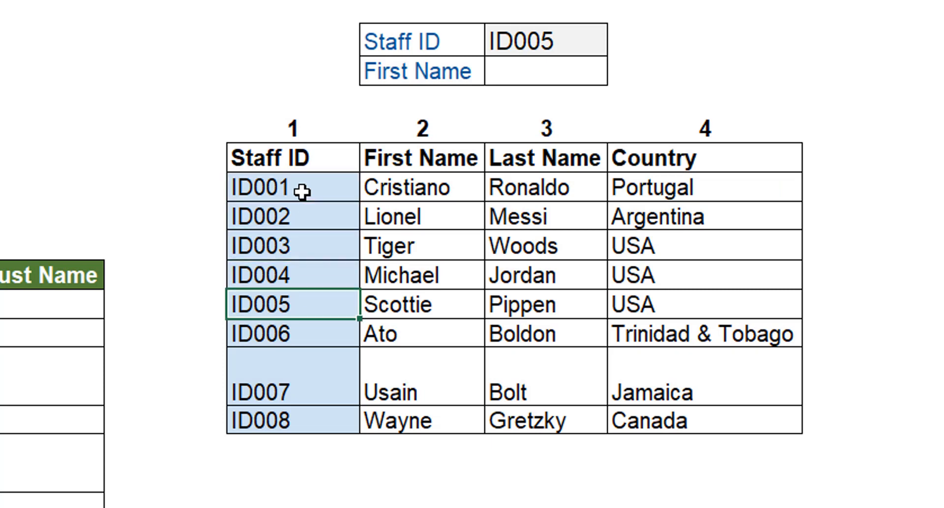
{"action": "left_click_drag", "start_coordinate": [310, 301], "coordinate": [685, 305]}
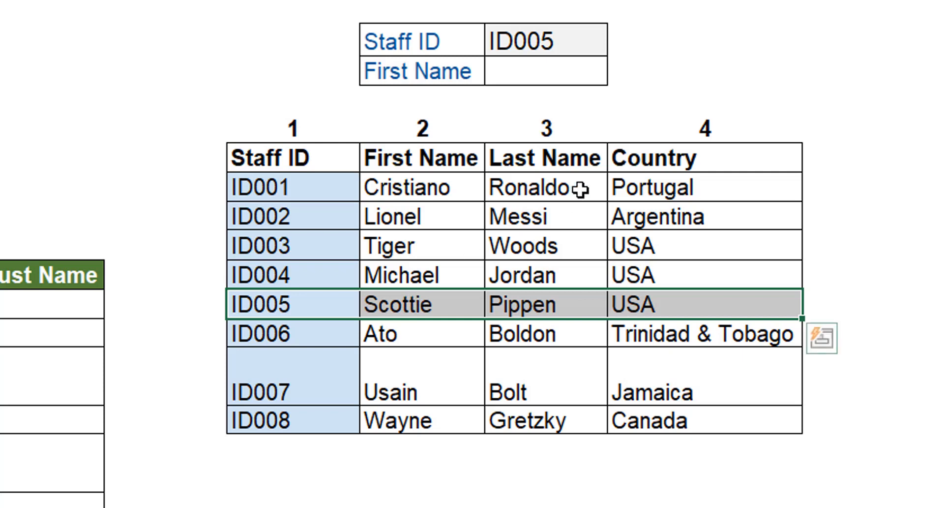
- Begin a VLOOKUP in the First Name result cell with Staff ID cell L3 as lookup value and J8:M15 as table array
{"action": "left_click", "coordinate": [529, 73]}
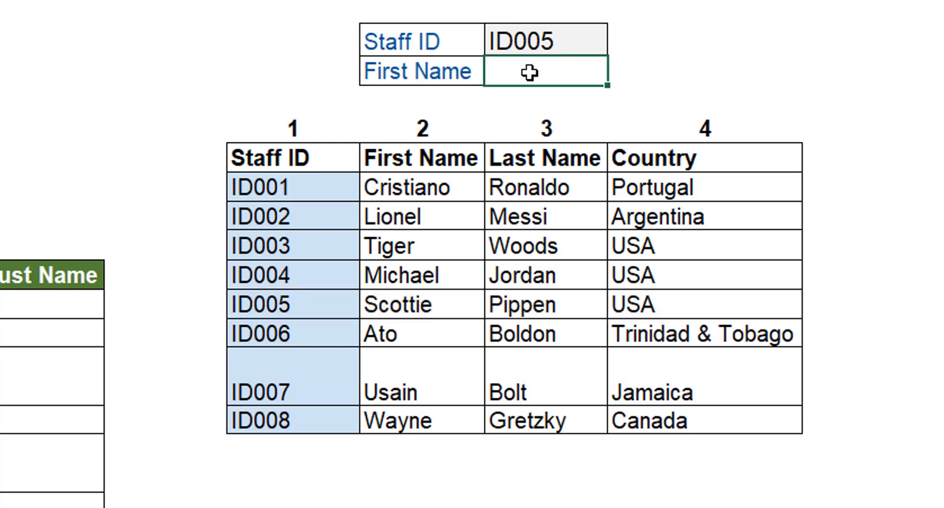
{"action": "type", "text": "=vlo"}
{"action": "key", "text": "Tab"}
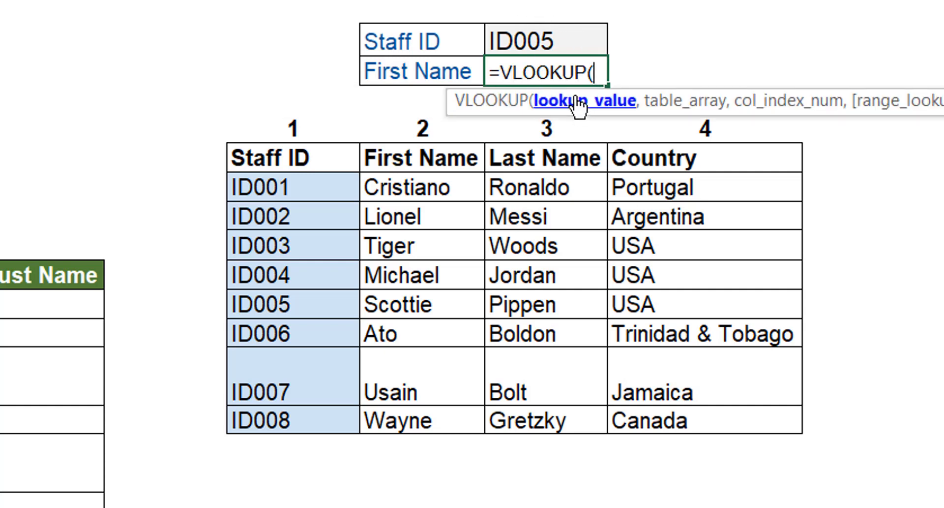
{"action": "left_click", "coordinate": [552, 40]}
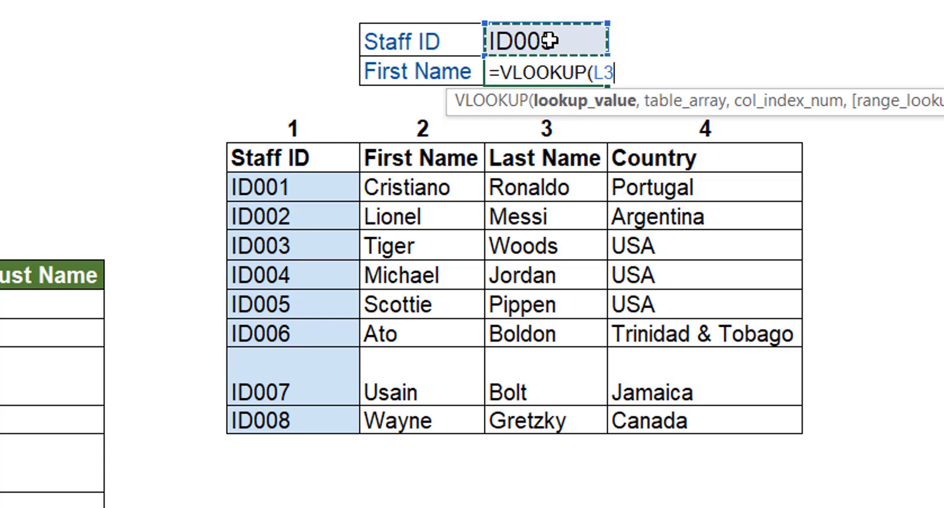
{"action": "type", "text": ","}
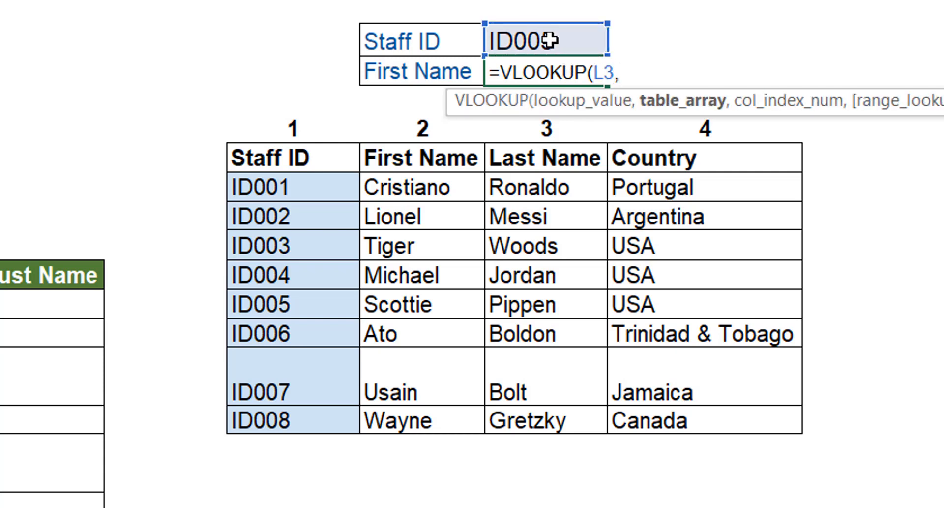
{"action": "left_click", "coordinate": [306, 158]}
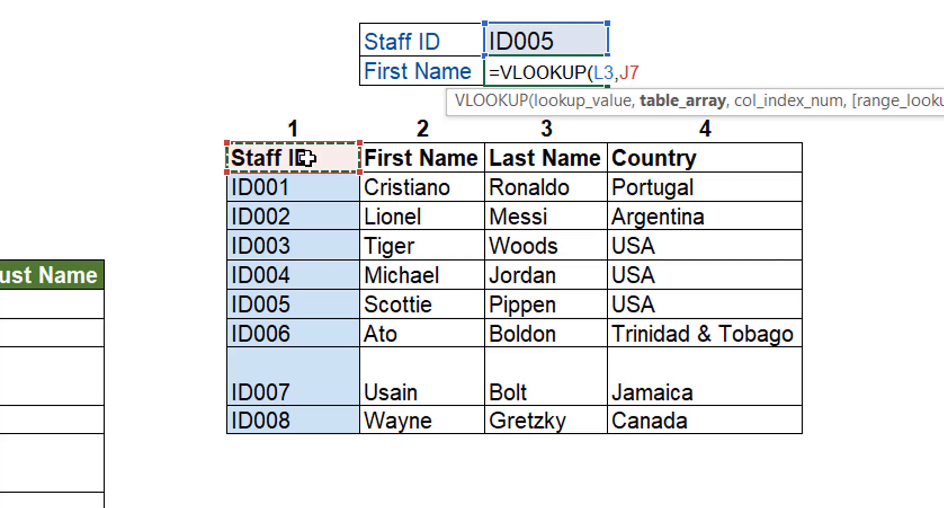
{"action": "key", "text": "Down"}
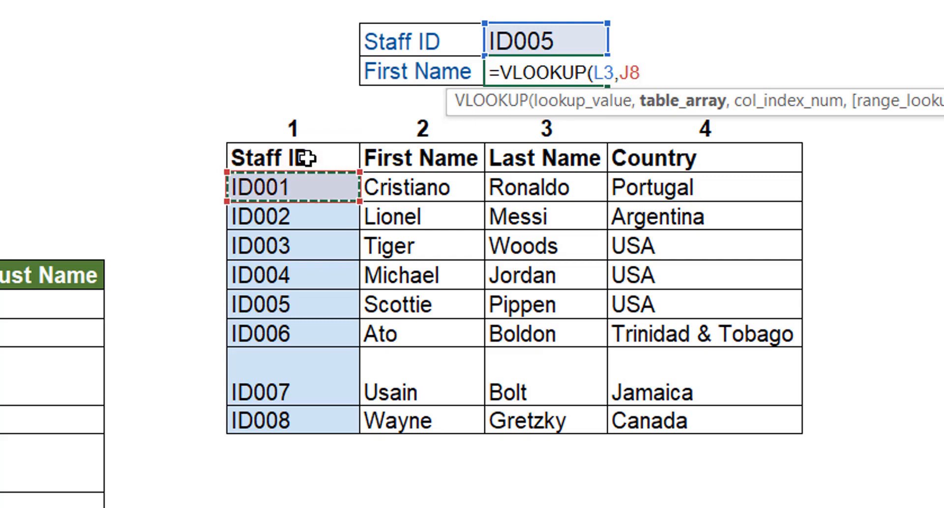
{"action": "key", "text": "ctrl+shift+Right"}
{"action": "key", "text": "ctrl+shift+Down"}
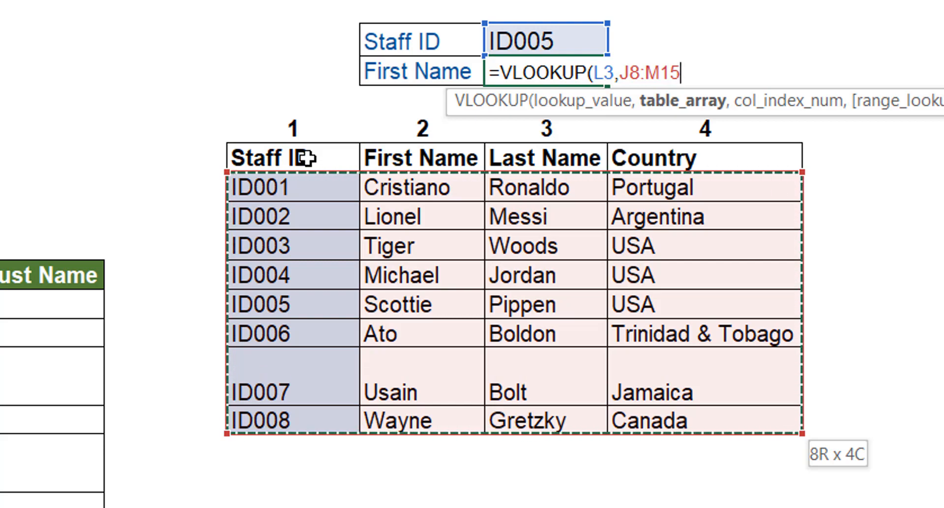
{"action": "type", "text": ","}
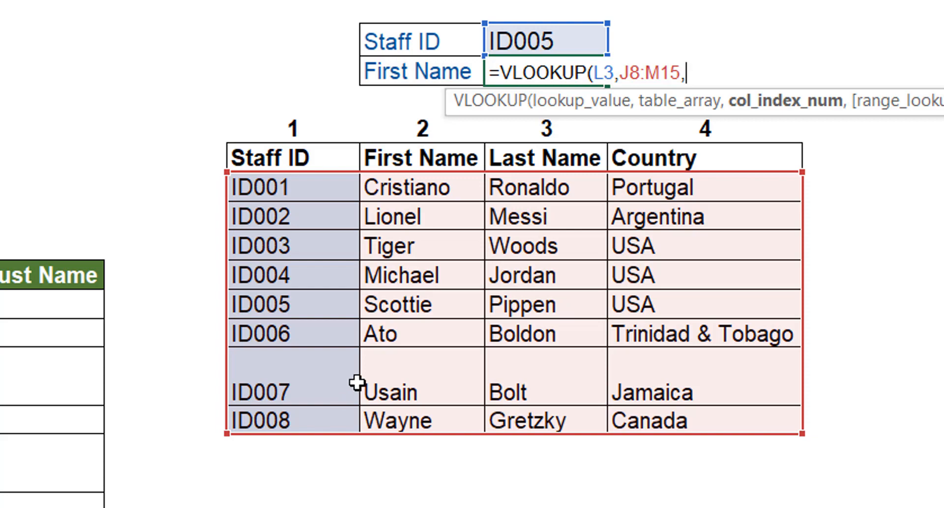
- Complete the VLOOKUP with column index 2 and FALSE for an exact match
{"action": "type", "text": ","}
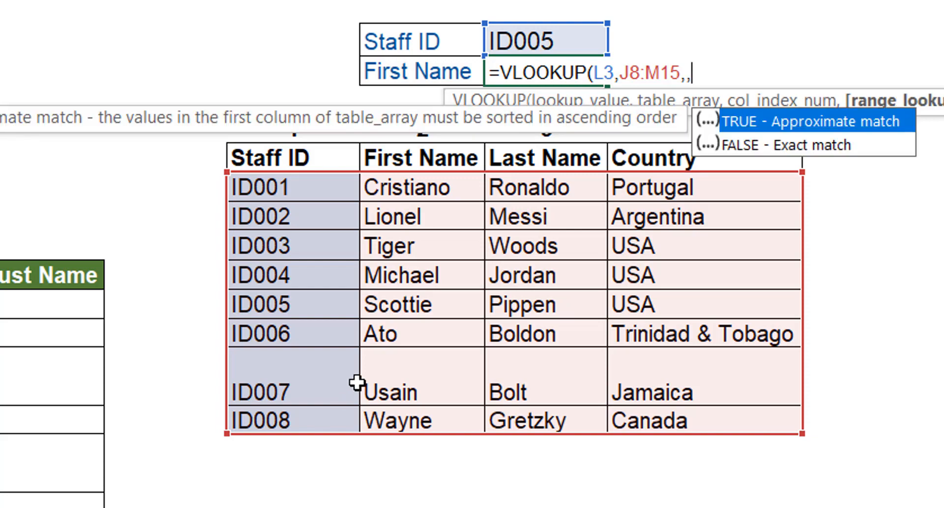
{"action": "key", "text": "BackSpace"}
{"action": "type", "text": "2"}
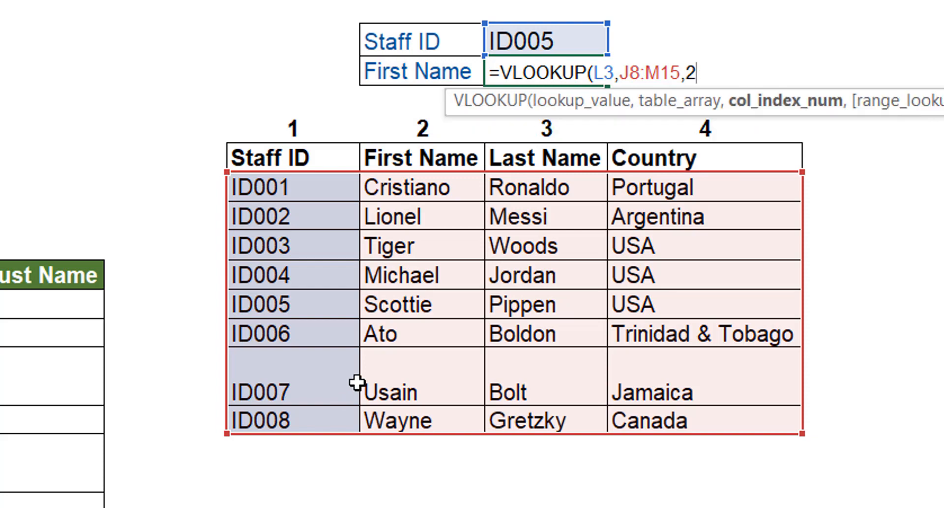
{"action": "type", "text": ","}
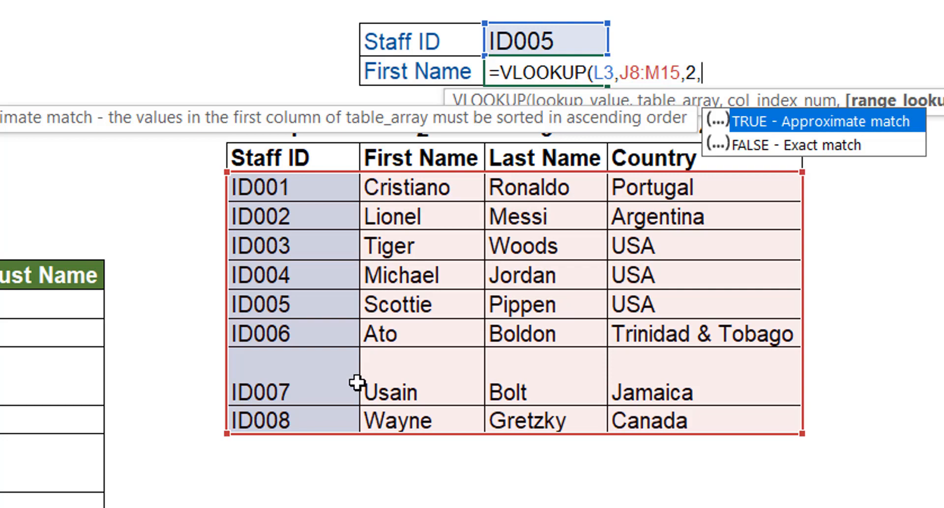
{"action": "key", "text": "Down"}
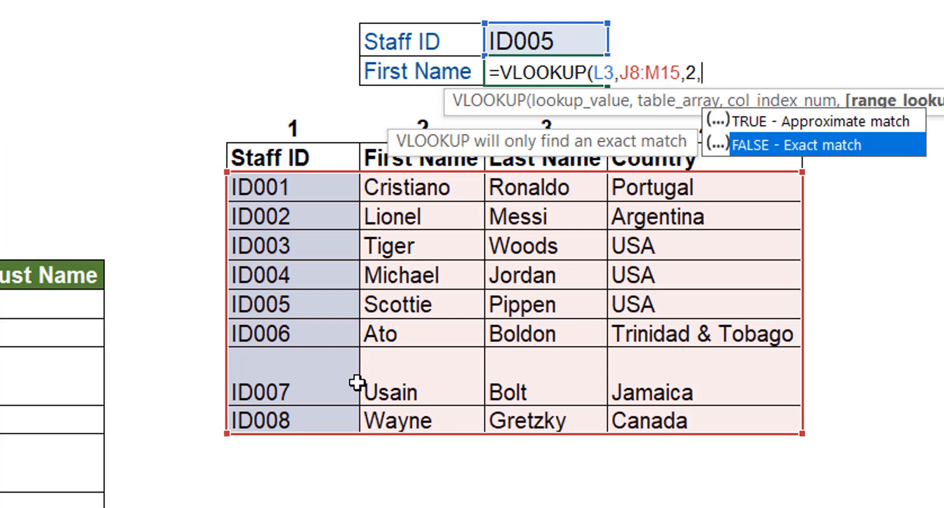
{"action": "key", "text": "Tab"}
{"action": "type", "text": ")"}
{"action": "key", "text": "ctrl+Return"}
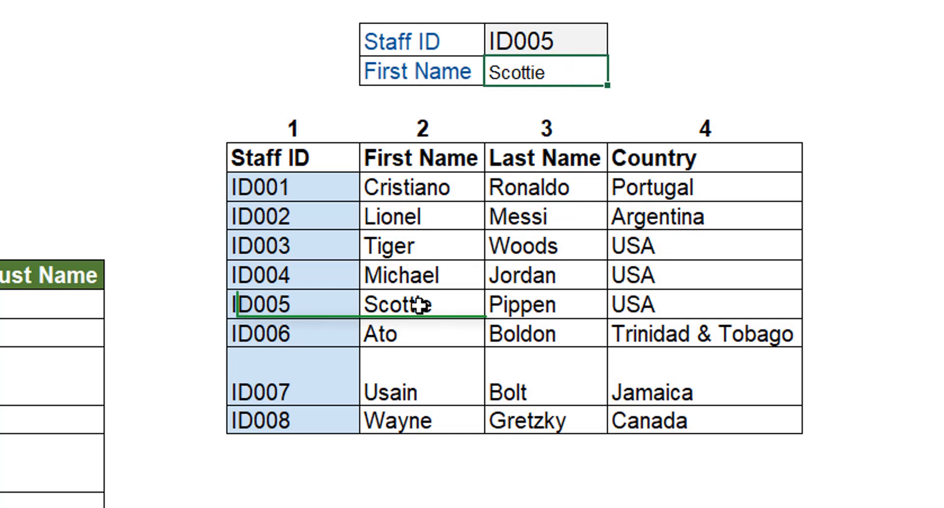
- Choose the last entry in the Staff ID drop-down list and select its First Name cell in the staff table
{"action": "left_click", "coordinate": [598, 40]}
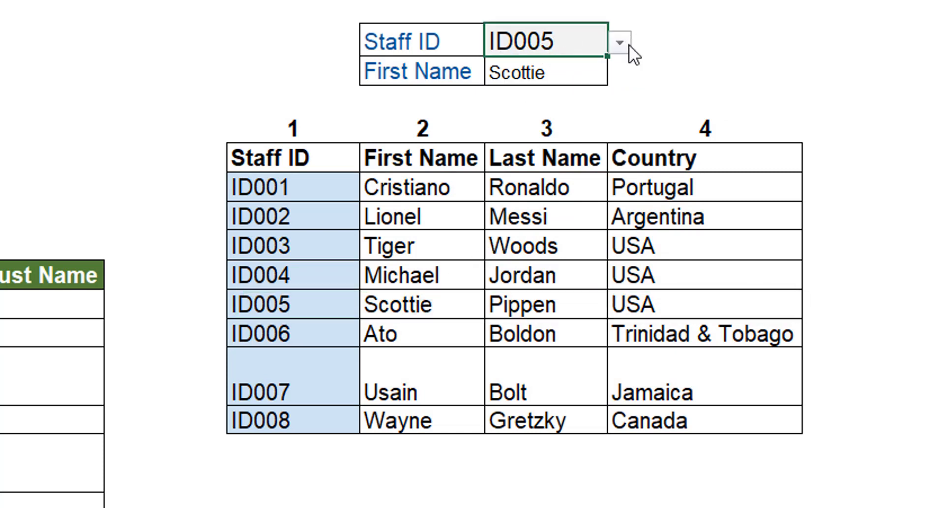
{"action": "left_click", "coordinate": [620, 44]}
{"action": "left_click", "coordinate": [547, 235]}
{"action": "left_click", "coordinate": [416, 416]}
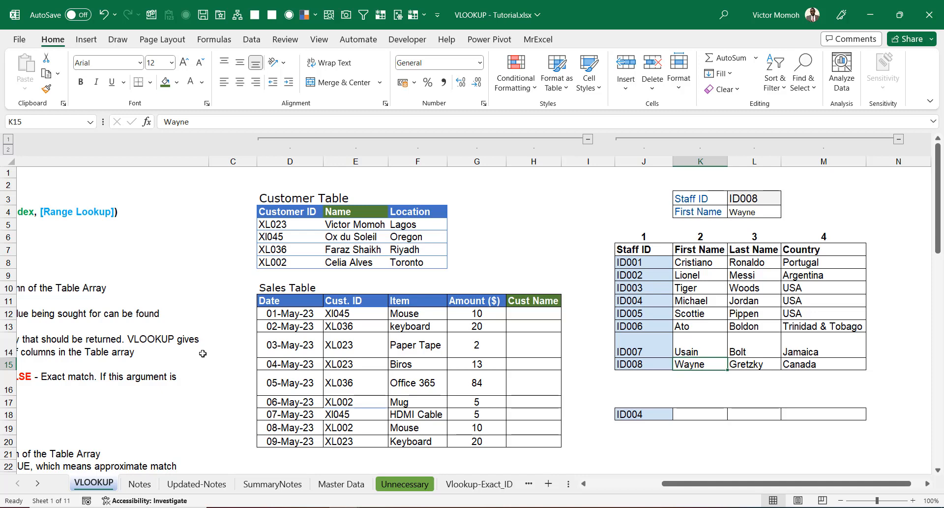
- Open the Updated-Notes sheet and examine range C5:F13 as a table array starting at Staff ID, with Sport outside it
{"action": "left_click", "coordinate": [202, 484]}
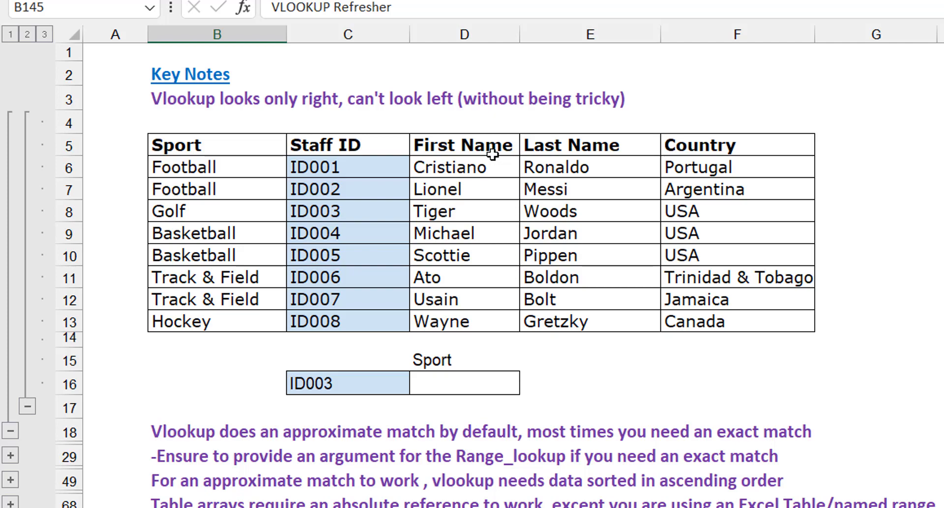
{"action": "left_click", "coordinate": [361, 146]}
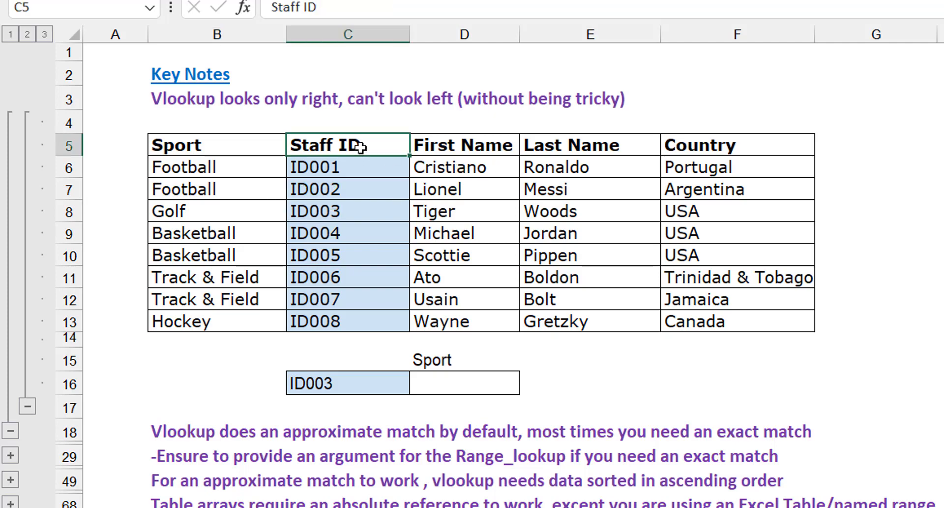
{"action": "left_click_drag", "start_coordinate": [361, 146], "coordinate": [725, 318]}
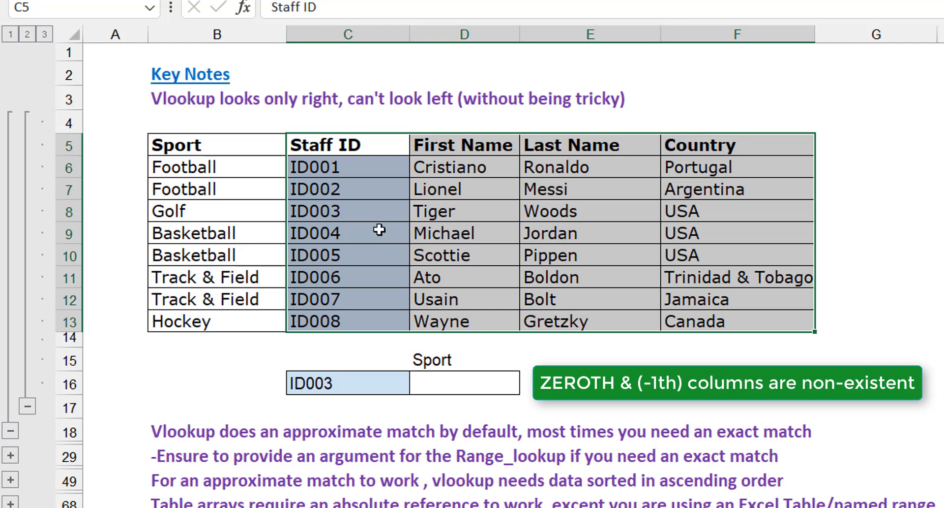
{"action": "left_click", "coordinate": [344, 142]}
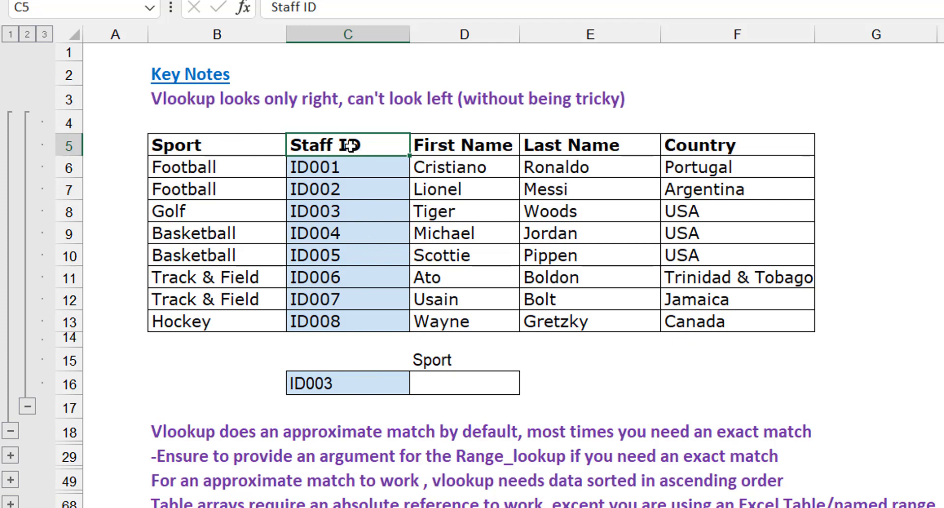
{"action": "left_click_drag", "start_coordinate": [348, 144], "coordinate": [713, 321]}
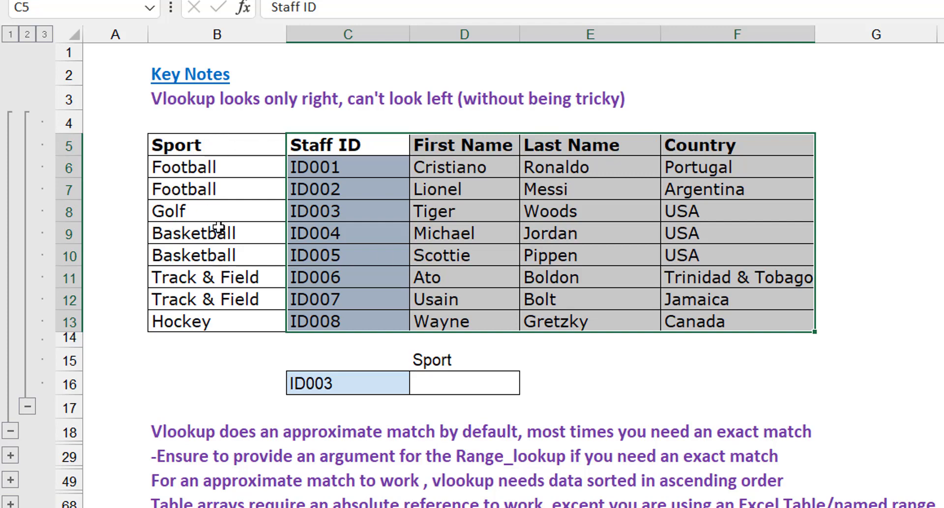
{"action": "left_click", "coordinate": [464, 383]}
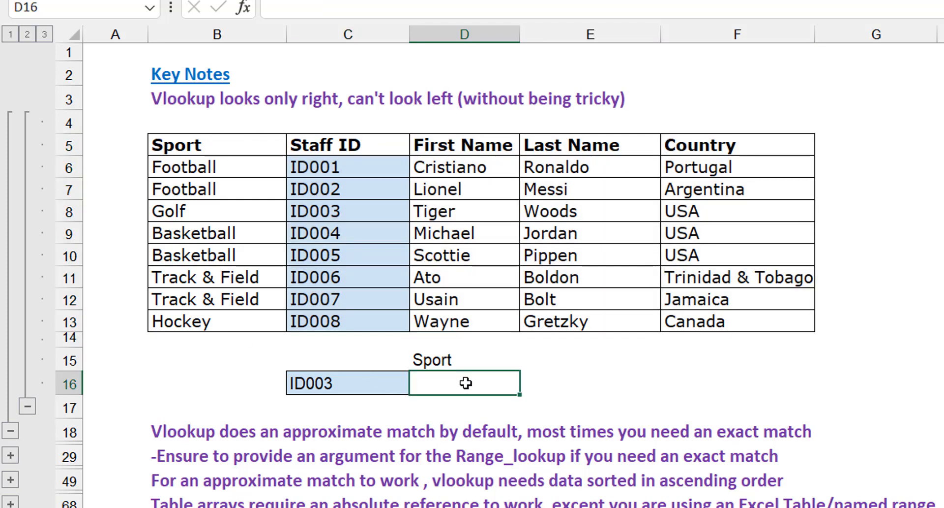
{"action": "type", "text": "=vloo"}
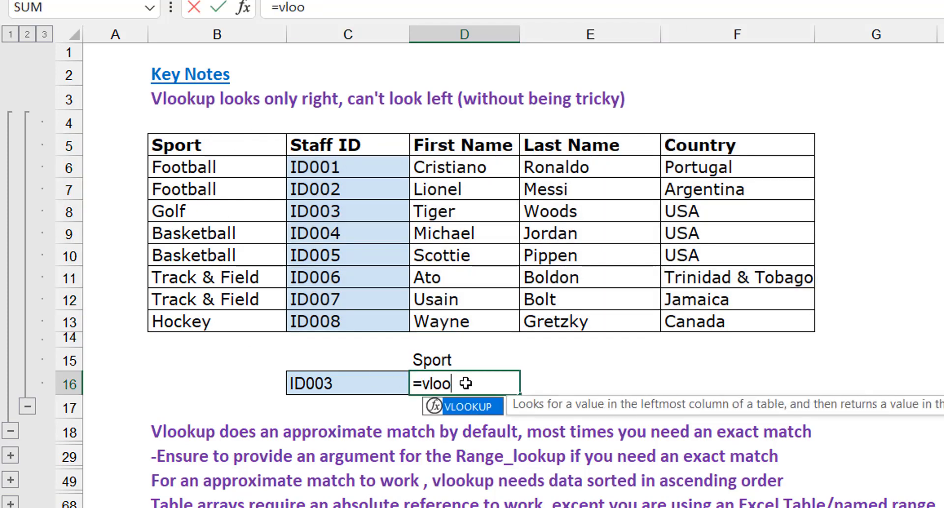
{"action": "key", "text": "Tab"}
{"action": "key", "text": "Left"}
{"action": "type", "text": ","}
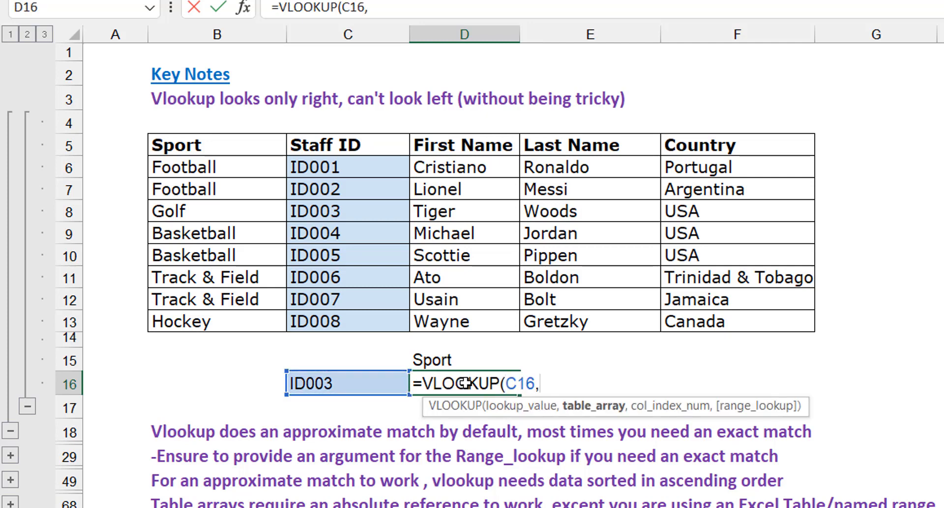
{"action": "left_click_drag", "start_coordinate": [293, 139], "coordinate": [713, 324]}
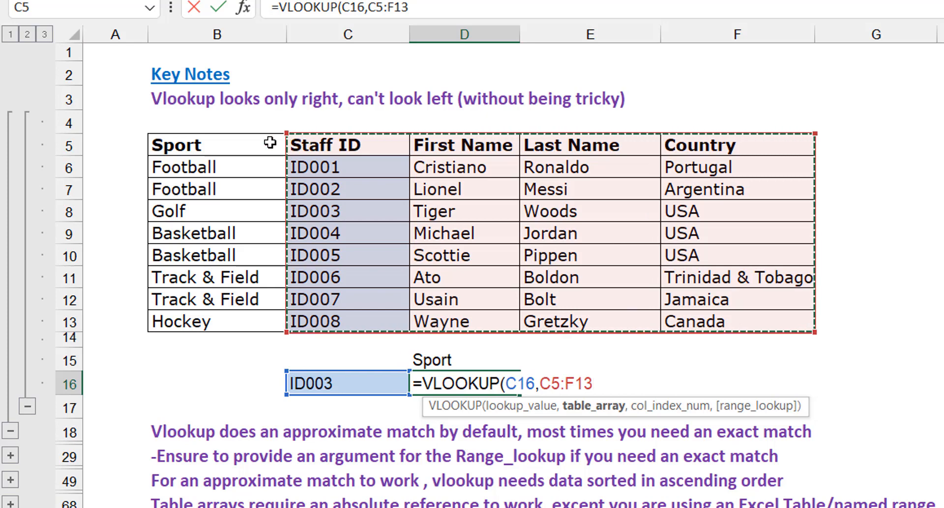
{"action": "left_click", "coordinate": [246, 141]}
{"action": "left_click_drag", "start_coordinate": [290, 248], "coordinate": [724, 320]}
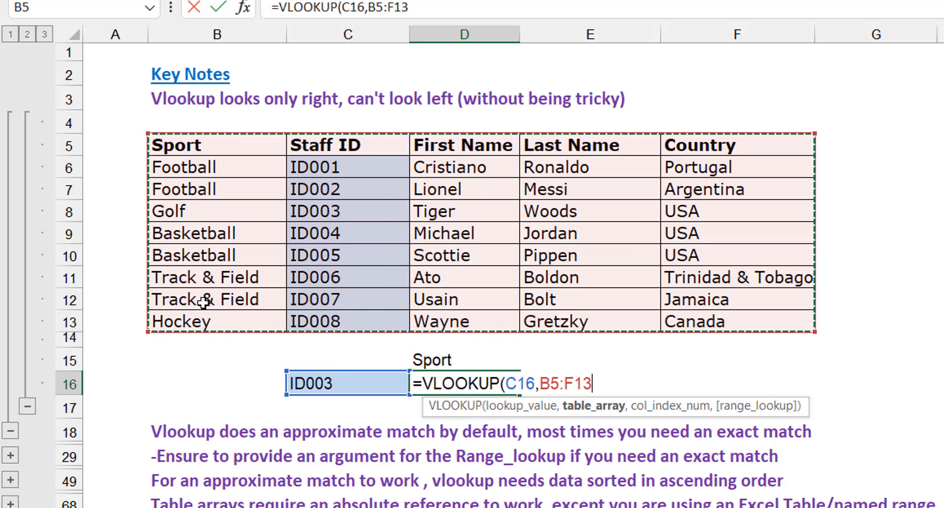
{"action": "left_click_drag", "start_coordinate": [334, 147], "coordinate": [346, 211]}
{"action": "left_click_drag", "start_coordinate": [608, 259], "coordinate": [758, 322]}
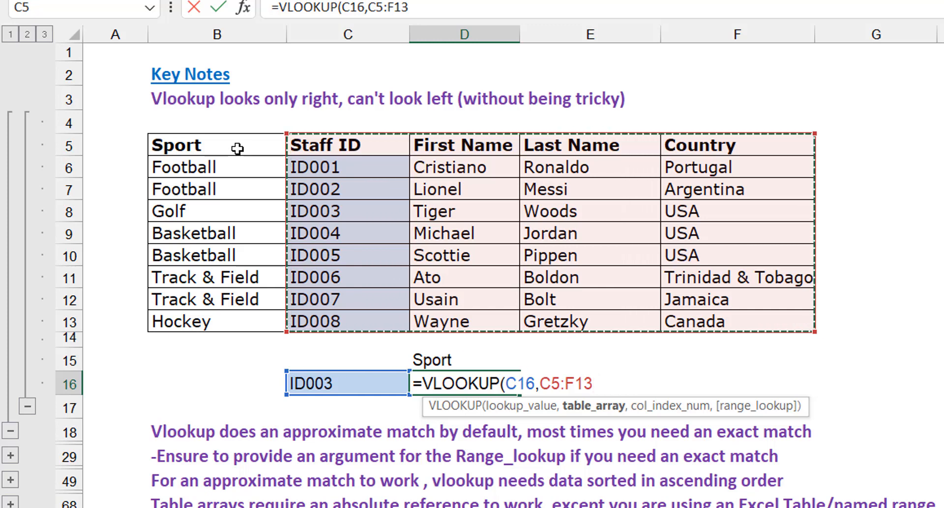
{"action": "key", "text": "Escape"}
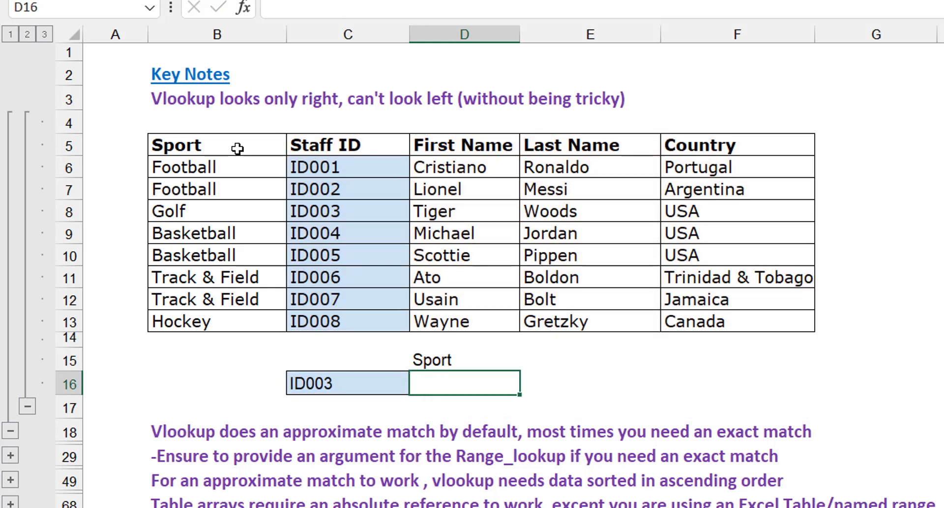
- Copy the Sport column B5:B13 to column G, directly after Country
{"action": "left_click", "coordinate": [237, 148]}
{"action": "key", "text": "ctrl+shift+Down"}
{"action": "key", "text": "ctrl+c"}
{"action": "key", "text": "Right"}
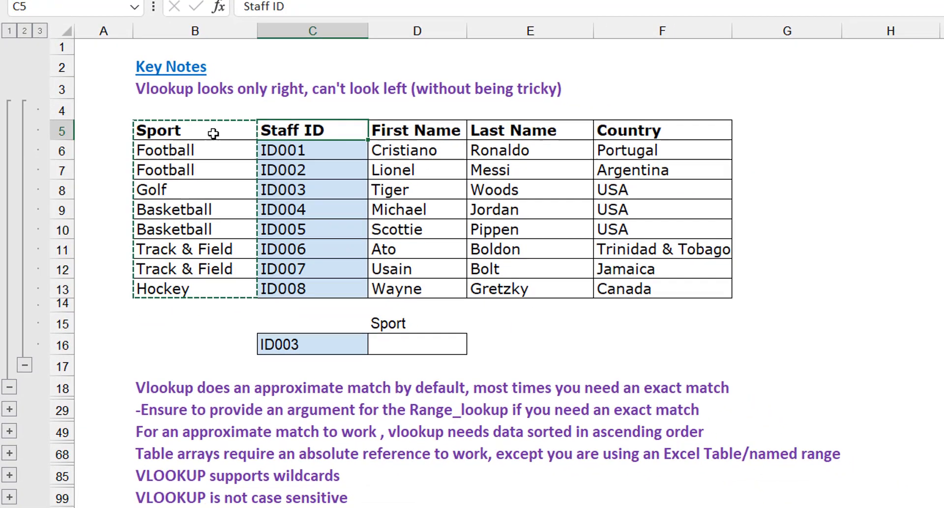
{"action": "key", "text": "ctrl+Right"}
{"action": "key", "text": "Right"}
{"action": "key", "text": "ctrl+v"}
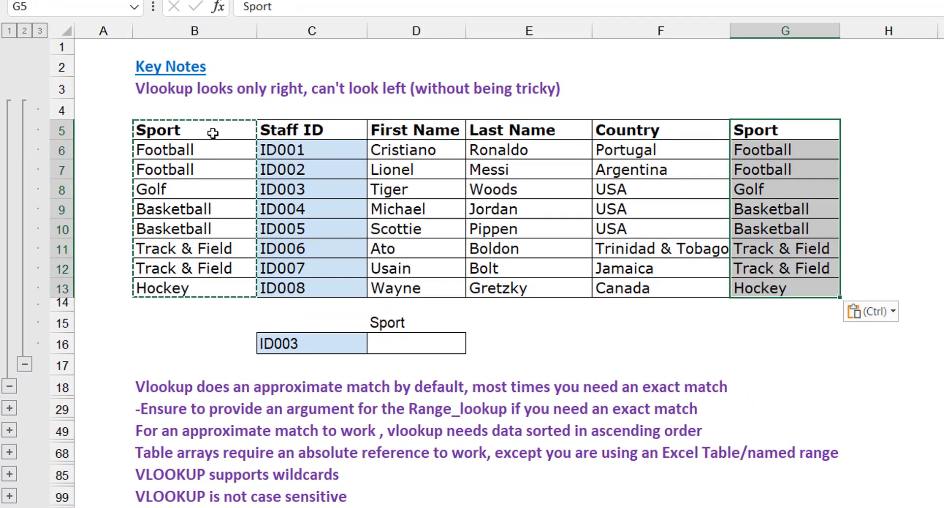
{"action": "key", "text": "Escape"}
- Enter a VLOOKUP in D16 that finds C16 in C6:G13 and returns column 5, with range lookup 0
{"action": "left_click", "coordinate": [413, 342]}
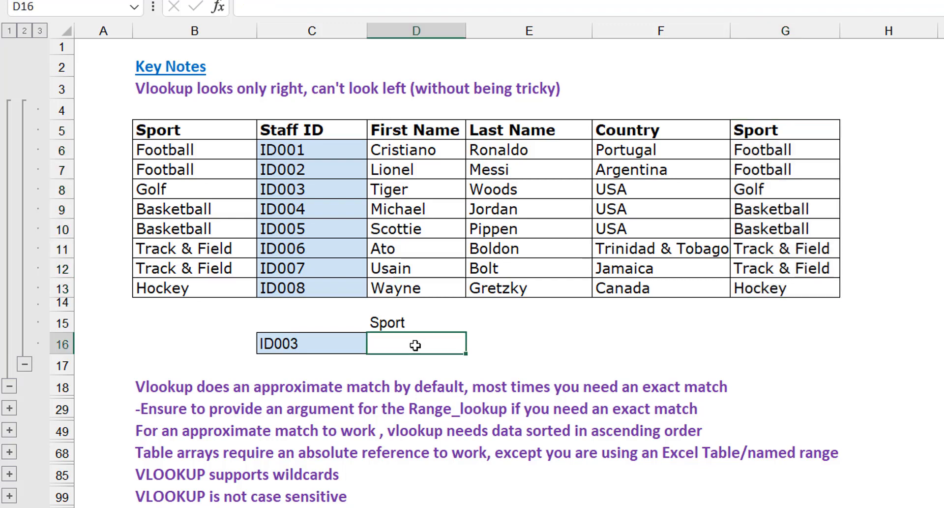
{"action": "type", "text": "=vloo"}
{"action": "key", "text": "Tab"}
{"action": "key", "text": "Left"}
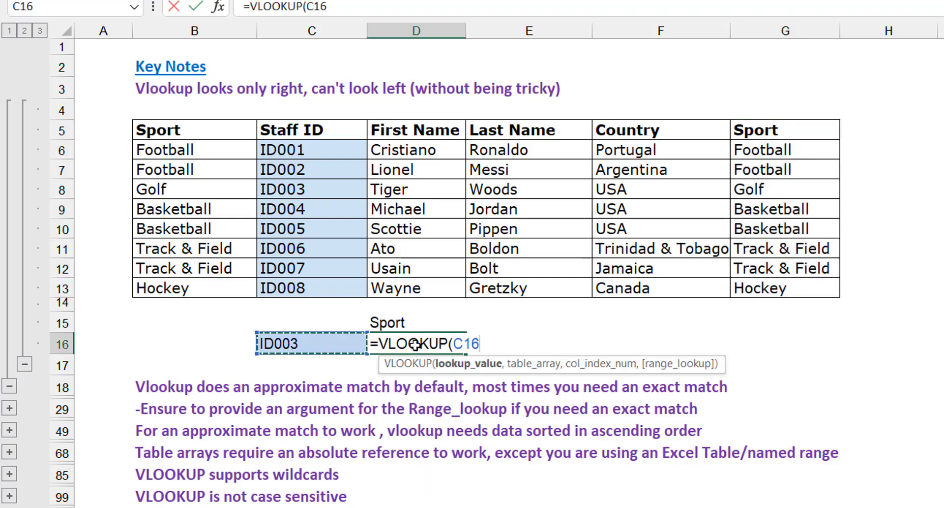
{"action": "type", "text": ","}
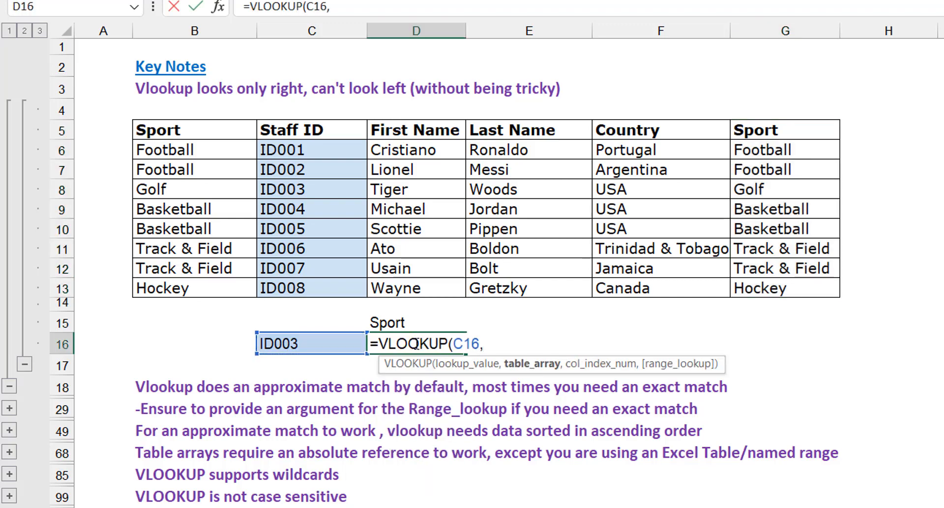
{"action": "left_click", "coordinate": [309, 154]}
{"action": "key", "text": "ctrl+shift+Right"}
{"action": "key", "text": "ctrl+shift+Down"}
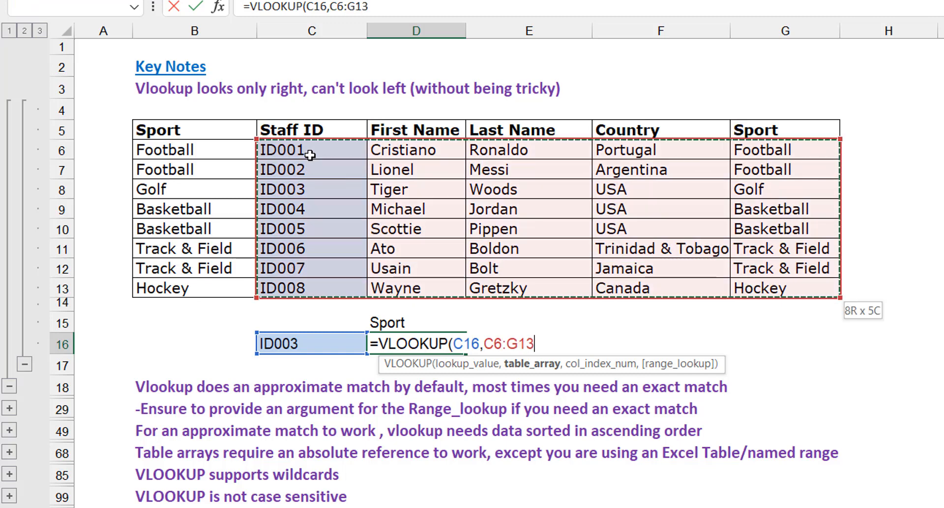
{"action": "type", "text": ","}
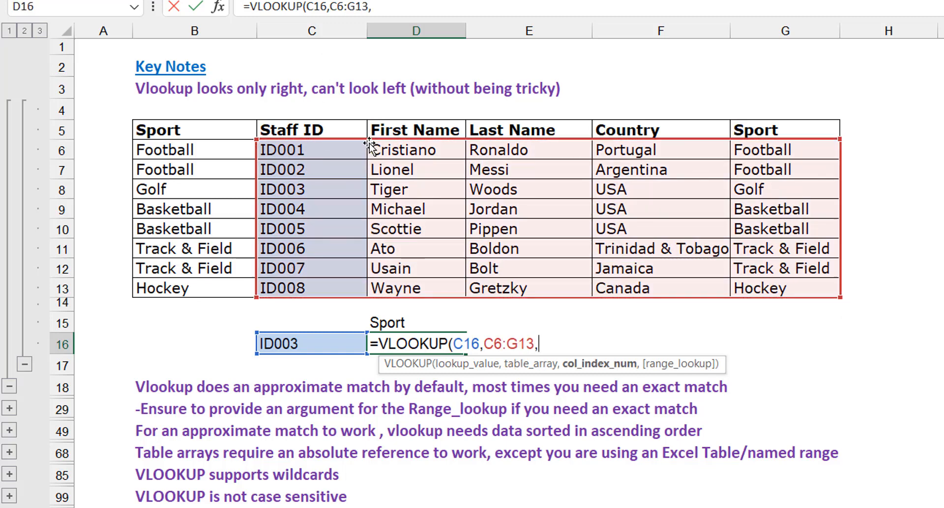
{"action": "type", "text": "5,0)"}
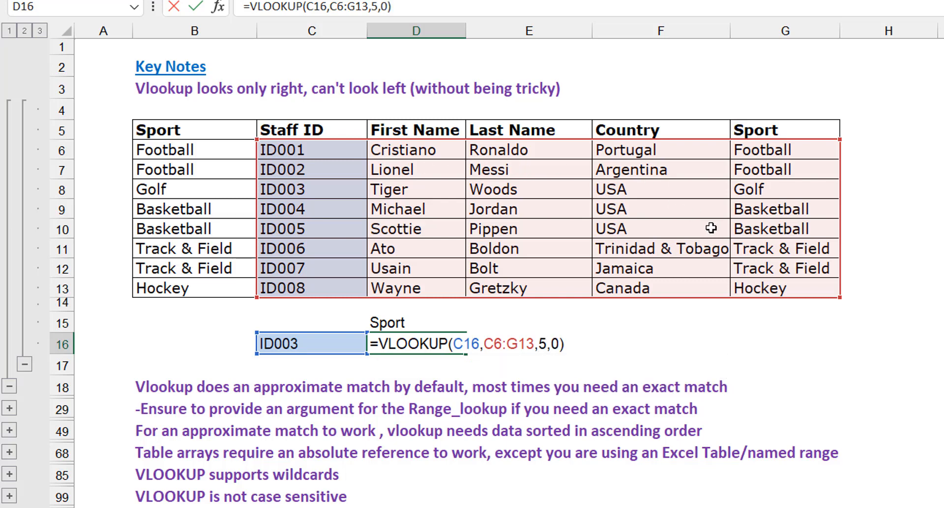
{"action": "key", "text": "Return"}
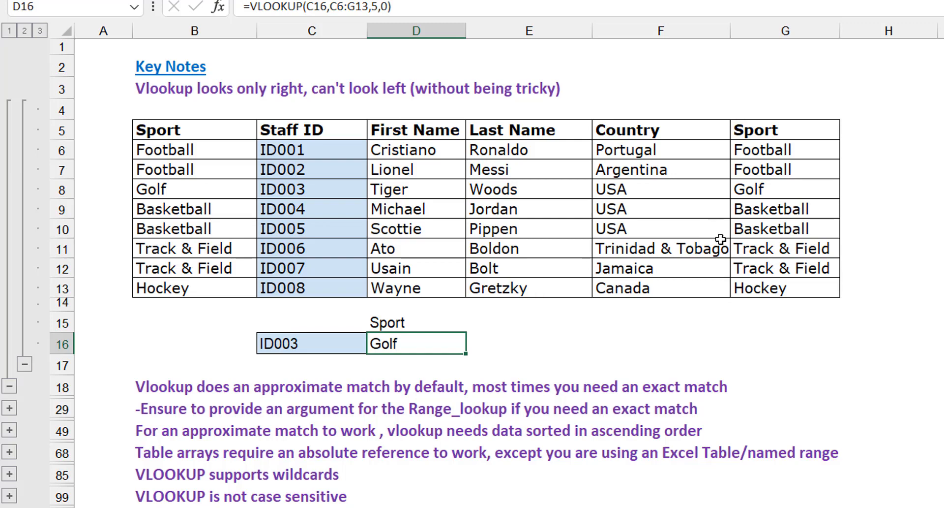
- Try column index -1 in the D16 Sport lookup, and clear the formula from the cell
{"action": "double_click", "coordinate": [421, 343]}
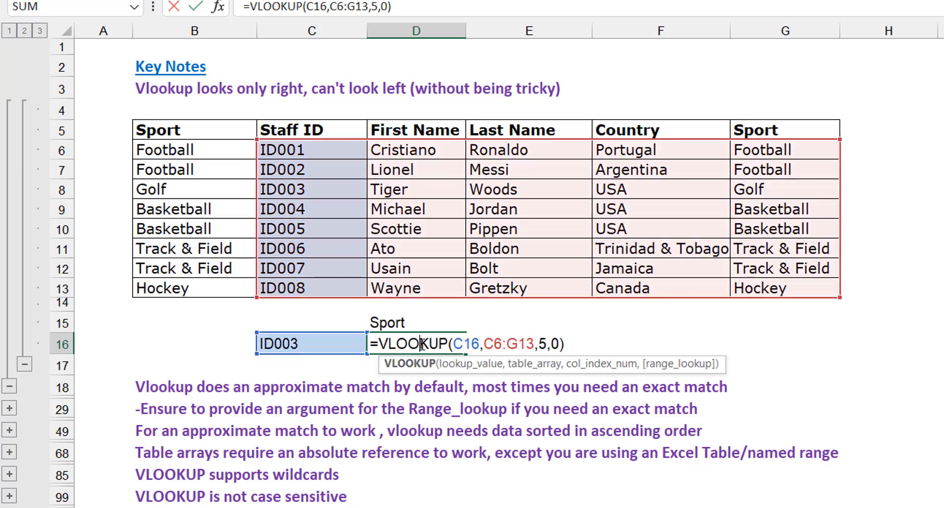
{"action": "left_click", "coordinate": [547, 343]}
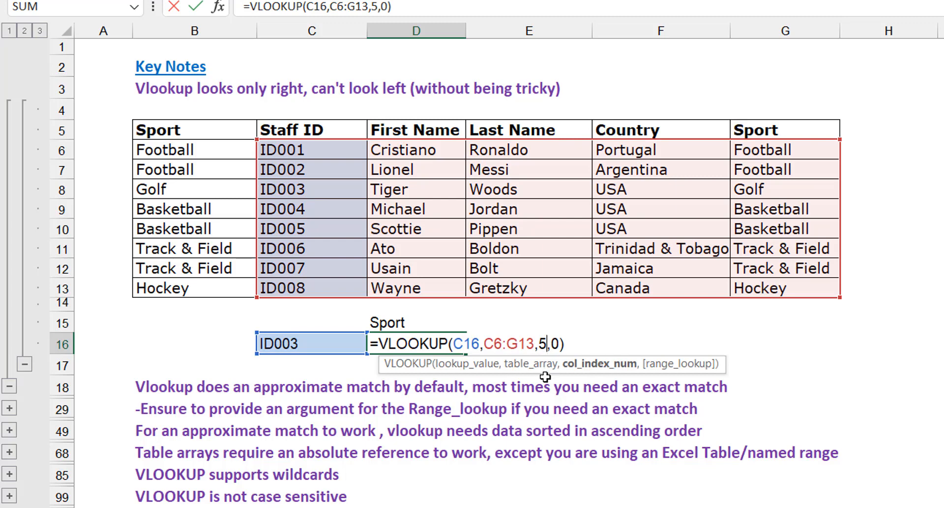
{"action": "key", "text": "BackSpace"}
{"action": "type", "text": "-1"}
{"action": "key", "text": "Return"}
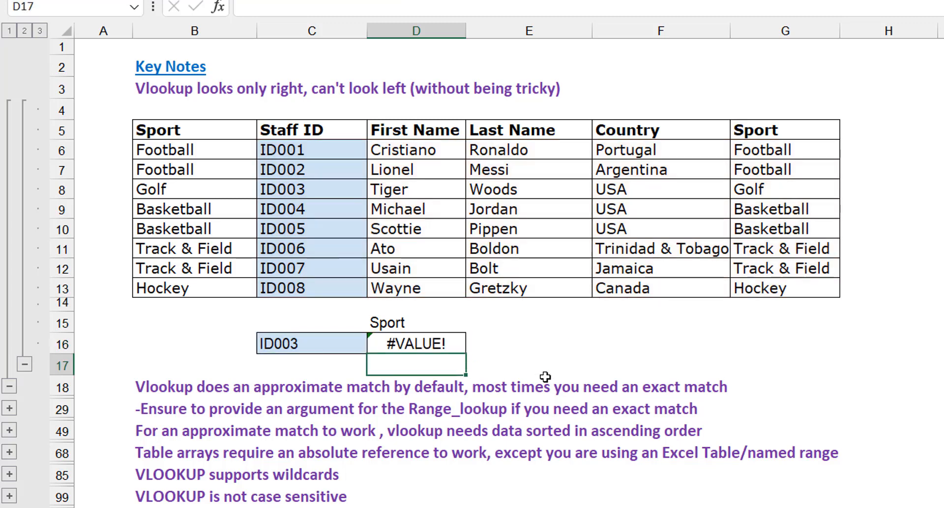
{"action": "key", "text": "Up"}
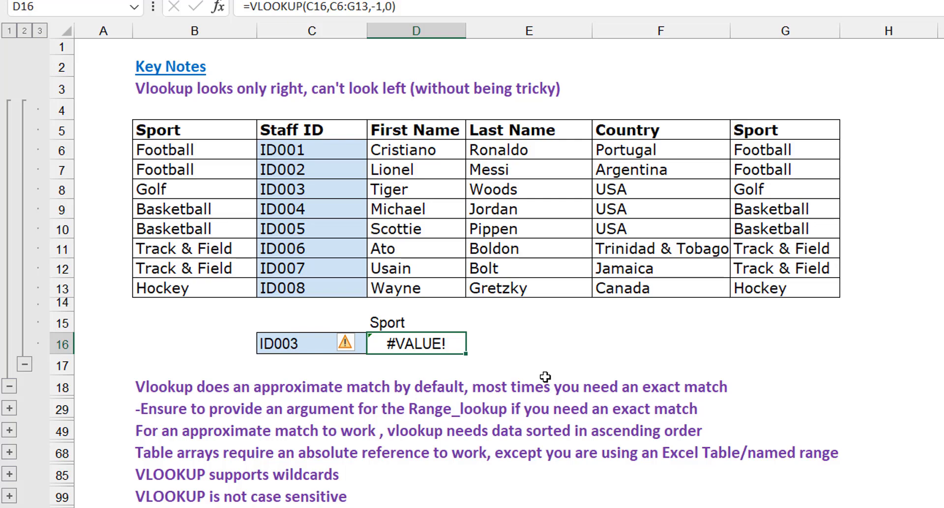
{"action": "key", "text": "Delete"}
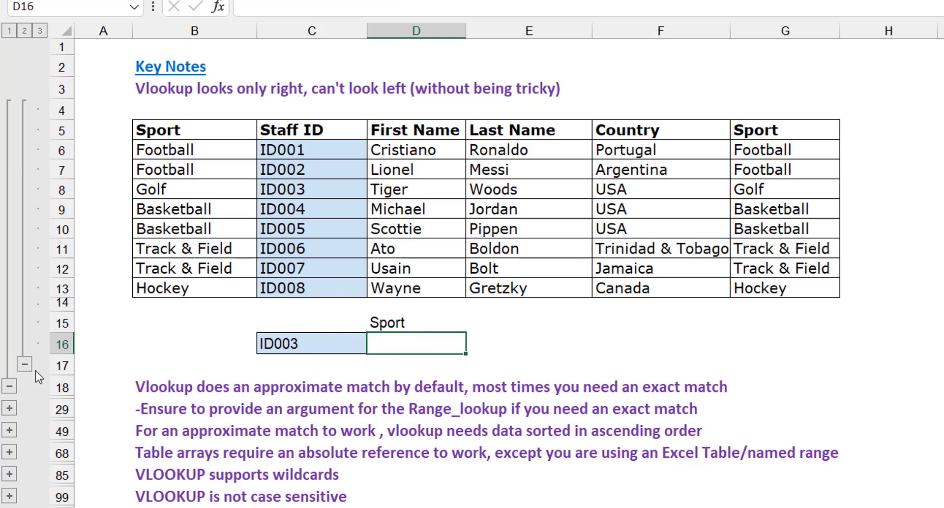
- Expand the grouped rows below the note that VLOOKUP does an approximate match by default
{"action": "left_click", "coordinate": [14, 388]}
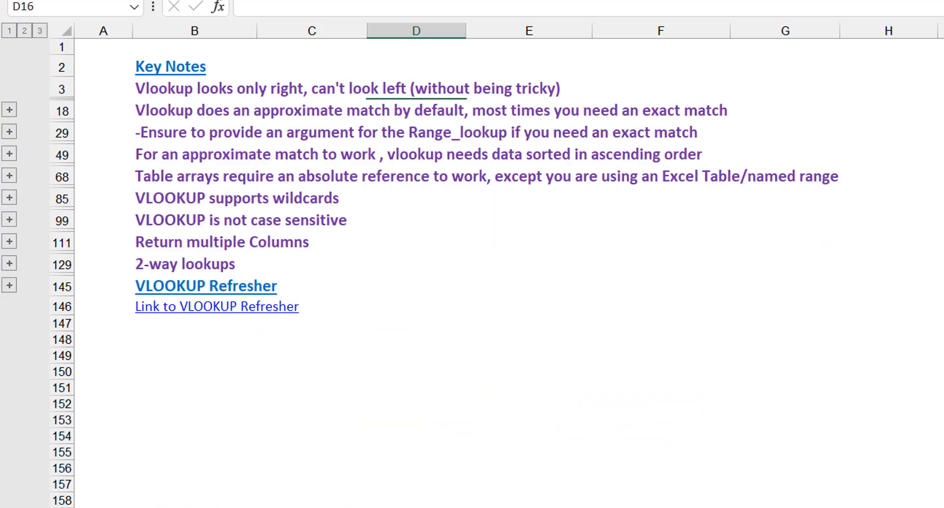
{"action": "left_click", "coordinate": [8, 111]}
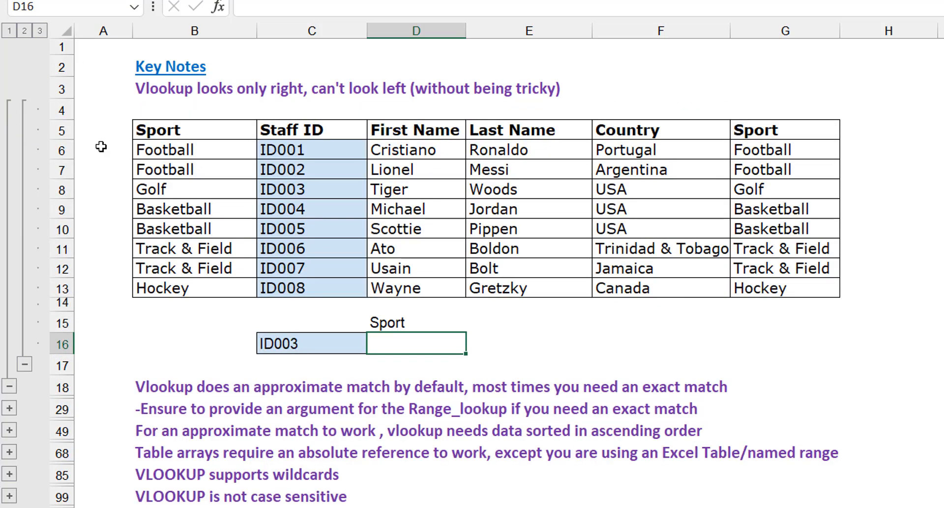
{"action": "left_click", "coordinate": [182, 390]}
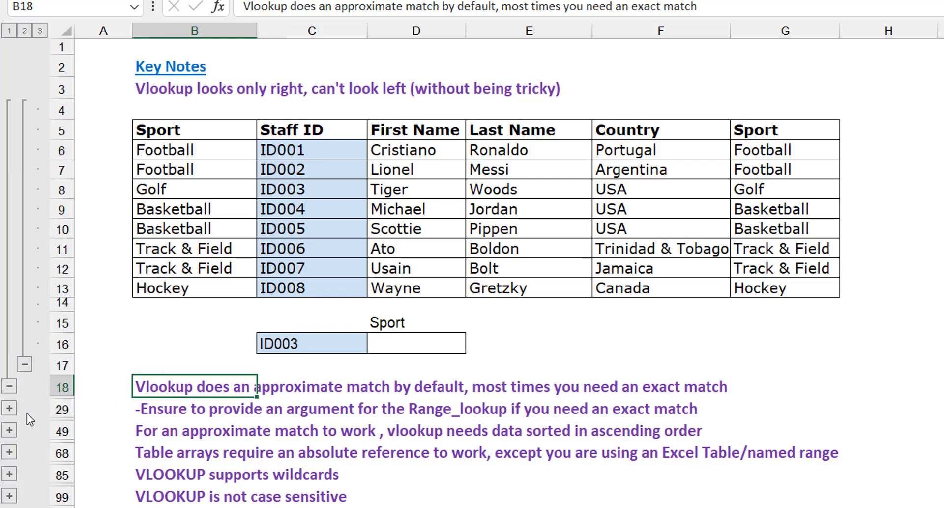
{"action": "left_click", "coordinate": [9, 407]}
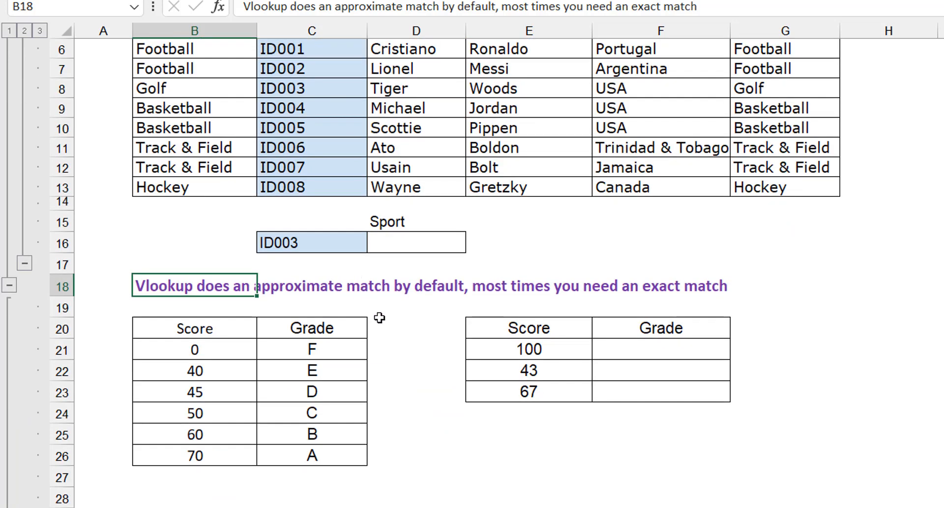
{"action": "left_click", "coordinate": [222, 325]}
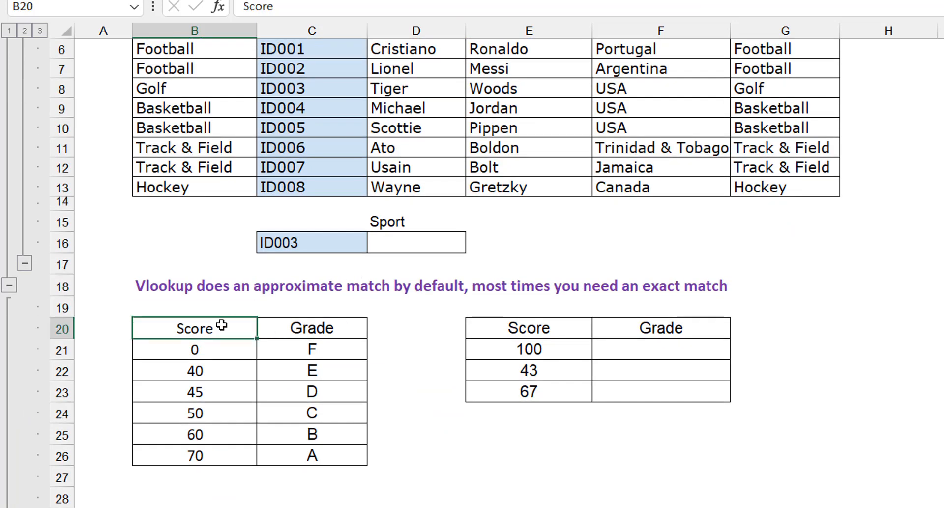
{"action": "left_click", "coordinate": [224, 291]}
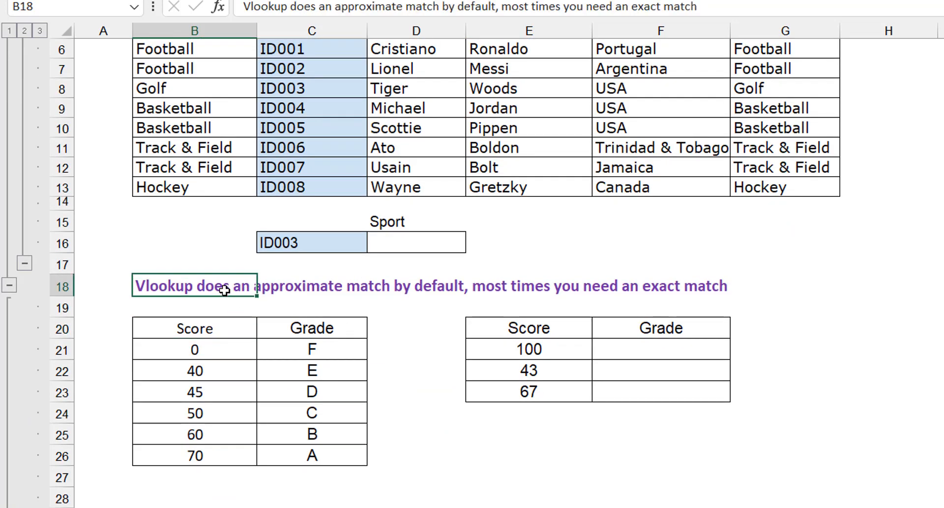
- Start a VLOOKUP in Grade cell F21 with the score in E21 as the lookup value
{"action": "left_click", "coordinate": [642, 351]}
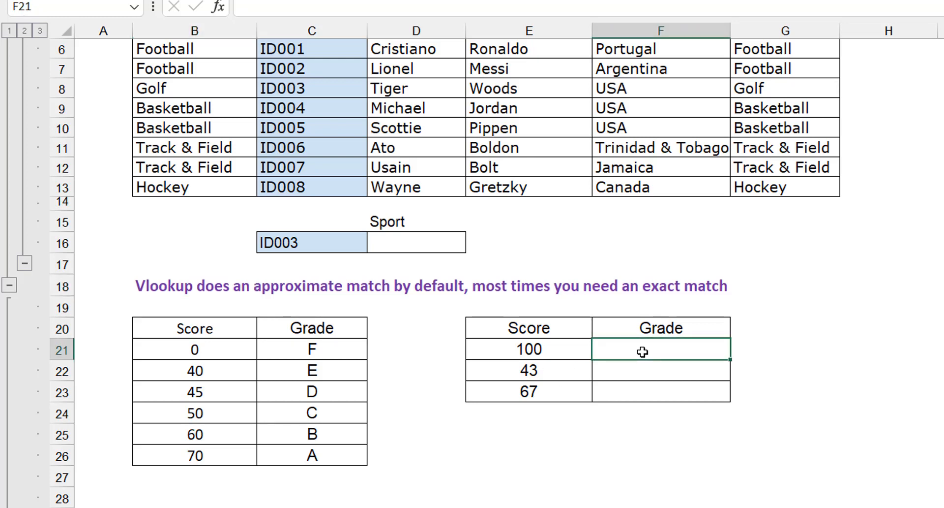
{"action": "left_click", "coordinate": [541, 347]}
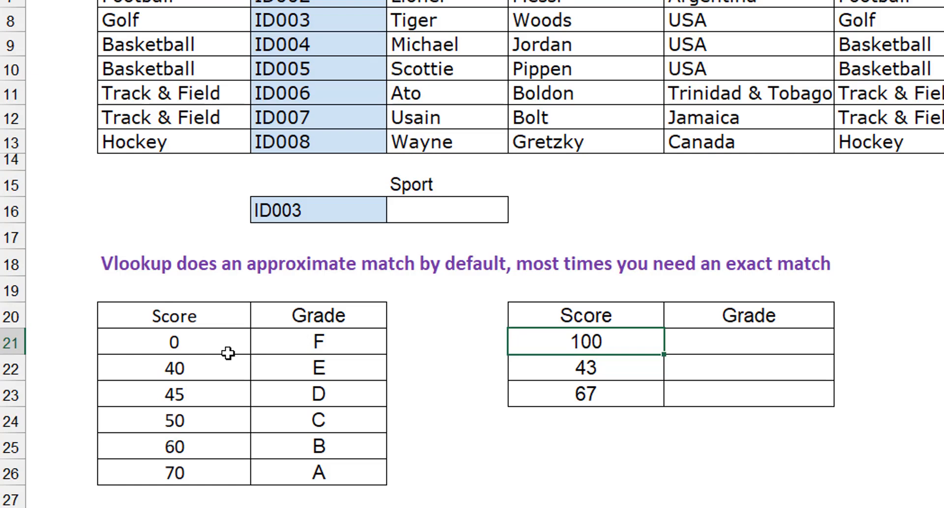
{"action": "left_click", "coordinate": [199, 339]}
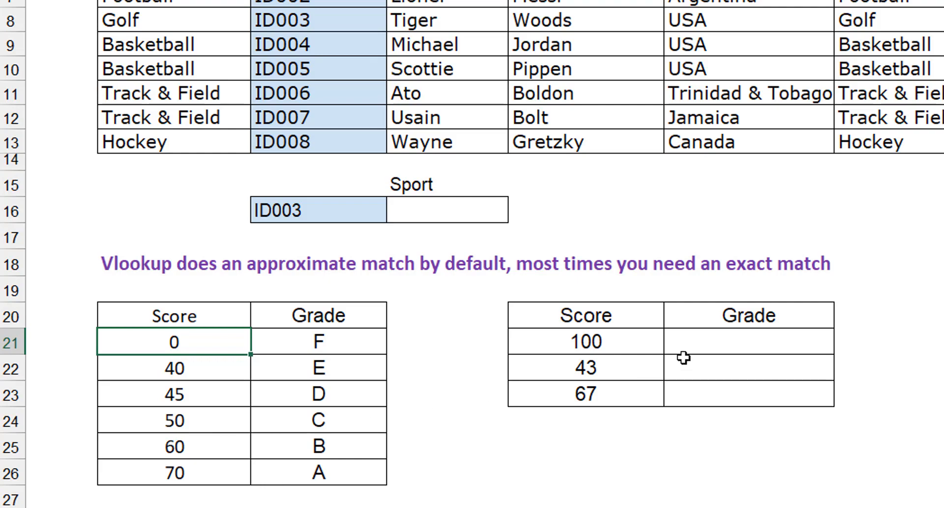
{"action": "left_click", "coordinate": [723, 343]}
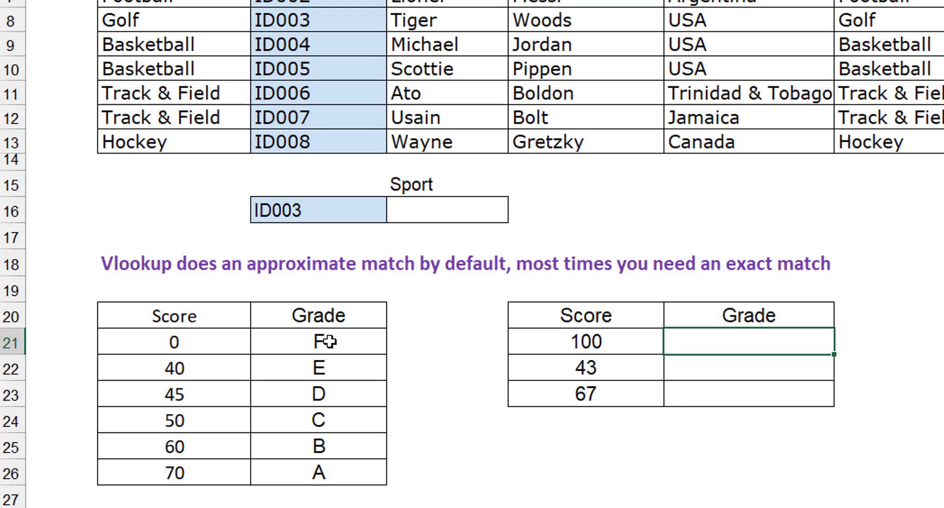
{"action": "type", "text": "=vlook"}
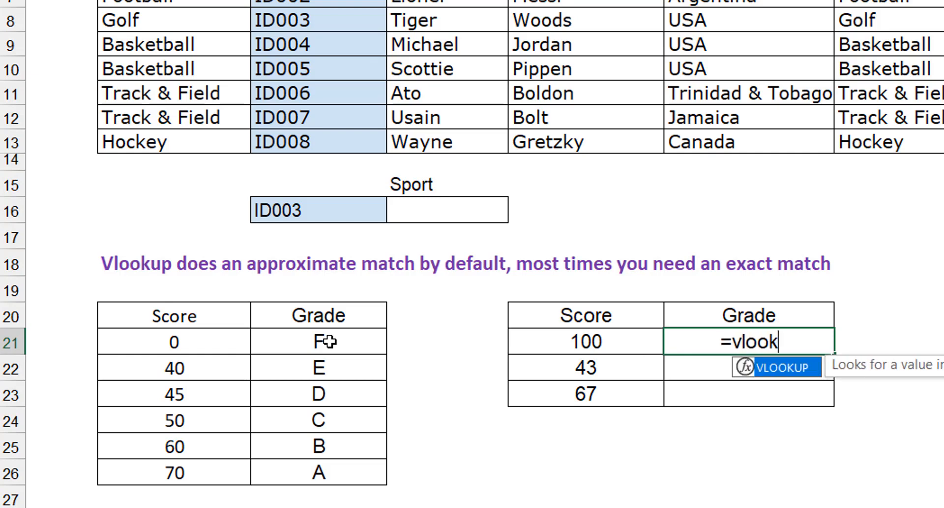
{"action": "key", "text": "Tab"}
{"action": "key", "text": "Left"}
{"action": "type", "text": ","}
- Set the score and grade range B21:C26, without headers, as the table array of the F21 lookup
{"action": "key", "text": "Left"}
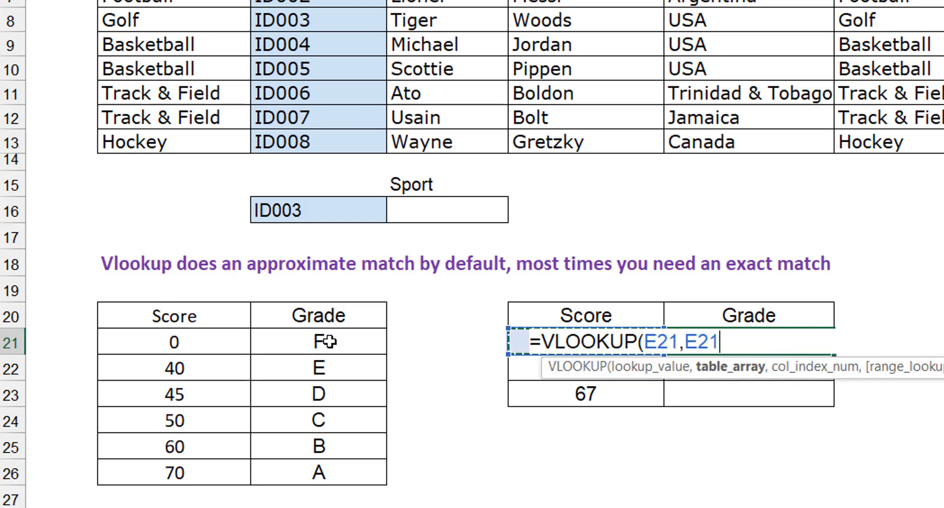
{"action": "key", "text": "Left"}
{"action": "key", "text": "Left"}
{"action": "key", "text": "Left"}
{"action": "key", "text": "ctrl+shift+Down"}
{"action": "key", "text": "shift+Right"}
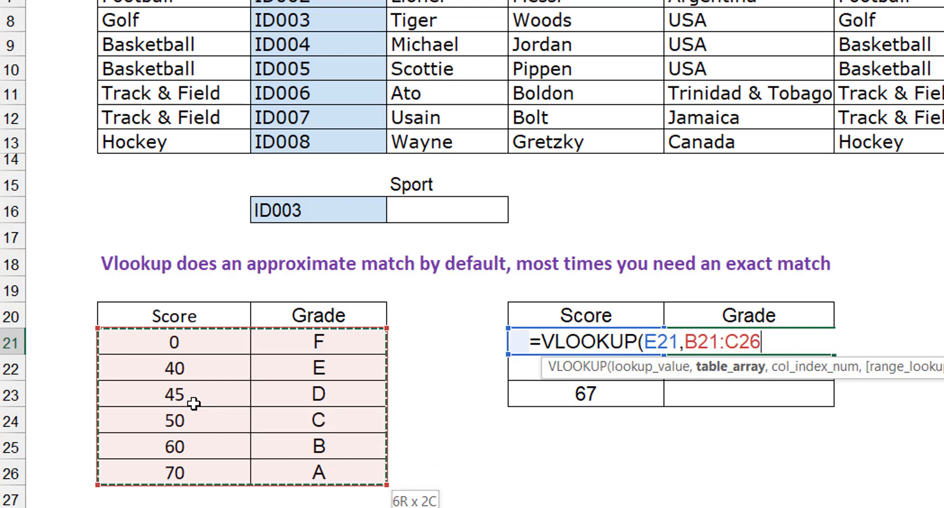
- Complete the F21 lookup with column index 2 and range lookup 0 for an exact match
{"action": "type", "text": ",2"}
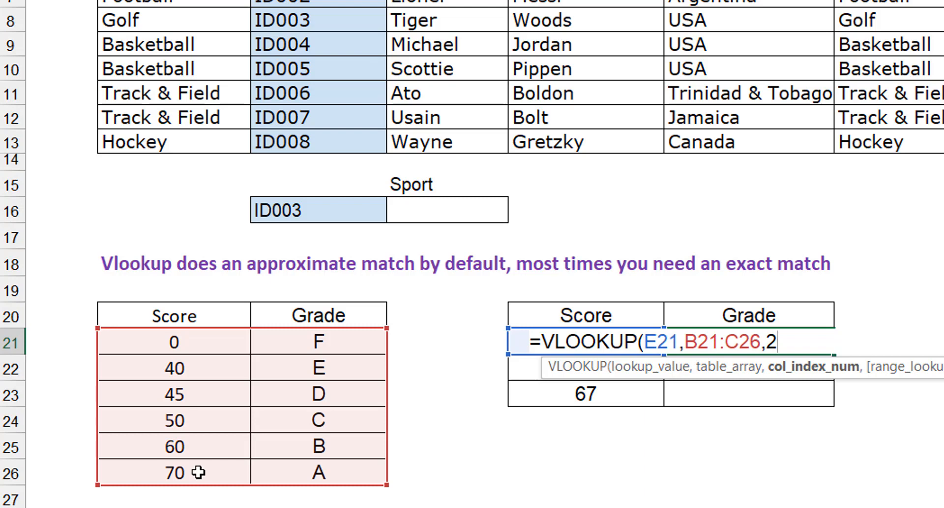
{"action": "type", "text": "0"}
{"action": "key", "text": "BackSpace"}
{"action": "type", "text": ",0)"}
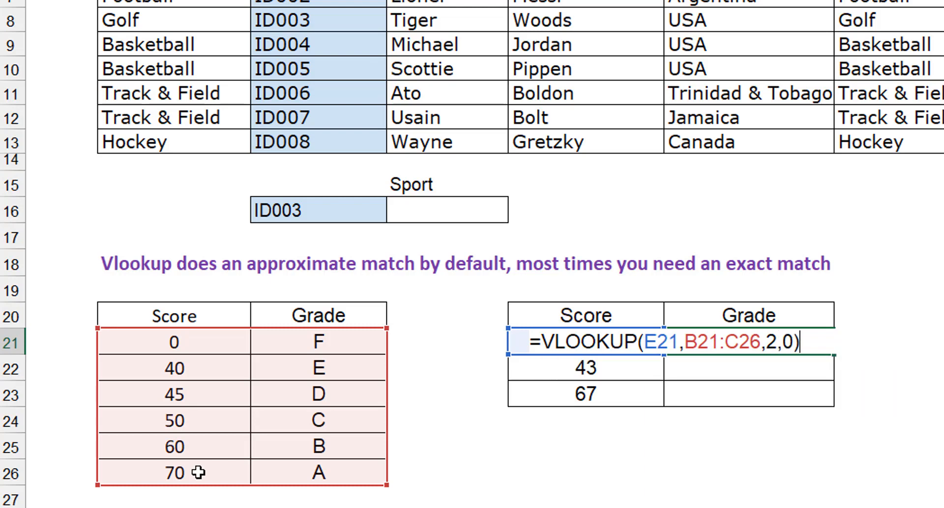
{"action": "key", "text": "ctrl+Return"}
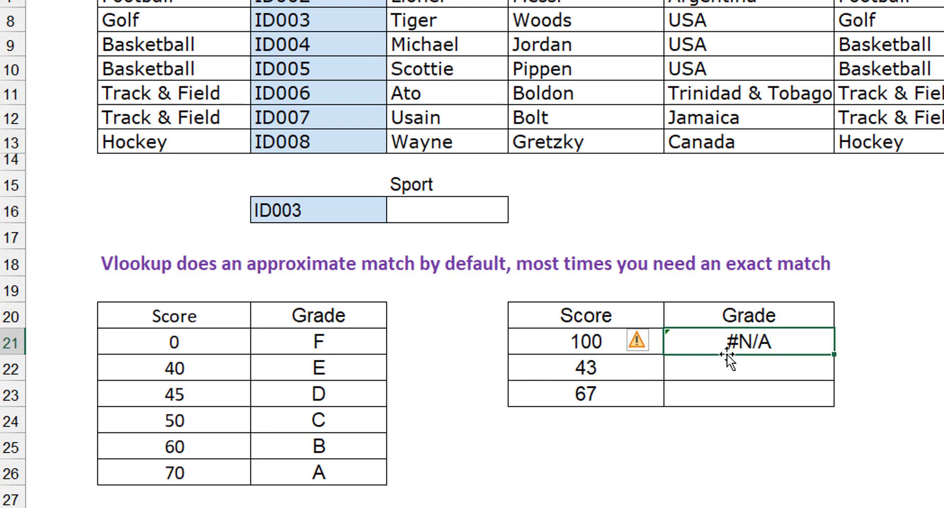
- Remove the range lookup argument from the F21 formula so it uses the default match, and review the formula
{"action": "double_click", "coordinate": [797, 340]}
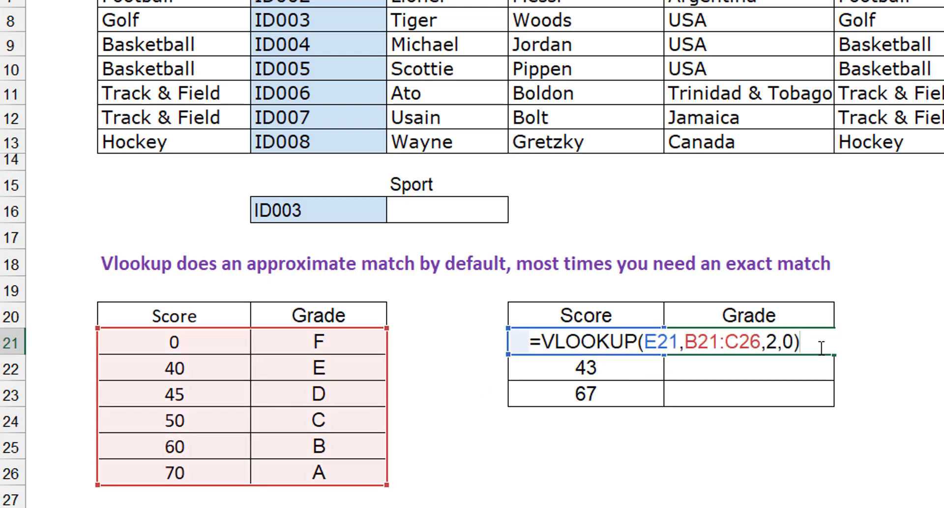
{"action": "key", "text": "BackSpace"}
{"action": "key", "text": "BackSpace"}
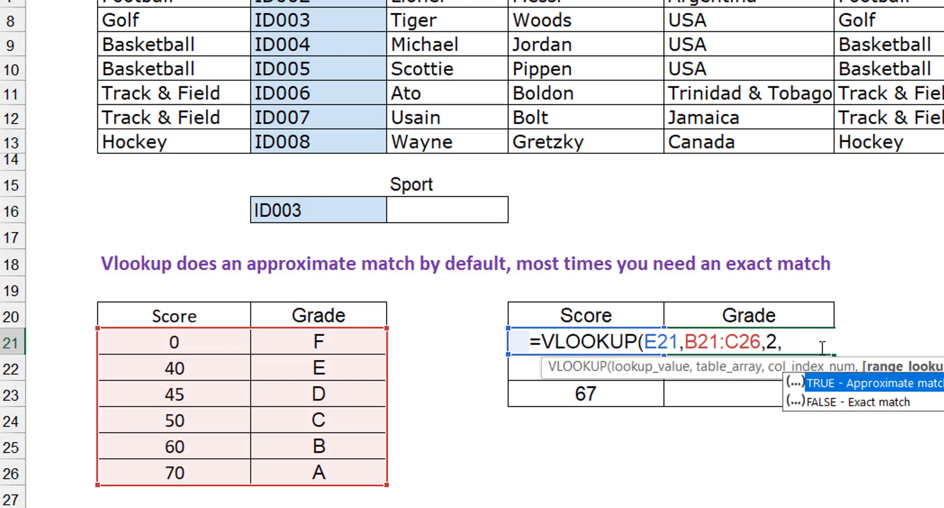
{"action": "key", "text": "BackSpace"}
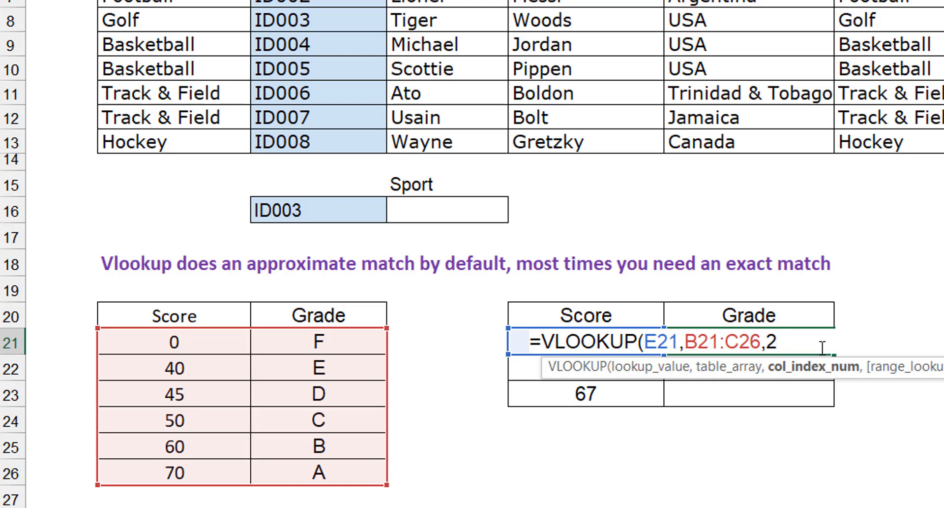
{"action": "type", "text": ")"}
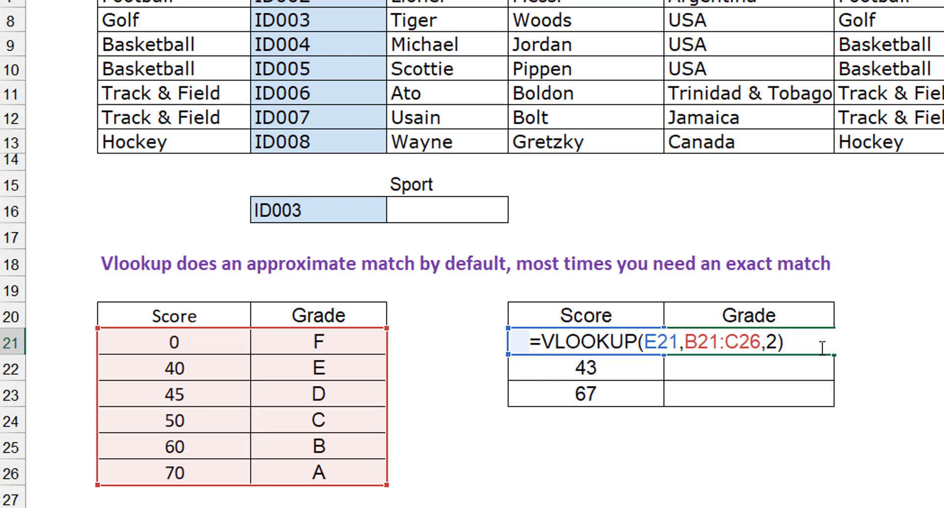
{"action": "key", "text": "ctrl+Return"}
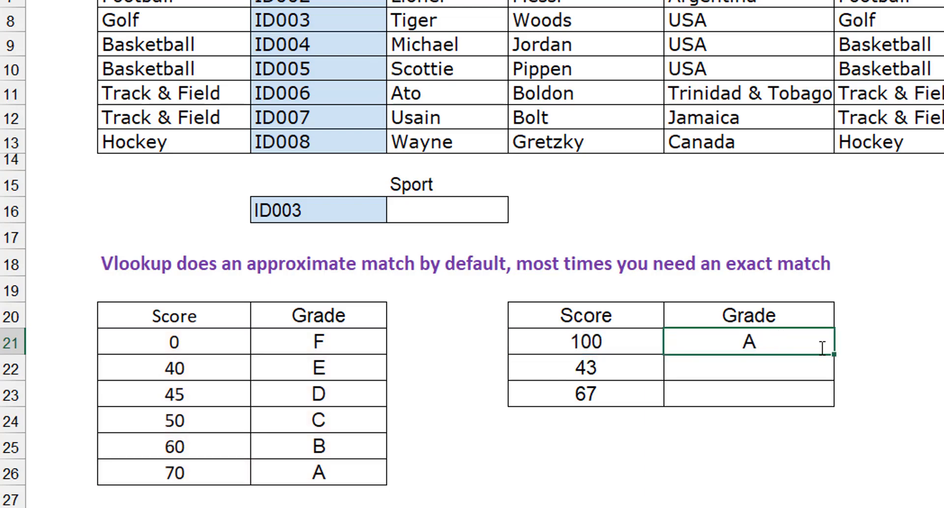
{"action": "double_click", "coordinate": [789, 337]}
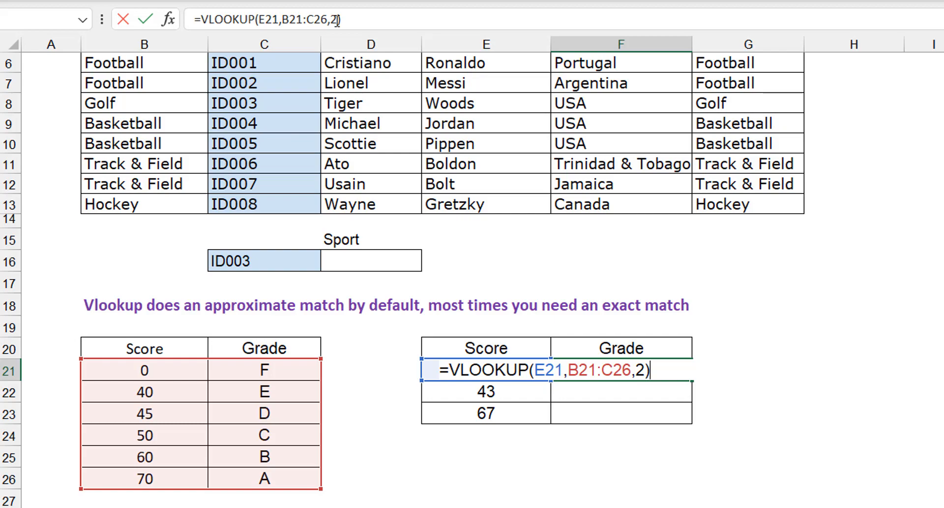
{"action": "key", "text": "ctrl+Return"}
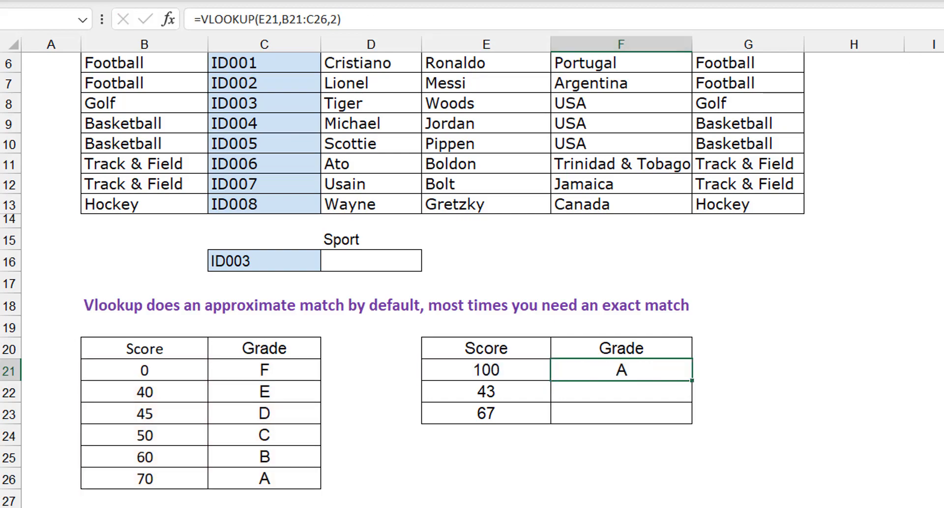
- Choose the first listed salesperson in the Name cell G33 beside the sales table
{"action": "scroll", "coordinate": [403, 280], "scroll_direction": "down", "scroll_amount": 3}
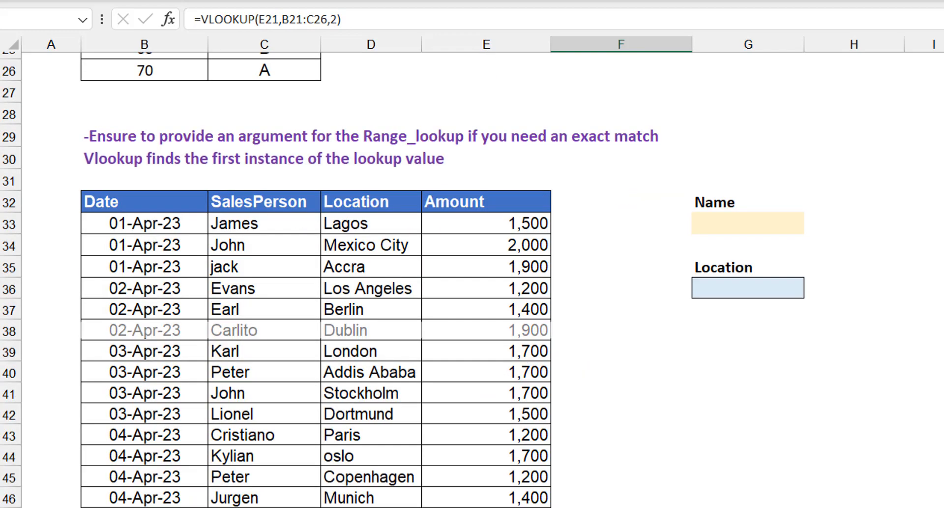
{"action": "scroll", "coordinate": [26, 251], "scroll_direction": "down", "scroll_amount": 1}
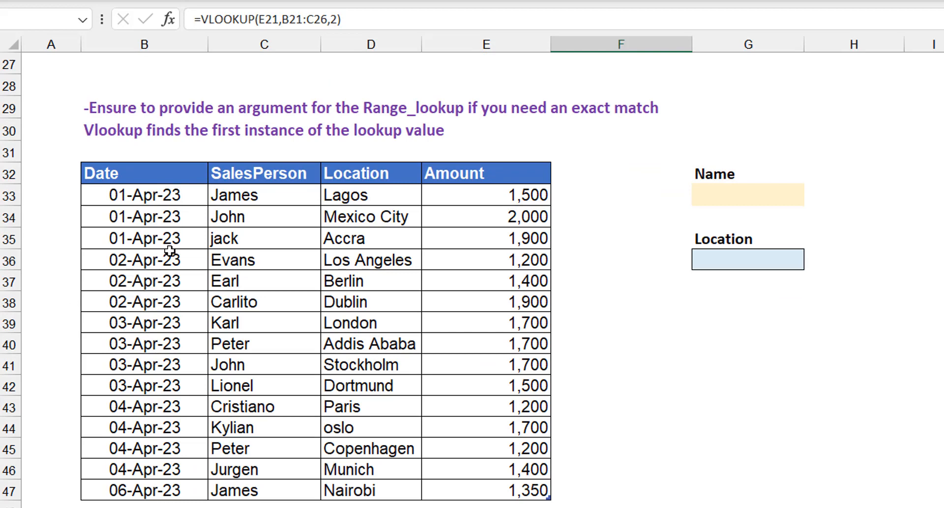
{"action": "left_click", "coordinate": [138, 134]}
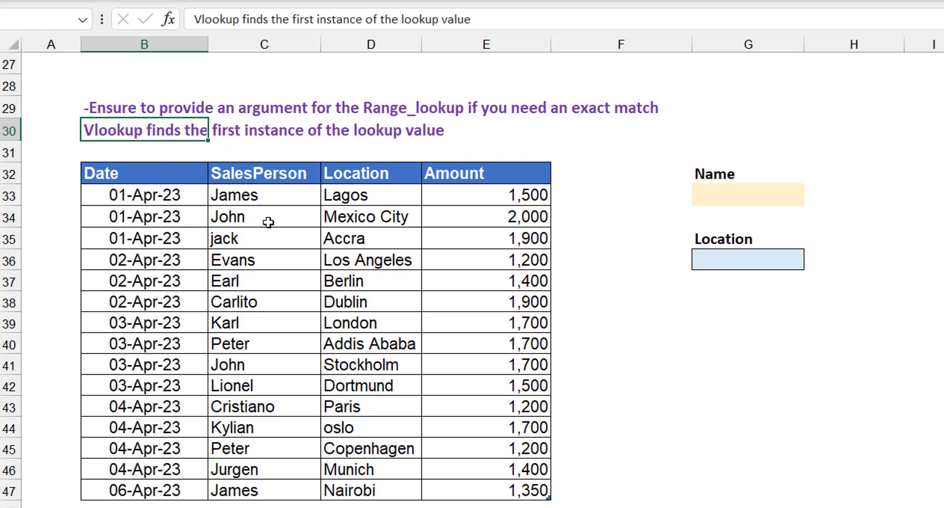
{"action": "left_click", "coordinate": [269, 202]}
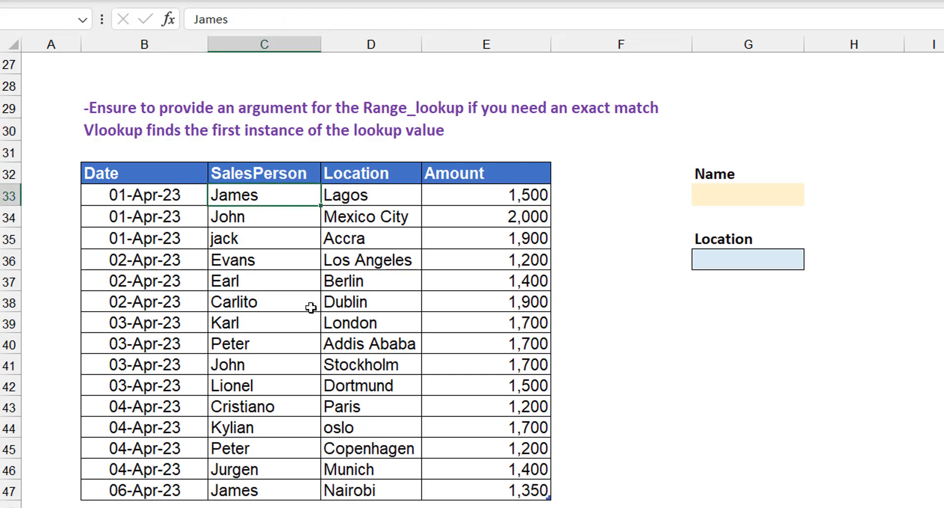
{"action": "left_click", "coordinate": [265, 493]}
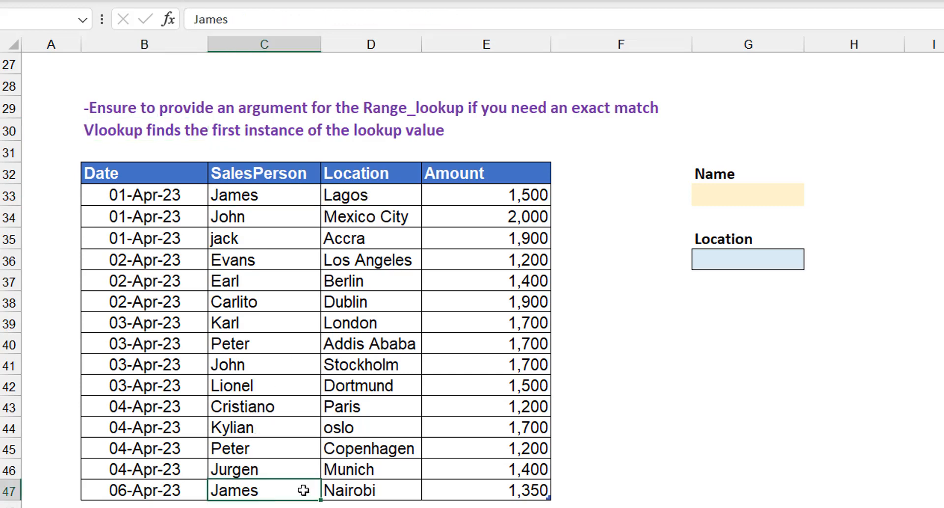
{"action": "left_click", "coordinate": [381, 488]}
{"action": "left_click", "coordinate": [744, 195]}
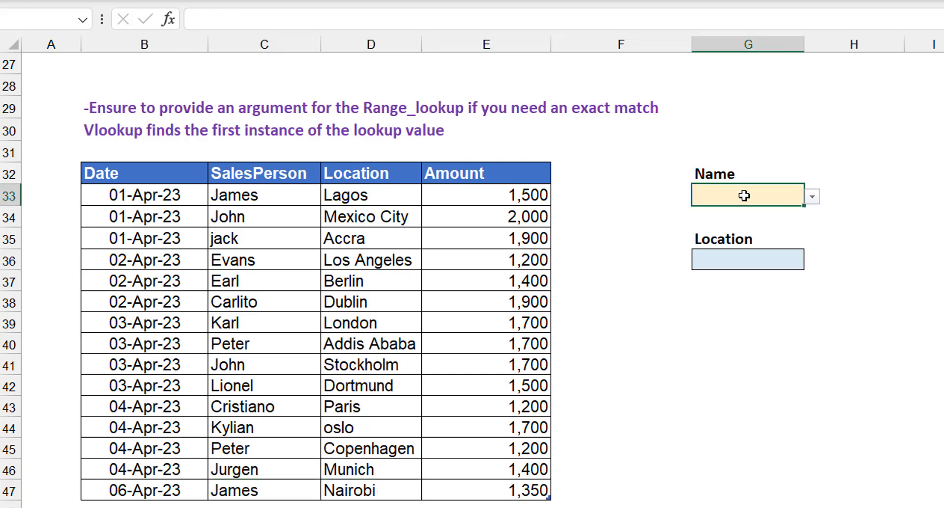
{"action": "left_click", "coordinate": [815, 196]}
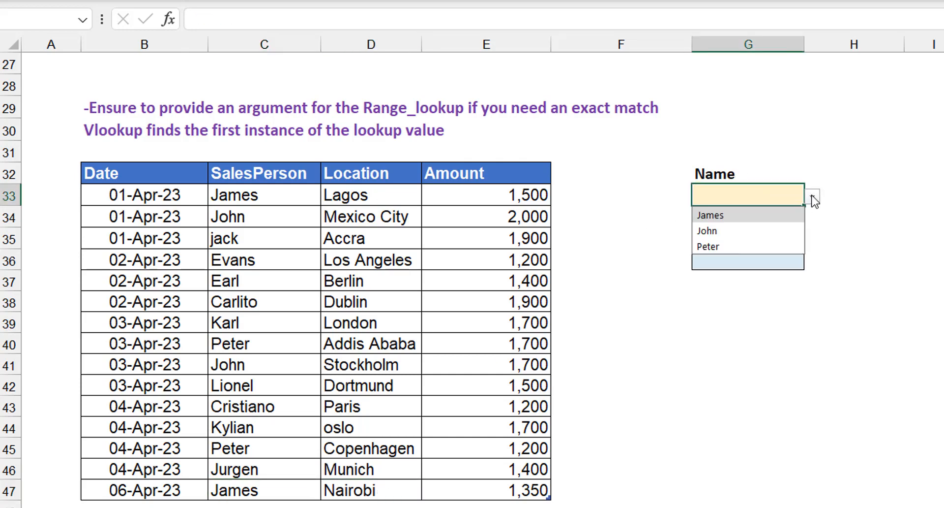
{"action": "left_click", "coordinate": [730, 215]}
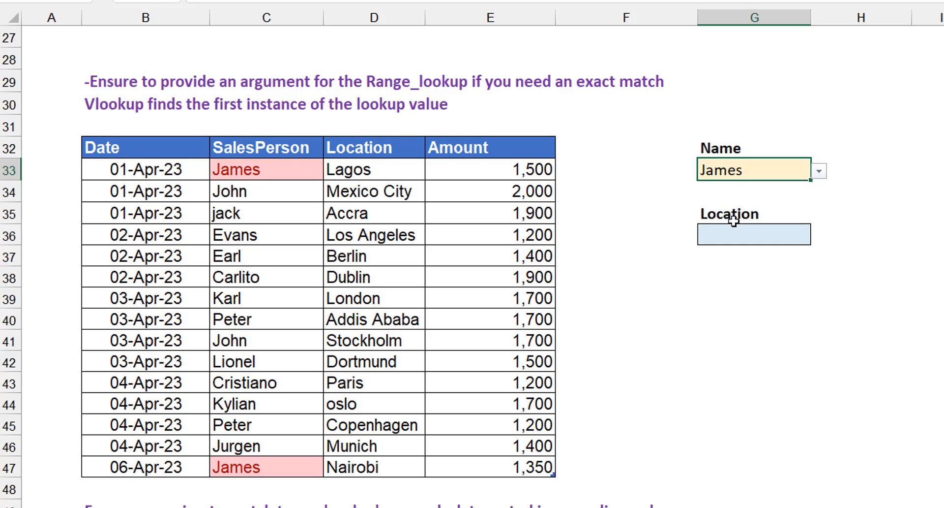
- Start a VLOOKUP in Location cell G36 with the name in G33 as the lookup value
{"action": "left_click", "coordinate": [743, 234]}
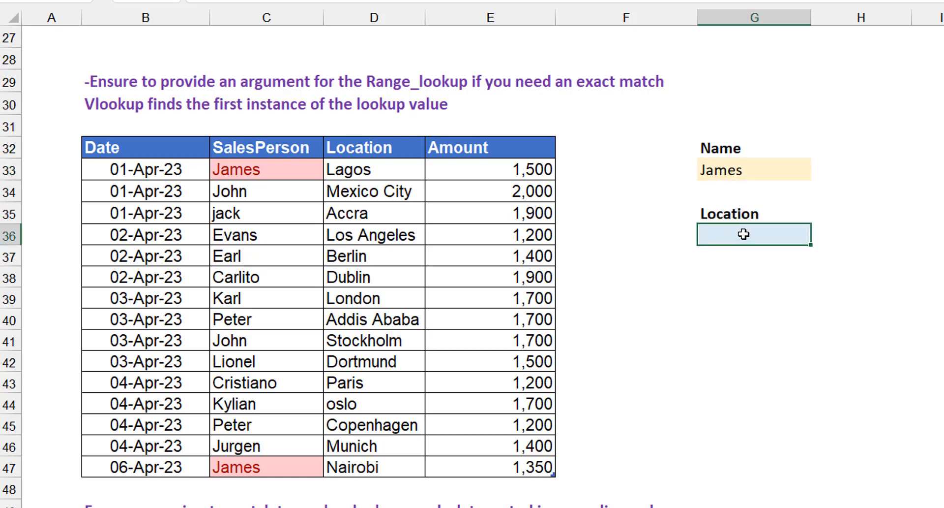
{"action": "type", "text": "=vlook"}
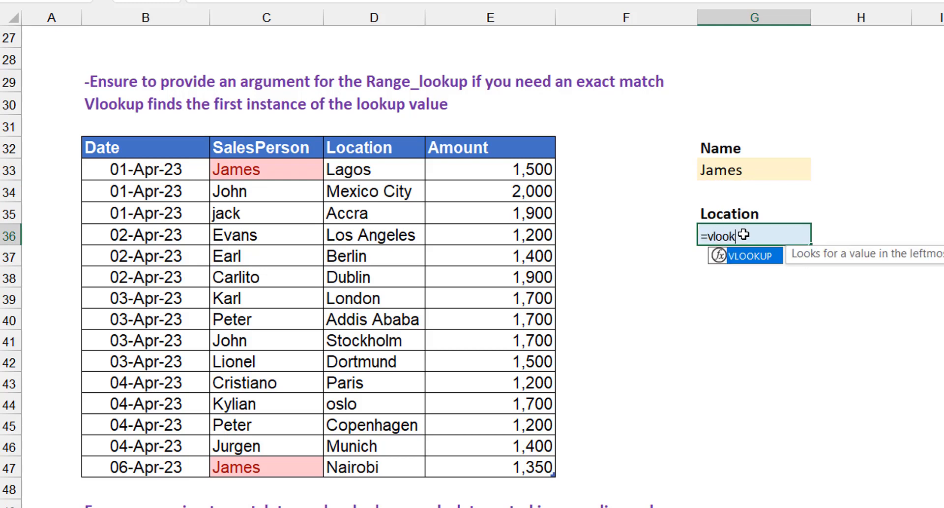
{"action": "key", "text": "Tab"}
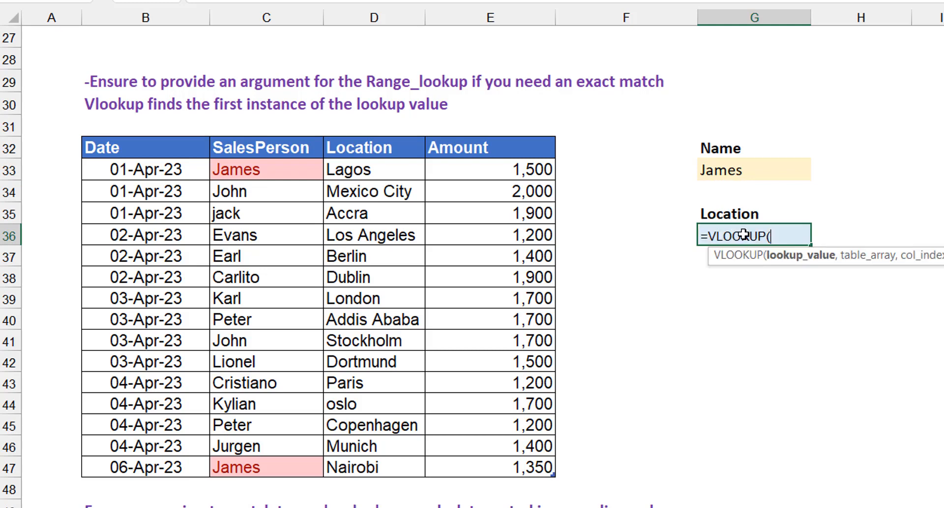
{"action": "left_click", "coordinate": [730, 166]}
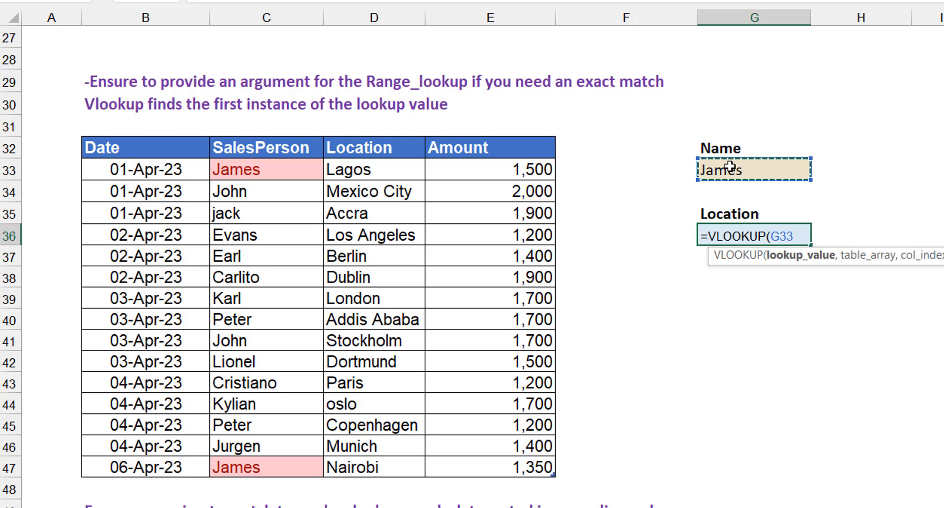
{"action": "type", "text": ","}
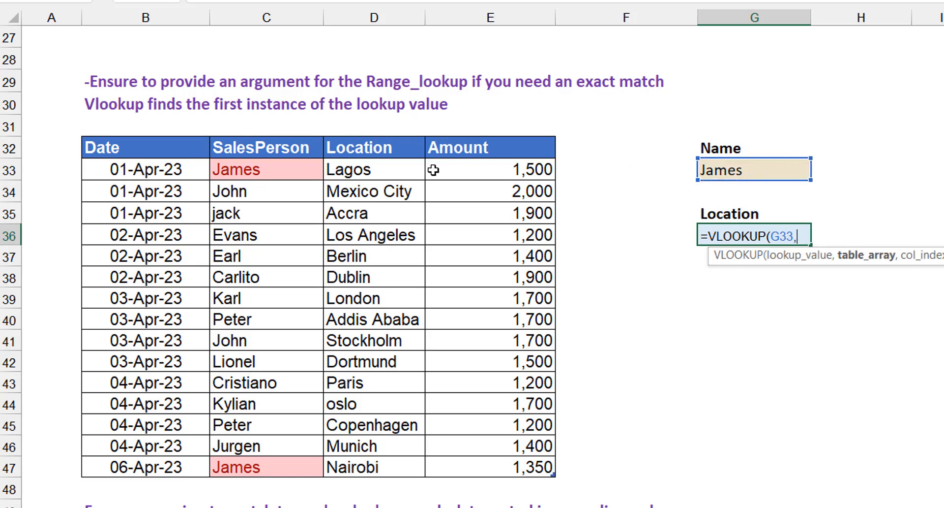
- Set the sales table's SalesPerson through Amount columns, including headers, as the table array of the G36 lookup
{"action": "left_click_drag", "start_coordinate": [142, 147], "coordinate": [177, 465]}
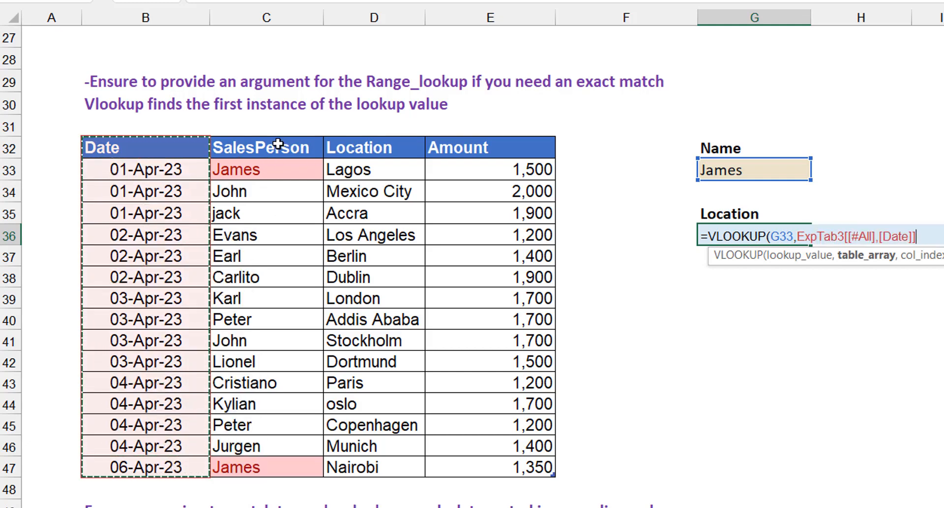
{"action": "left_click_drag", "start_coordinate": [274, 148], "coordinate": [496, 462]}
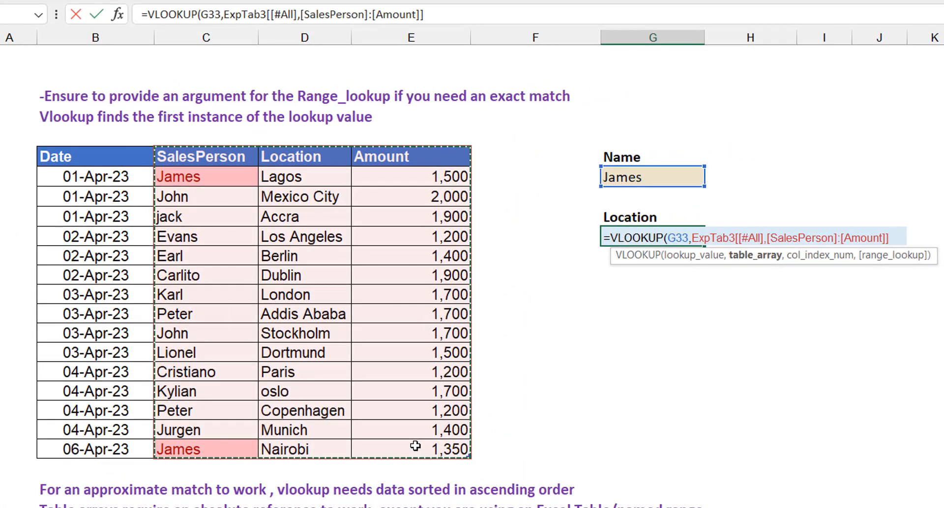
{"action": "type", "text": ","}
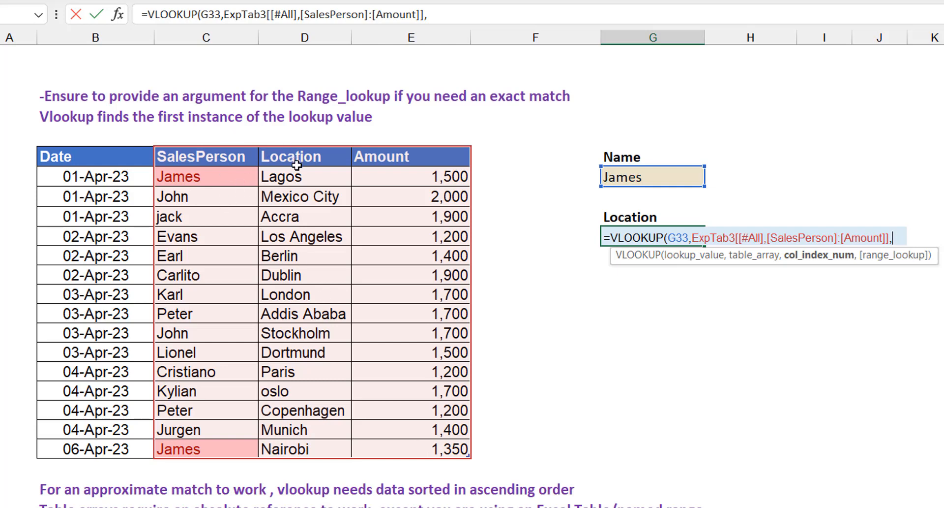
- Complete the G36 lookup with column index 2 and range lookup 0 for an exact match
{"action": "type", "text": "2,"}
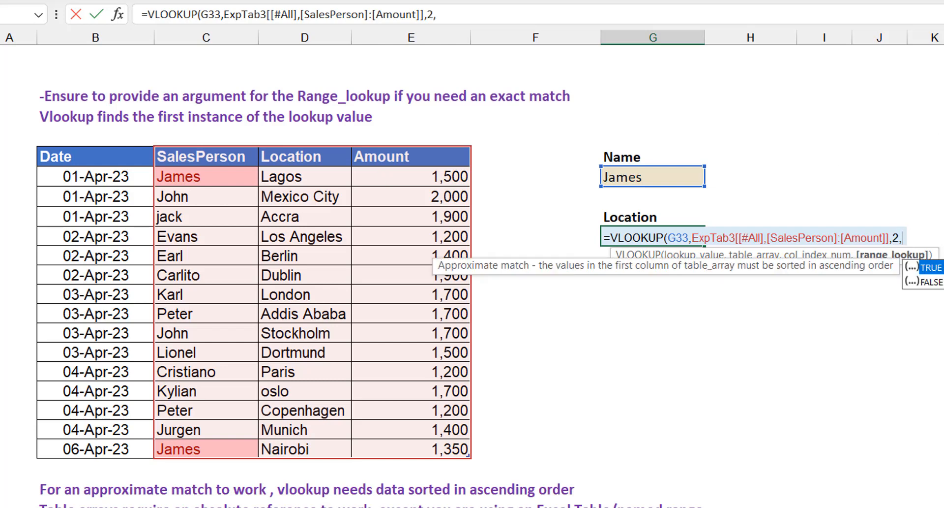
{"action": "type", "text": "0)"}
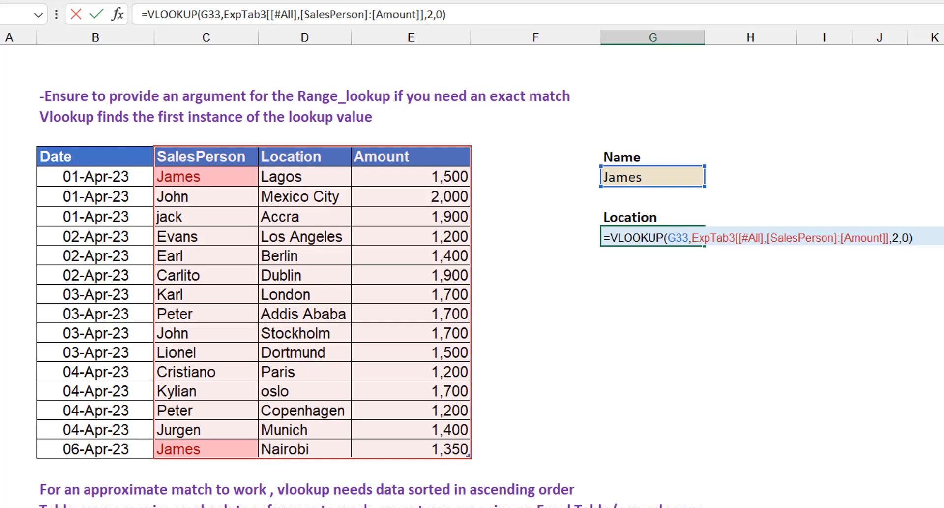
{"action": "key", "text": "ctrl+Return"}
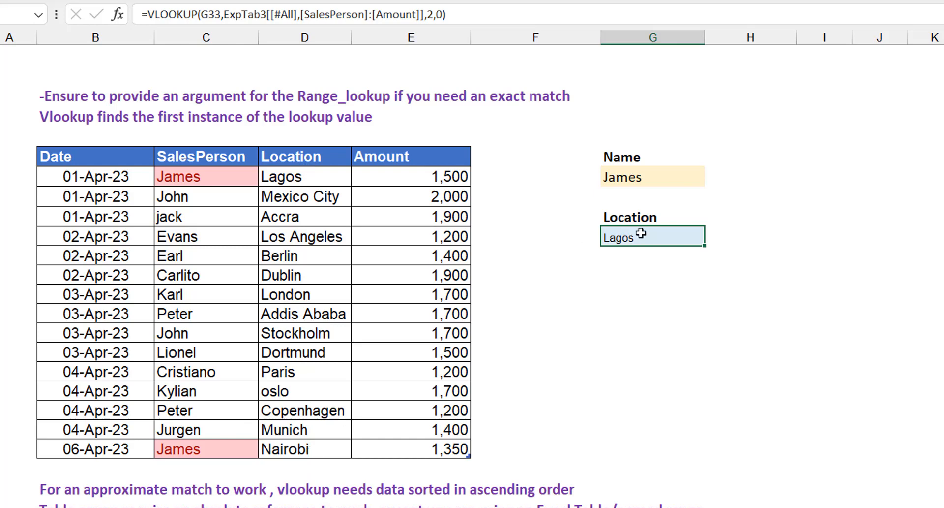
- Change the Name cell G33 to the second salesperson in its list
{"action": "left_click", "coordinate": [671, 183]}
{"action": "left_click", "coordinate": [718, 179]}
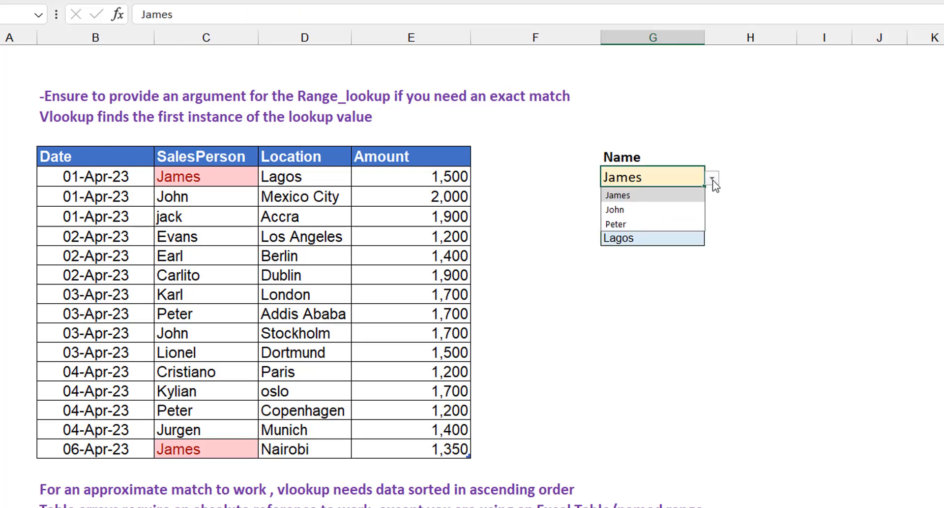
{"action": "left_click", "coordinate": [647, 206]}
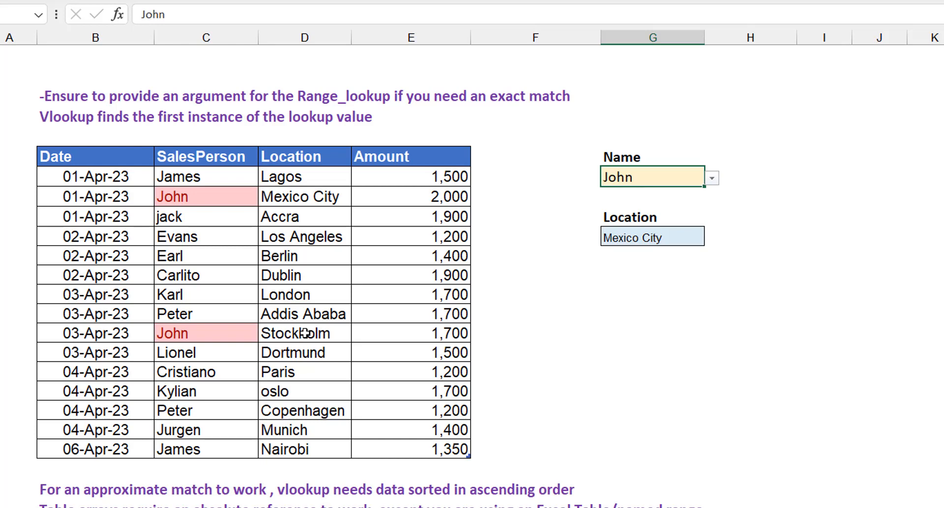
- Clear the grade formulas in F52:F56 under the note about approximate match needing ascending data
{"action": "scroll", "coordinate": [305, 333], "scroll_direction": "down", "scroll_amount": 1}
{"action": "scroll", "coordinate": [420, 427], "scroll_direction": "down", "scroll_amount": 2}
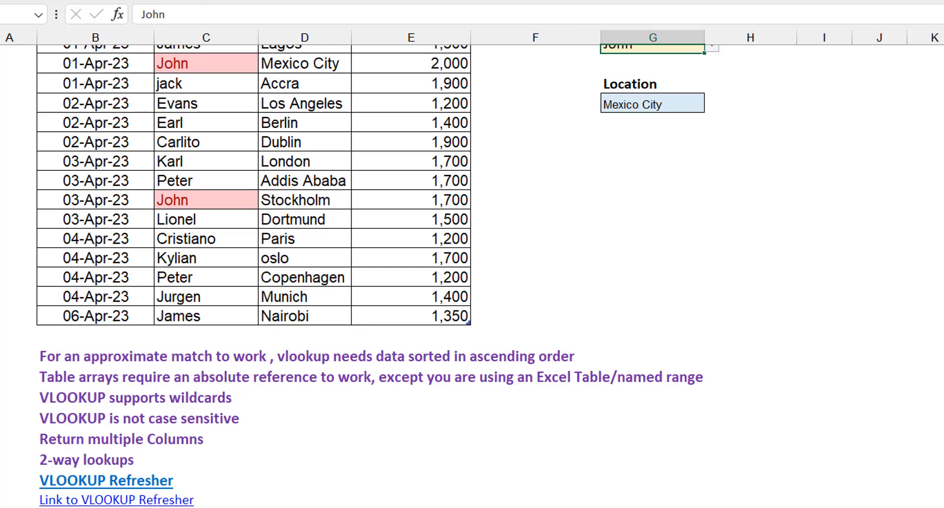
{"action": "scroll", "coordinate": [152, 110], "scroll_direction": "down", "scroll_amount": 4}
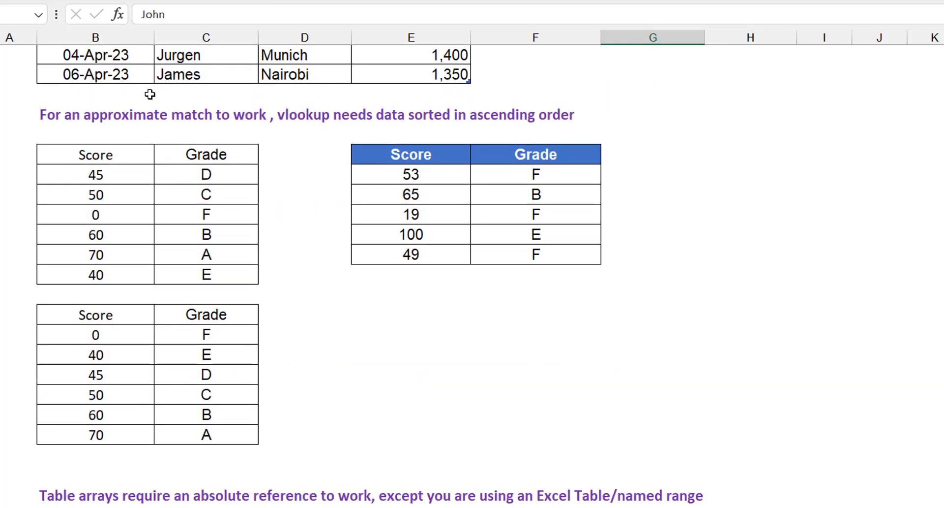
{"action": "left_click", "coordinate": [94, 114]}
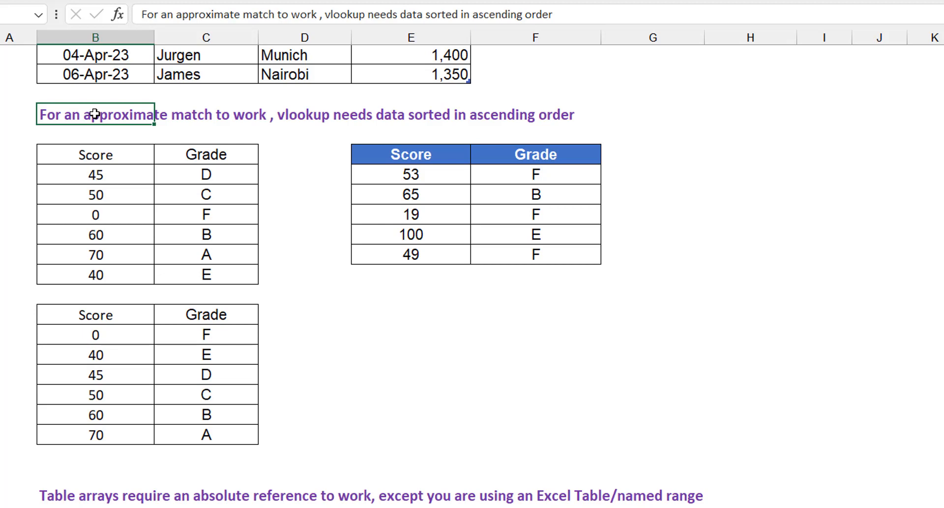
{"action": "left_click", "coordinate": [495, 177]}
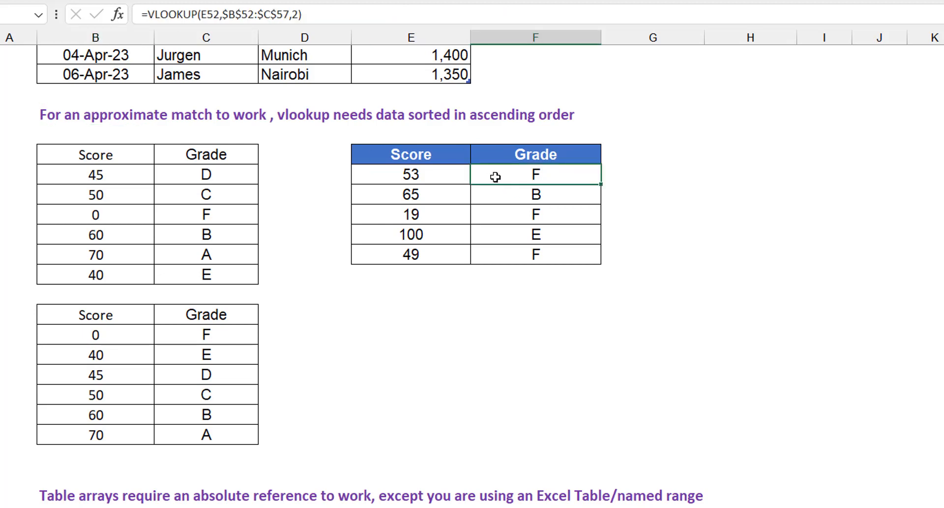
{"action": "key", "text": "ctrl+shift+Down"}
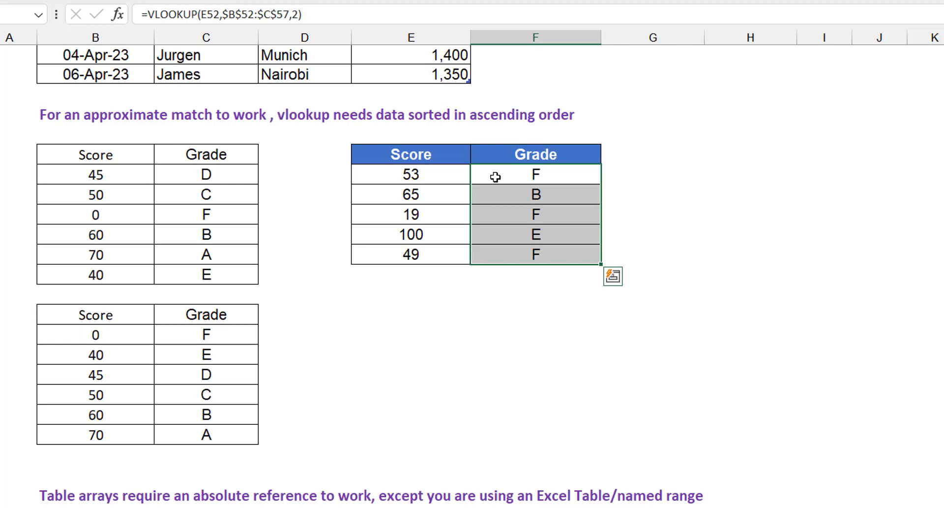
{"action": "key", "text": "Delete"}
{"action": "key", "text": "Left"}
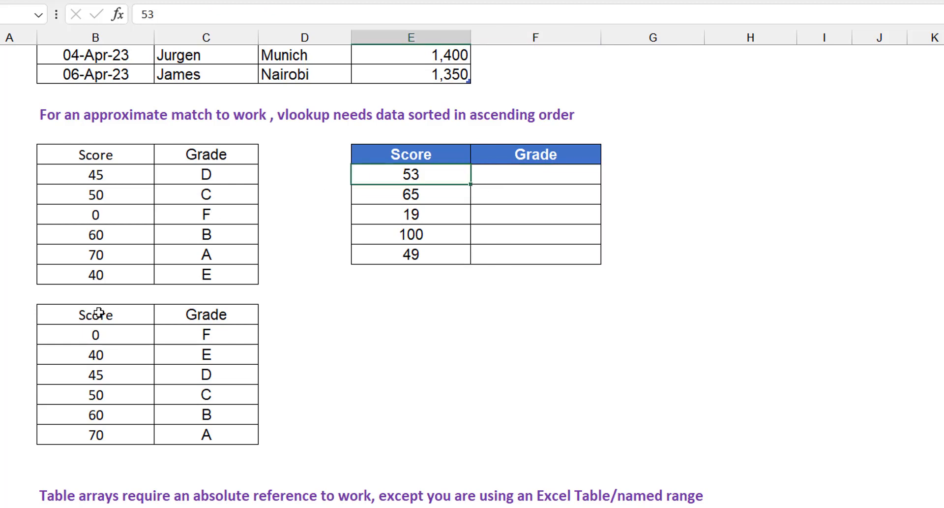
- Fill the lower score and grade table, including its headers, with light gray
{"action": "left_click_drag", "start_coordinate": [104, 315], "coordinate": [195, 428]}
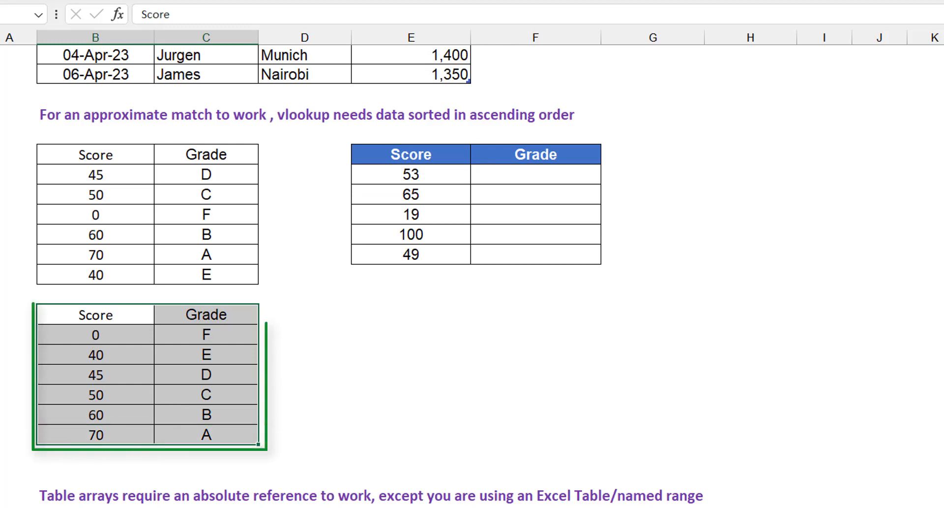
{"action": "key", "text": "alt+h"}
{"action": "key", "text": "h"}
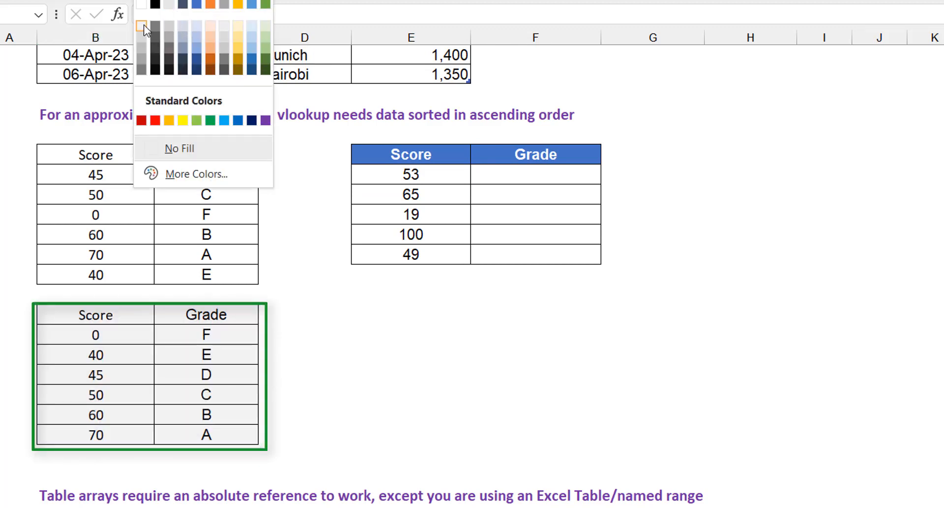
{"action": "left_click", "coordinate": [141, 44]}
- Examine the order of the score thresholds and their grades in the gray-shaded table
{"action": "left_click", "coordinate": [115, 336]}
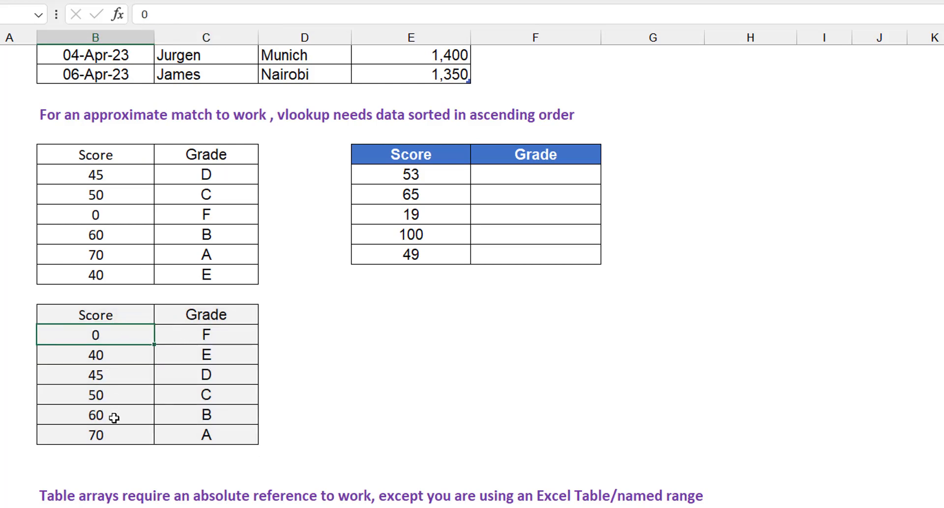
{"action": "left_click", "coordinate": [126, 355]}
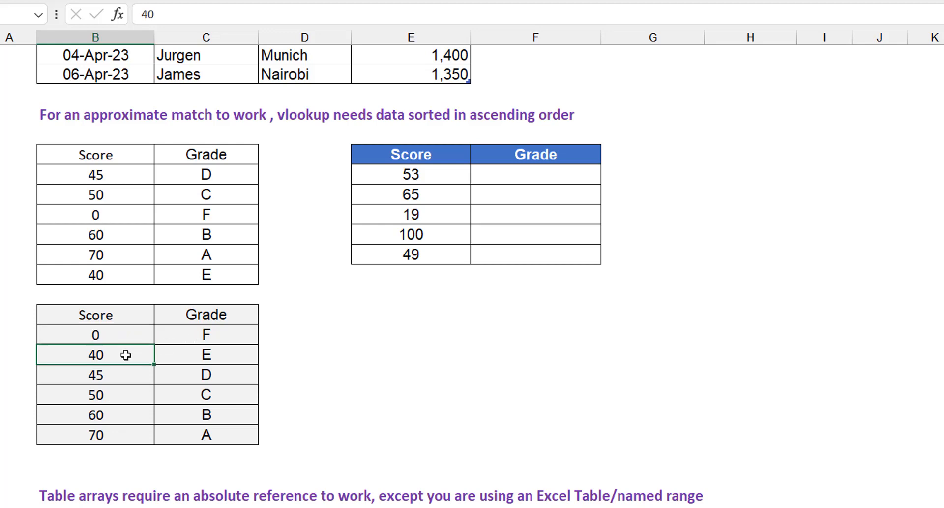
{"action": "left_click", "coordinate": [196, 358]}
{"action": "left_click", "coordinate": [115, 374]}
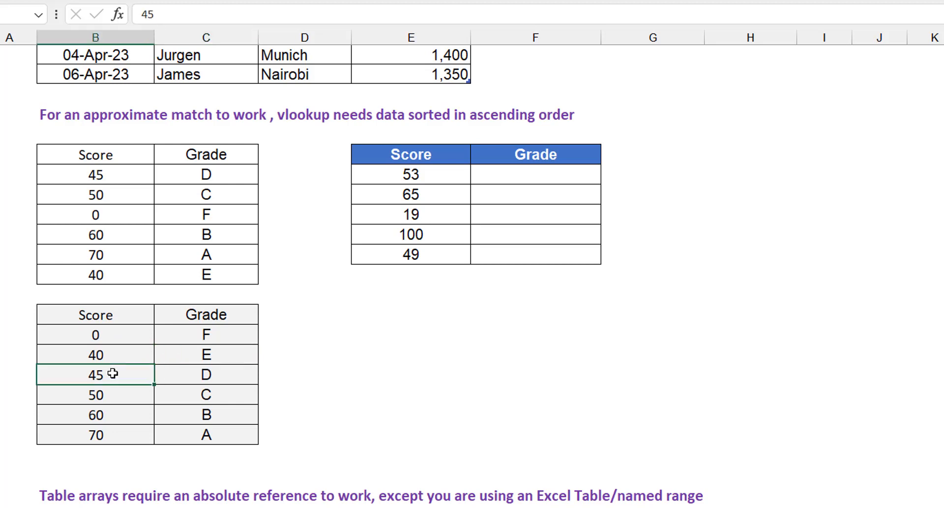
{"action": "left_click", "coordinate": [179, 375]}
{"action": "left_click", "coordinate": [130, 375]}
{"action": "left_click", "coordinate": [118, 399]}
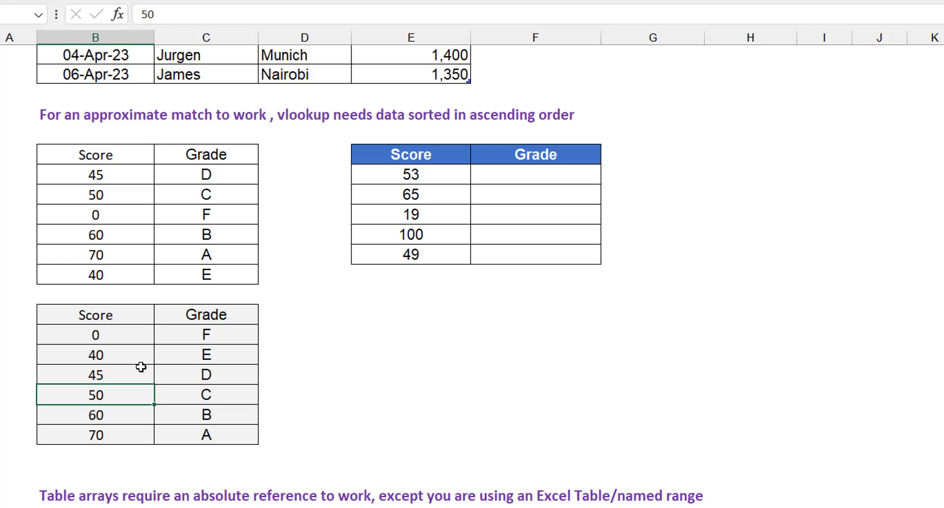
- Sort the gray-shaded score and grade table by score in descending order
{"action": "left_click", "coordinate": [108, 436]}
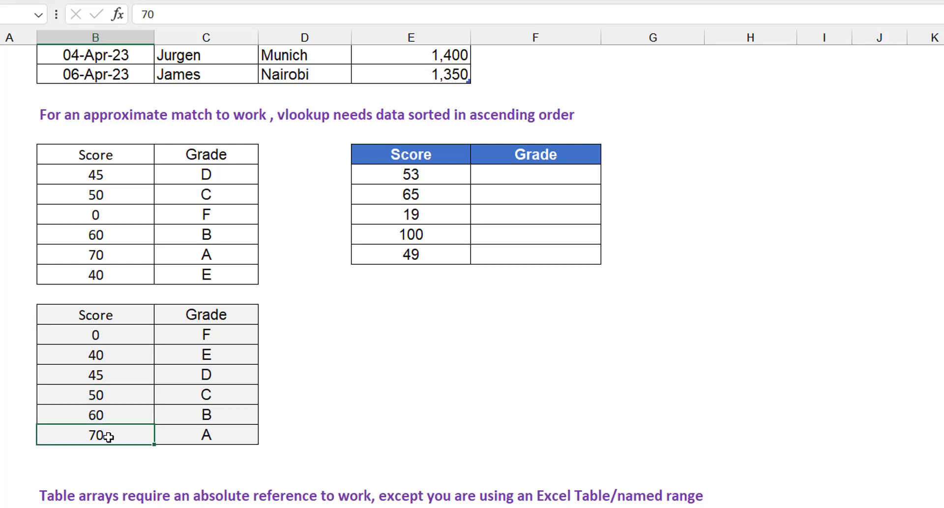
{"action": "key", "text": "alt+a"}
{"action": "key", "text": "s"}
{"action": "key", "text": "d"}
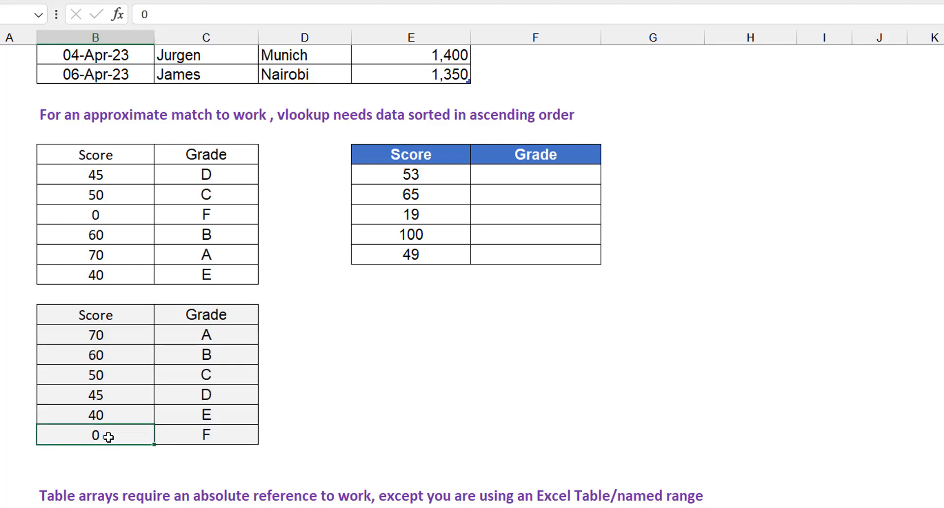
- Undo the descending sort of the gray-shaded score table and compare its score order with the unsorted table above it
{"action": "left_click", "coordinate": [108, 335]}
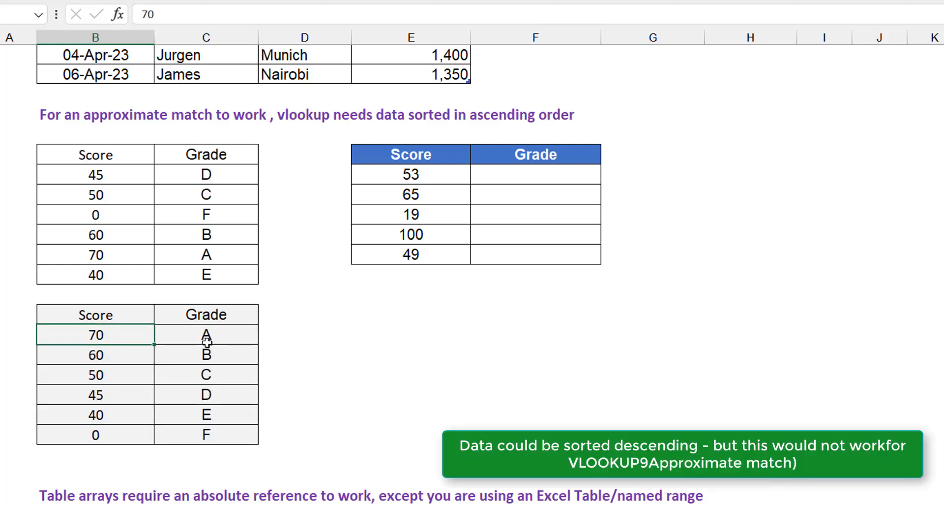
{"action": "left_click", "coordinate": [121, 437]}
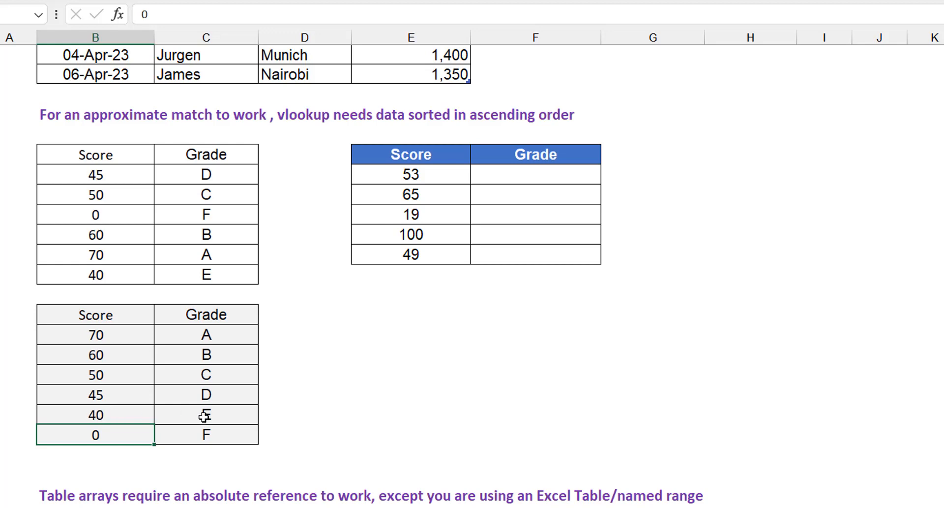
{"action": "key", "text": "ctrl+z"}
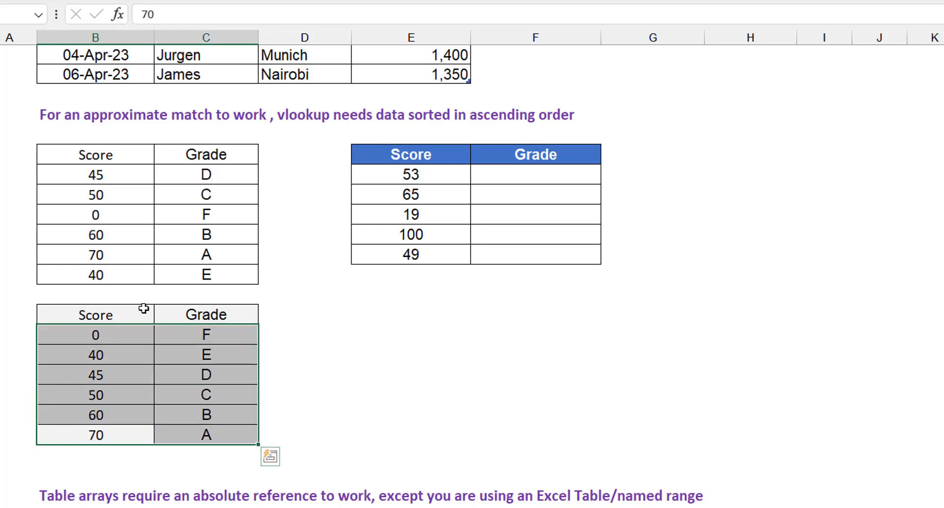
{"action": "left_click", "coordinate": [130, 353]}
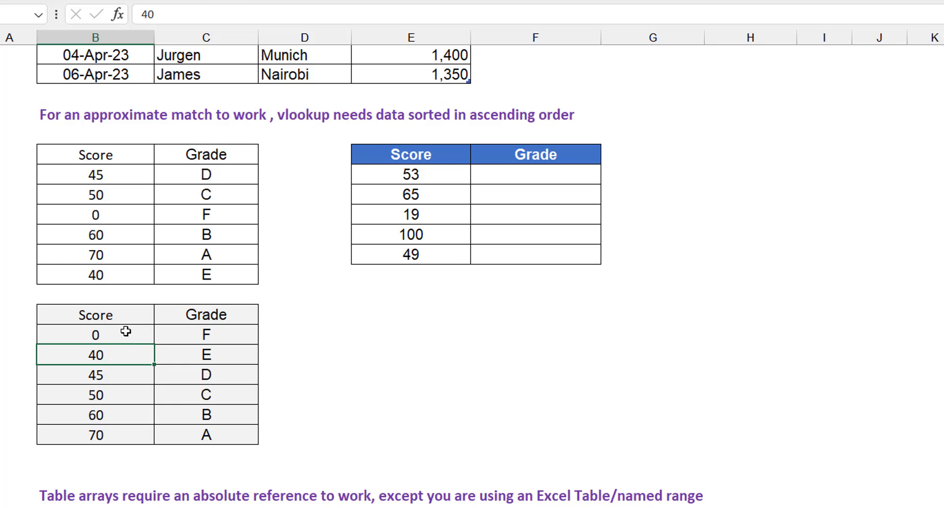
{"action": "left_click", "coordinate": [126, 331]}
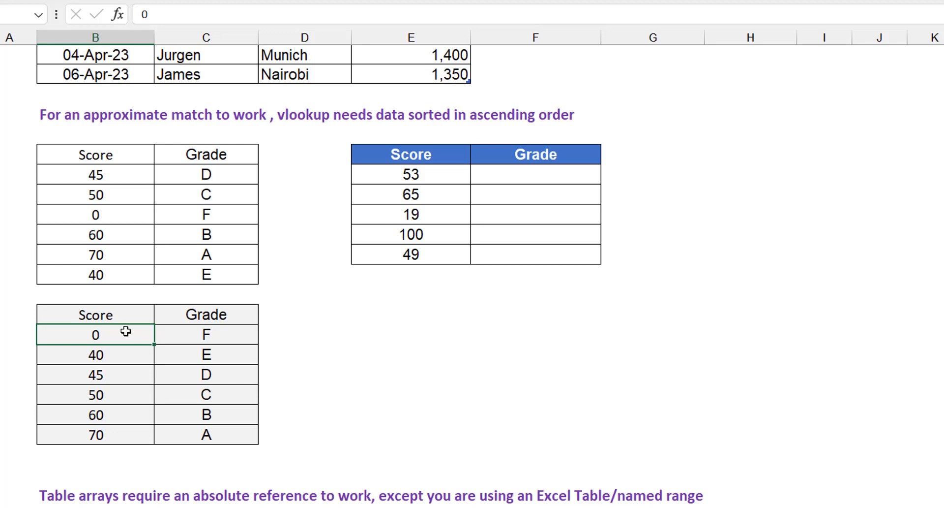
{"action": "left_click_drag", "start_coordinate": [93, 173], "coordinate": [177, 270]}
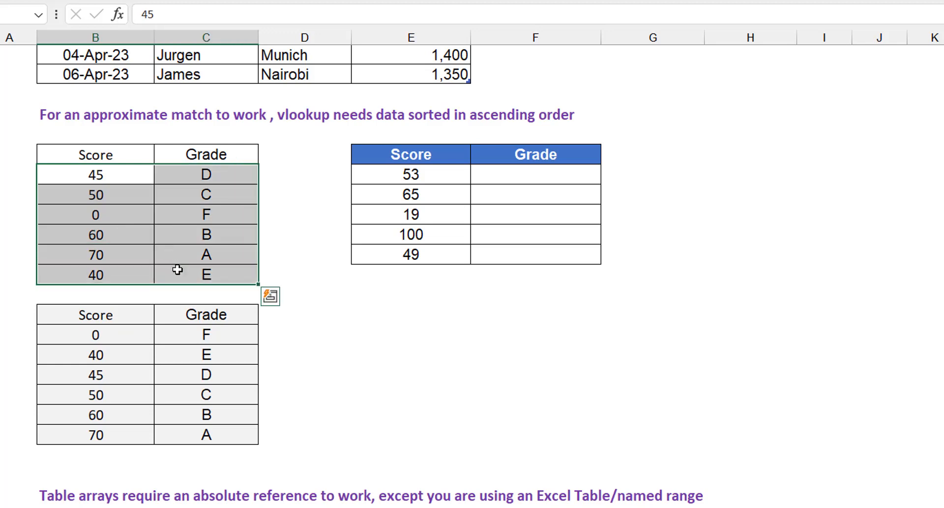
{"action": "left_click", "coordinate": [106, 173]}
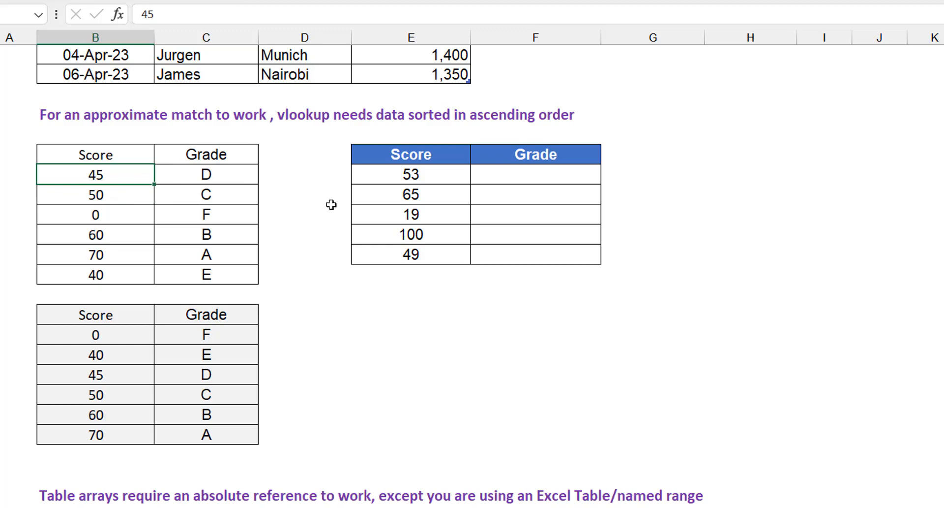
- Enter =VLOOKUP(E52,B52:C57,2) in Grade cell F52, using the unsorted score table and leaving out the match type
{"action": "left_click", "coordinate": [501, 187]}
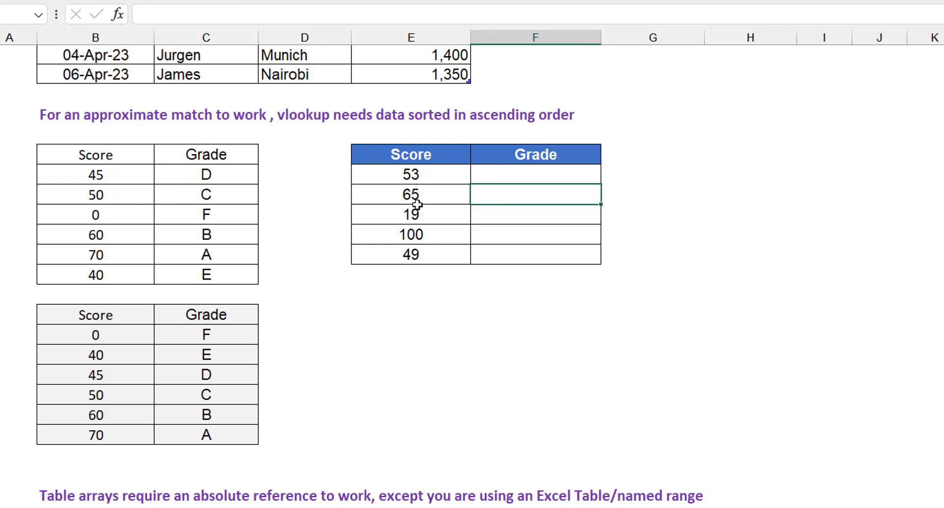
{"action": "left_click", "coordinate": [517, 174]}
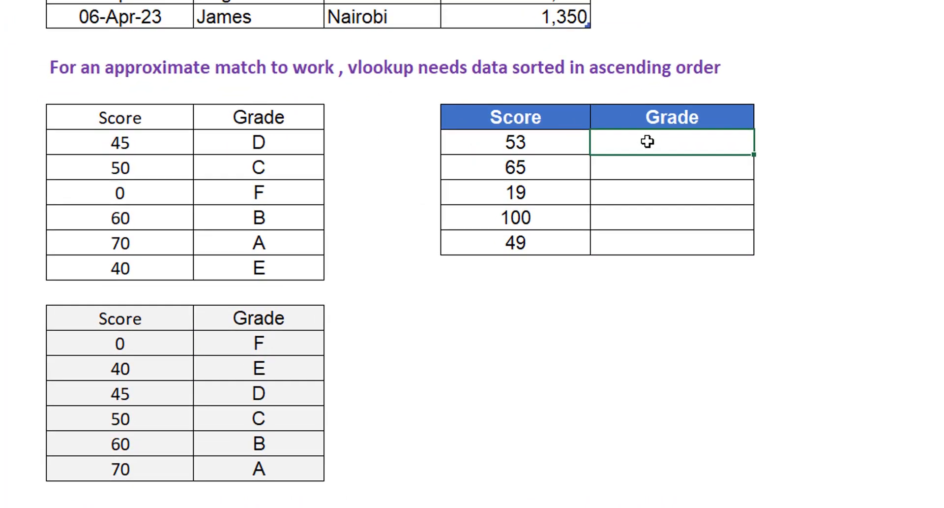
{"action": "type", "text": "=vlo"}
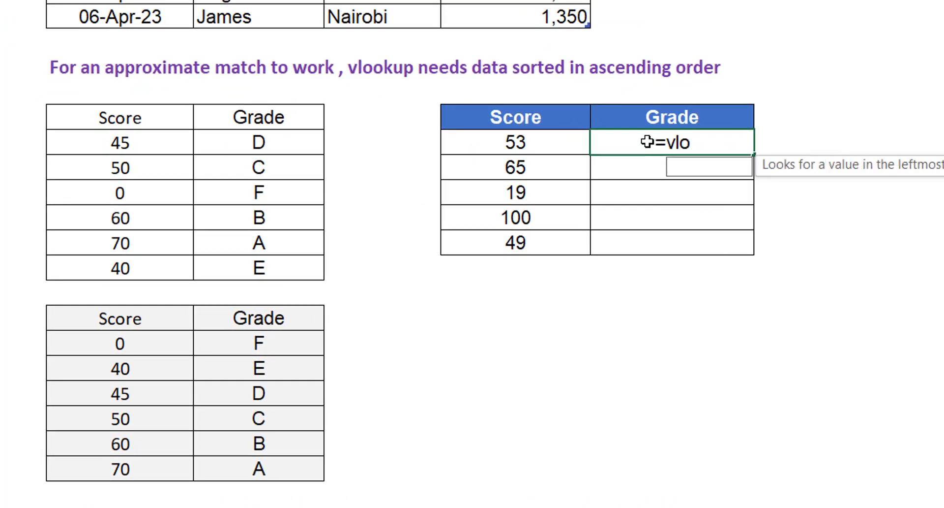
{"action": "key", "text": "Tab"}
{"action": "key", "text": "Left"}
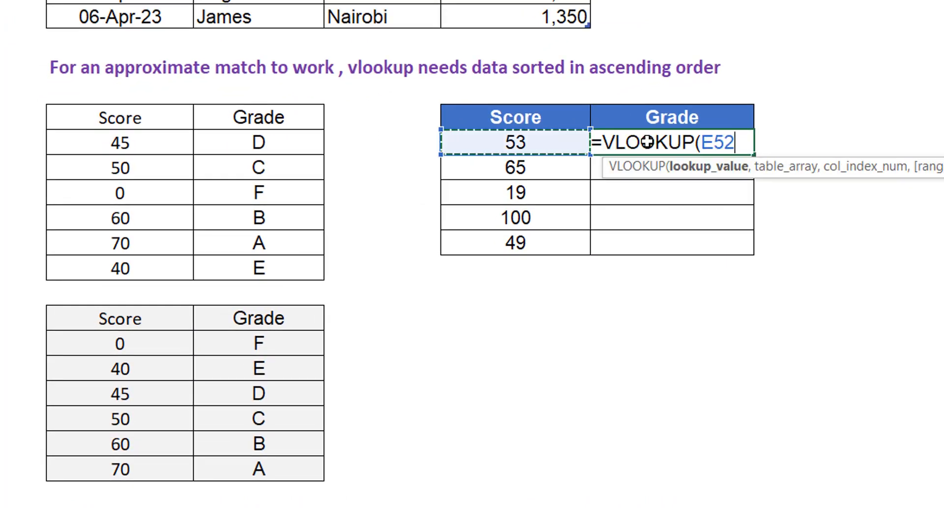
{"action": "type", "text": ","}
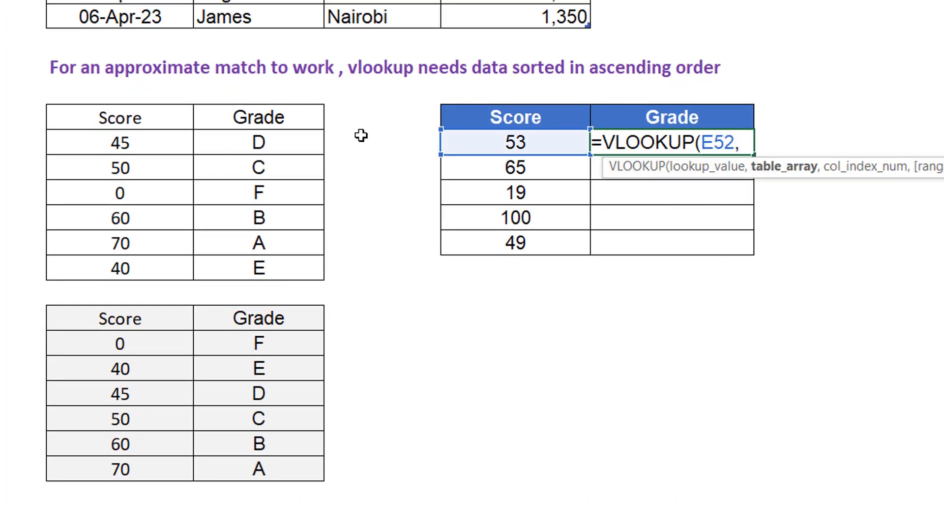
{"action": "left_click", "coordinate": [112, 149]}
{"action": "key", "text": "ctrl+shift+Right"}
{"action": "key", "text": "ctrl+shift+Down"}
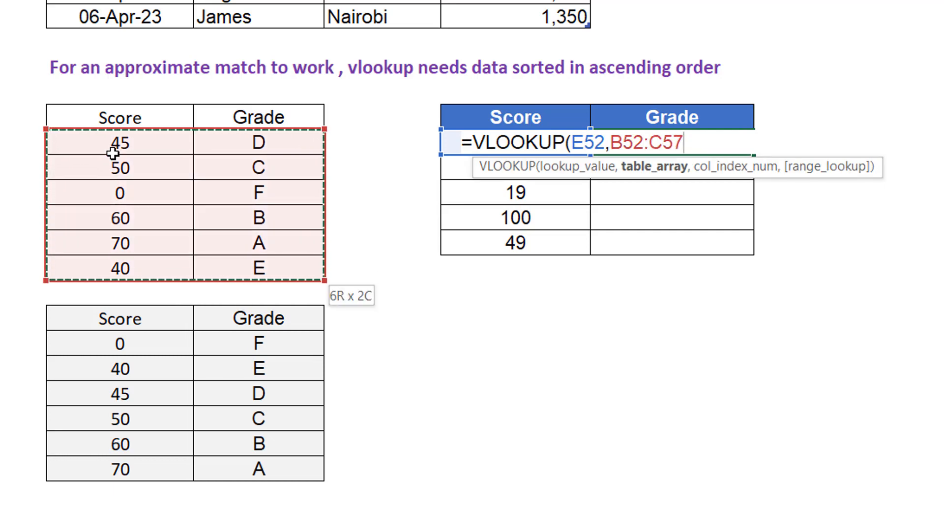
{"action": "type", "text": ","}
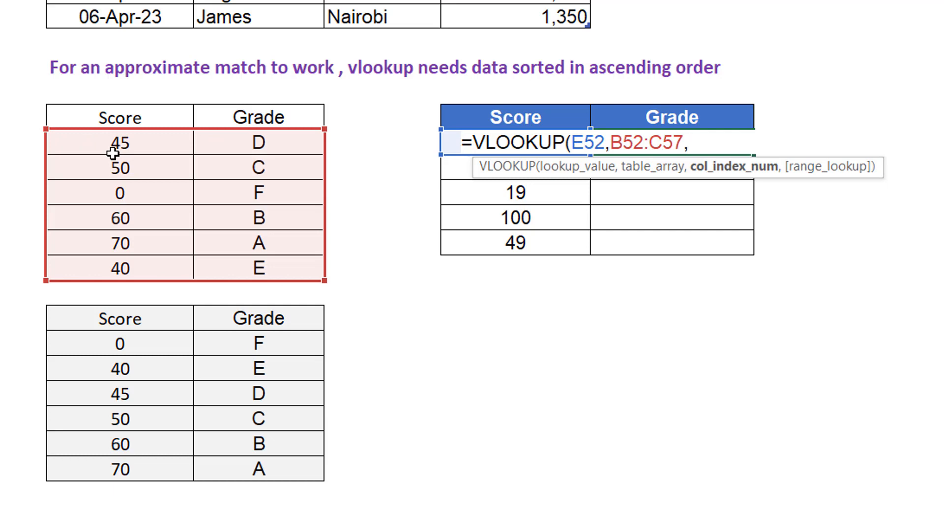
{"action": "type", "text": "2"}
{"action": "type", "text": ")"}
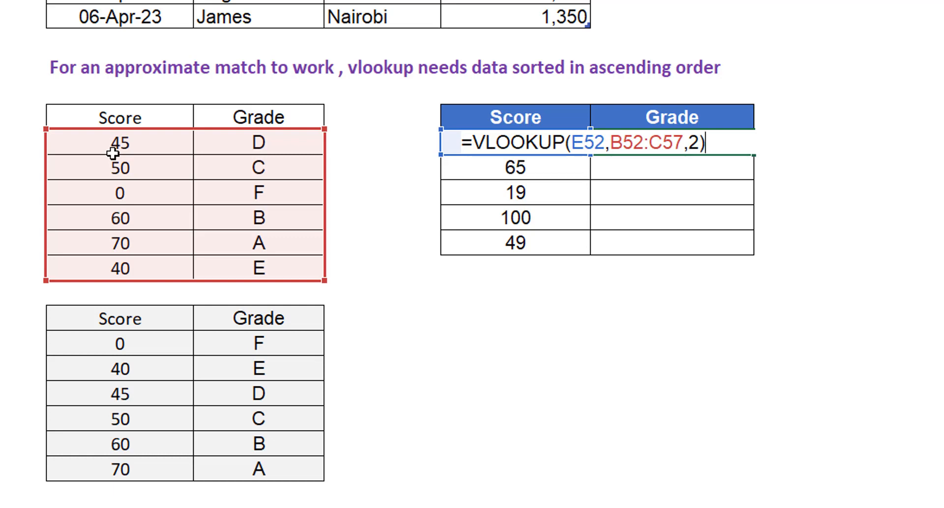
{"action": "key", "text": "ctrl+Return"}
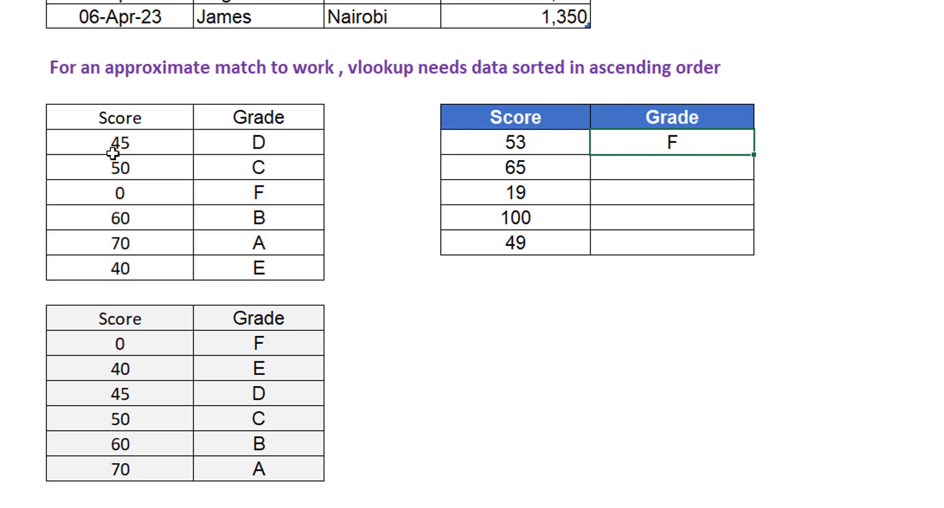
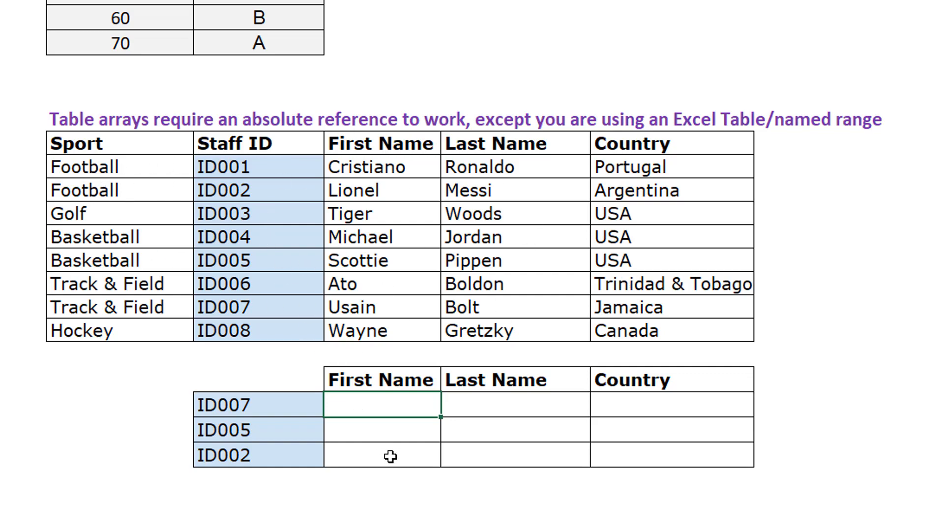
- Enter the exact-match formula =VLOOKUP(C80,C70:F77,2,0) in First Name cell D80 of the small staff lookup table
{"action": "type", "text": "=vloo"}
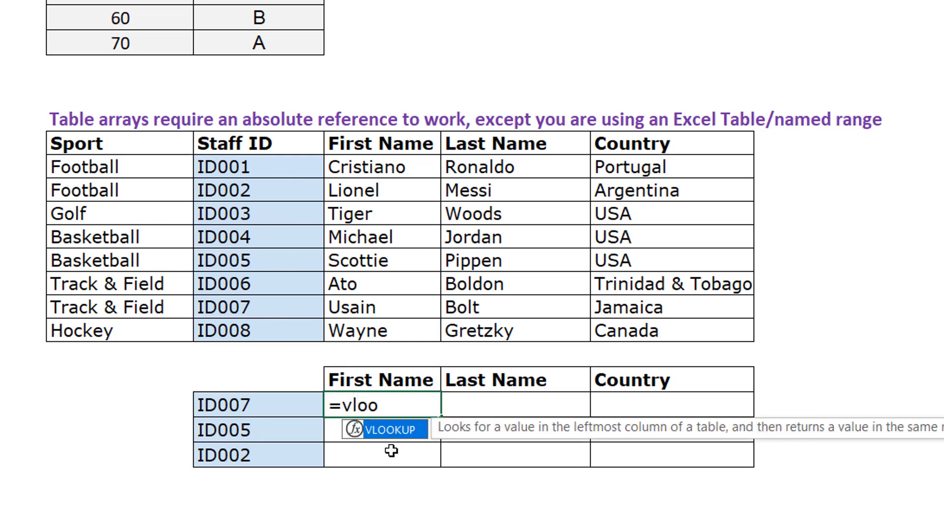
{"action": "key", "text": "Tab"}
{"action": "key", "text": "Left"}
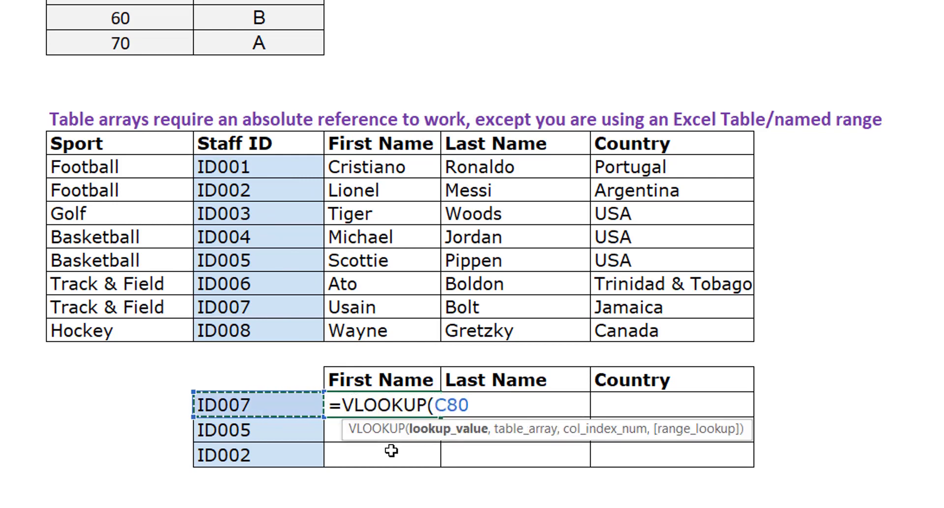
{"action": "type", "text": ","}
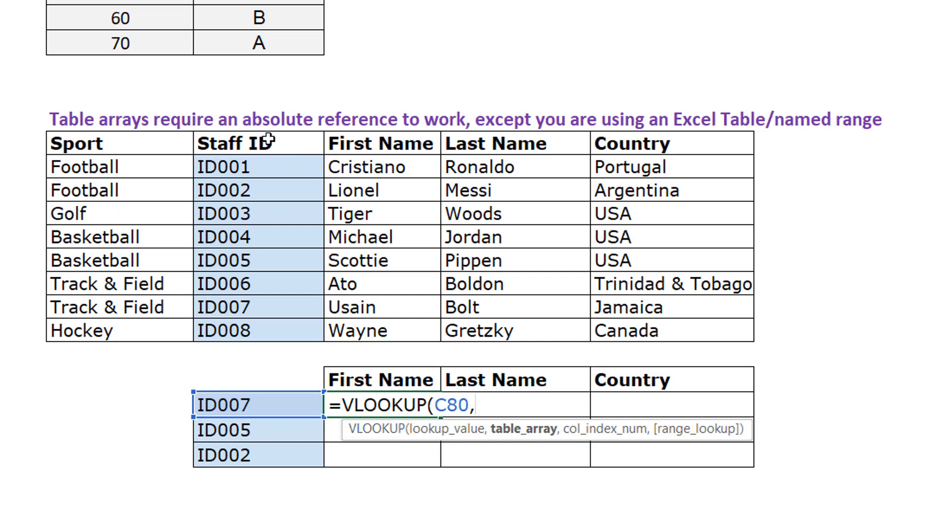
{"action": "left_click", "coordinate": [277, 167]}
{"action": "left_click_drag", "start_coordinate": [276, 168], "coordinate": [717, 330]}
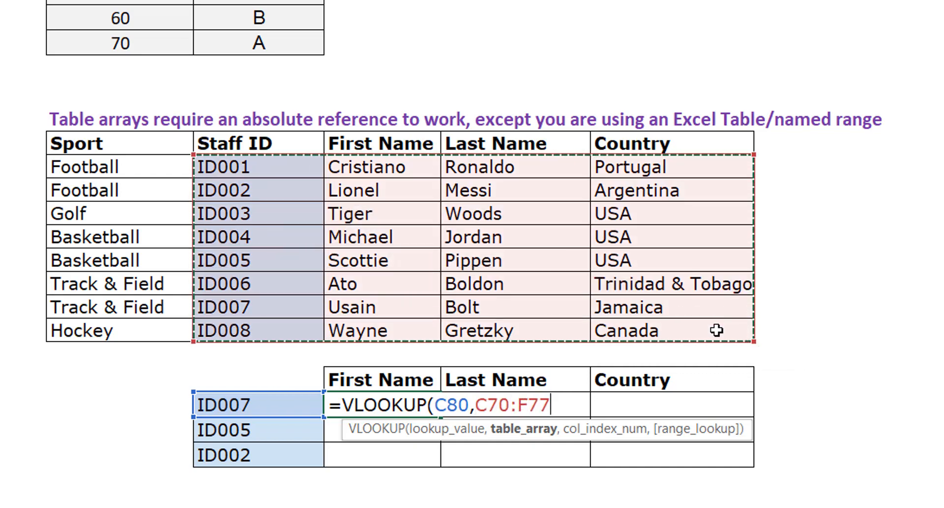
{"action": "type", "text": ","}
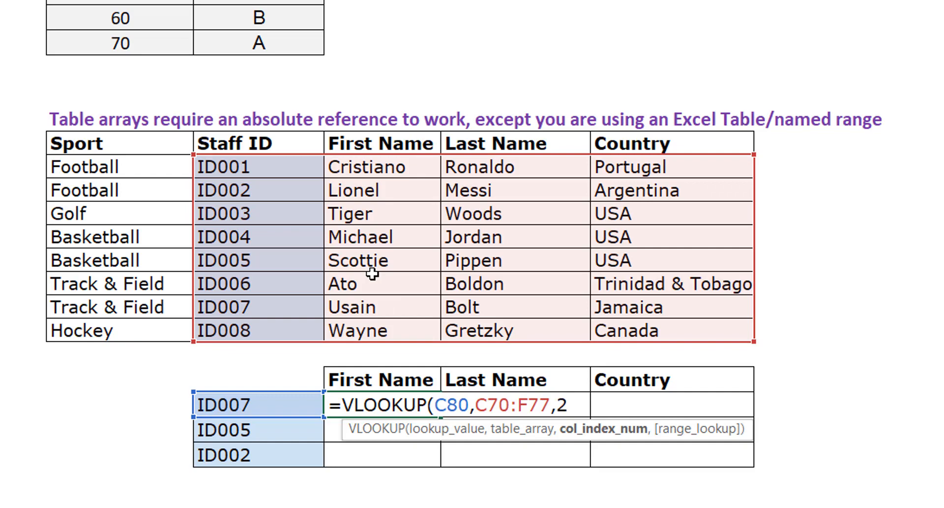
{"action": "type", "text": "2,0)"}
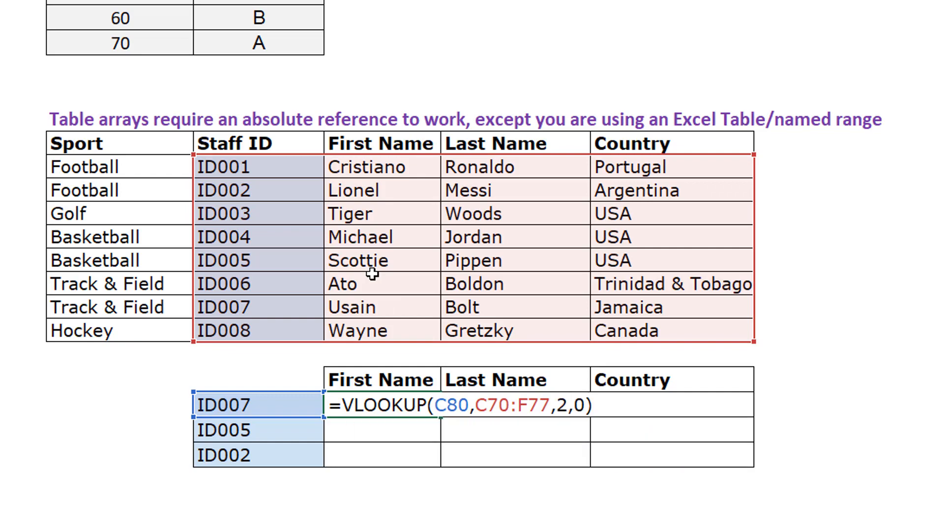
{"action": "key", "text": "ctrl+Return"}
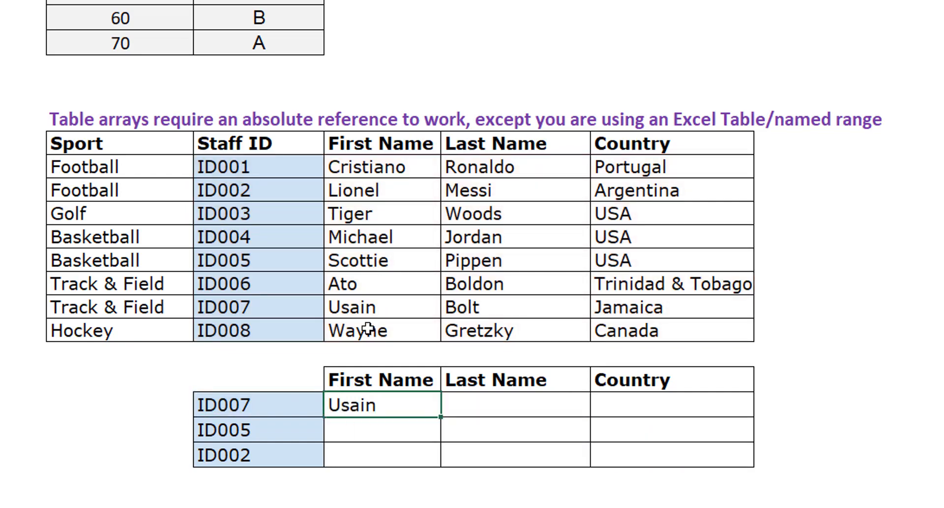
- Check the D80 result against the matching row in the staff table and fill the formula across into Last Name cell E80
{"action": "left_click", "coordinate": [239, 307]}
{"action": "left_click", "coordinate": [365, 307]}
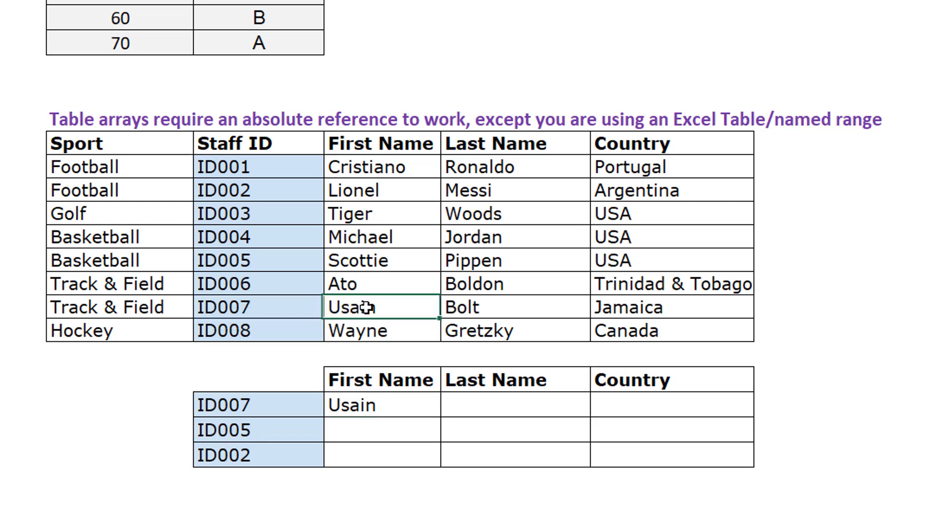
{"action": "left_click", "coordinate": [409, 406]}
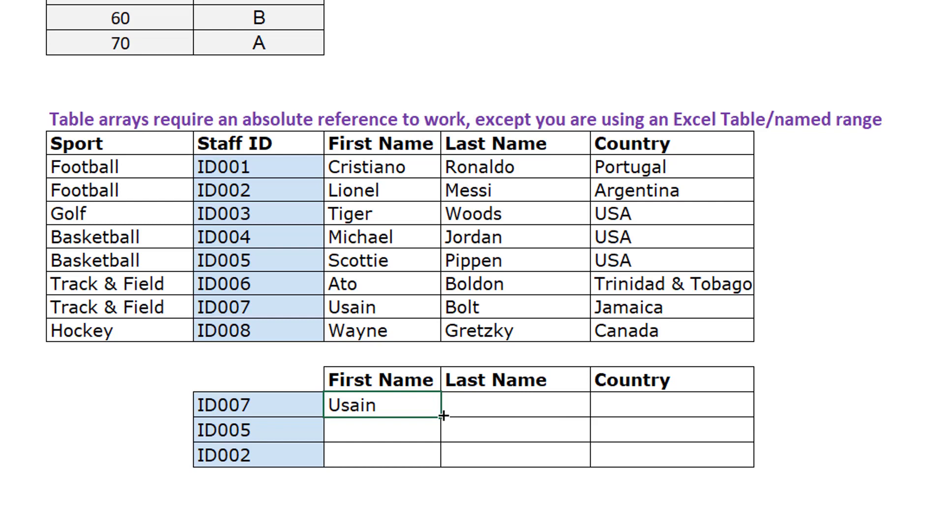
{"action": "left_click_drag", "start_coordinate": [443, 416], "coordinate": [561, 418]}
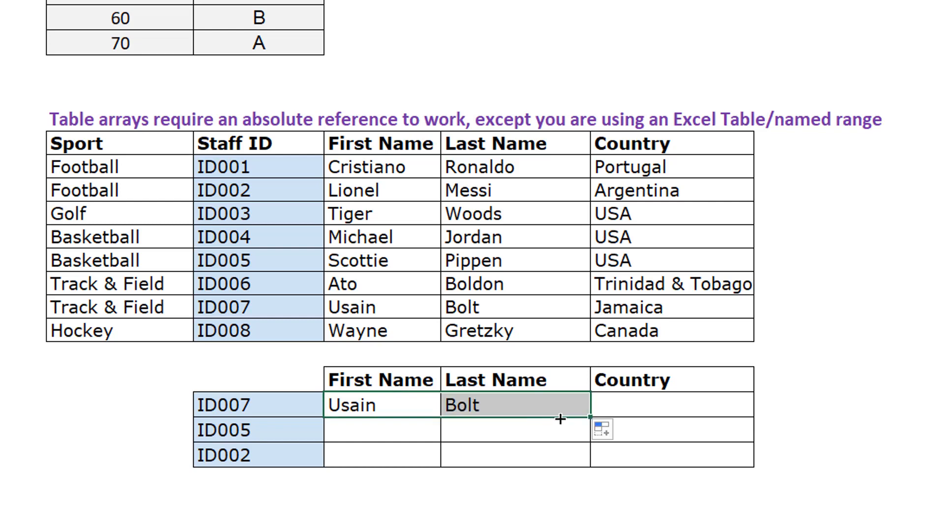
- Compare the lookup value and table array references in the copied E80 formula with those in the original D80 formula
{"action": "left_click", "coordinate": [516, 405]}
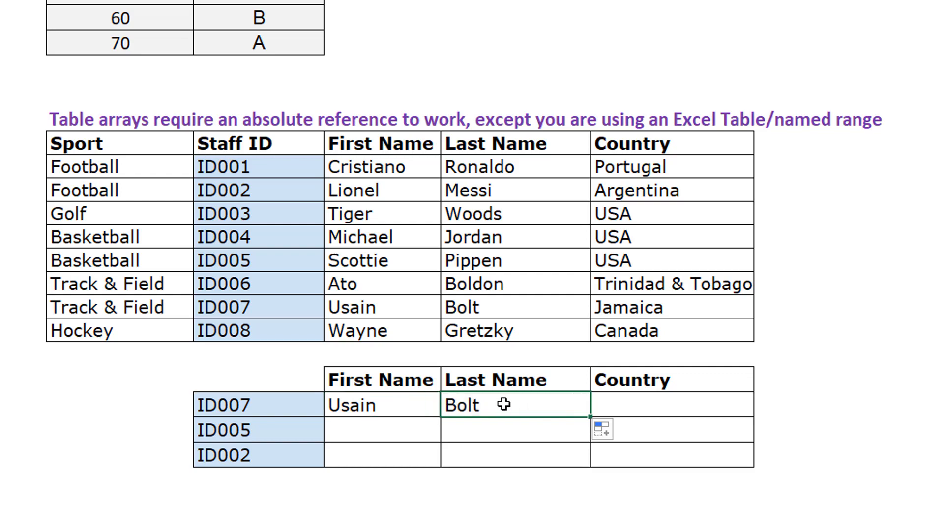
{"action": "key", "text": "F2"}
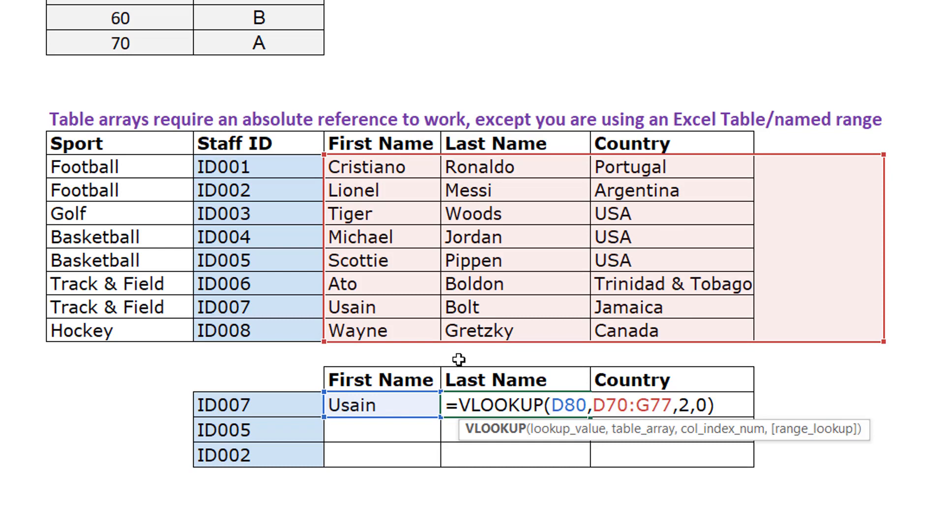
{"action": "key", "text": "ctrl+Return"}
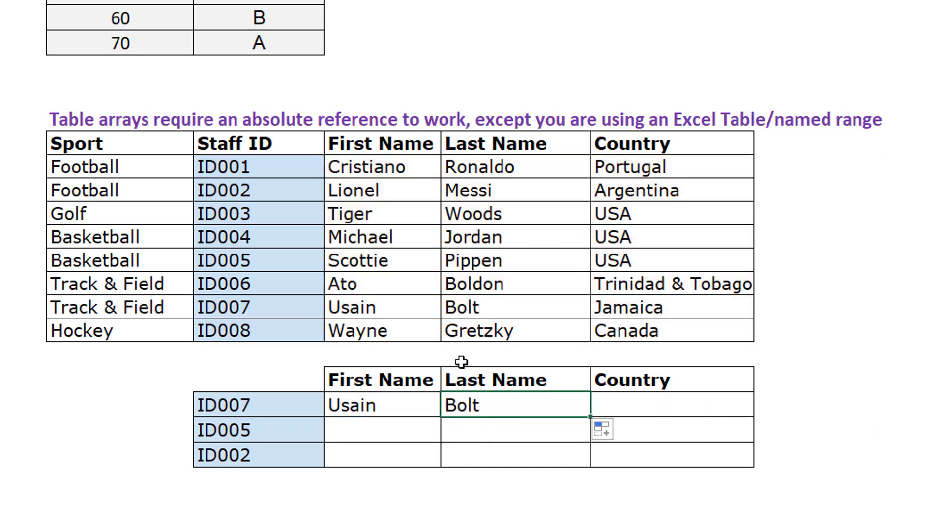
{"action": "double_click", "coordinate": [502, 405]}
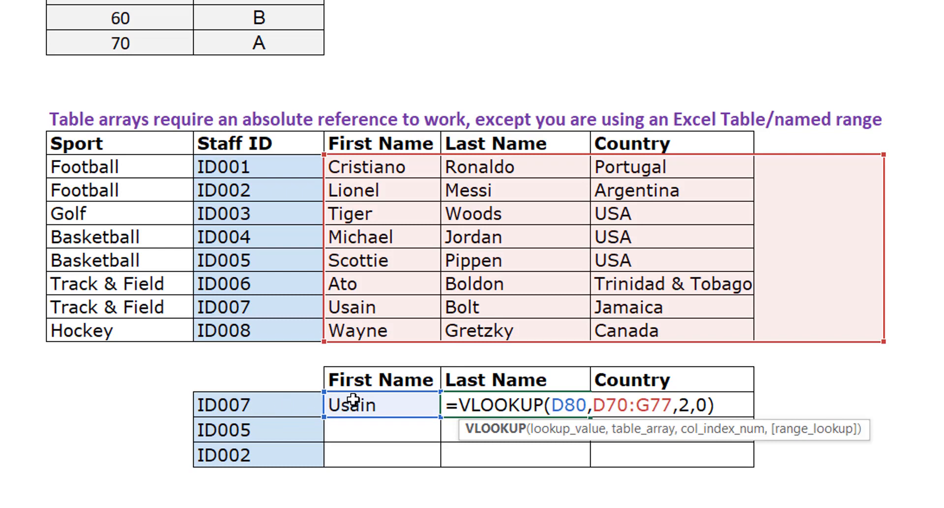
{"action": "key", "text": "ctrl+Return"}
{"action": "double_click", "coordinate": [391, 405]}
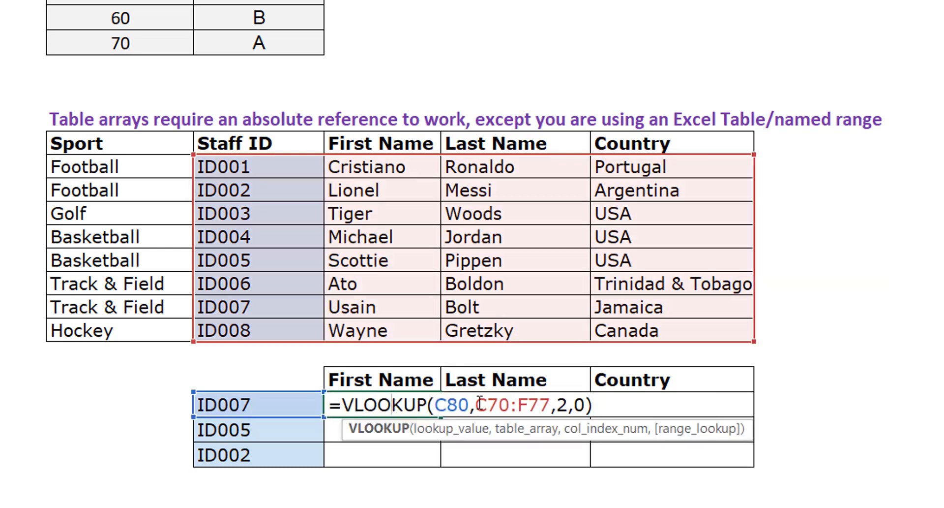
{"action": "key", "text": "ctrl+Return"}
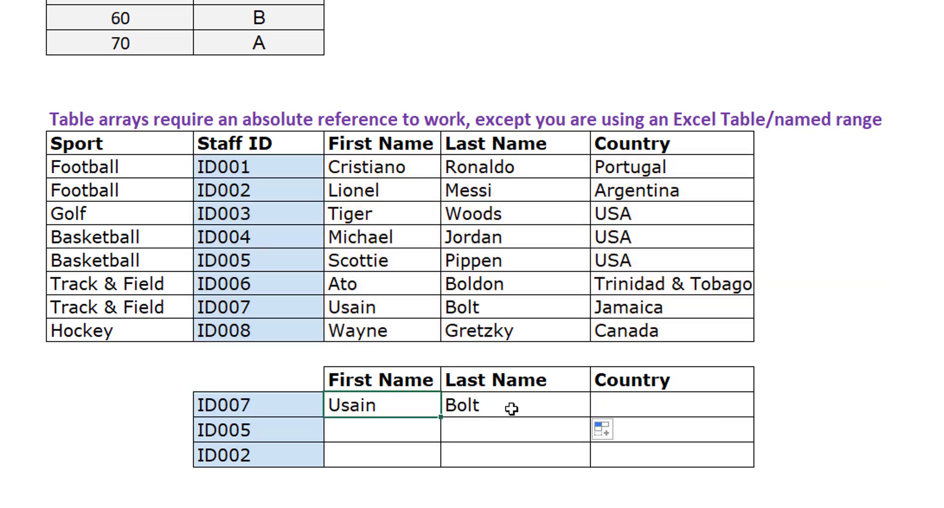
{"action": "double_click", "coordinate": [511, 408]}
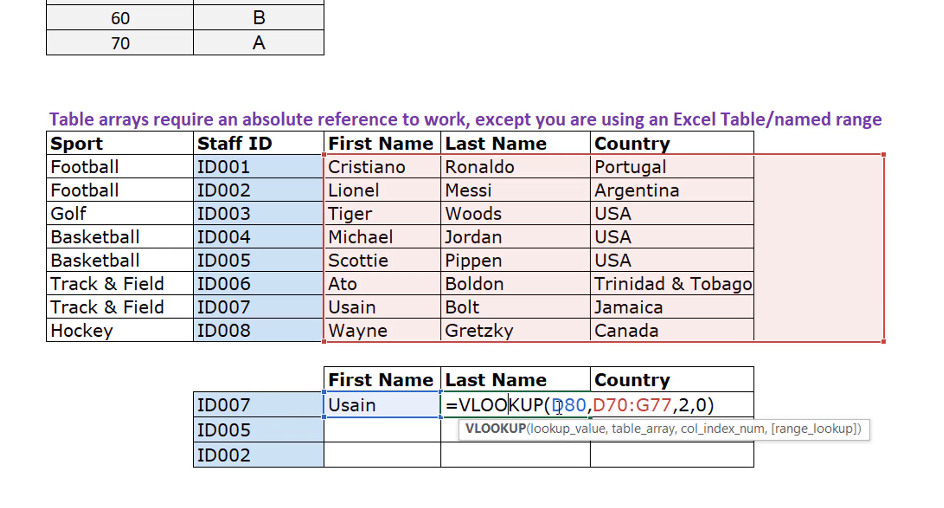
{"action": "left_click", "coordinate": [413, 404]}
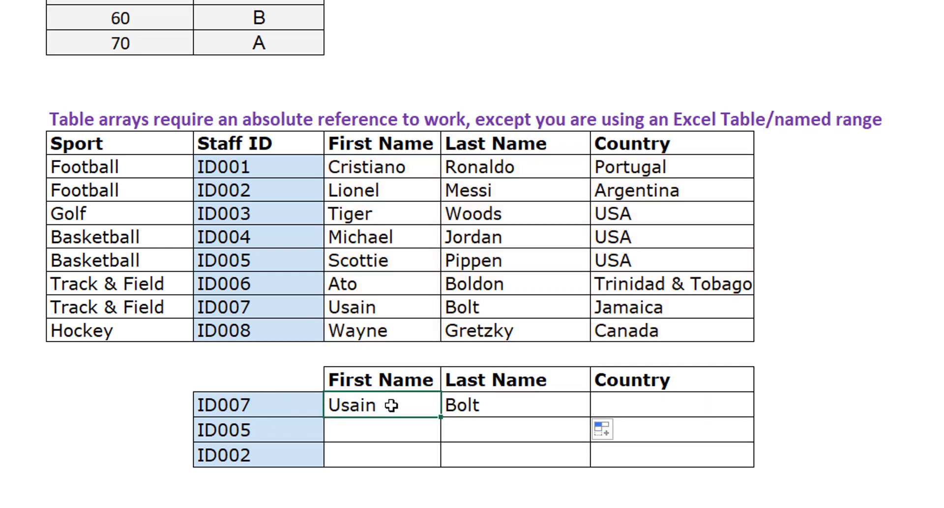
- Lock the column of the lookup value in the First Name formula in D80 as $C80
{"action": "double_click", "coordinate": [391, 404]}
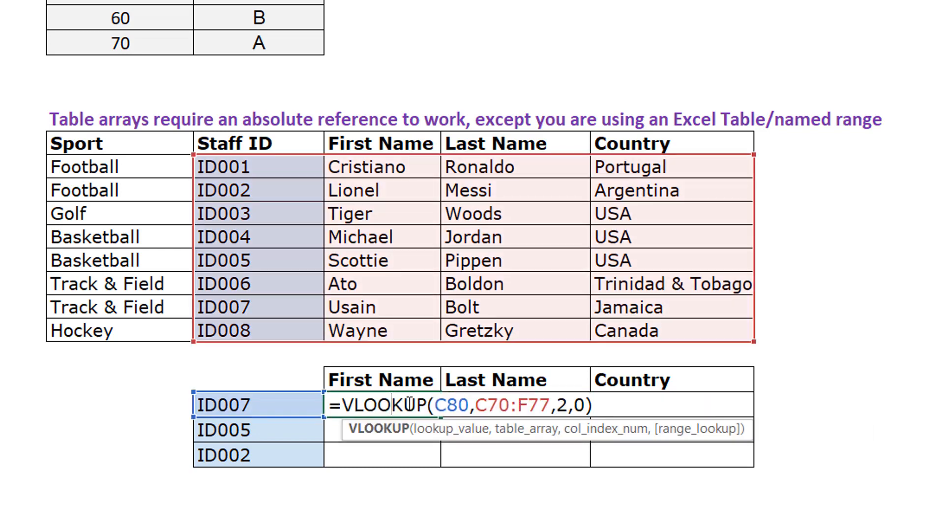
{"action": "left_click", "coordinate": [441, 410]}
{"action": "type", "text": "$"}
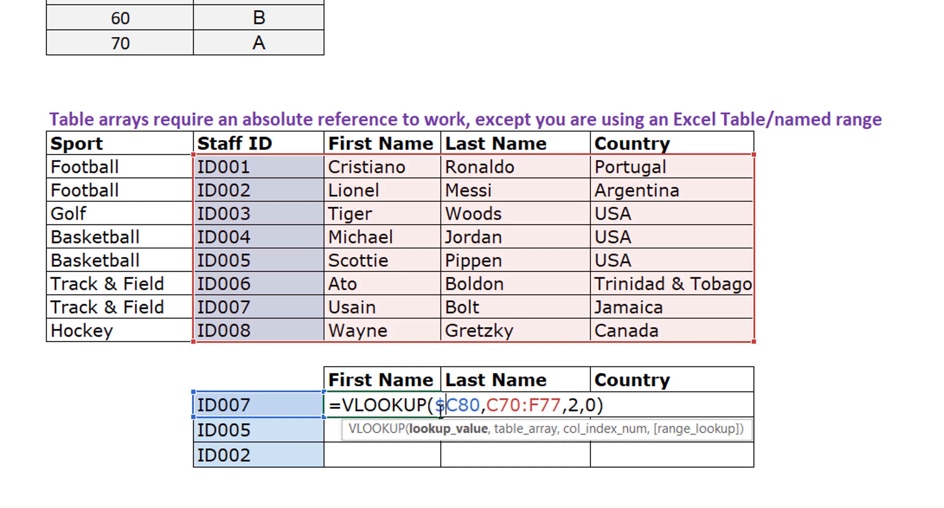
{"action": "key", "text": "Return"}
- Copy the D80 formula across into Last Name cell E80 and Country cell F80
{"action": "left_click", "coordinate": [439, 404]}
{"action": "key", "text": "ctrl+c"}
{"action": "key", "text": "Right"}
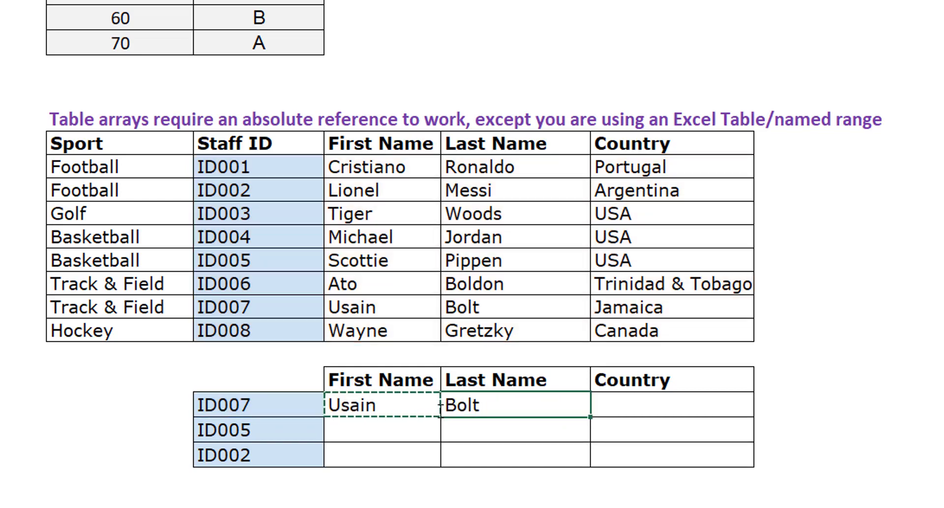
{"action": "key", "text": "shift+Right"}
{"action": "key", "text": "ctrl+v"}
{"action": "key", "text": "Escape"}
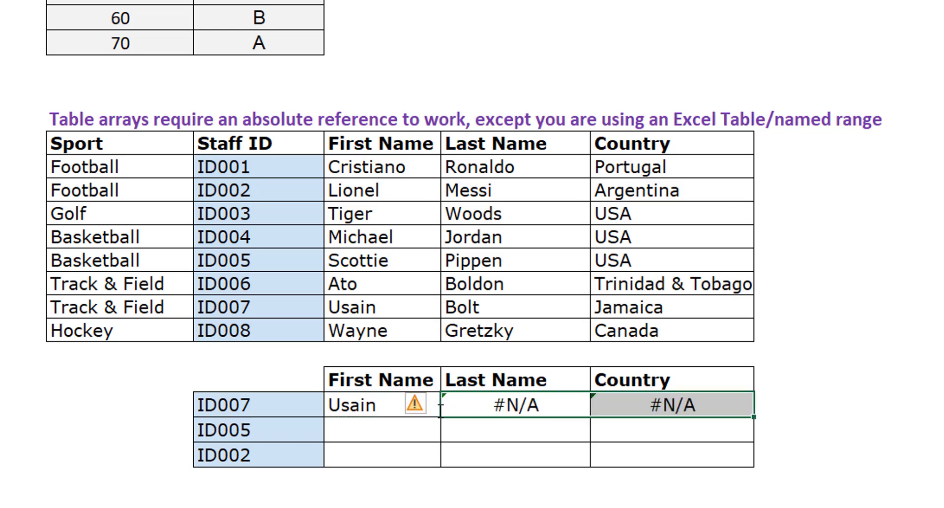
- Inspect the copied formula in Last Name cell E80 to see which range its table array covers
{"action": "left_click", "coordinate": [439, 404]}
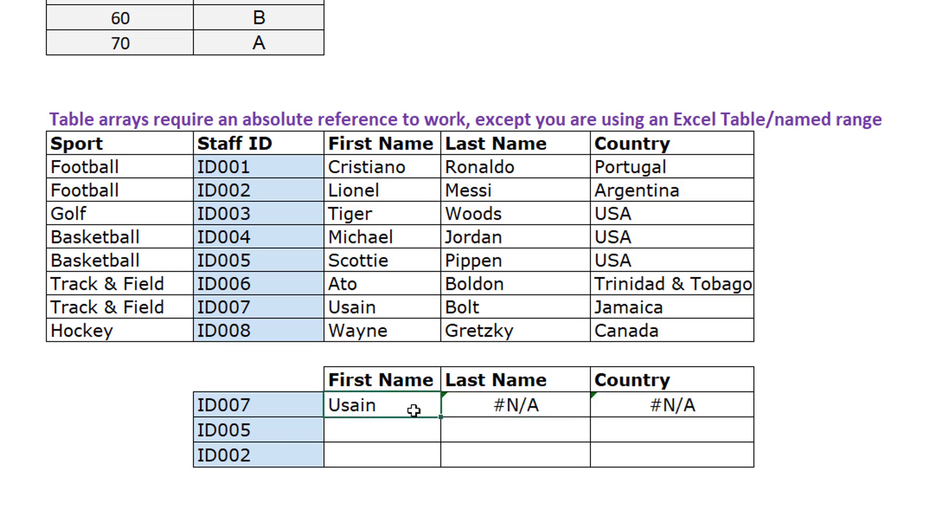
{"action": "left_click", "coordinate": [501, 401]}
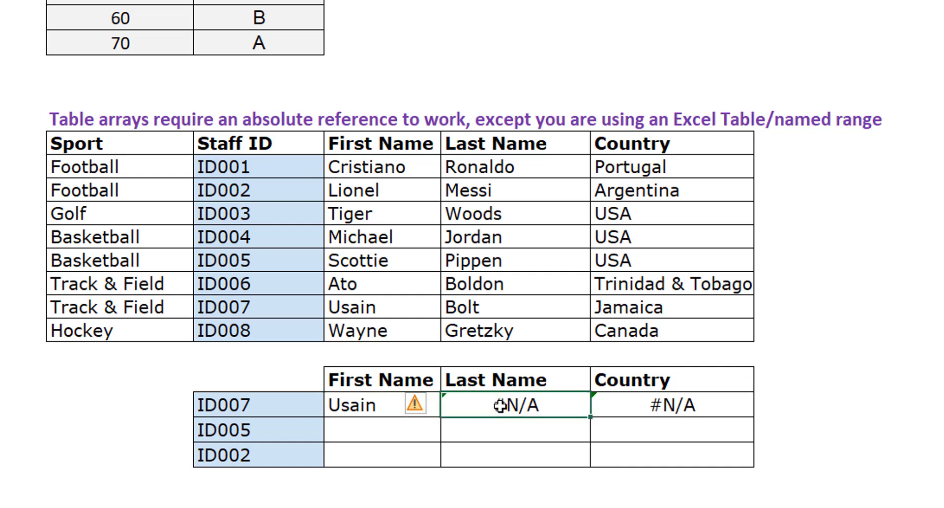
{"action": "double_click", "coordinate": [501, 405]}
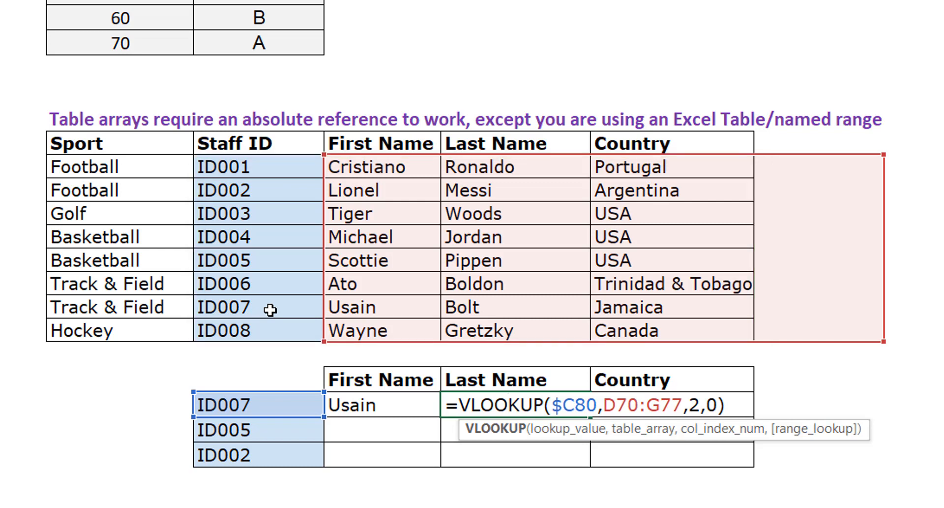
{"action": "key", "text": "ctrl+Return"}
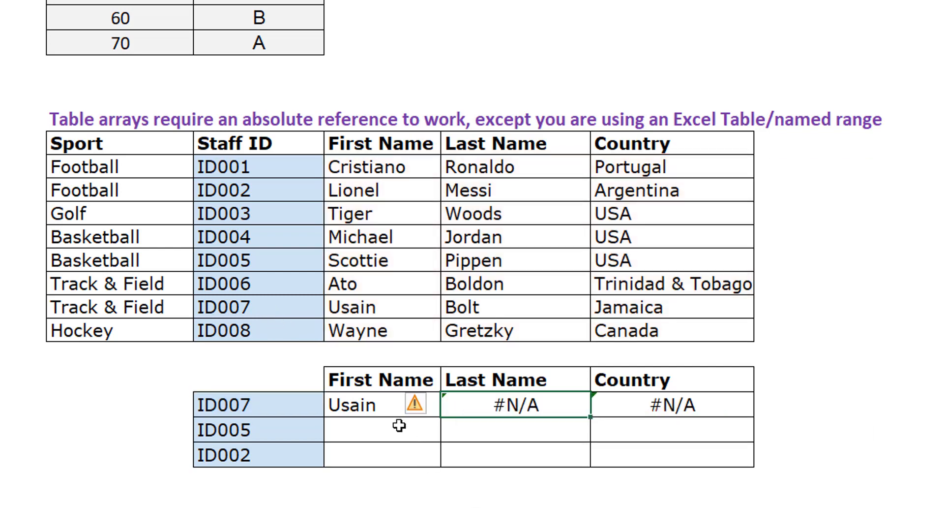
- Lock the table array's columns in the D80 formula so it reads =VLOOKUP($C80,$C70:$F77,2,0)
{"action": "left_click", "coordinate": [379, 405]}
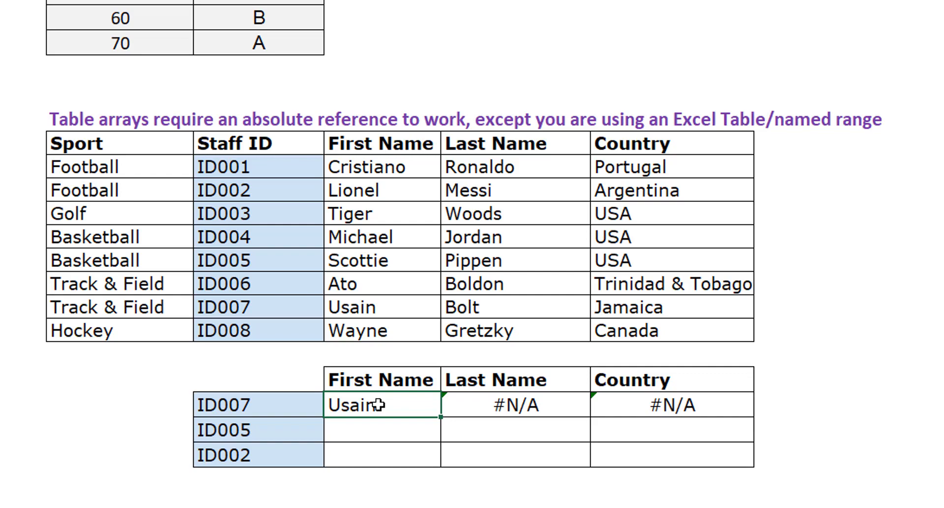
{"action": "double_click", "coordinate": [379, 404]}
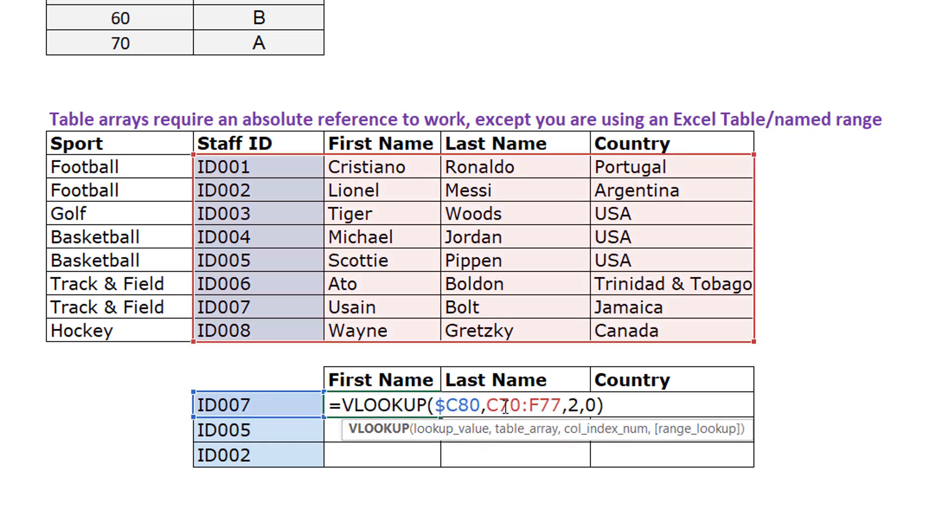
{"action": "left_click", "coordinate": [489, 405]}
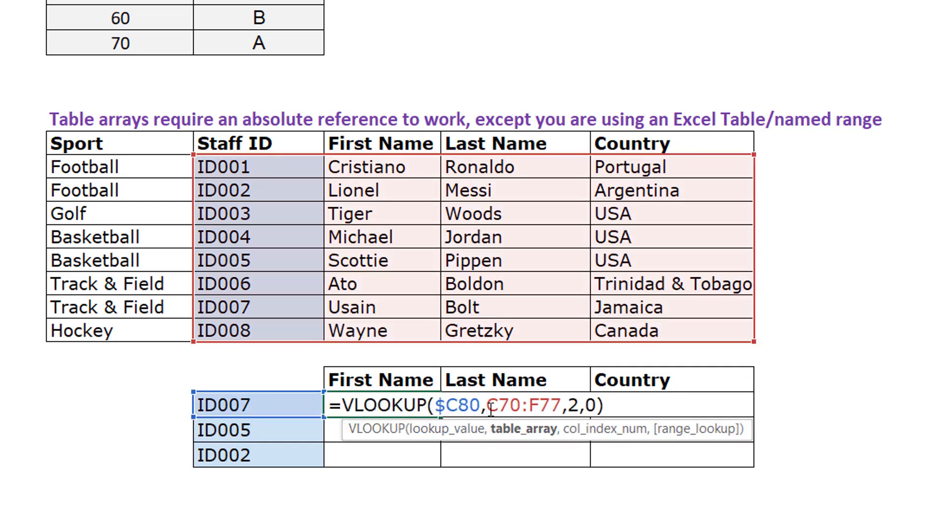
{"action": "type", "text": "$"}
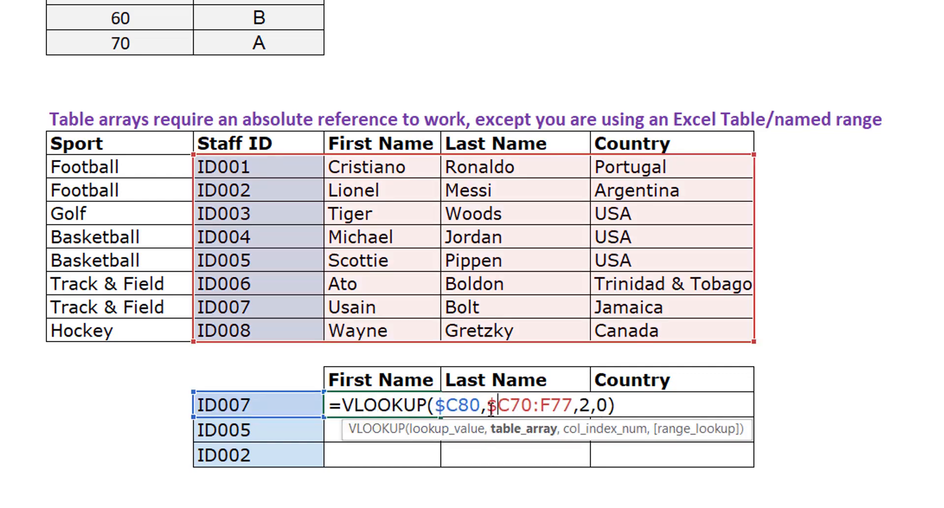
{"action": "left_click", "coordinate": [542, 406]}
{"action": "type", "text": "$"}
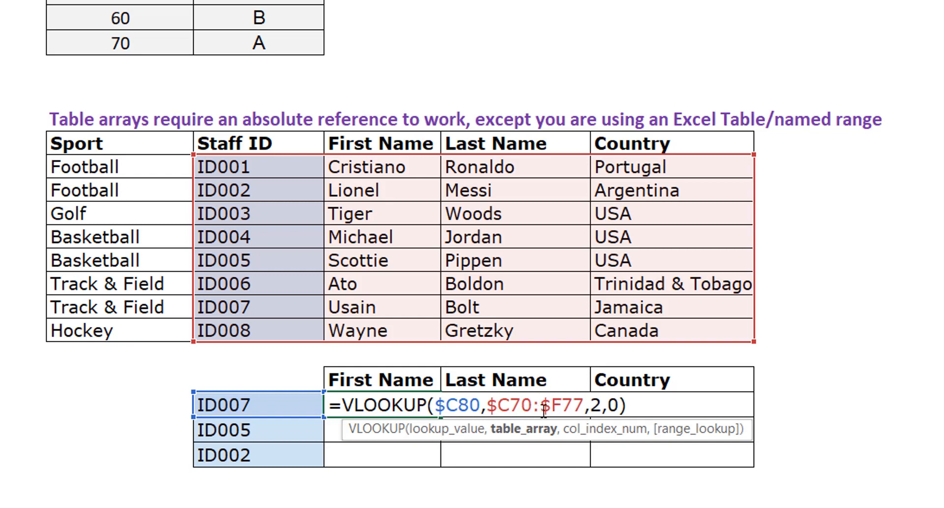
{"action": "key", "text": "ctrl+Return"}
- Paste the column-locked D80 formula over Last Name cell E80 and Country cell F80
{"action": "key", "text": "ctrl+c"}
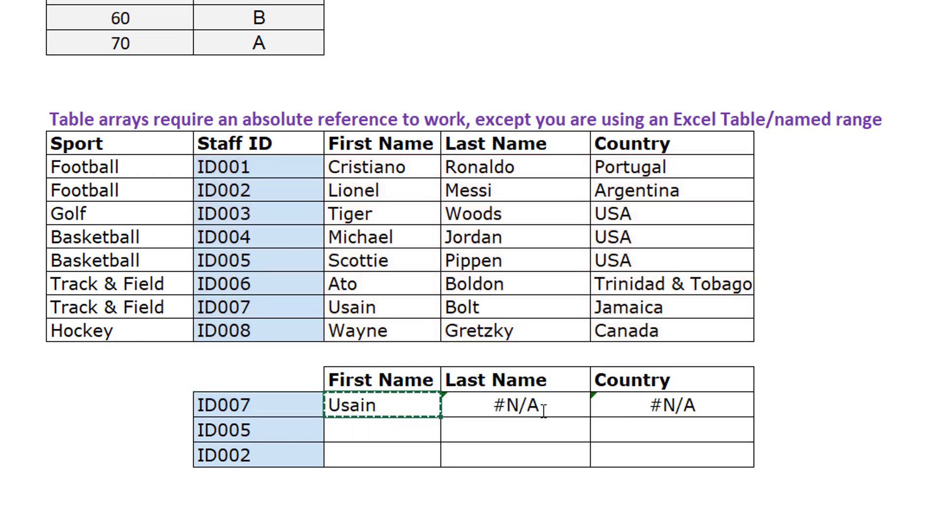
{"action": "key", "text": "Right"}
{"action": "key", "text": "shift+Right"}
{"action": "key", "text": "ctrl+v"}
{"action": "key", "text": "Escape"}
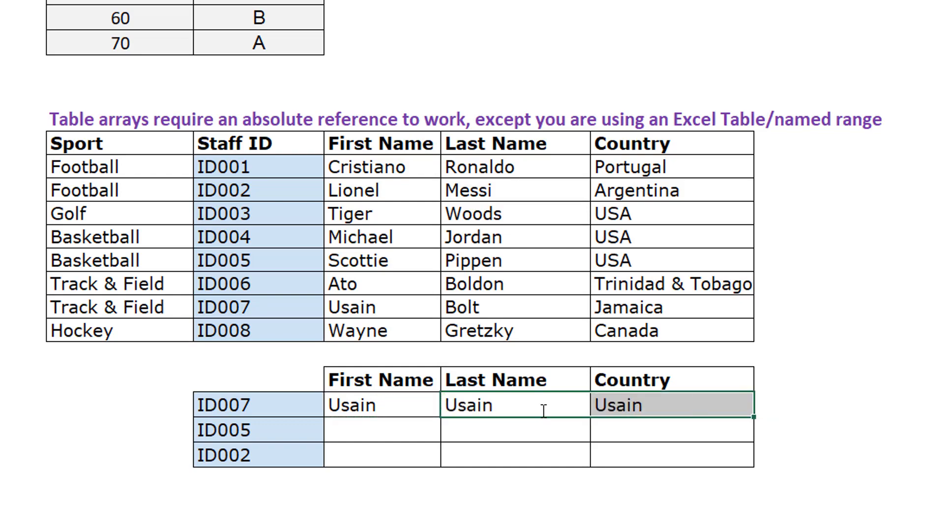
- Set the column index number in the Last Name formula in E80 to 3
{"action": "left_click", "coordinate": [502, 406]}
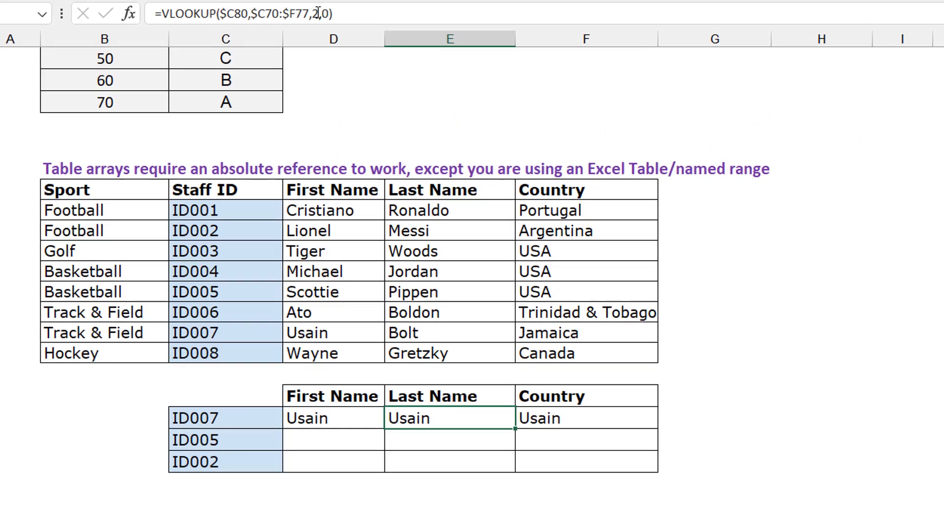
{"action": "left_click", "coordinate": [316, 18]}
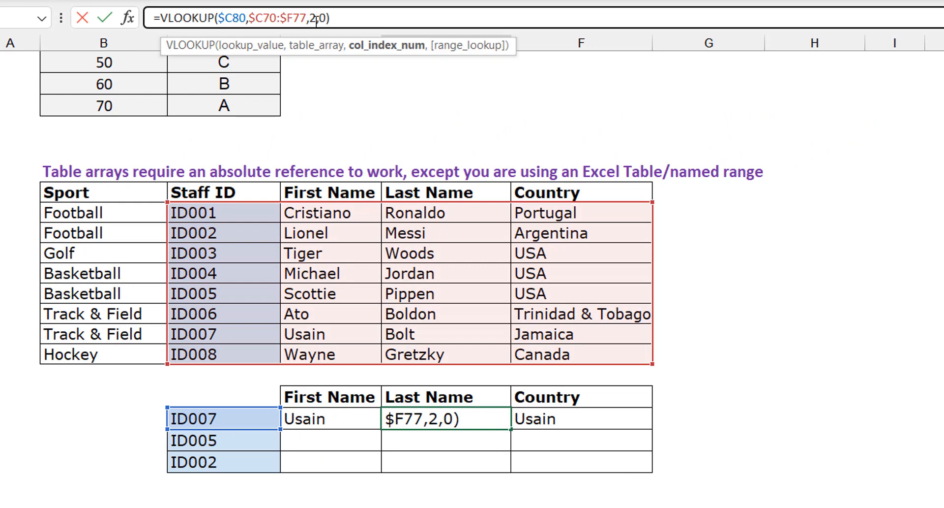
{"action": "key", "text": "BackSpace"}
{"action": "type", "text": "3"}
{"action": "key", "text": "ctrl+Return"}
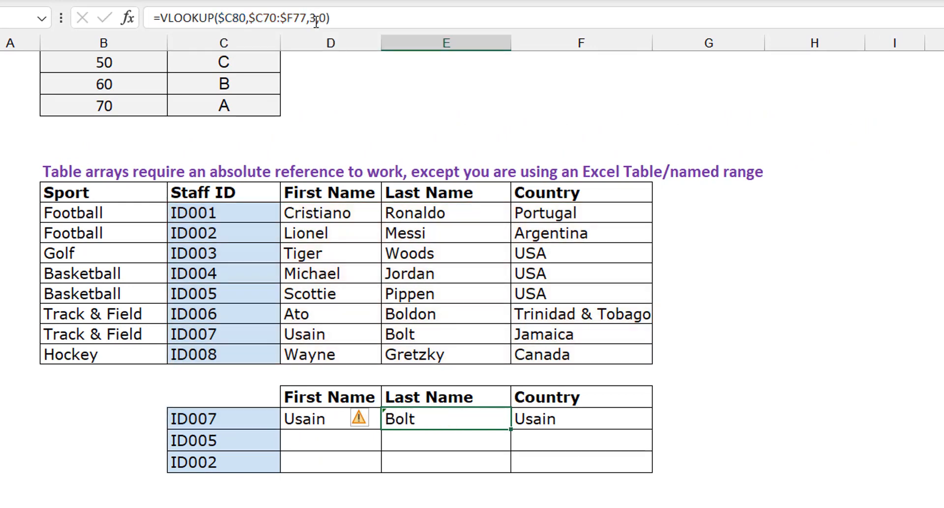
- Set the column index number in the Country formula in F80 to 4
{"action": "left_click", "coordinate": [587, 418]}
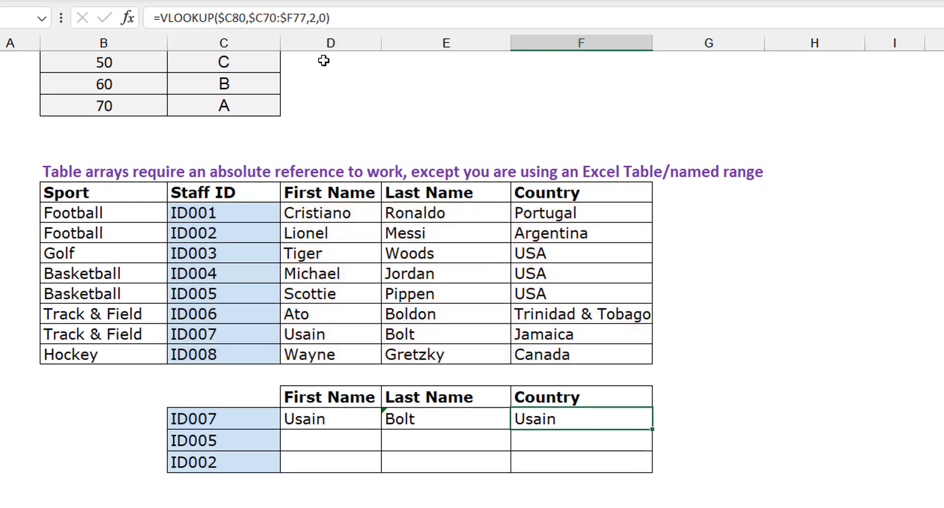
{"action": "left_click", "coordinate": [316, 19]}
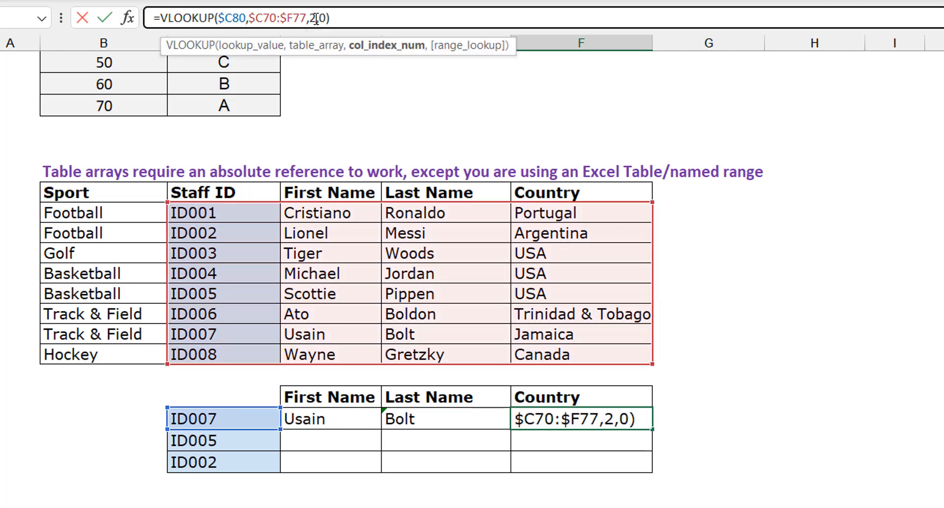
{"action": "key", "text": "BackSpace"}
{"action": "type", "text": "4"}
{"action": "key", "text": "ctrl+Return"}
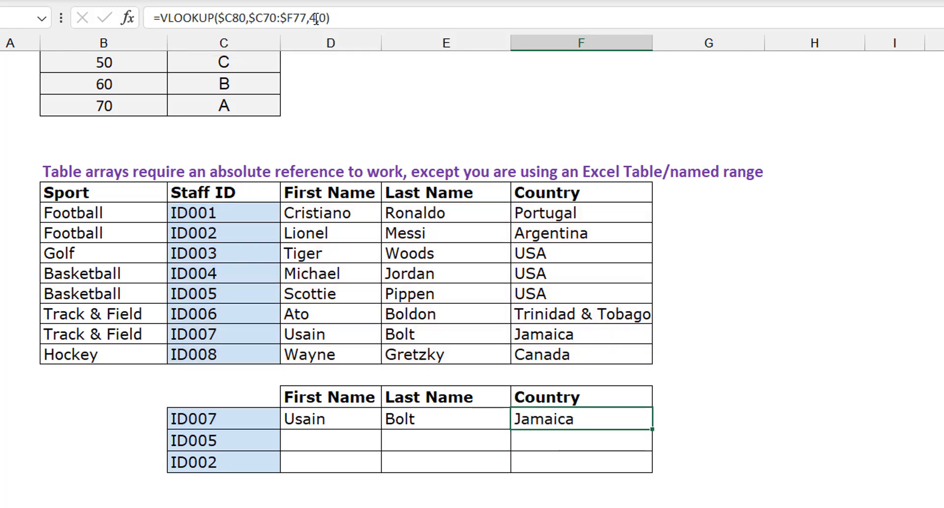
- Compare the lookup value, table array and column index across the ID007 row formulas, opening D80 and E80 to view their ranges
{"action": "key", "text": "Left"}
{"action": "key", "text": "Left"}
{"action": "key", "text": "Right"}
{"action": "key", "text": "Right"}
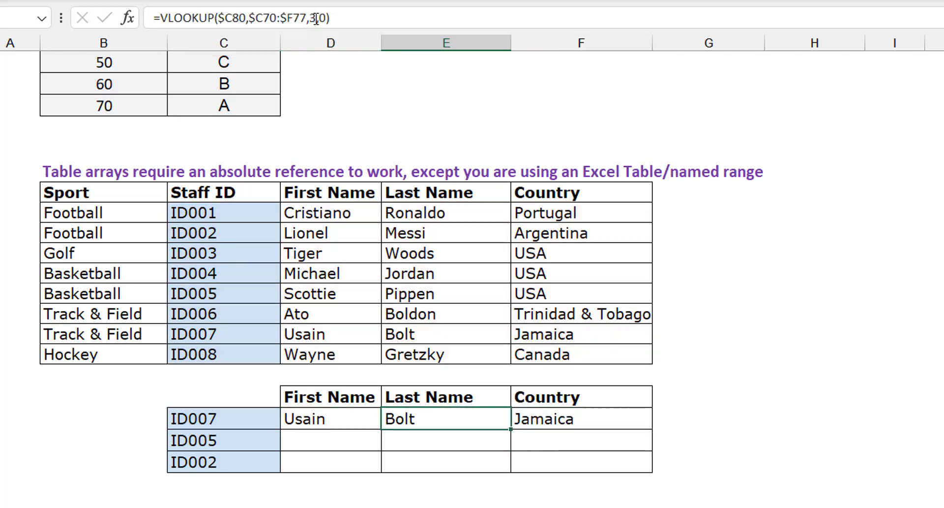
{"action": "key", "text": "Left"}
{"action": "key", "text": "Left"}
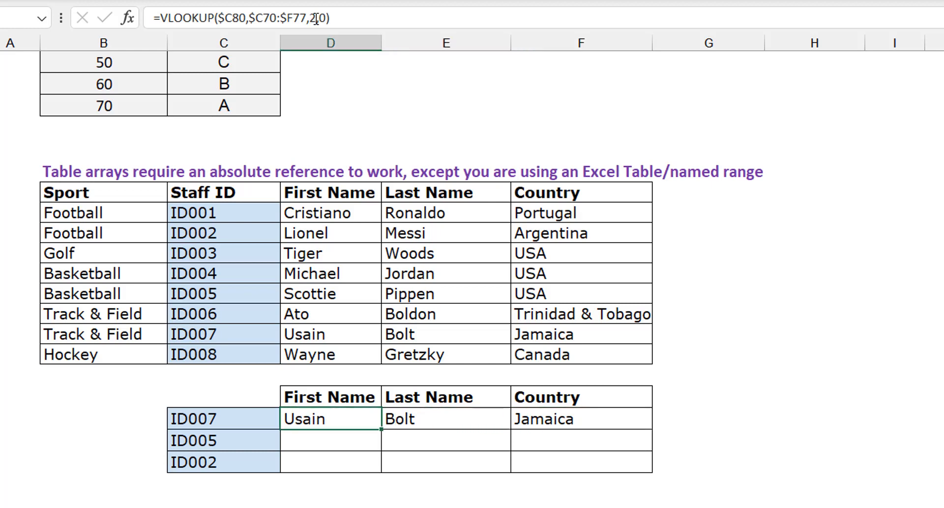
{"action": "double_click", "coordinate": [342, 418]}
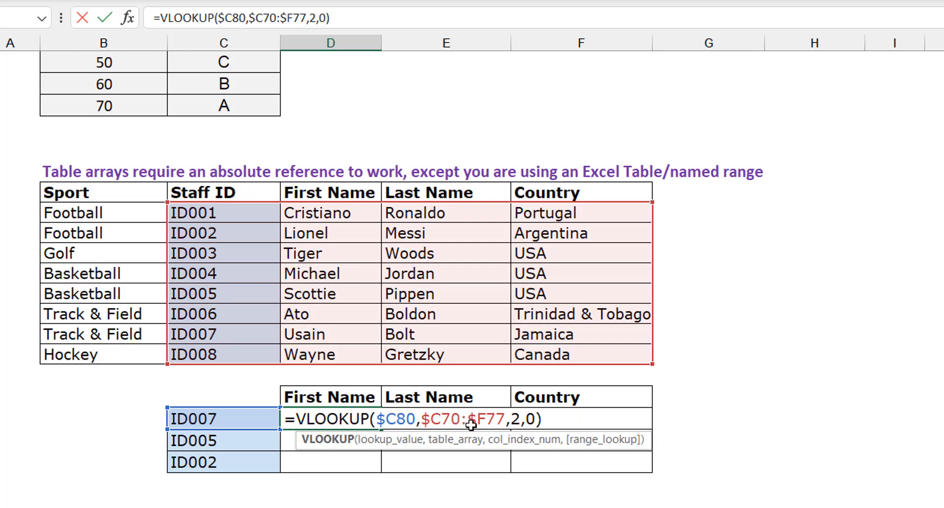
{"action": "key", "text": "Escape"}
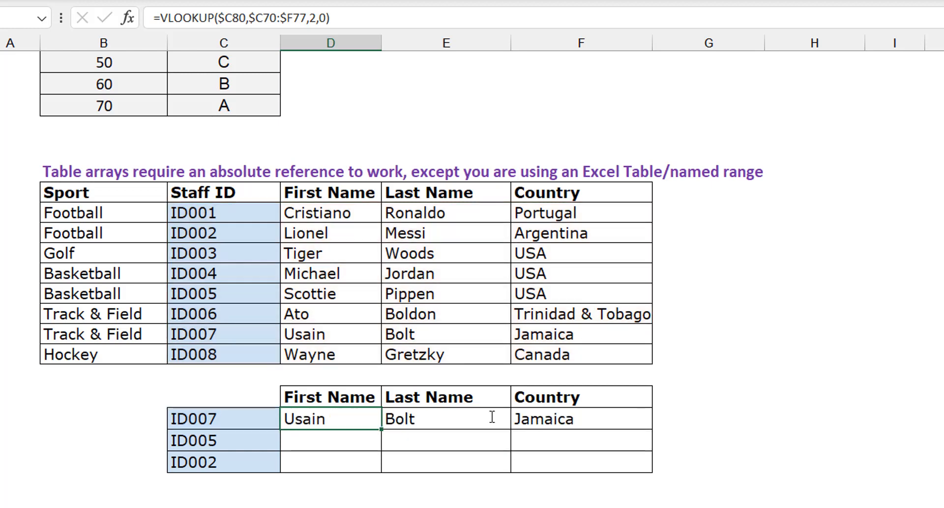
{"action": "double_click", "coordinate": [434, 417]}
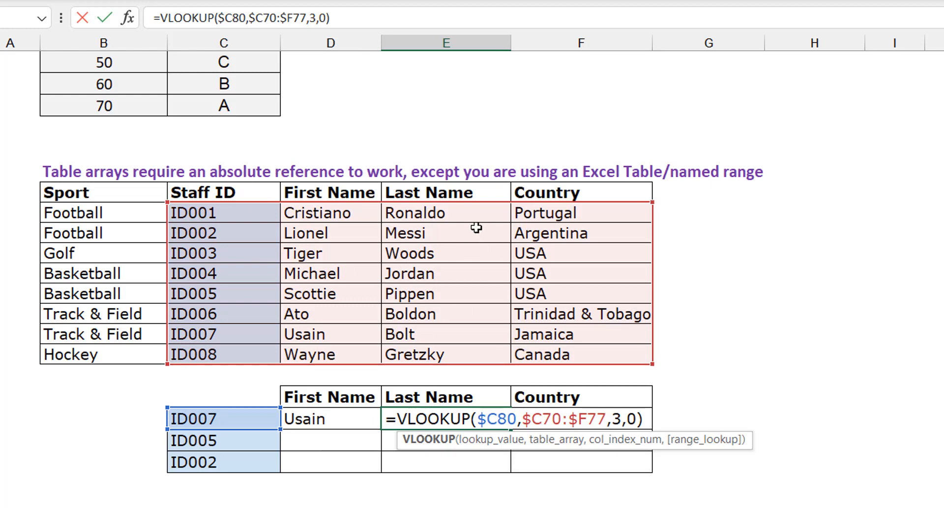
{"action": "key", "text": "Escape"}
- Copy the ID007 row formulas in D80:F80 down into D81:F82 for ID005 and ID002
{"action": "left_click", "coordinate": [324, 420]}
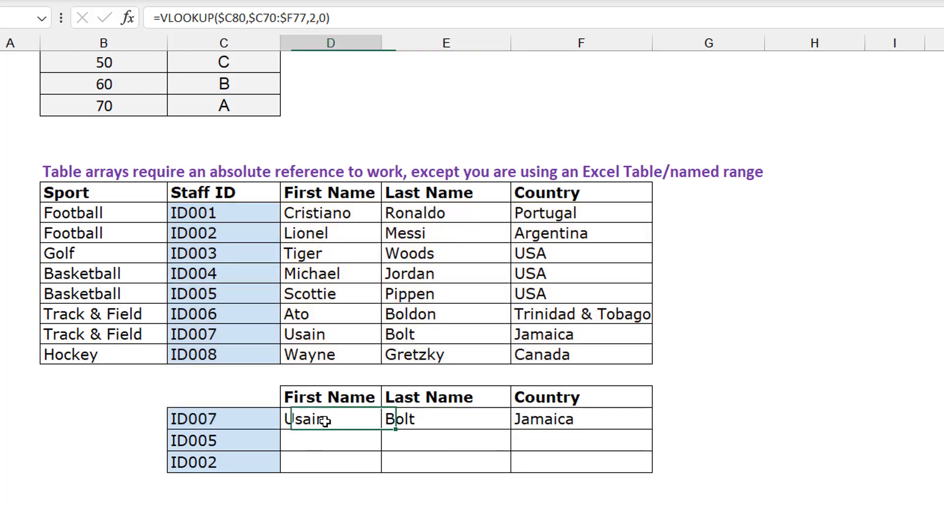
{"action": "key", "text": "ctrl+shift+Right"}
{"action": "key", "text": "ctrl+c"}
{"action": "key", "text": "Down"}
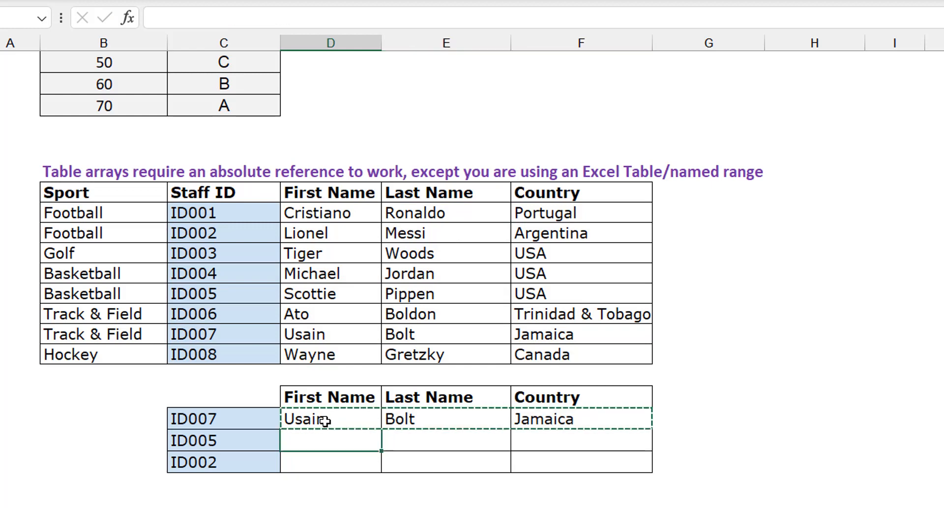
{"action": "key", "text": "shift+Down"}
{"action": "key", "text": "ctrl+shift+Right"}
{"action": "key", "text": "ctrl+v"}
{"action": "key", "text": "Escape"}
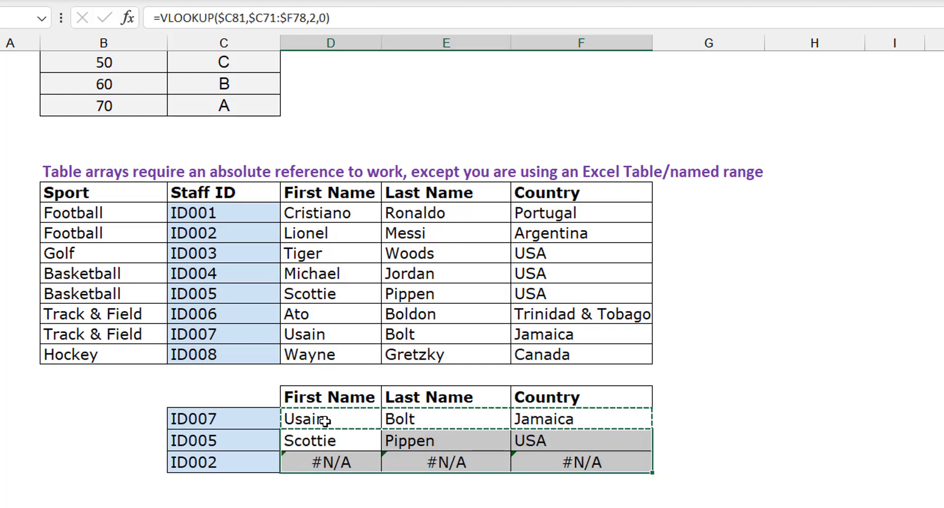
{"action": "key", "text": "Escape"}
- Check ID002 against its row in the staff table and inspect the table array range used by the D82 formula
{"action": "key", "text": "Left"}
{"action": "key", "text": "Down"}
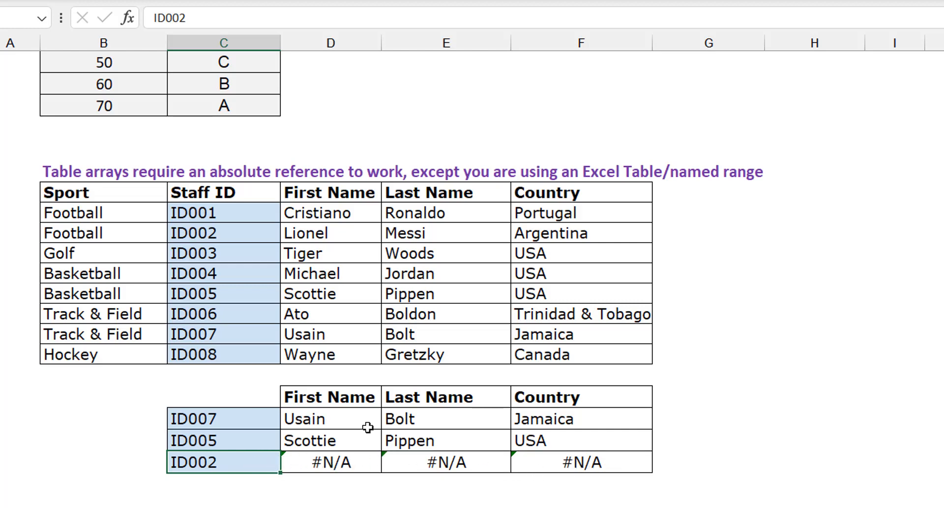
{"action": "left_click", "coordinate": [240, 234]}
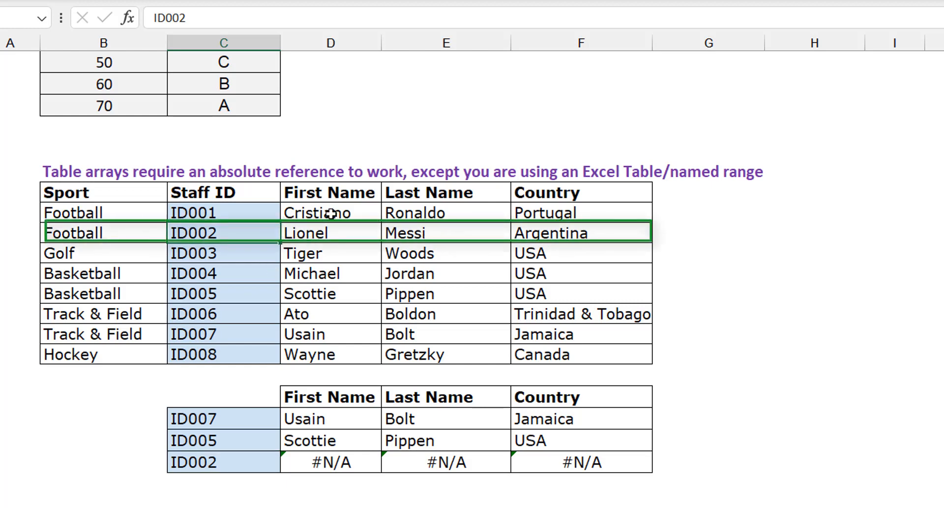
{"action": "left_click", "coordinate": [223, 467]}
{"action": "double_click", "coordinate": [350, 462]}
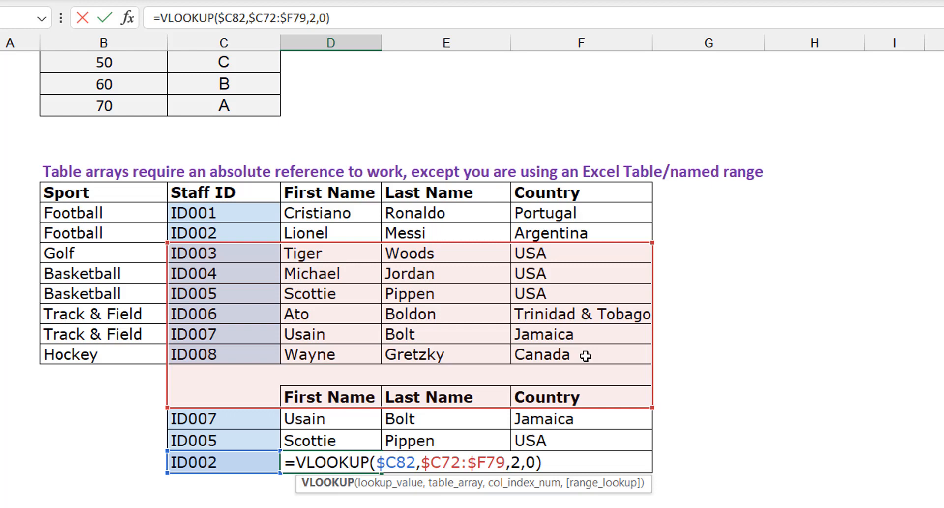
{"action": "key", "text": "ctrl+Return"}
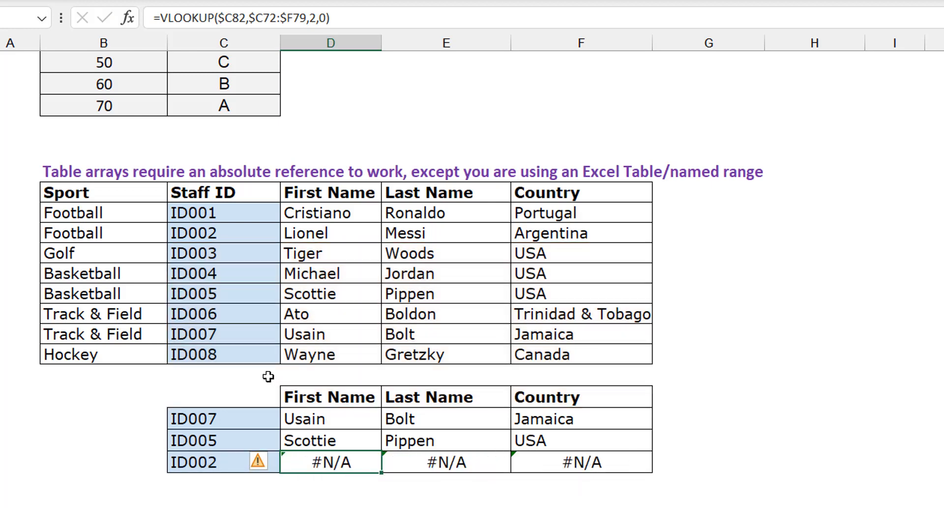
- Make the table array in the D80 First Name formula fully absolute as $C$70:$F$77
{"action": "left_click", "coordinate": [346, 420]}
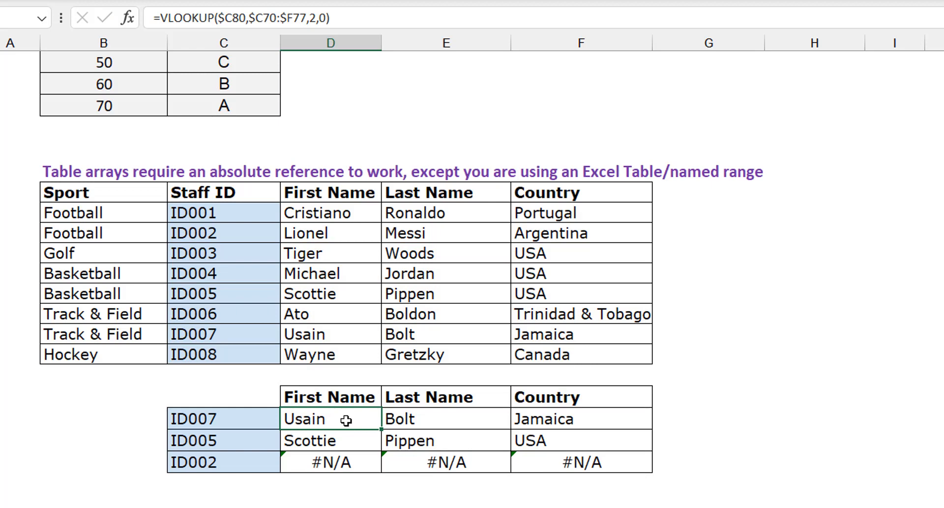
{"action": "double_click", "coordinate": [346, 420]}
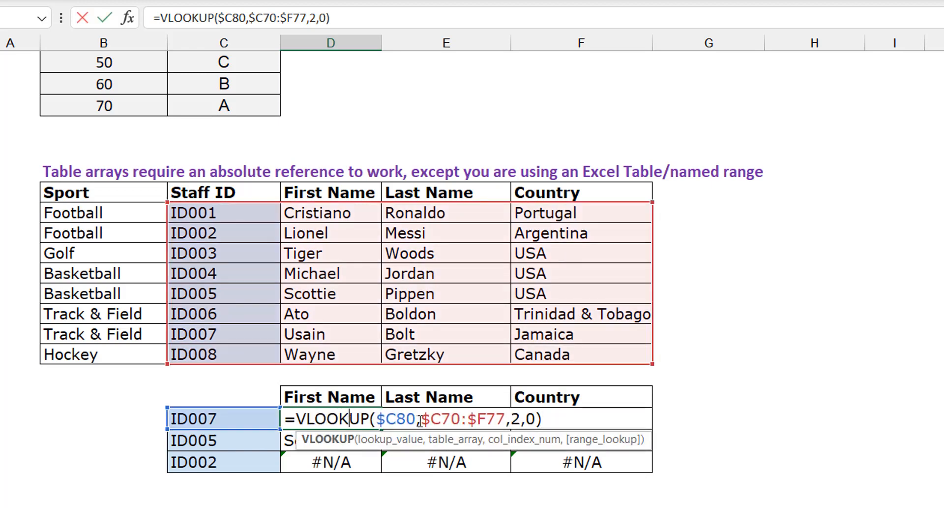
{"action": "left_click_drag", "start_coordinate": [422, 419], "coordinate": [506, 422]}
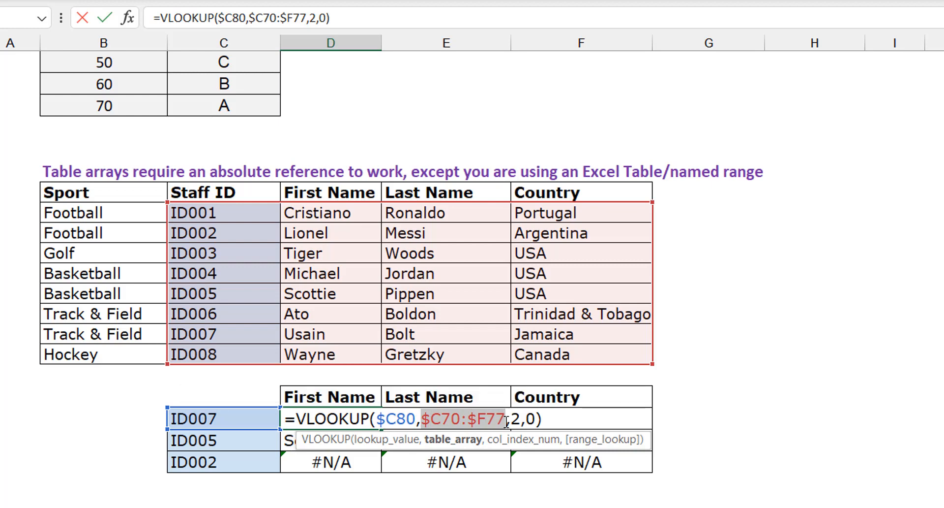
{"action": "key", "text": "F4"}
{"action": "key", "text": "F4"}
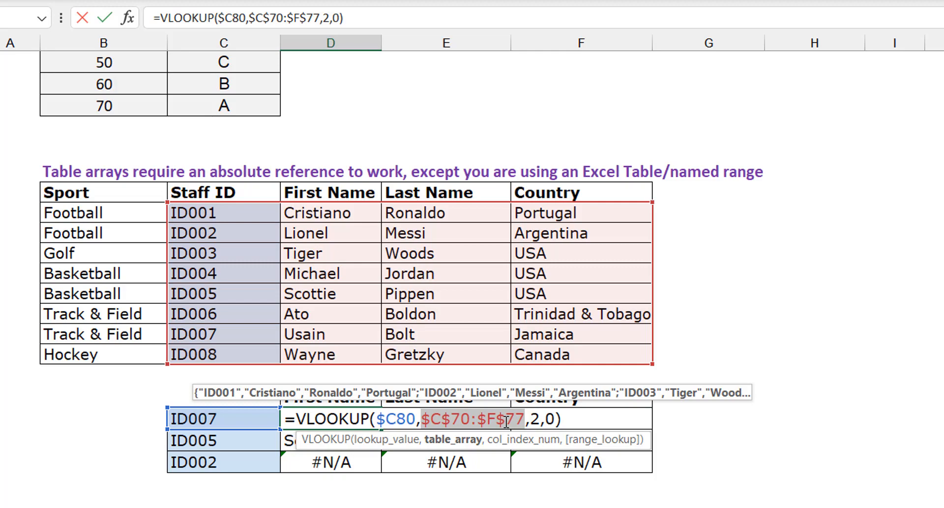
{"action": "key", "text": "ctrl+Return"}
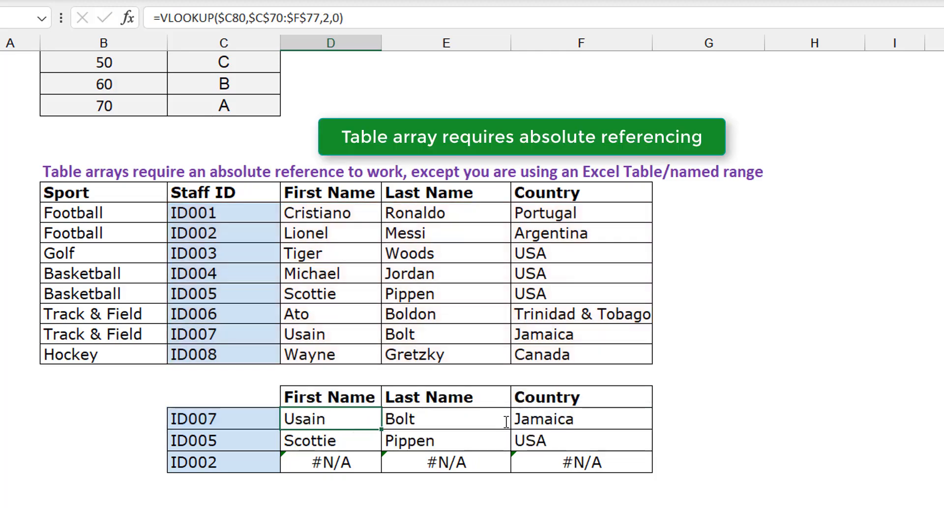
- Copy the corrected D80 formula across into E80:F80, replacing the Last Name and Country formulas for ID007
{"action": "key", "text": "ctrl+c"}
{"action": "key", "text": "Right"}
{"action": "key", "text": "shift+Right"}
{"action": "key", "text": "ctrl+v"}
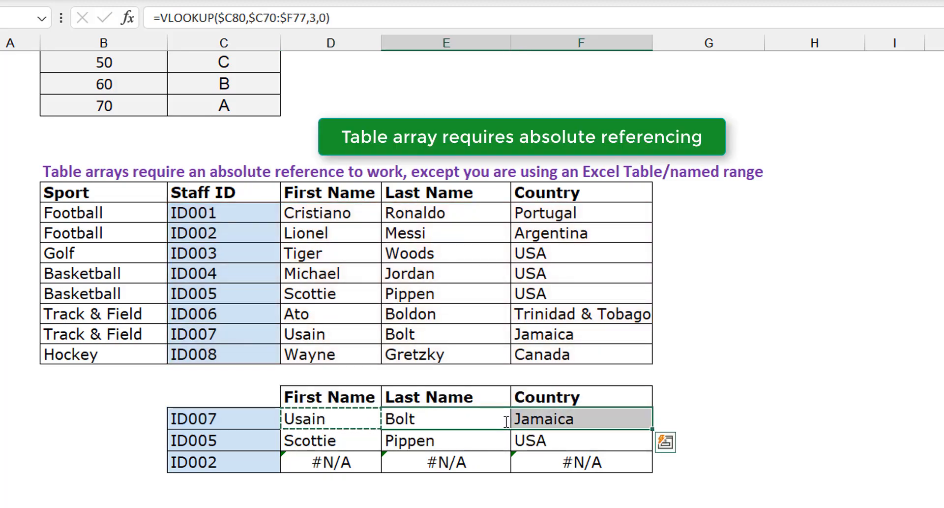
{"action": "key", "text": "Escape"}
{"action": "key", "text": "Left"}
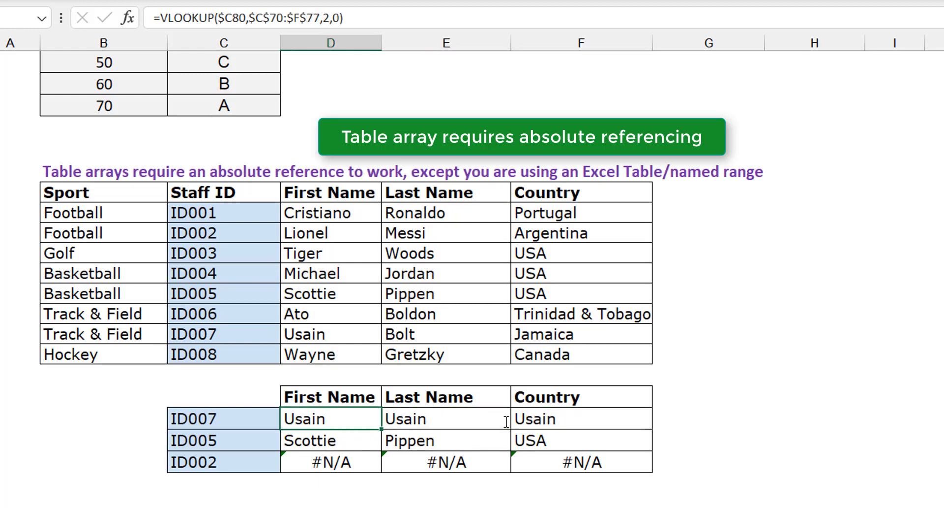
- Set the column index number in the E80 Last Name formula to 3
{"action": "left_click", "coordinate": [506, 422]}
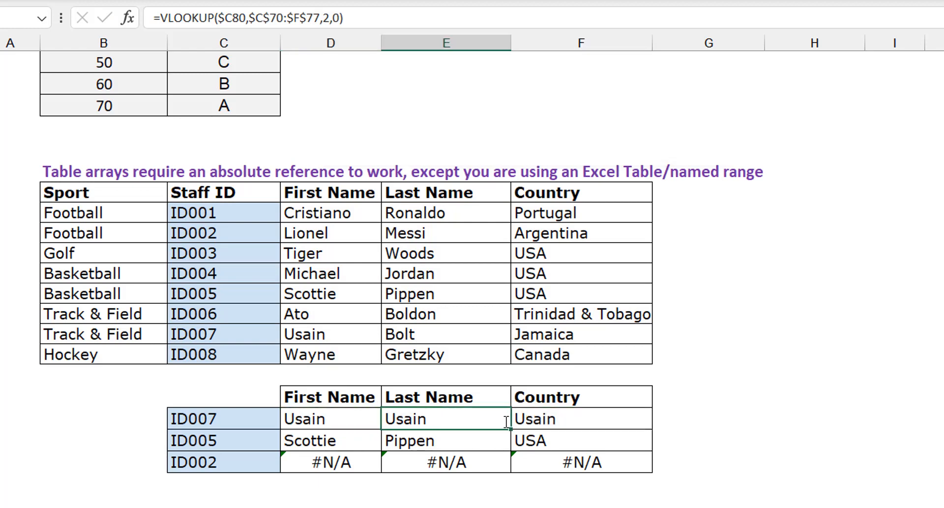
{"action": "left_click", "coordinate": [330, 18]}
{"action": "key", "text": "BackSpace"}
{"action": "type", "text": "3"}
{"action": "key", "text": "Return"}
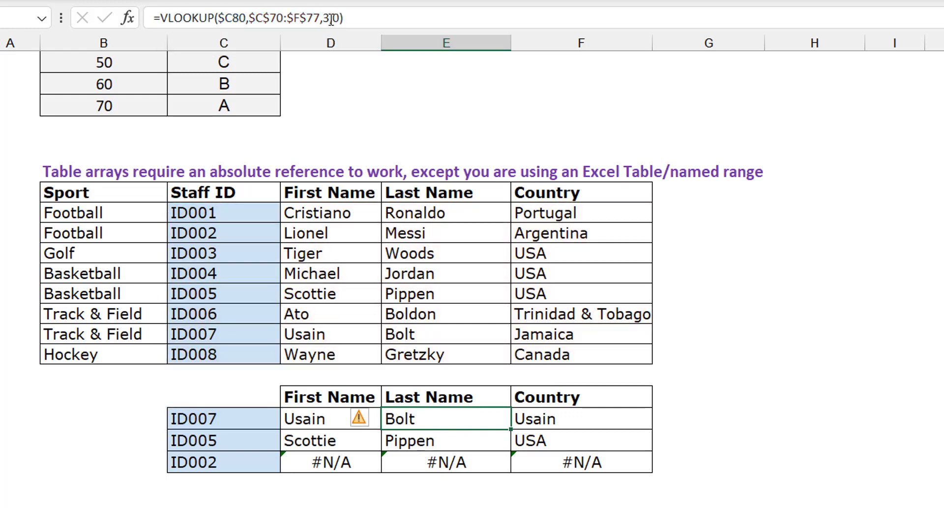
- Change the column index number in the F80 Country formula to 4
{"action": "key", "text": "Right"}
{"action": "left_click", "coordinate": [328, 12]}
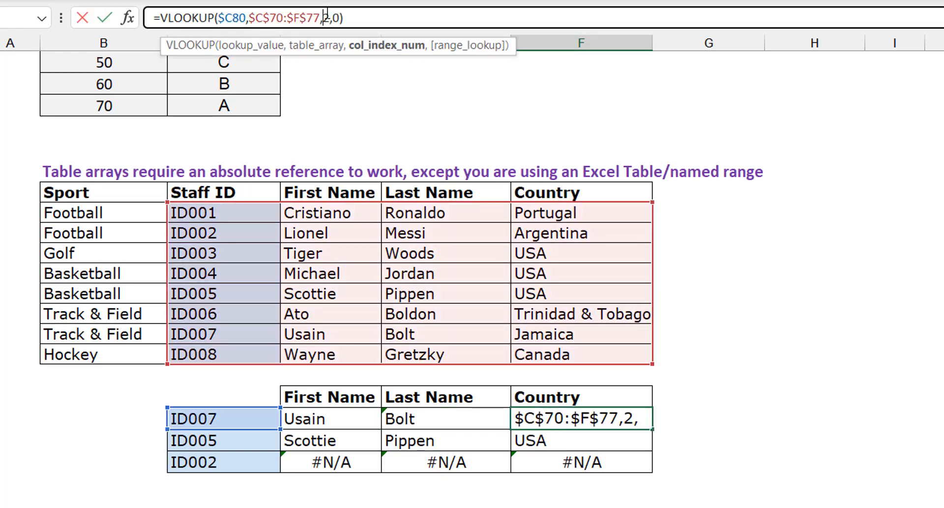
{"action": "key", "text": "BackSpace"}
{"action": "type", "text": "4"}
{"action": "key", "text": "Return"}
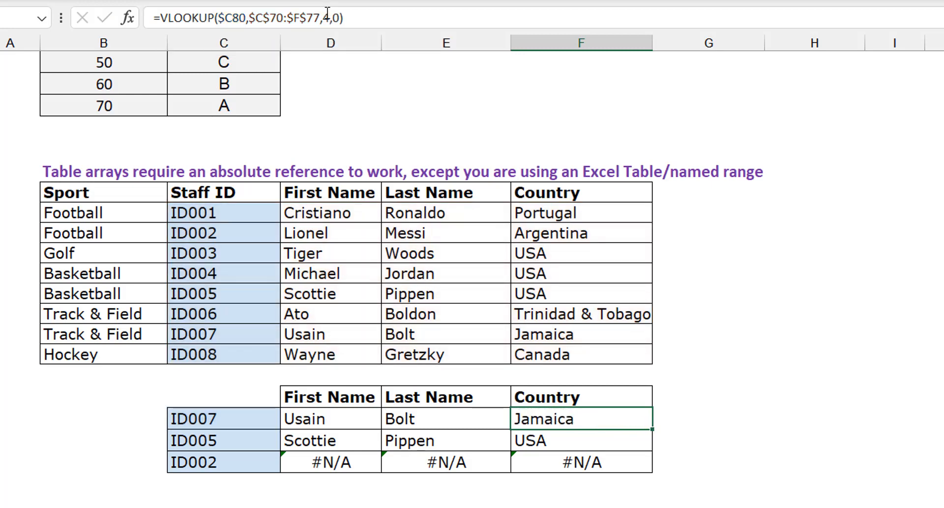
- Copy the ID007 row formulas with absolute table arrays from D80:F80 into D81:F82 for ID005 and ID002
{"action": "key", "text": "Left"}
{"action": "key", "text": "Left"}
{"action": "key", "text": "shift+Right"}
{"action": "key", "text": "shift+Right"}
{"action": "key", "text": "ctrl+c"}
{"action": "key", "text": "Down"}
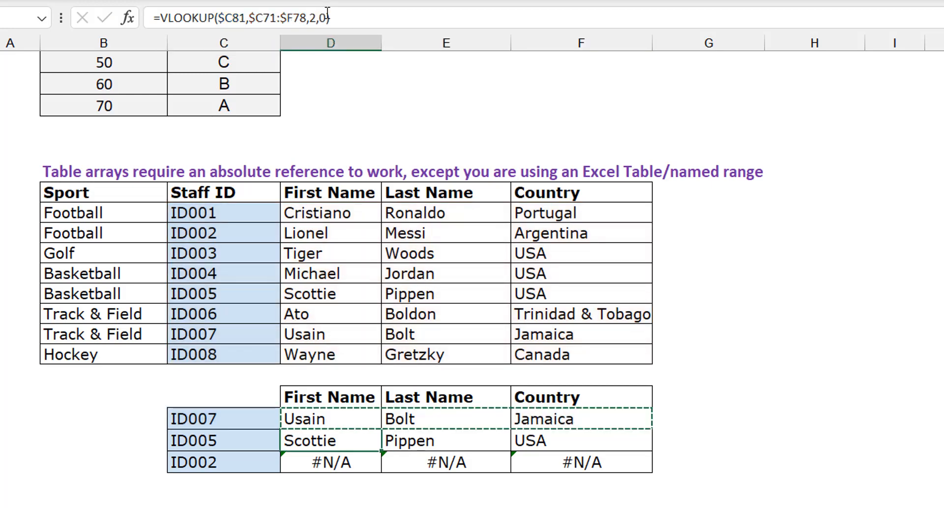
{"action": "key", "text": "shift+Down"}
{"action": "key", "text": "ctrl+v"}
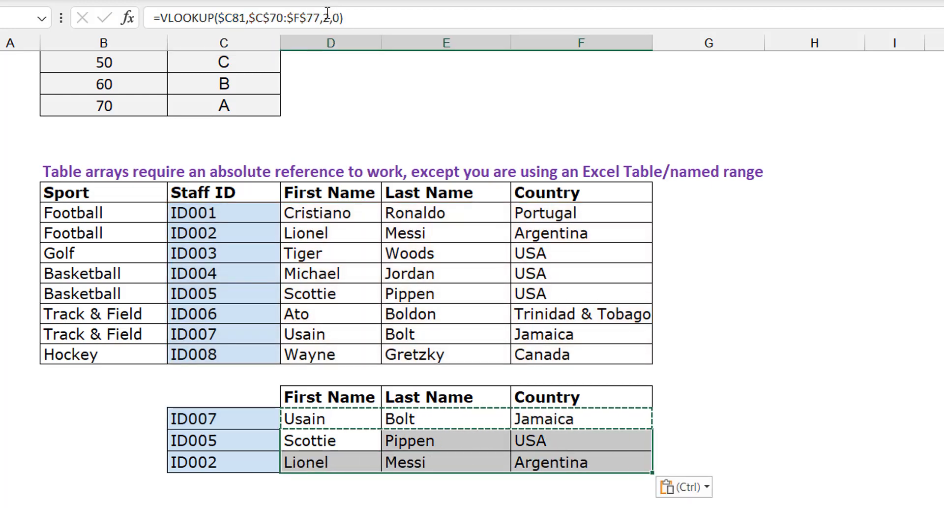
{"action": "key", "text": "Escape"}
{"action": "key", "text": "Up"}
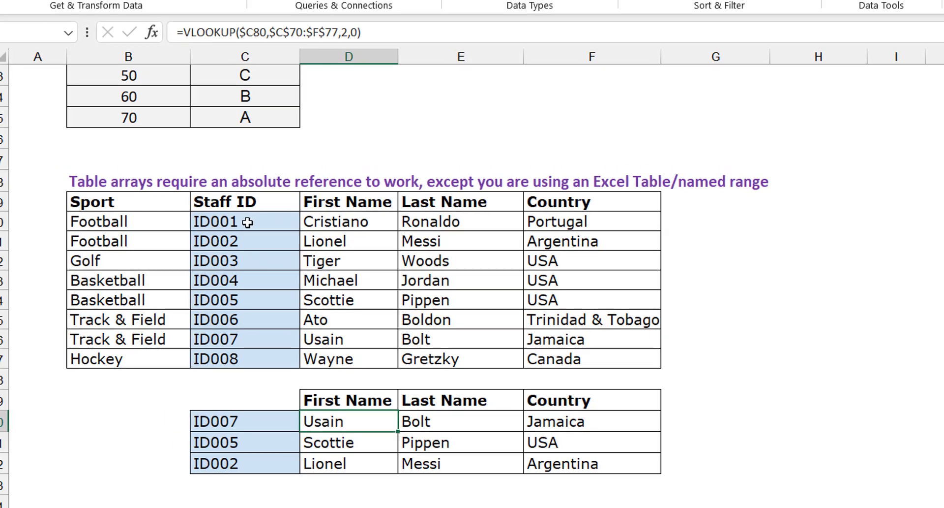
- Define the staff data in C70:F77 as a named range called quickdirty
{"action": "left_click_drag", "start_coordinate": [224, 213], "coordinate": [617, 363]}
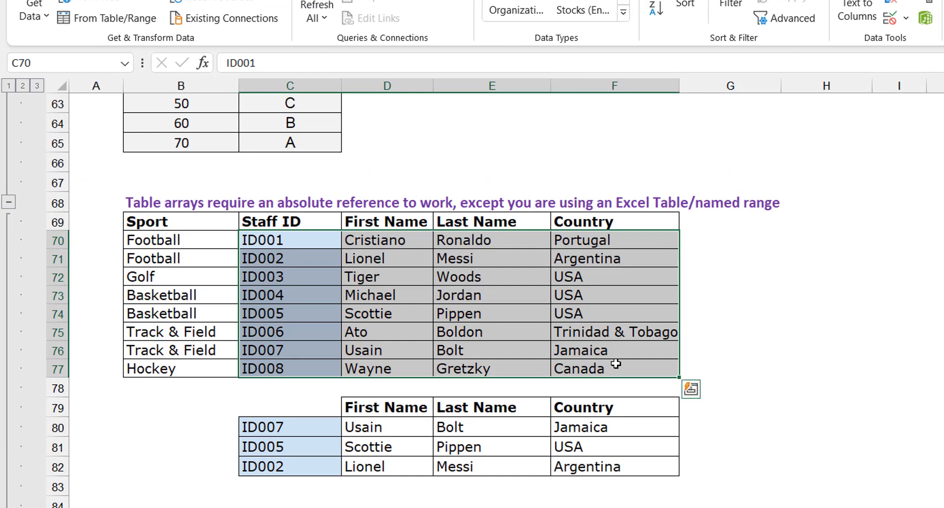
{"action": "left_click", "coordinate": [54, 63]}
{"action": "type", "text": "quickdirty"}
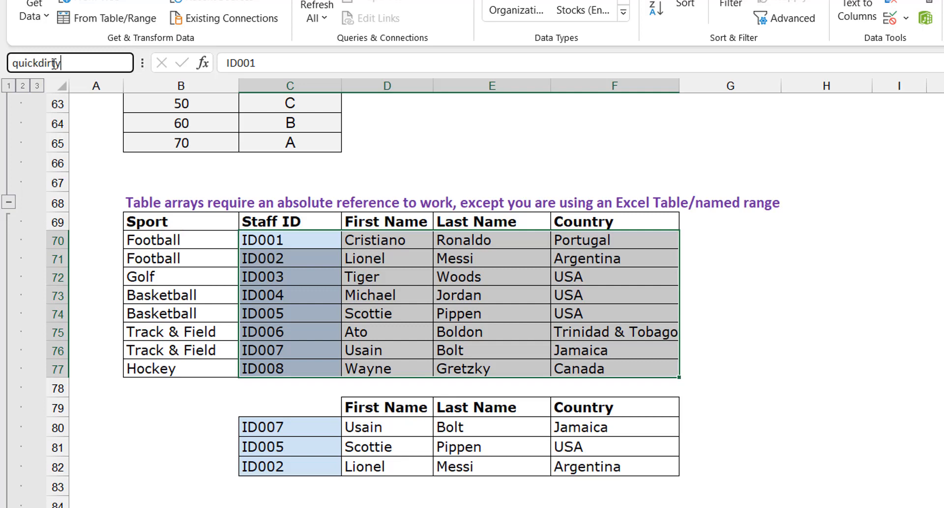
{"action": "key", "text": "Return"}
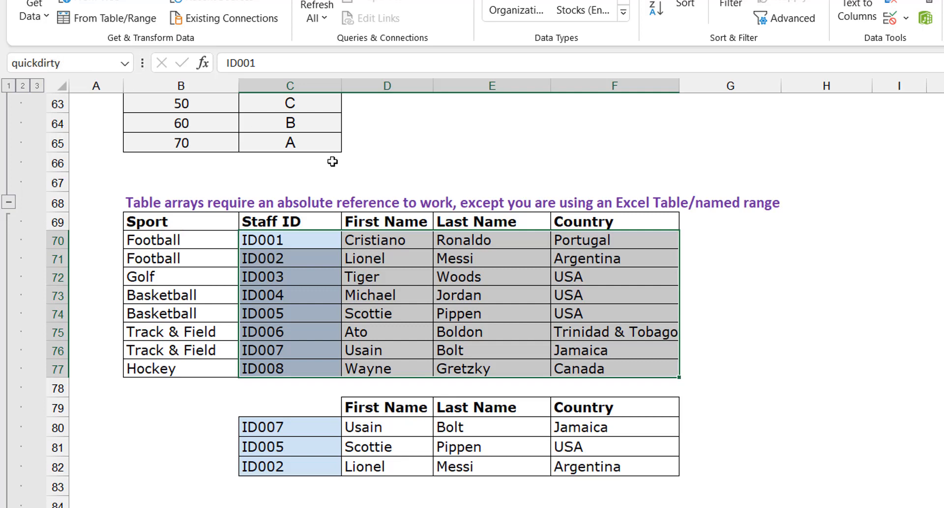
- Enter =VLOOKUP(C80,quickdirty,2,0) in G80 to look up the ID007 first name through the named range
{"action": "left_click", "coordinate": [702, 426]}
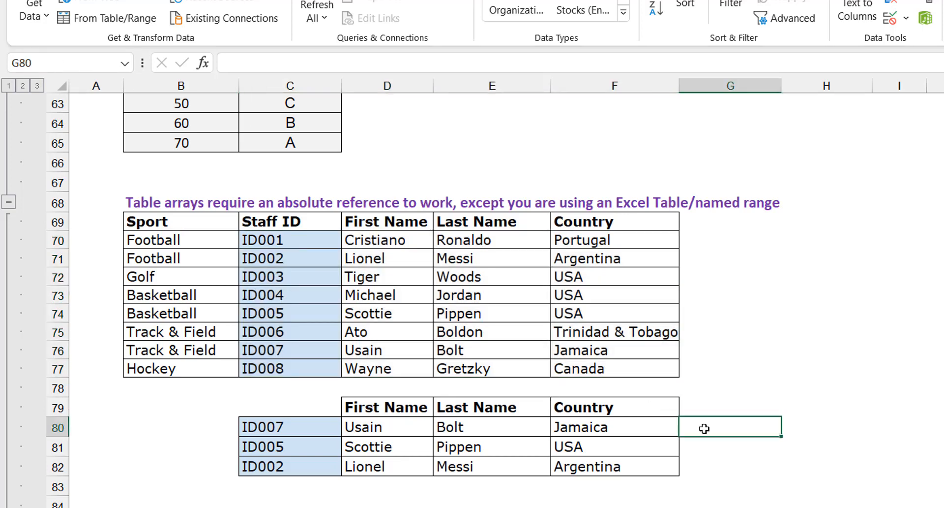
{"action": "left_click", "coordinate": [394, 426]}
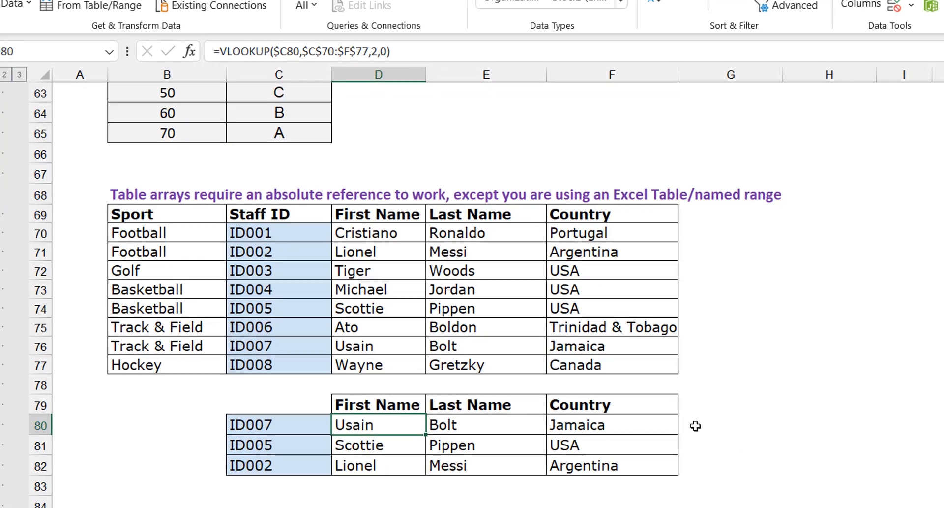
{"action": "left_click", "coordinate": [697, 428]}
{"action": "type", "text": "="}
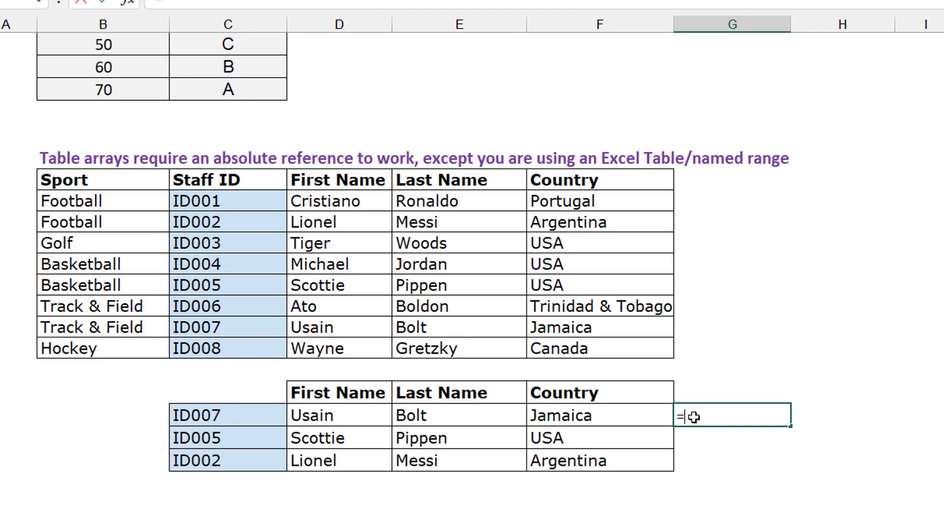
{"action": "type", "text": "vl"}
{"action": "key", "text": "Tab"}
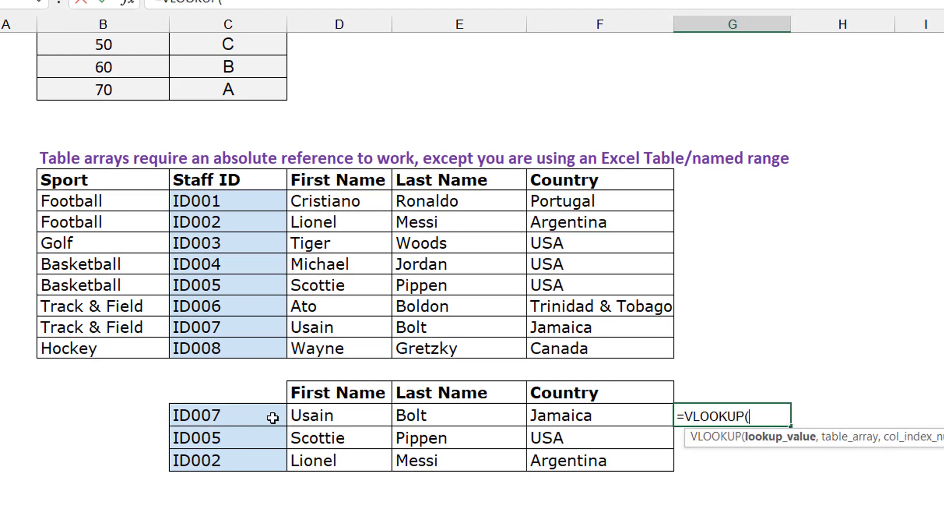
{"action": "left_click", "coordinate": [247, 416]}
{"action": "type", "text": ","}
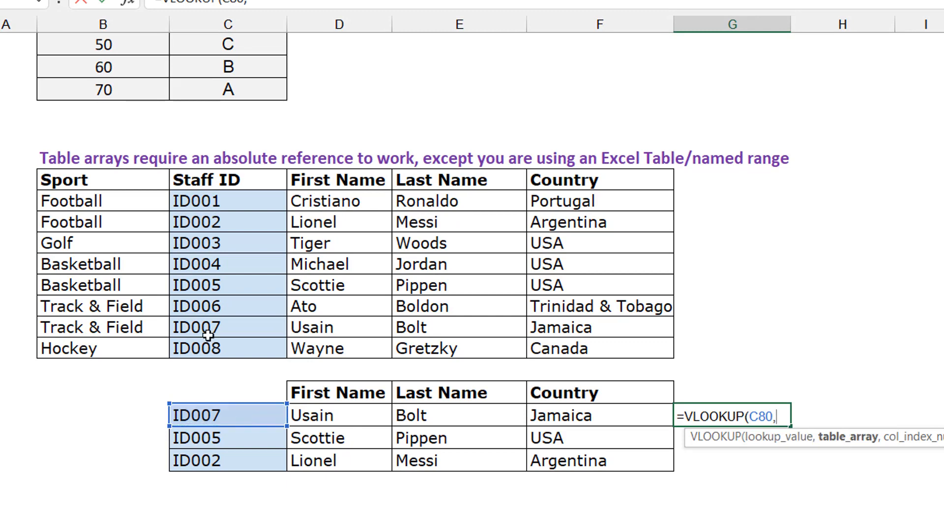
{"action": "left_click_drag", "start_coordinate": [242, 197], "coordinate": [600, 343]}
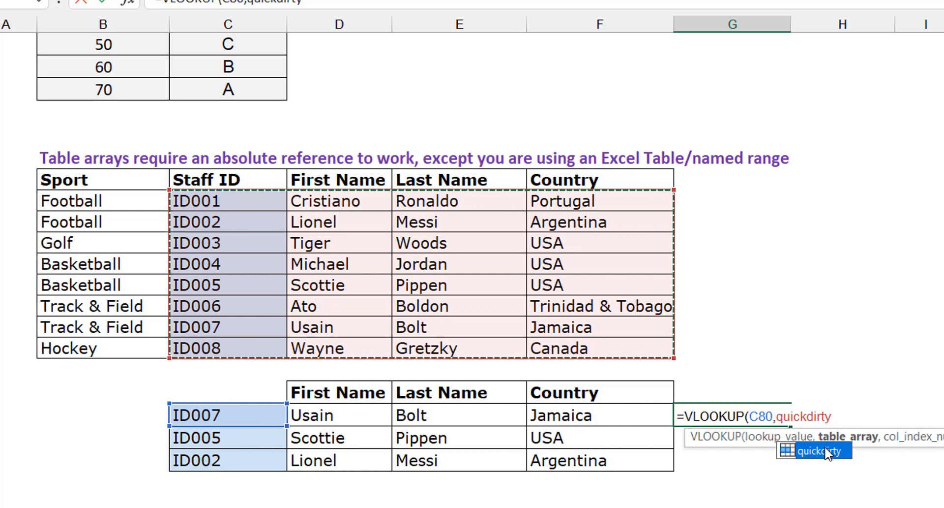
{"action": "type", "text": ","}
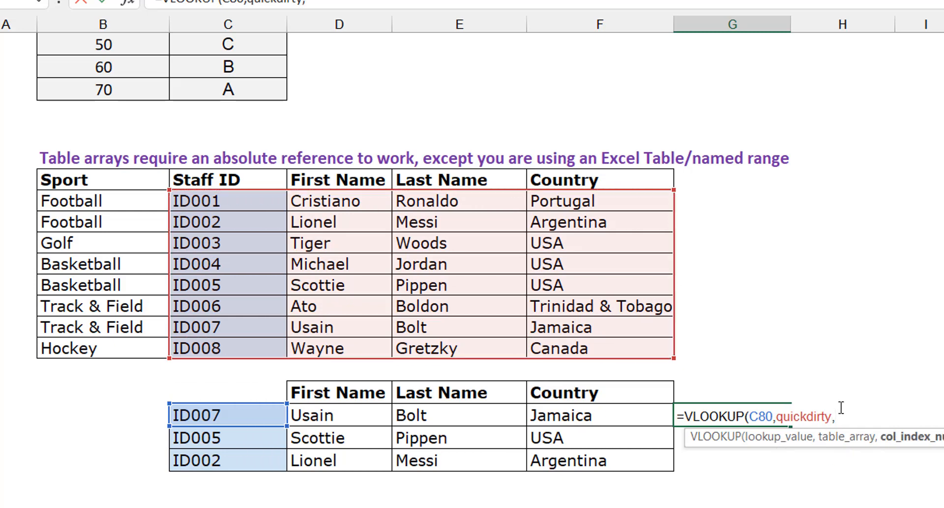
{"action": "type", "text": "2,0)"}
{"action": "key", "text": "ctrl+Return"}
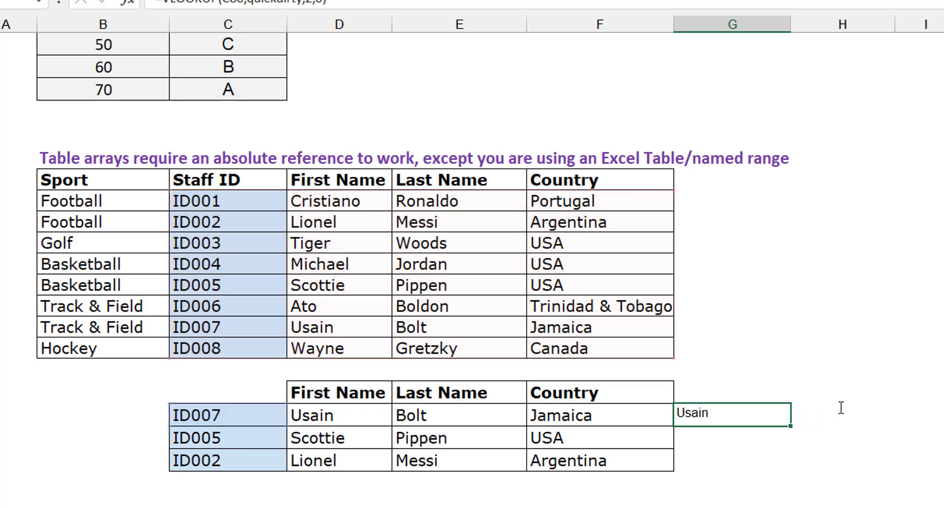
- Copy the named-range lookup formula from G80 down through G82
{"action": "key", "text": "ctrl+c"}
{"action": "key", "text": "shift+Down"}
{"action": "key", "text": "shift+Down"}
{"action": "key", "text": "ctrl+v"}
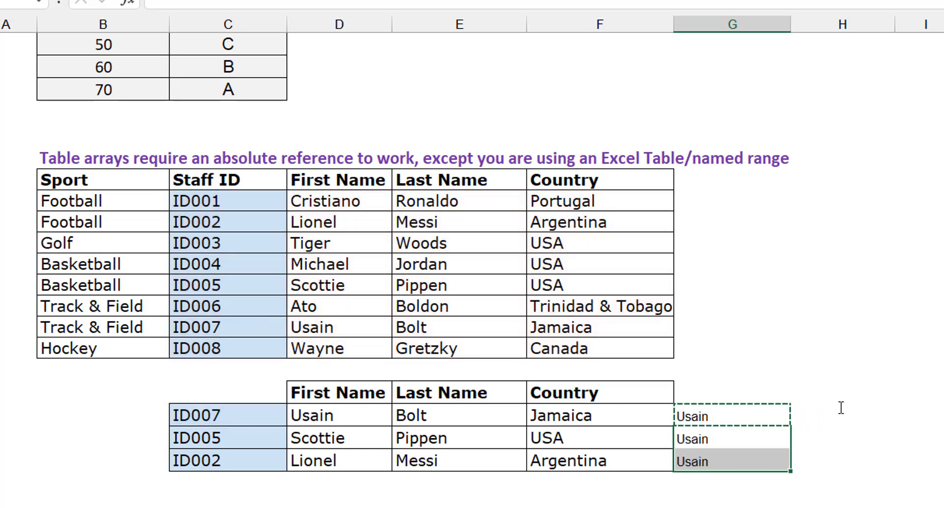
{"action": "key", "text": "Escape"}
{"action": "key", "text": "Up"}
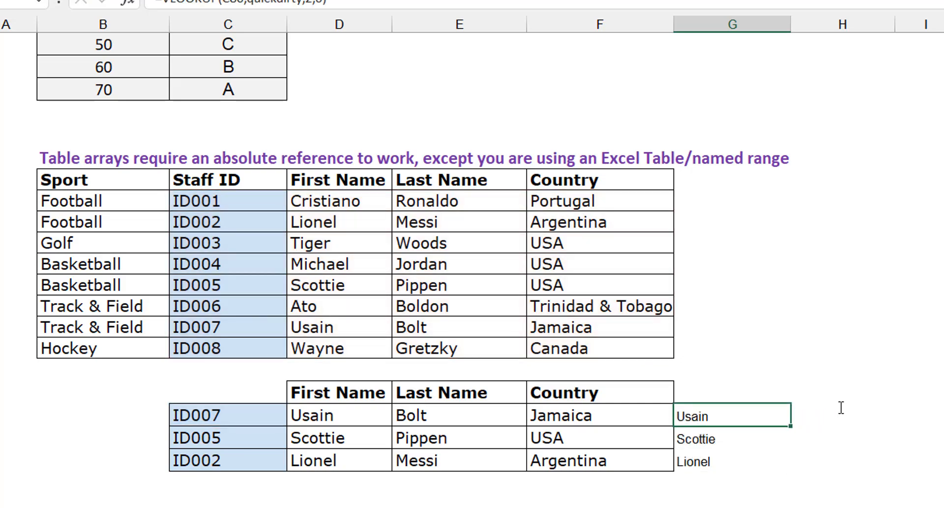
- Inspect the named-range table array used by the lookup formula in G80
{"action": "double_click", "coordinate": [743, 417]}
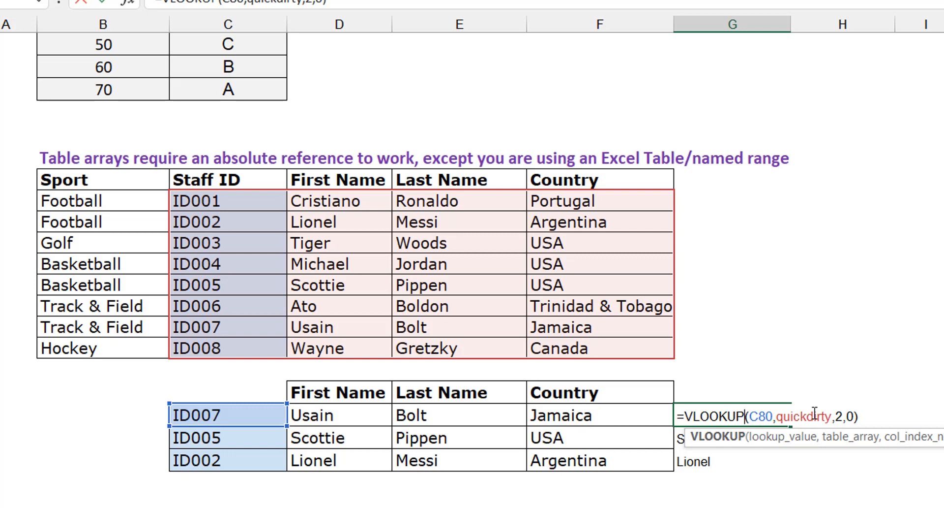
{"action": "key", "text": "ctrl+Return"}
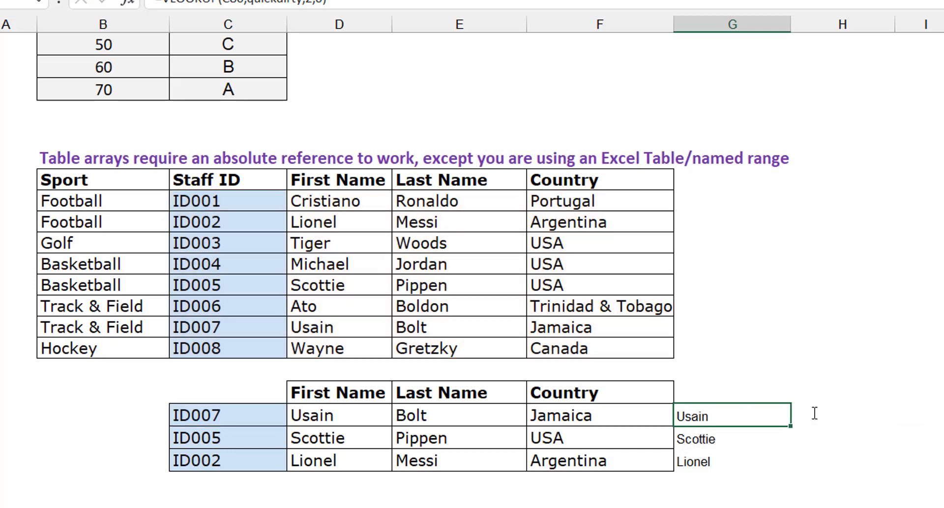
{"action": "left_click", "coordinate": [373, 239]}
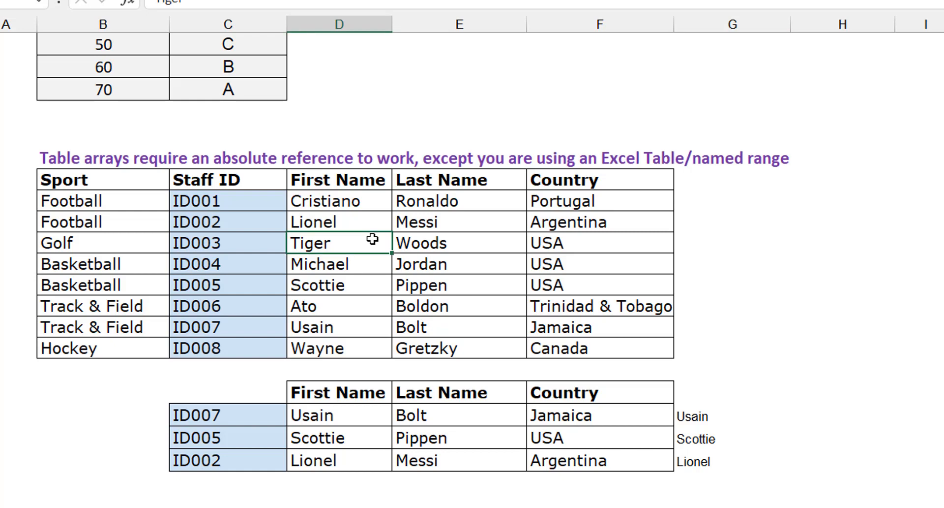
- Copy the staff data with headers from C69:F77 and paste it beside the original, starting at H69
{"action": "left_click", "coordinate": [248, 175]}
{"action": "key", "text": "ctrl+shift+Right"}
{"action": "key", "text": "ctrl+shift+Down"}
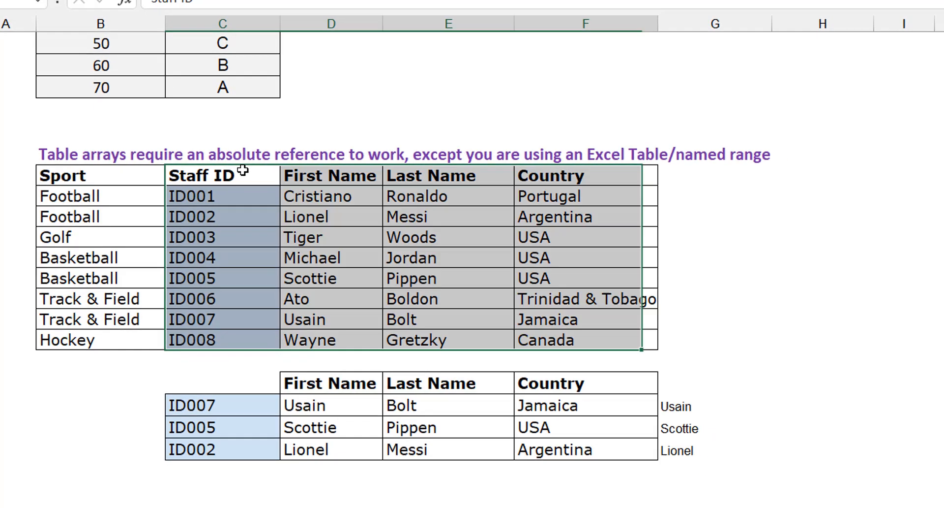
{"action": "key", "text": "ctrl+c"}
{"action": "key", "text": "ctrl+Right"}
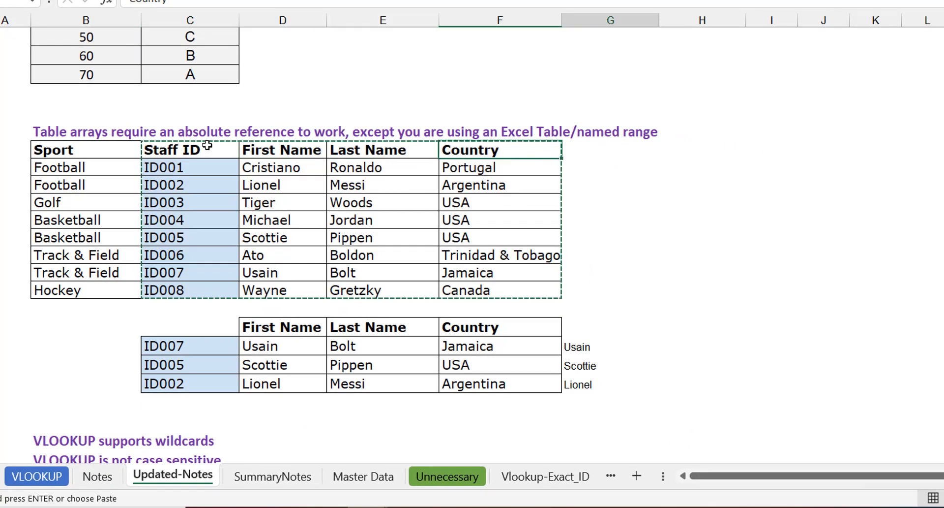
{"action": "key", "text": "Right"}
{"action": "key", "text": "Right"}
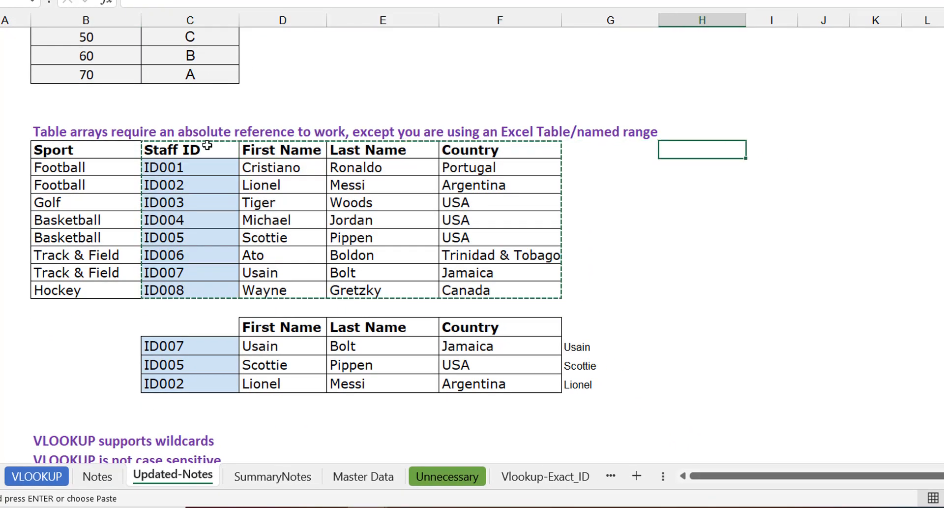
{"action": "key", "text": "ctrl+v"}
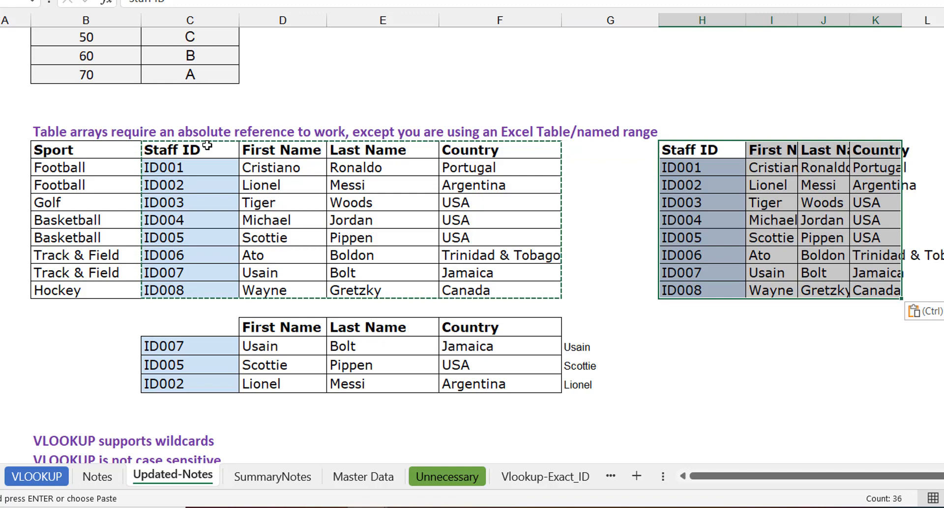
- Convert the pasted staff data in H69:K77 into an Excel Table with headers
{"action": "key", "text": "Escape"}
{"action": "key", "text": "ctrl+t"}
{"action": "key", "text": "Return"}
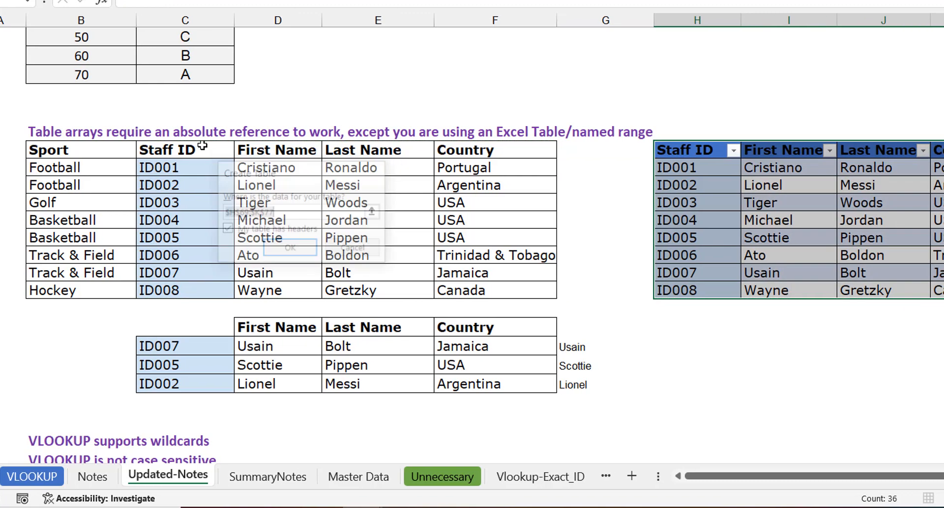
- Start a VLOOKUP formula in H80 below the Excel Table, using C80 as the lookup value
{"action": "left_click", "coordinate": [605, 343]}
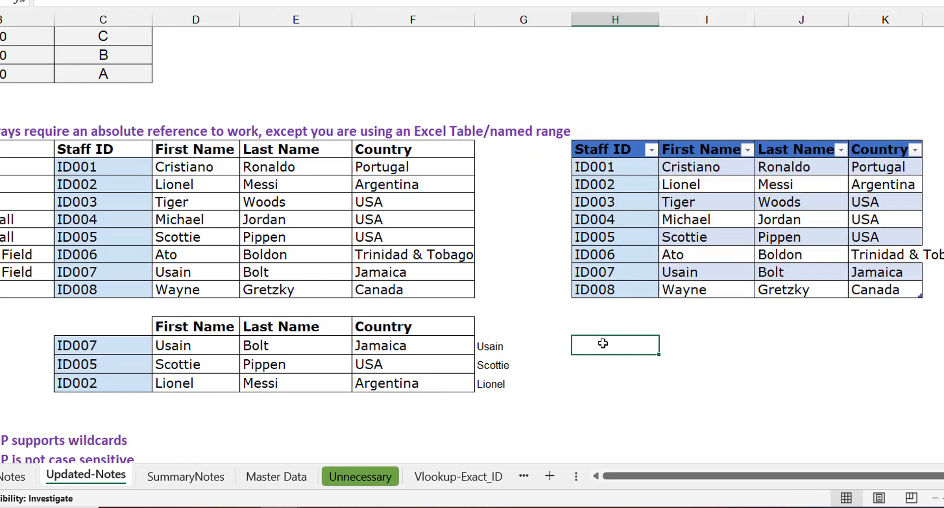
{"action": "type", "text": "=vlook"}
{"action": "key", "text": "Tab"}
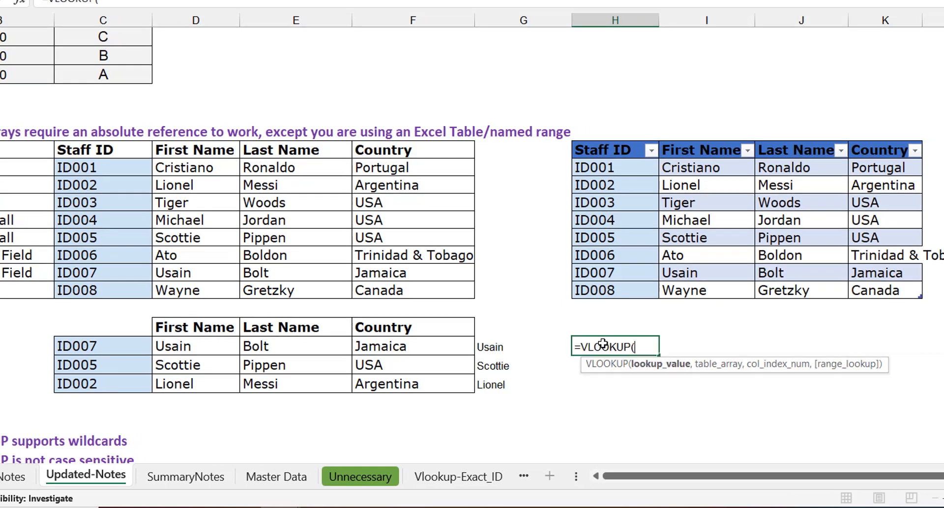
{"action": "key", "text": "Left"}
{"action": "key", "text": "Left"}
{"action": "key", "text": "Left"}
{"action": "key", "text": "Left"}
{"action": "key", "text": "Left"}
{"action": "type", "text": ","}
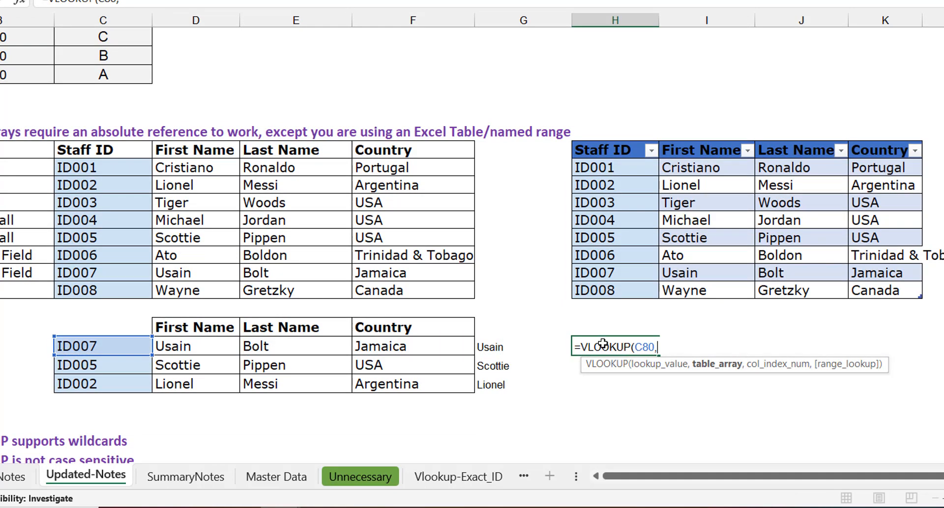
- Complete the H80 lookup with the whole Excel Table (Table5) as table array, column index 2 and exact match 0
{"action": "left_click", "coordinate": [621, 164]}
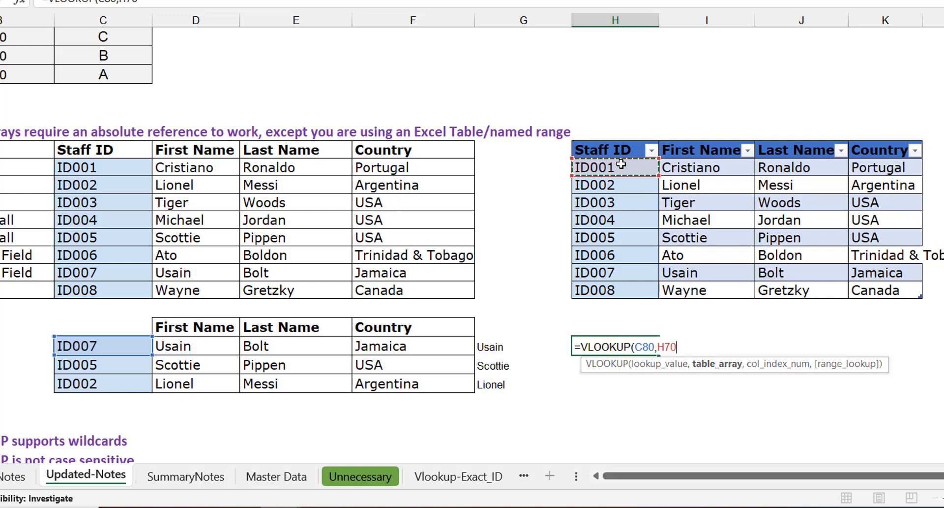
{"action": "key", "text": "ctrl+a"}
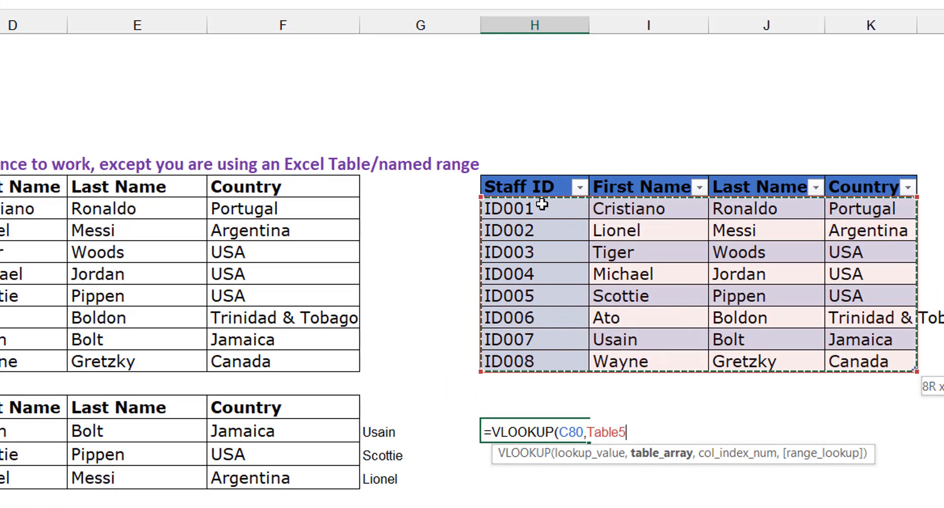
{"action": "type", "text": ",,"}
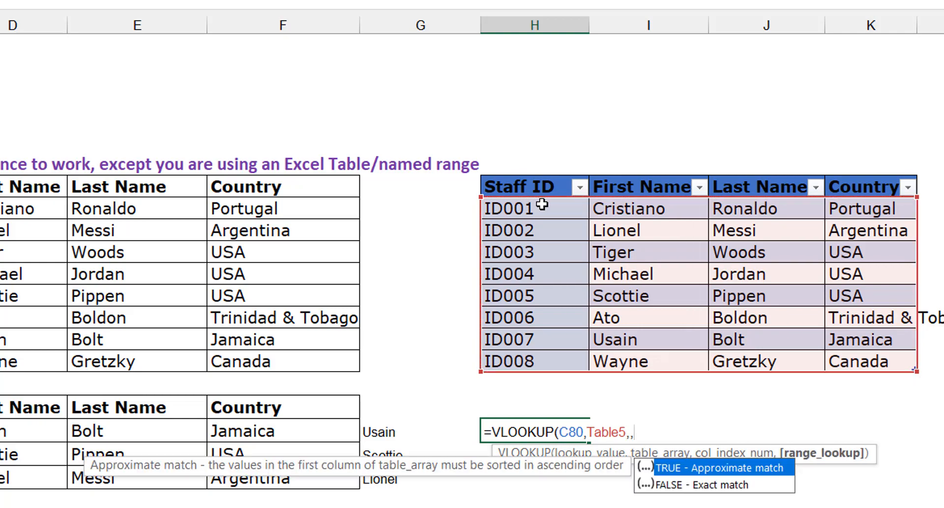
{"action": "key", "text": "BackSpace"}
{"action": "type", "text": "2,0)"}
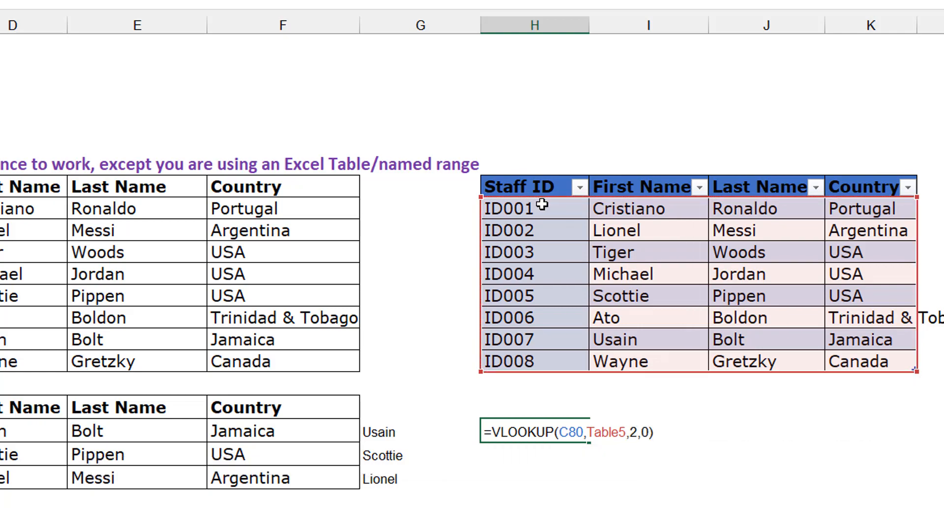
{"action": "key", "text": "Return"}
- Copy the Excel Table lookup formula from H80 into H81:H82, and inspect the table array used in H80
{"action": "key", "text": "Up"}
{"action": "key", "text": "ctrl+c"}
{"action": "key", "text": "Down"}
{"action": "key", "text": "shift+Down"}
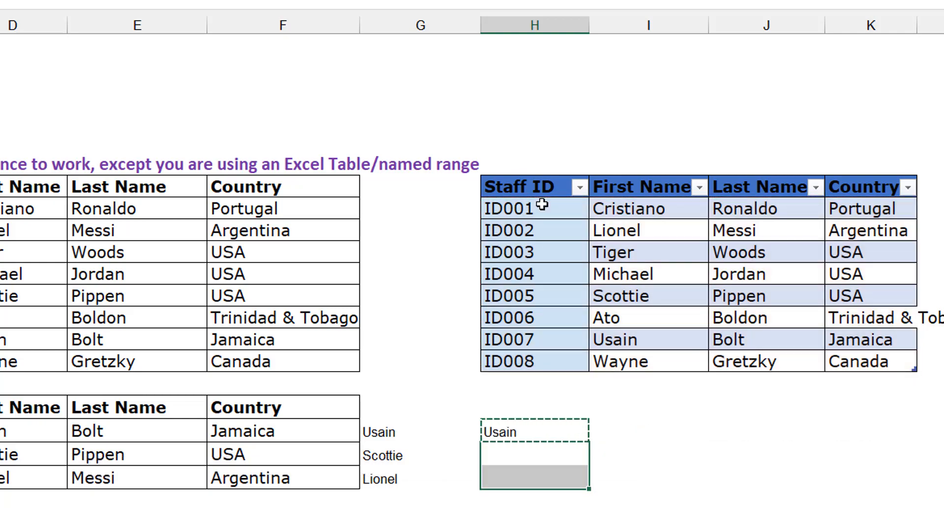
{"action": "key", "text": "ctrl+v"}
{"action": "key", "text": "Escape"}
{"action": "key", "text": "Up"}
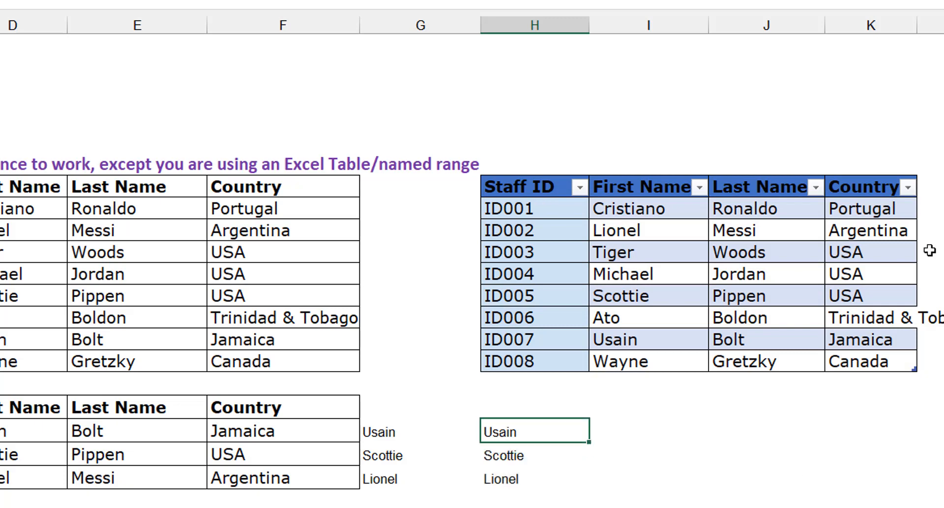
{"action": "double_click", "coordinate": [536, 432]}
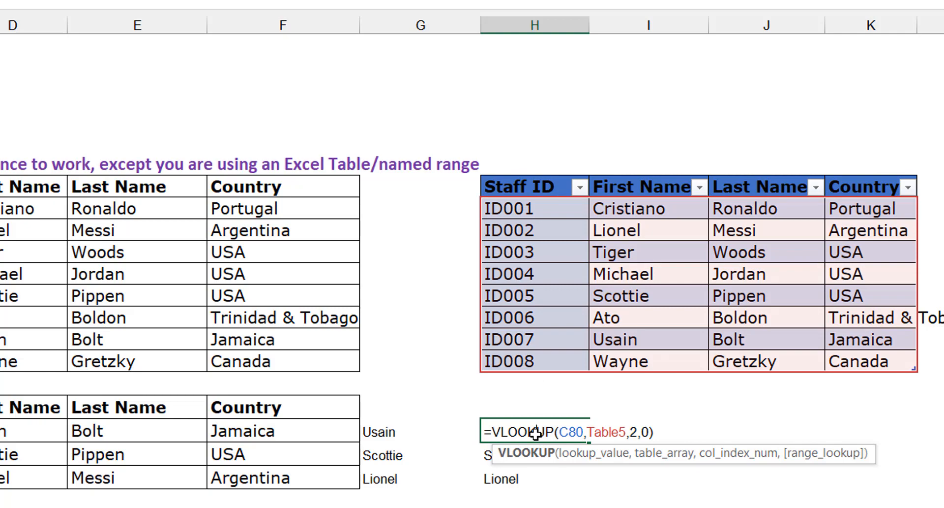
{"action": "key", "text": "Escape"}
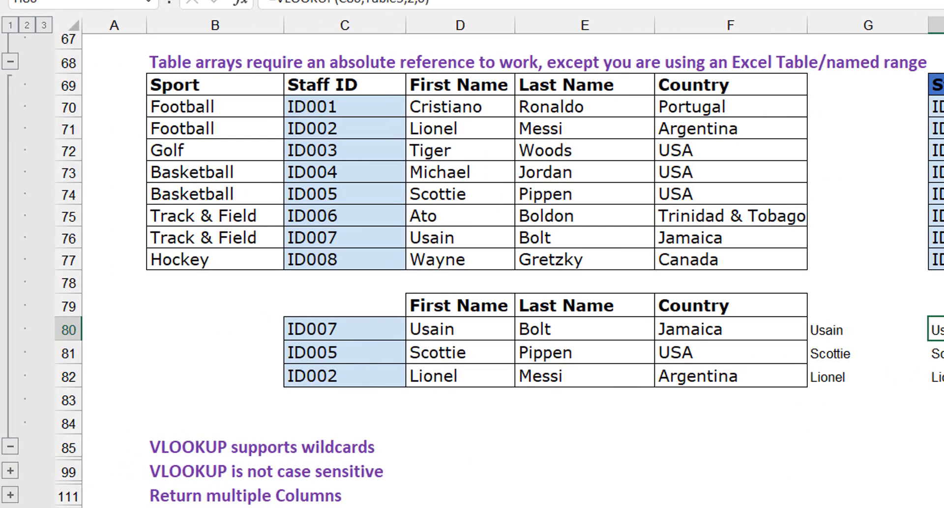
- Expand the collapsed rows under the "VLOOKUP supports wildcards" heading and select that heading in B85
{"action": "scroll", "coordinate": [472, 270], "scroll_direction": "up", "scroll_amount": 1}
{"action": "scroll", "coordinate": [472, 270], "scroll_direction": "down", "scroll_amount": 1}
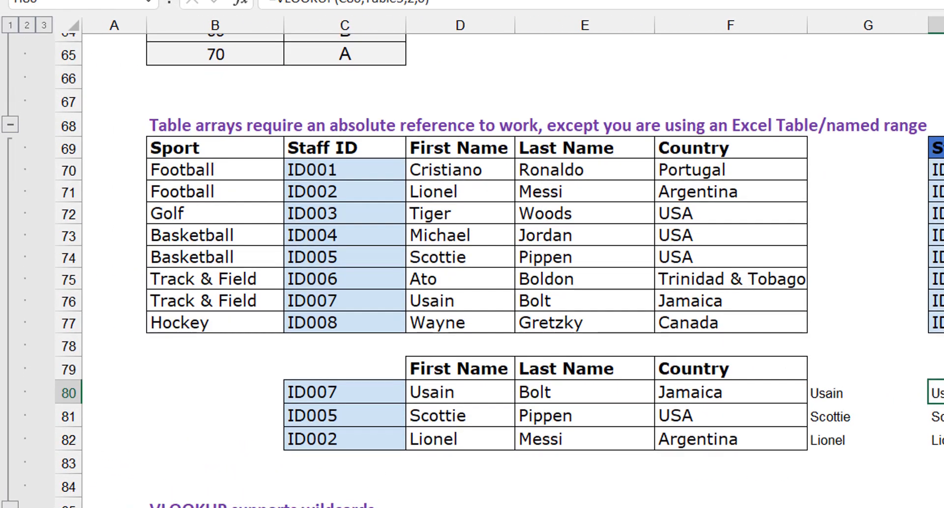
{"action": "scroll", "coordinate": [472, 270], "scroll_direction": "down", "scroll_amount": 1}
{"action": "scroll", "coordinate": [472, 270], "scroll_direction": "down", "scroll_amount": 1}
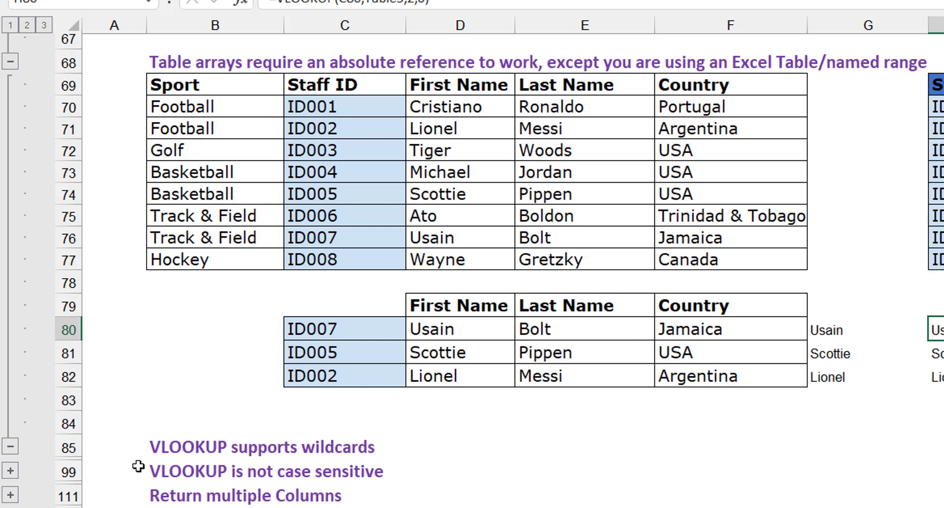
{"action": "left_click", "coordinate": [10, 472]}
{"action": "scroll", "coordinate": [13, 481], "scroll_direction": "down", "scroll_amount": 3}
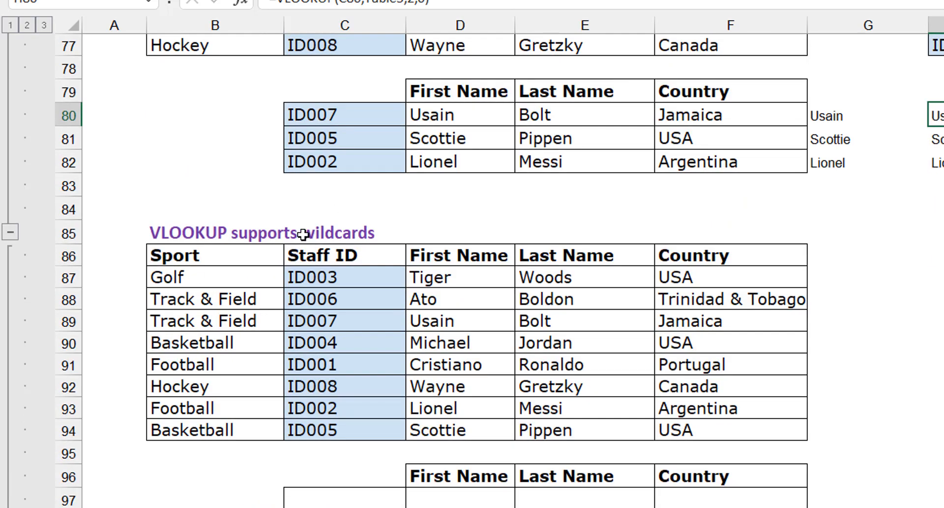
{"action": "left_click", "coordinate": [233, 229]}
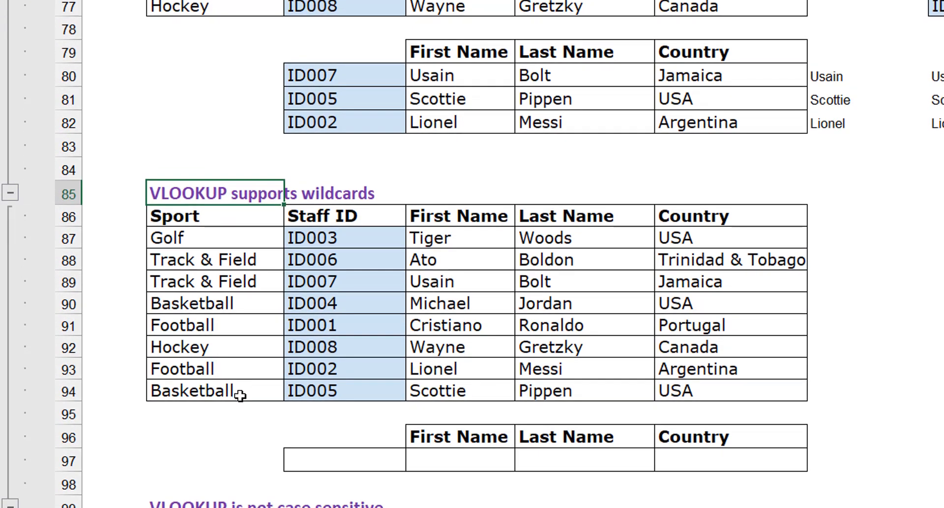
- Examine the Sport entries in the wildcard data and the first name on the Basketball row 90
{"action": "left_click", "coordinate": [345, 457]}
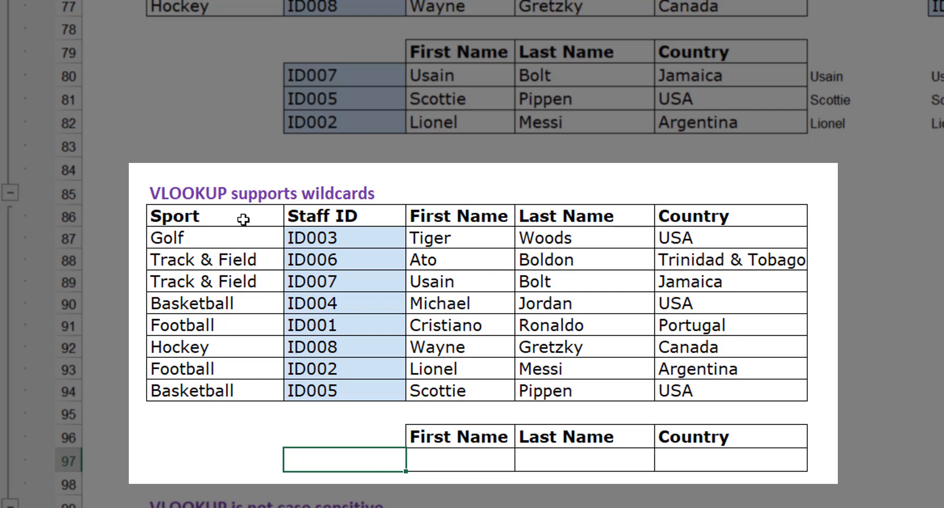
{"action": "left_click", "coordinate": [242, 234]}
{"action": "key", "text": "Down"}
{"action": "key", "text": "Down"}
{"action": "key", "text": "Down"}
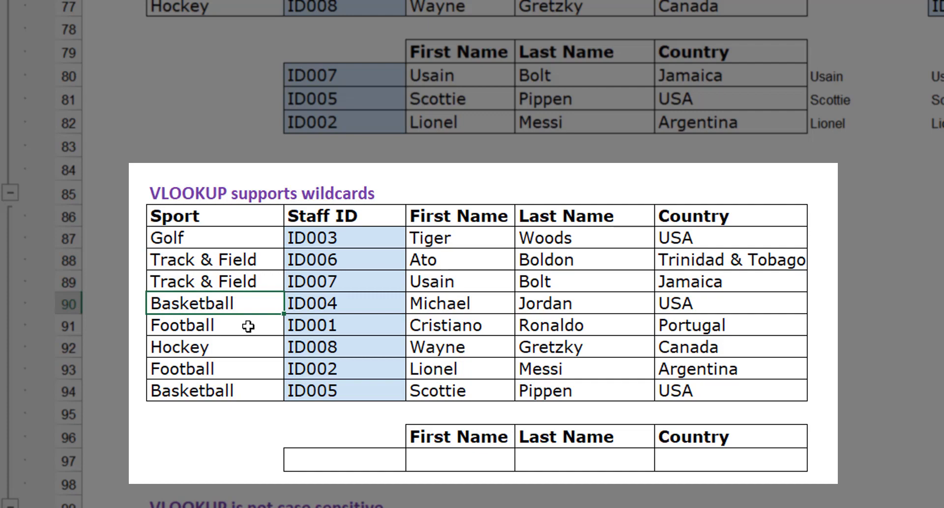
{"action": "key", "text": "Right"}
{"action": "key", "text": "Right"}
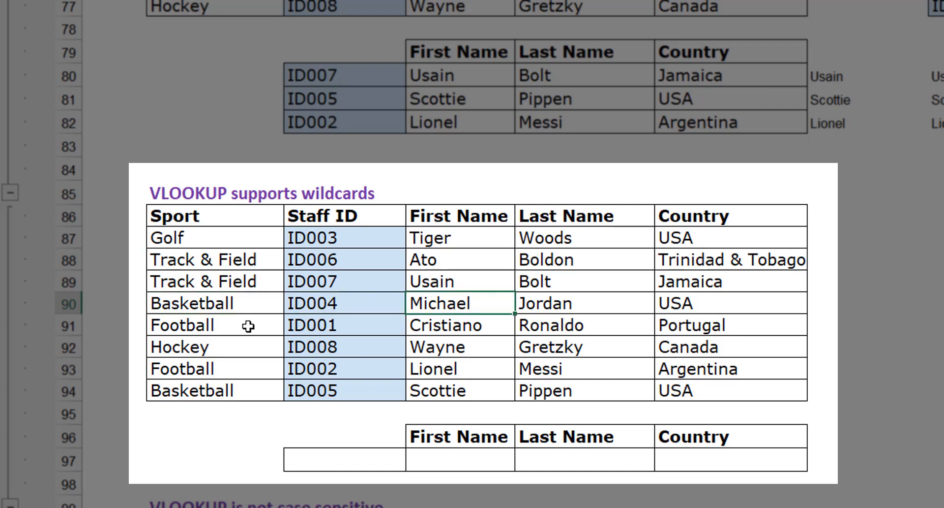
{"action": "key", "text": "Left"}
{"action": "key", "text": "Left"}
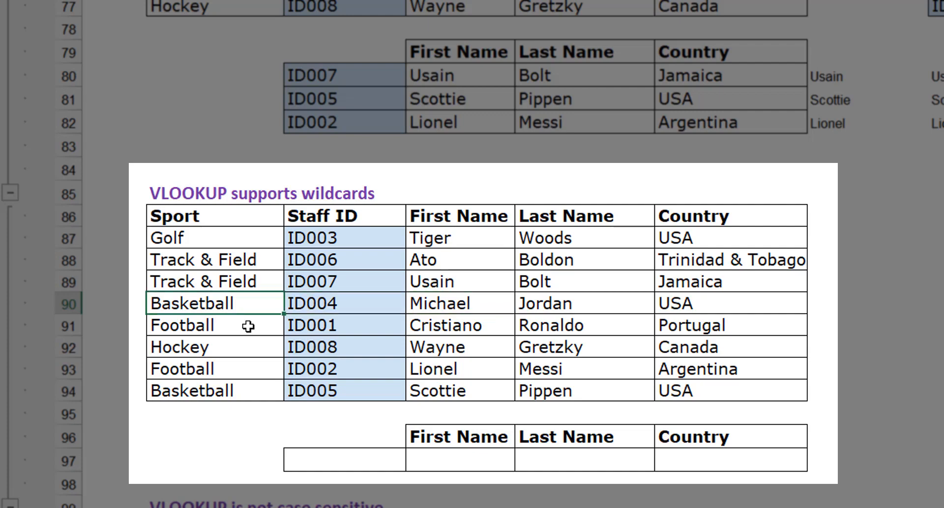
- Enter the partial text ball in C97 and start a VLOOKUP formula in D97 under First Name
{"action": "left_click", "coordinate": [355, 460]}
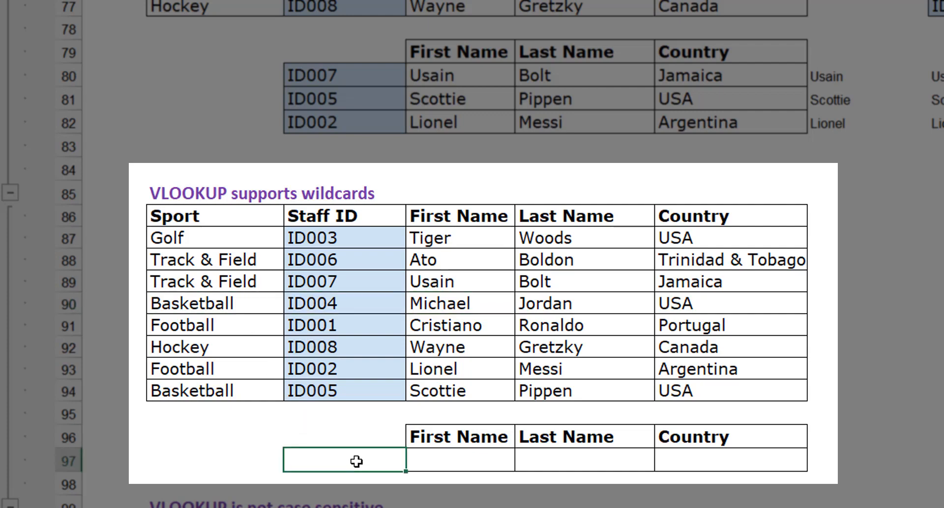
{"action": "type", "text": "bask"}
{"action": "key", "text": "BackSpace"}
{"action": "key", "text": "BackSpace"}
{"action": "key", "text": "BackSpace"}
{"action": "type", "text": "all"}
{"action": "key", "text": "Tab"}
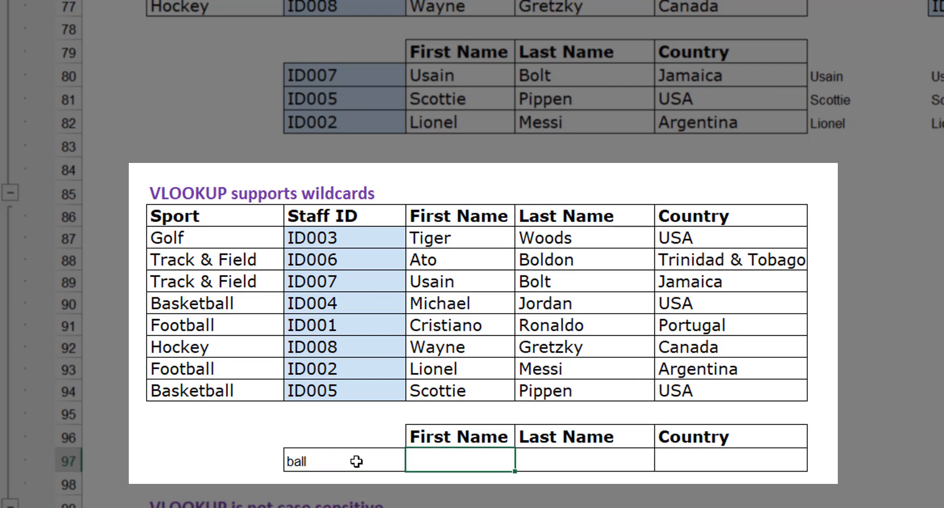
{"action": "type", "text": "=vloo"}
{"action": "key", "text": "Tab"}
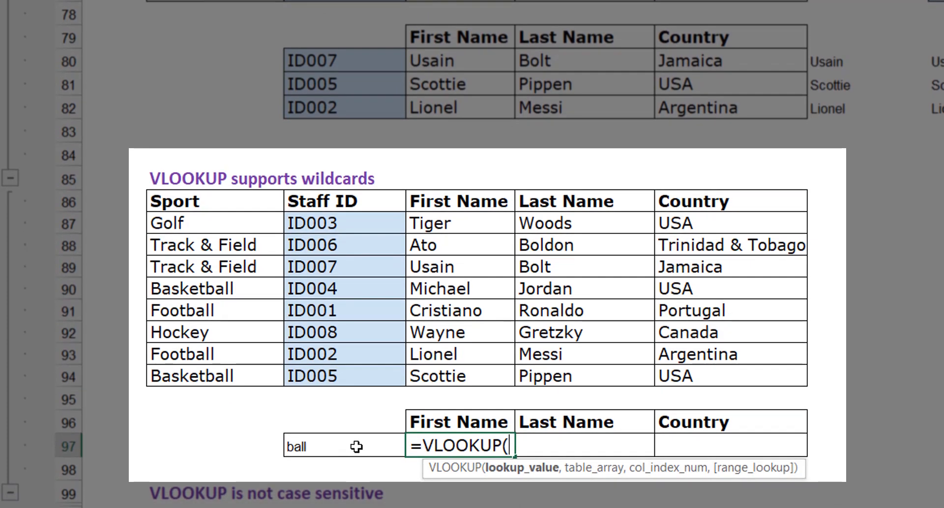
{"action": "left_click", "coordinate": [357, 446]}
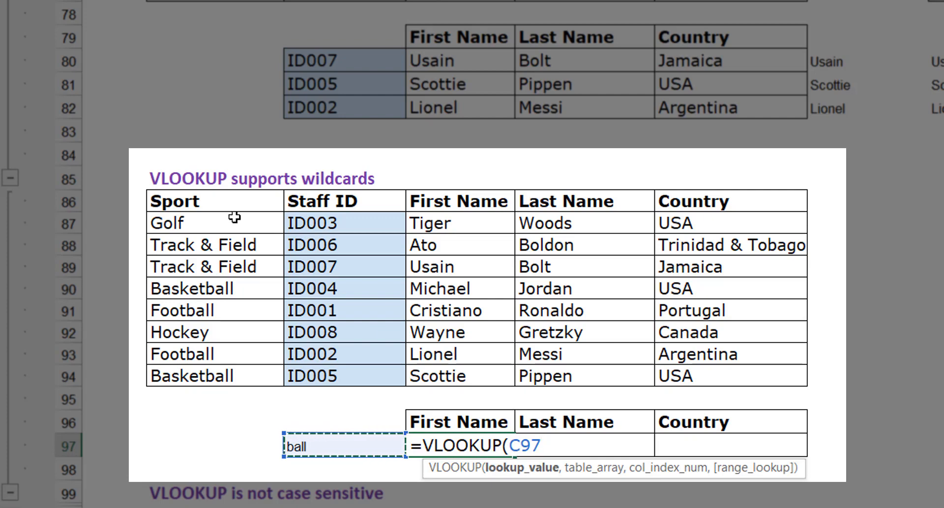
{"action": "key", "text": "BackSpace"}
{"action": "key", "text": "BackSpace"}
{"action": "key", "text": "BackSpace"}
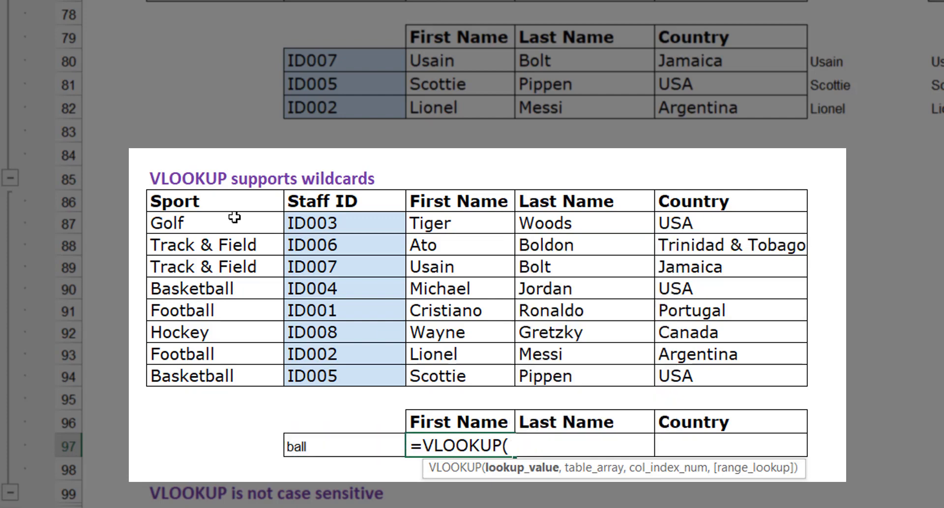
- Build the D97 VLOOKUP's lookup value with wildcards on both sides of C97, as "*"&C97&"*"
{"action": "type", "text": "\"*"}
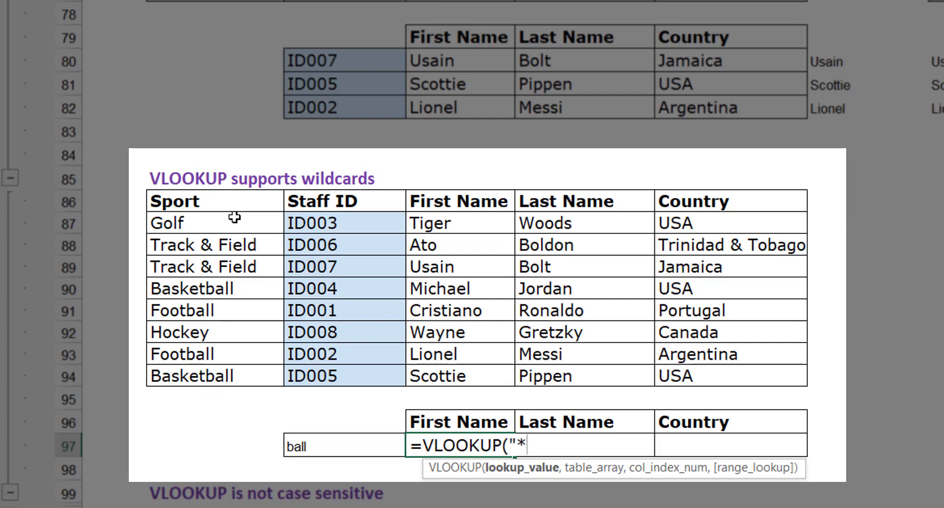
{"action": "type", "text": "\"&"}
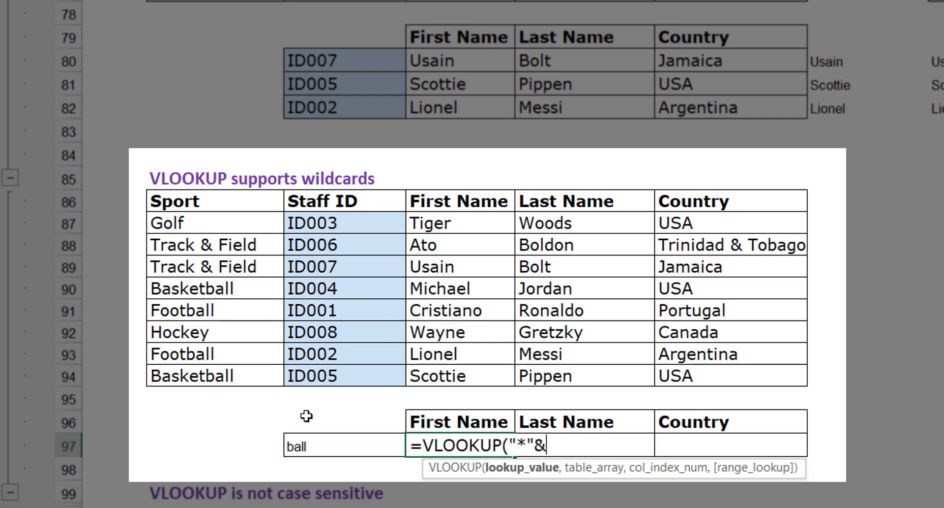
{"action": "left_click", "coordinate": [332, 443]}
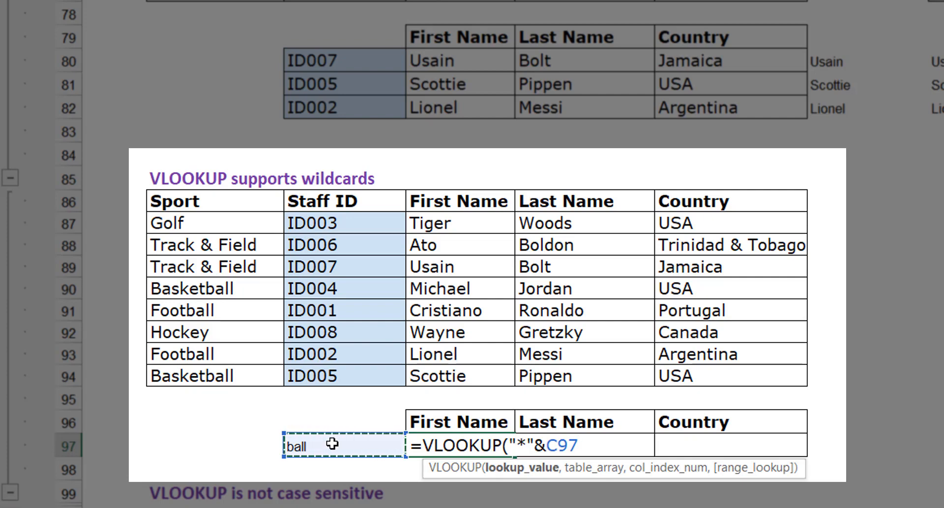
{"action": "type", "text": "&\"*"}
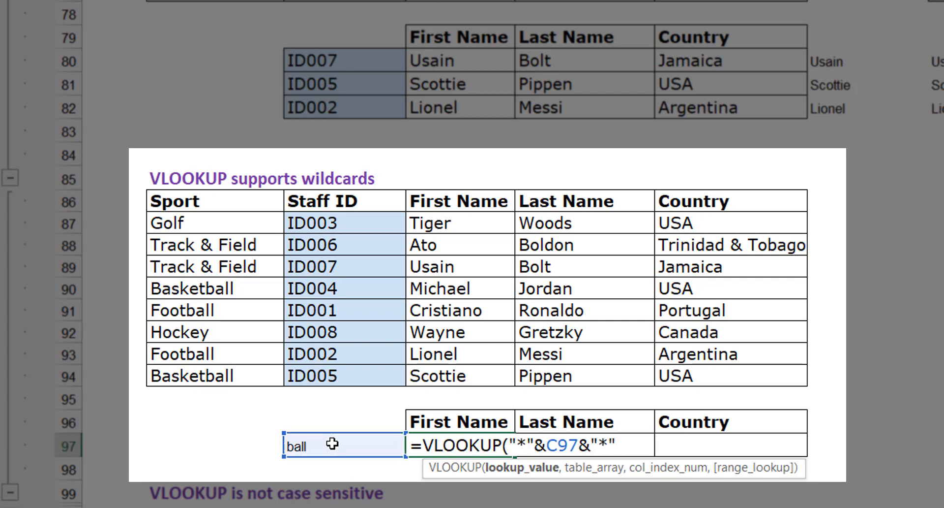
- Complete the wildcard VLOOKUP in D97 with table array $B$87:$F$94, column 3 and exact match 0, and check the matching row
{"action": "type", "text": "\","}
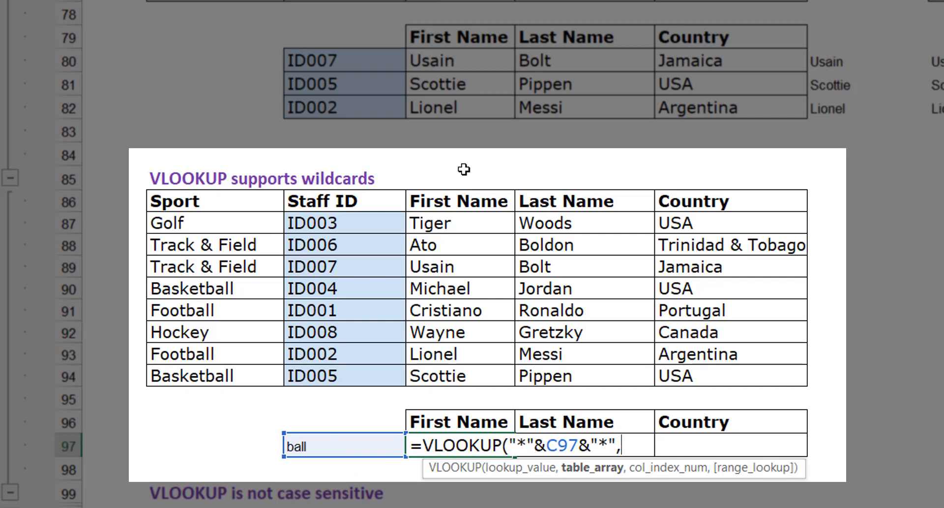
{"action": "left_click_drag", "start_coordinate": [206, 221], "coordinate": [718, 380]}
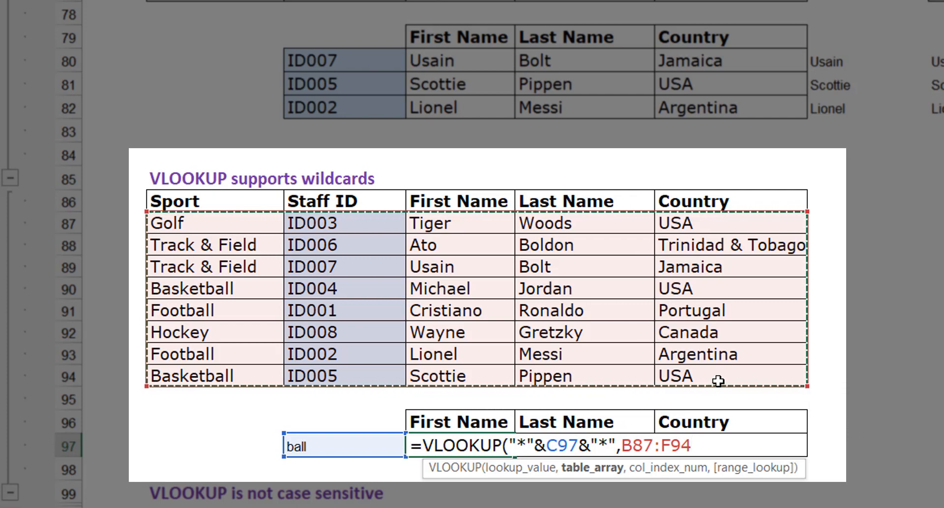
{"action": "key", "text": "F4"}
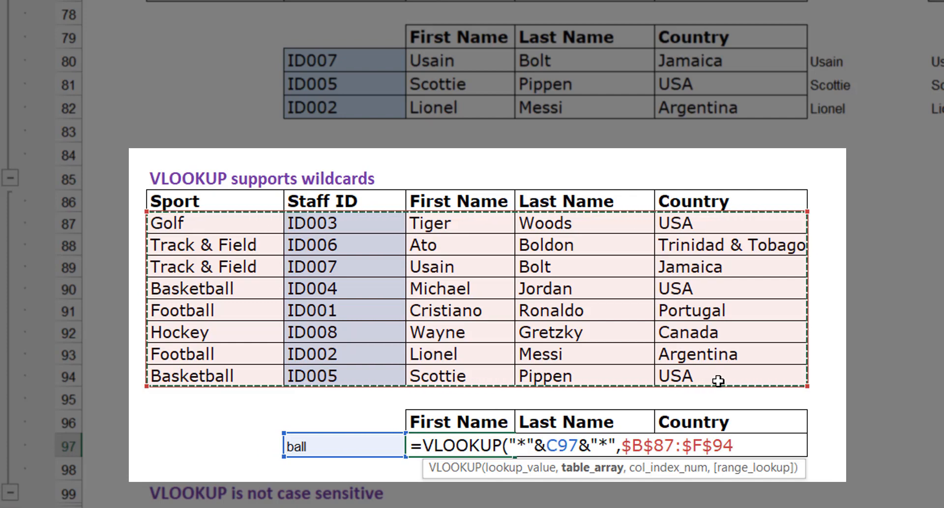
{"action": "type", "text": ","}
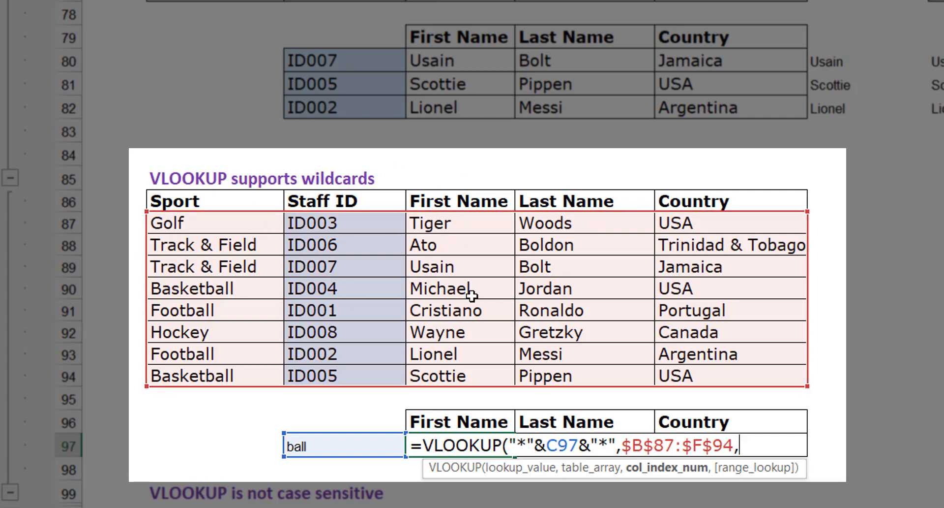
{"action": "type", "text": "3,0)"}
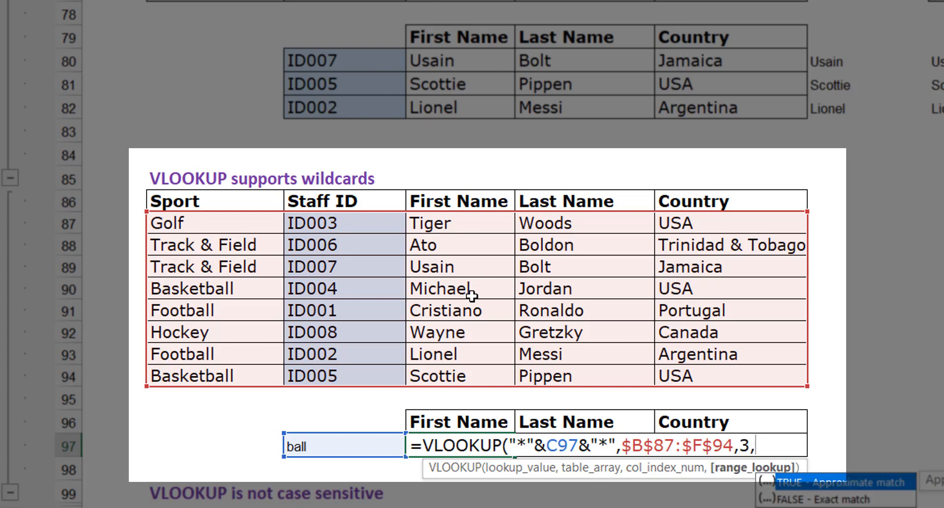
{"action": "key", "text": "ctrl+Return"}
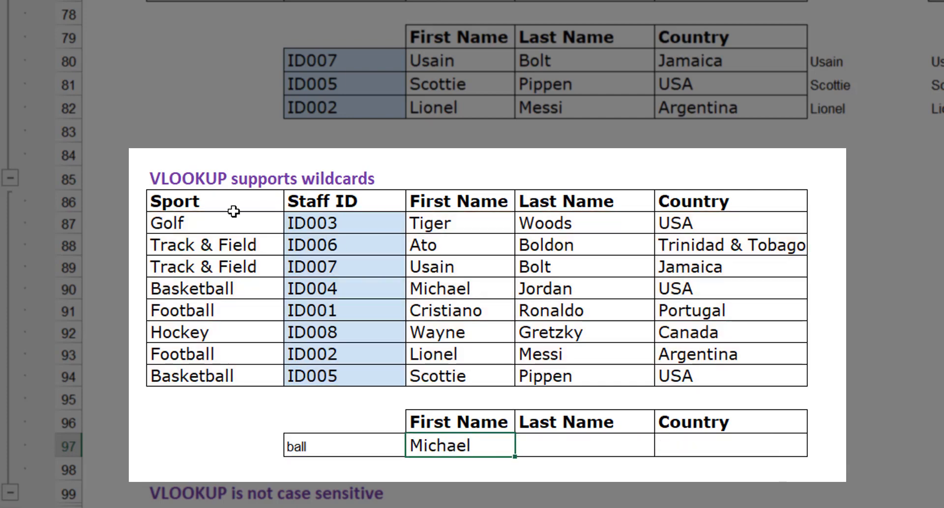
{"action": "left_click", "coordinate": [251, 288]}
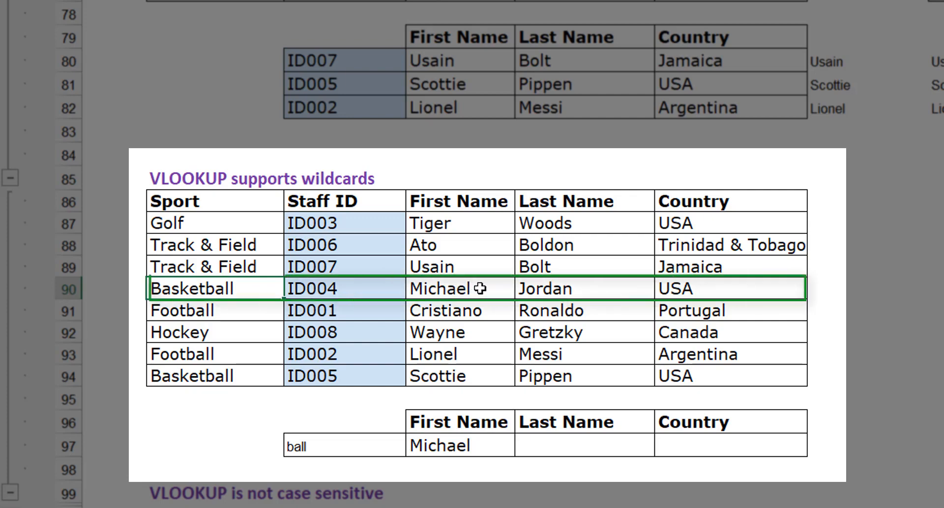
- Change the sport in B89 to "fussball sport"
{"action": "left_click", "coordinate": [255, 266]}
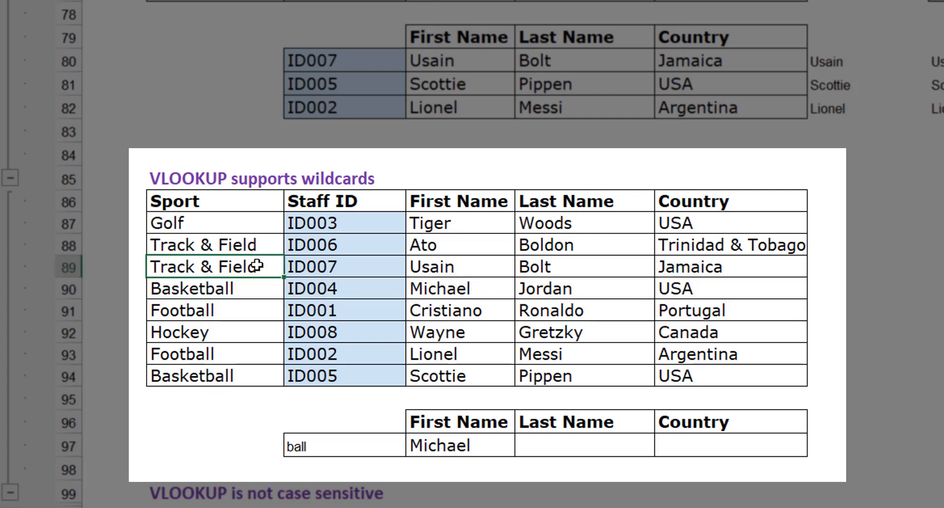
{"action": "type", "text": "fussball"}
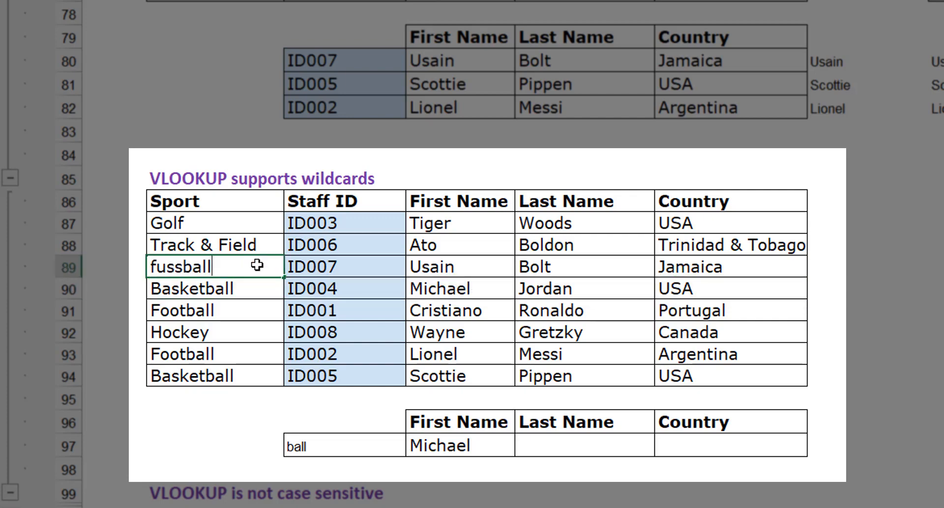
{"action": "type", "text": " sport"}
{"action": "key", "text": "ctrl+Return"}
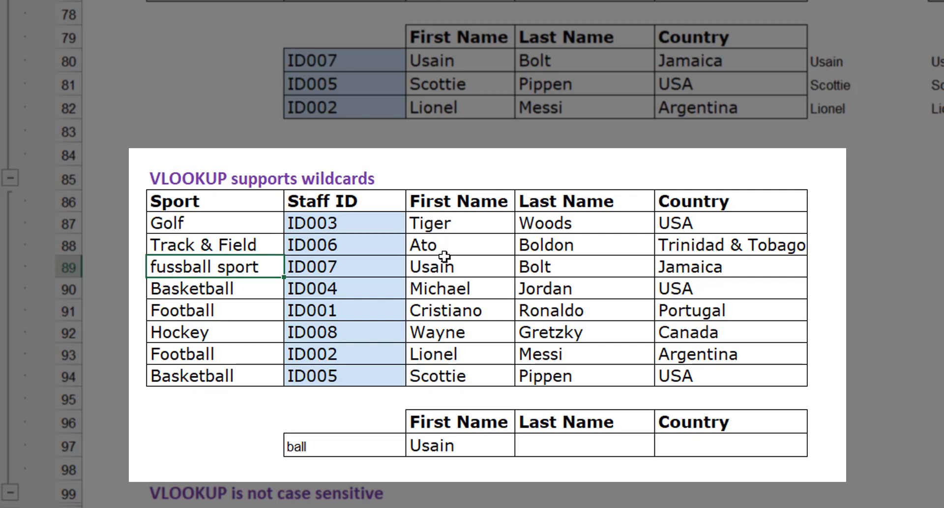
- Replace the lookup value in D97's VLOOKUP formula with the hard-coded wildcard text "*ball*"
{"action": "left_click", "coordinate": [445, 445]}
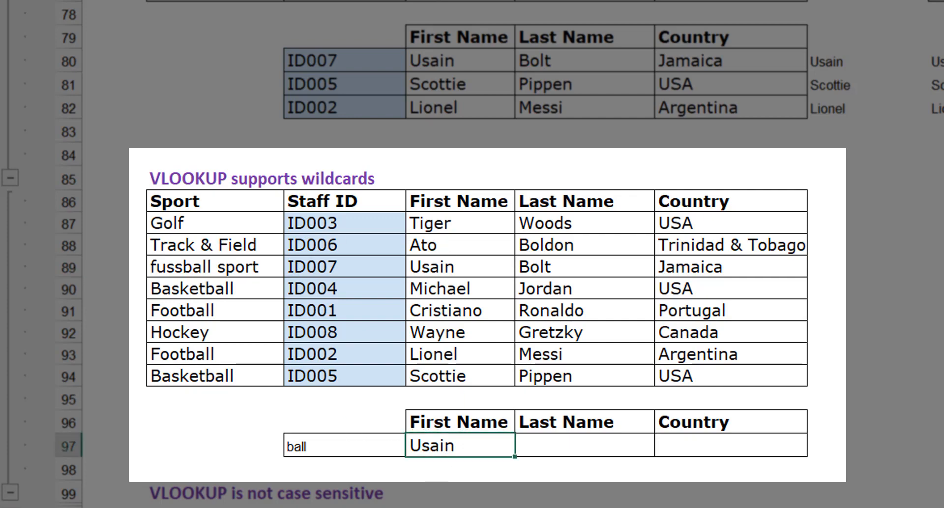
{"action": "left_click_drag", "start_coordinate": [289, 28], "coordinate": [358, 28]}
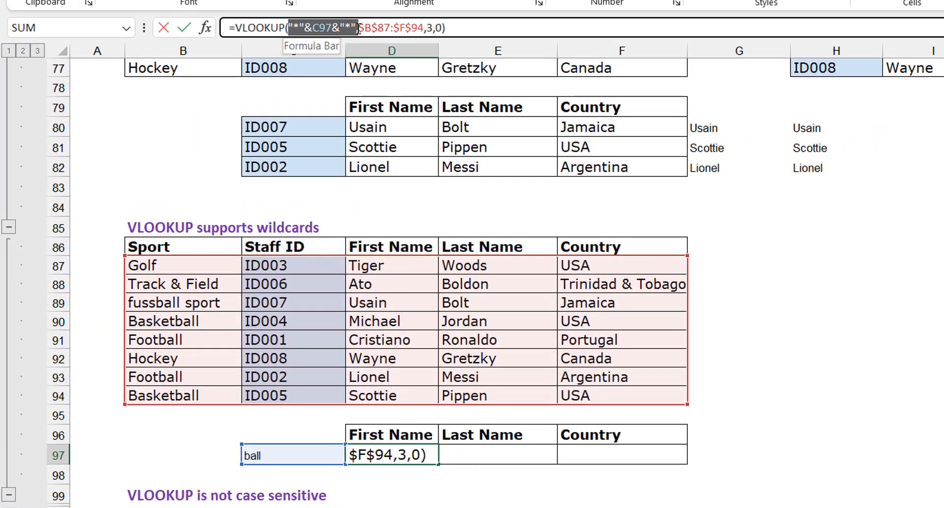
{"action": "type", "text": "*"}
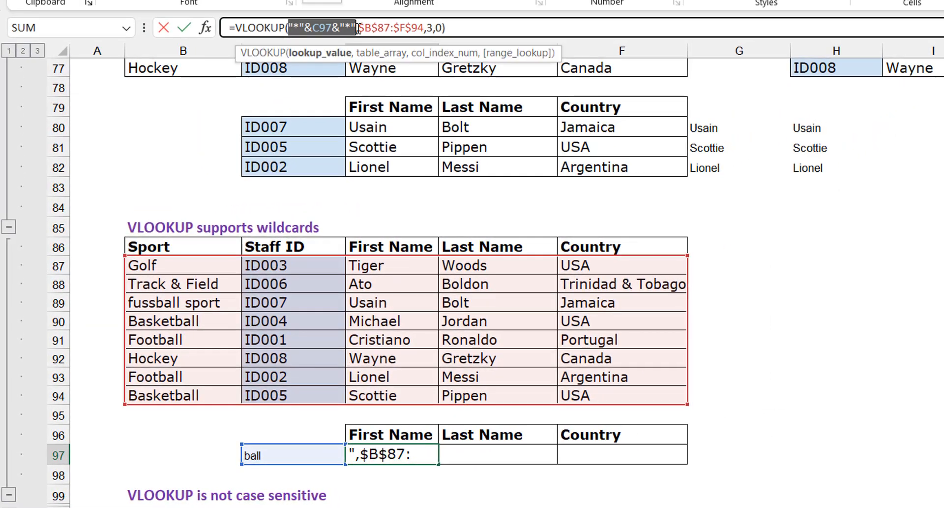
{"action": "type", "text": "b"}
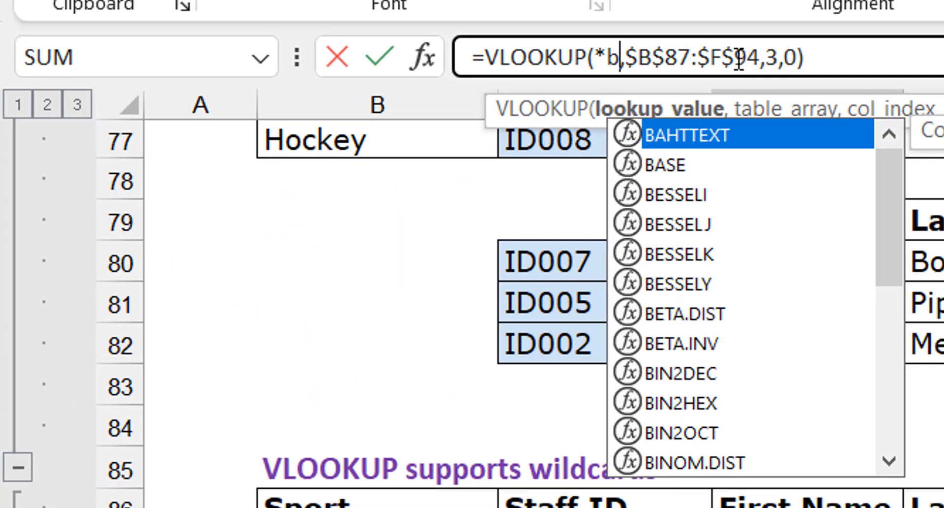
{"action": "key", "text": "BackSpace"}
{"action": "key", "text": "BackSpace"}
{"action": "type", "text": "\"8ball*"}
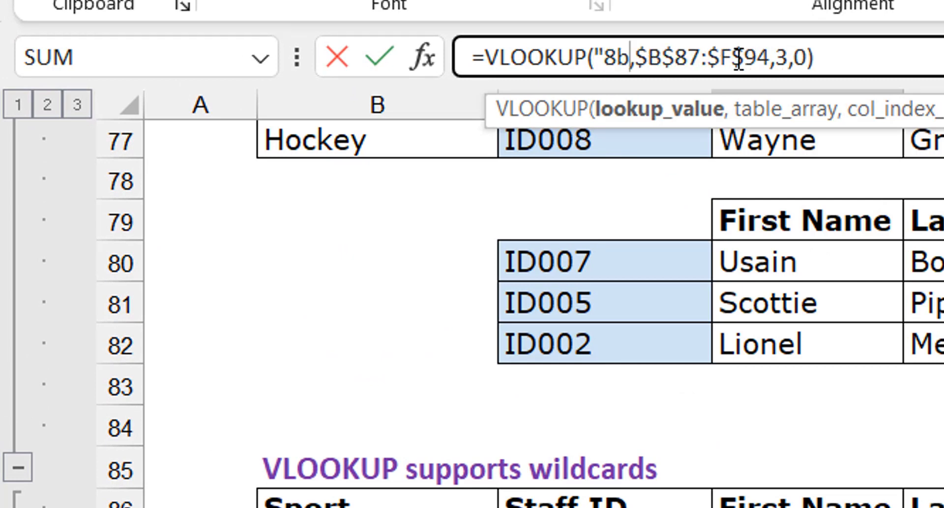
{"action": "type", "text": "\""}
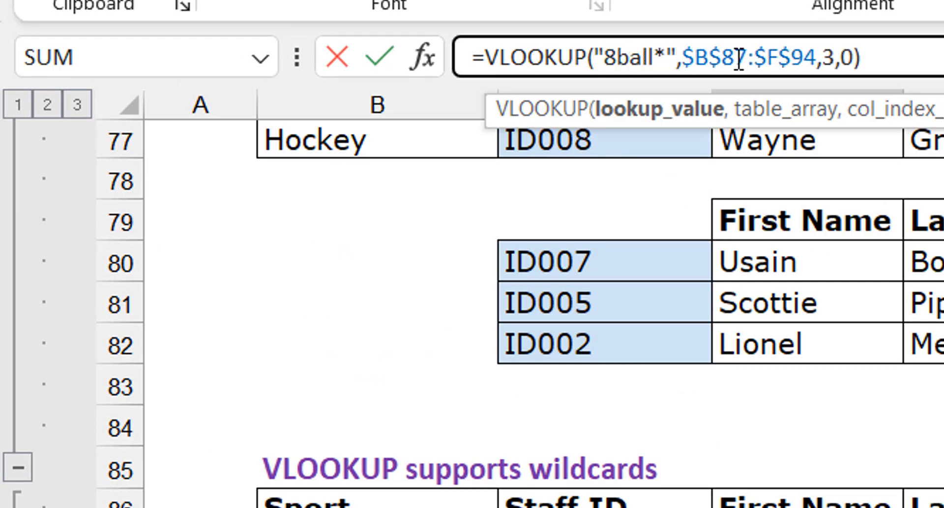
{"action": "key", "text": "Left"}
{"action": "key", "text": "Left"}
{"action": "key", "text": "Left"}
{"action": "key", "text": "Left"}
{"action": "key", "text": "Left"}
{"action": "key", "text": "BackSpace"}
{"action": "type", "text": "*"}
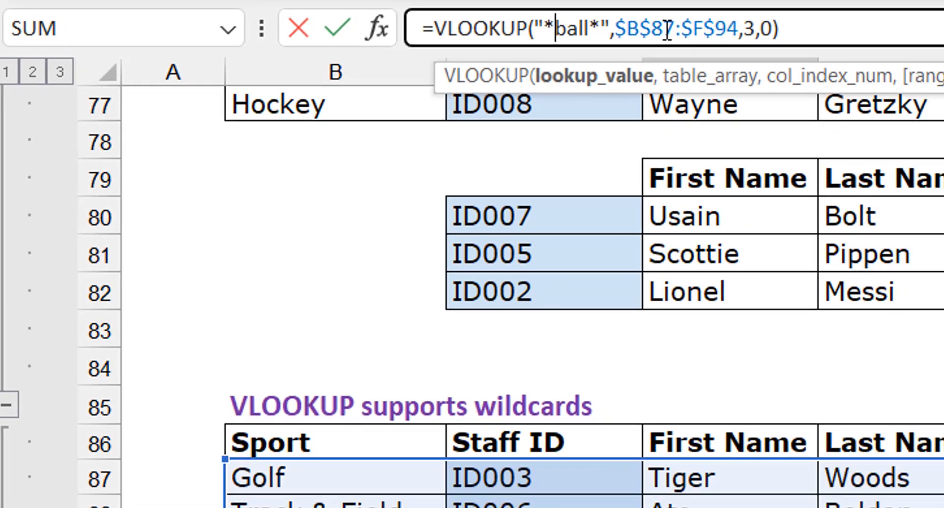
{"action": "key", "text": "Return"}
{"action": "key", "text": "Up"}
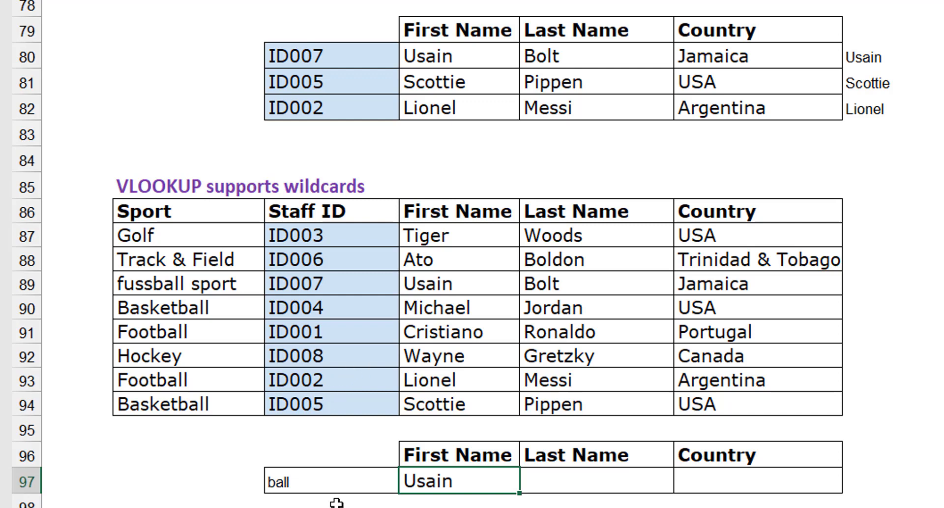
- Try "key" as the search term in C97, and undo back to the formula that references C97
{"action": "left_click", "coordinate": [325, 483]}
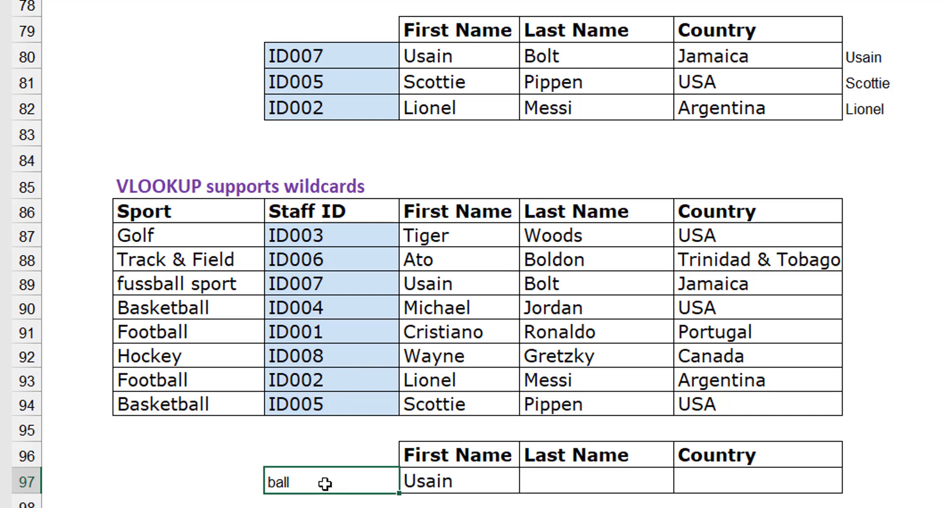
{"action": "type", "text": "key"}
{"action": "key", "text": "Escape"}
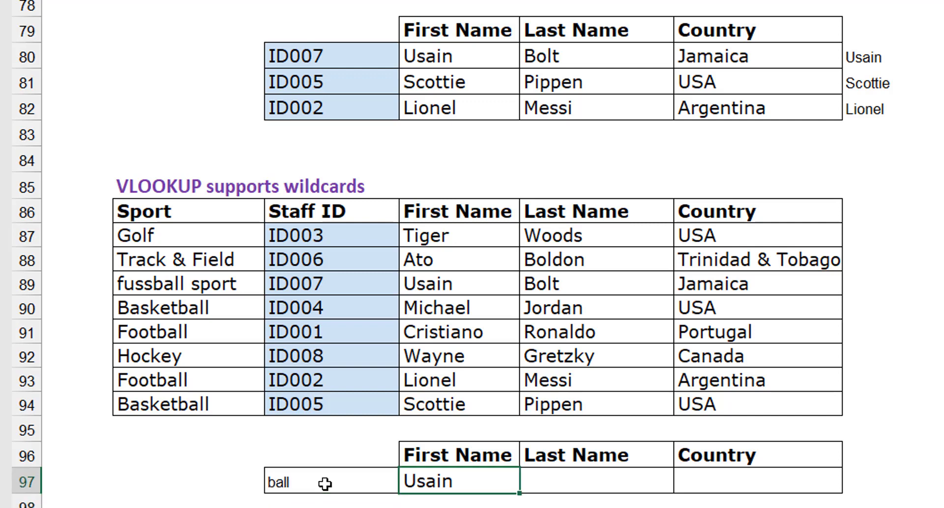
- Set the search term in C97 to "key" and inspect the matching Sport entry and the lookup formula in D97
{"action": "type", "text": "key"}
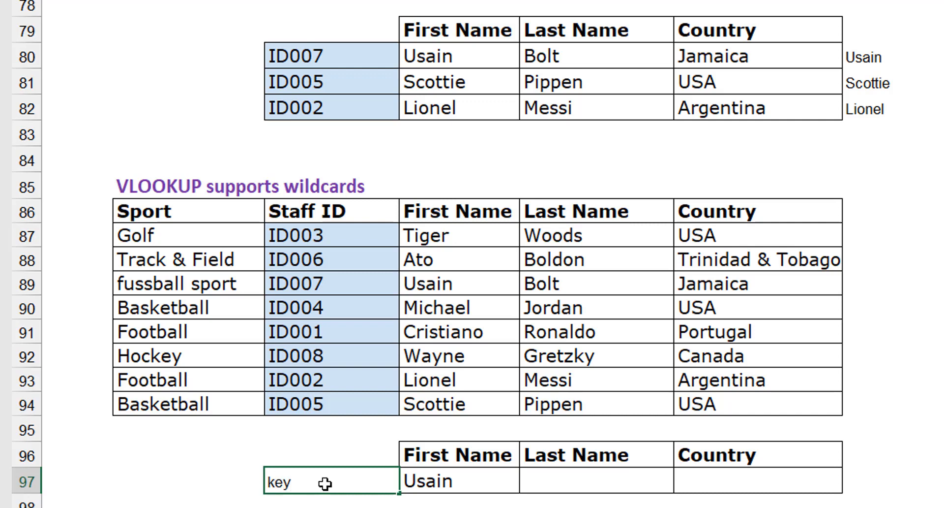
{"action": "key", "text": "Return"}
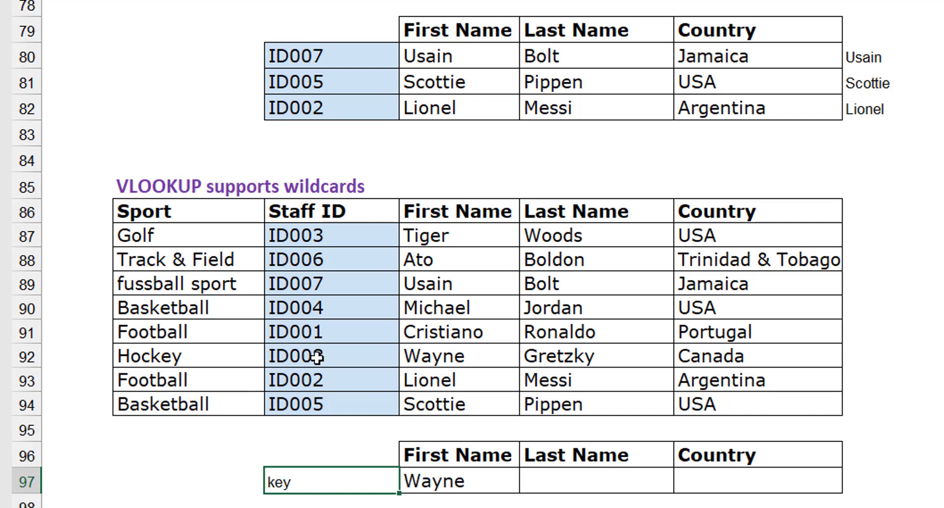
{"action": "left_click", "coordinate": [171, 353]}
{"action": "left_click", "coordinate": [320, 482]}
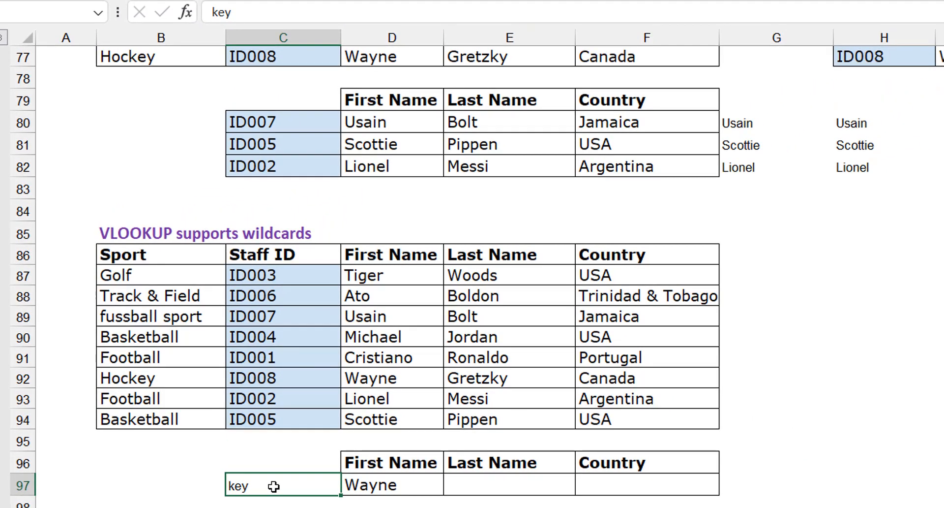
{"action": "left_click", "coordinate": [422, 486]}
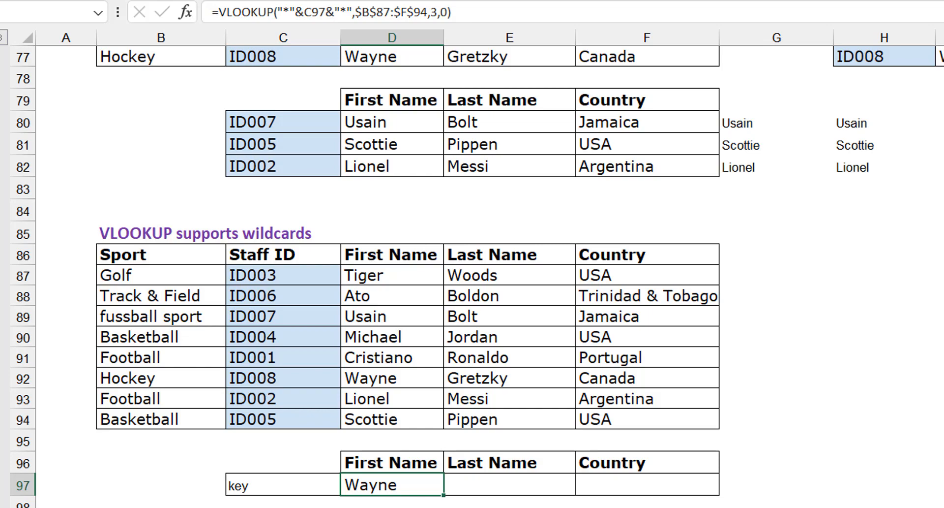
- Start a VLOOKUP formula in F101 of the case sensitivity example, using E101 as the lookup value
{"action": "scroll", "coordinate": [434, 413], "scroll_direction": "down", "scroll_amount": 1}
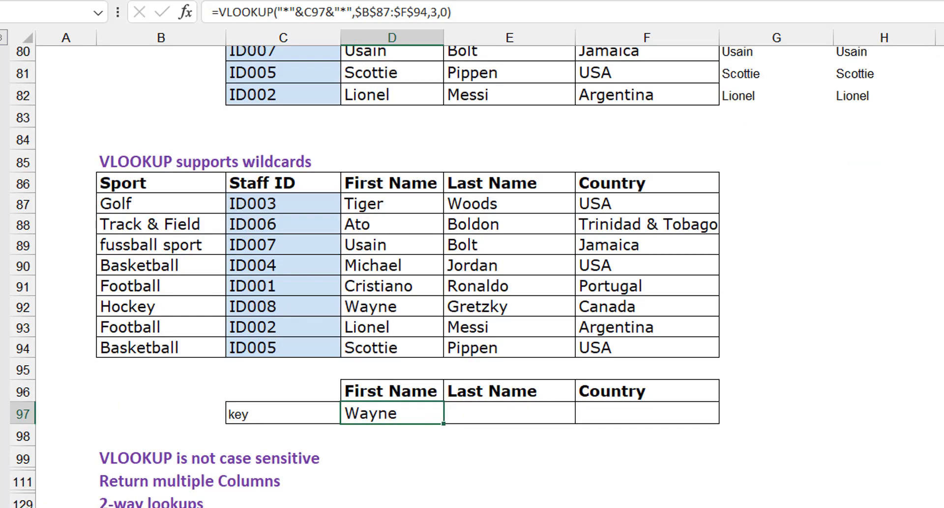
{"action": "scroll", "coordinate": [365, 276], "scroll_direction": "down", "scroll_amount": 3}
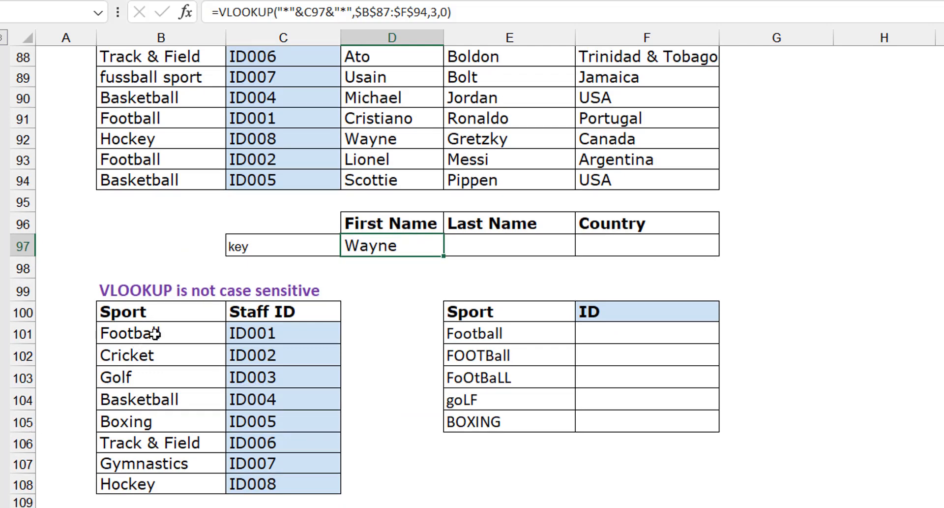
{"action": "left_click", "coordinate": [621, 333]}
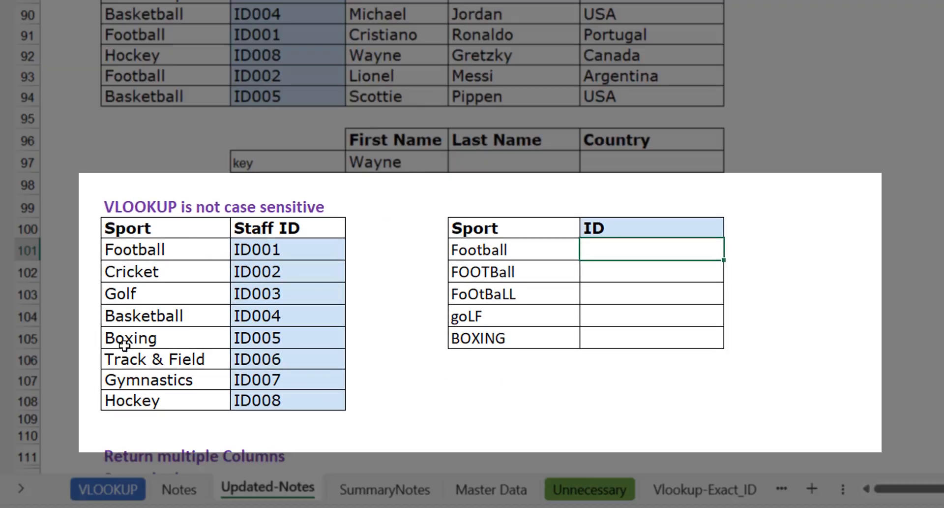
{"action": "type", "text": "=vlook"}
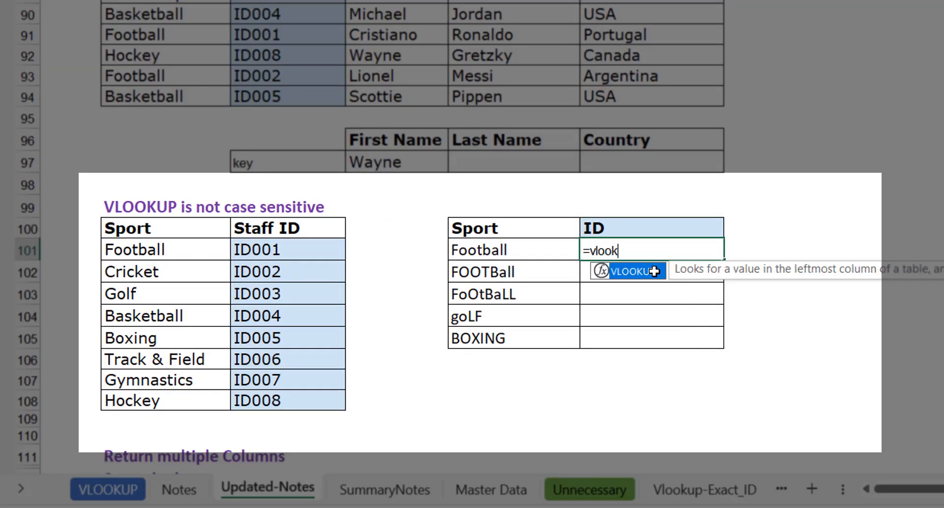
{"action": "key", "text": "Tab"}
{"action": "key", "text": "Left"}
{"action": "type", "text": ","}
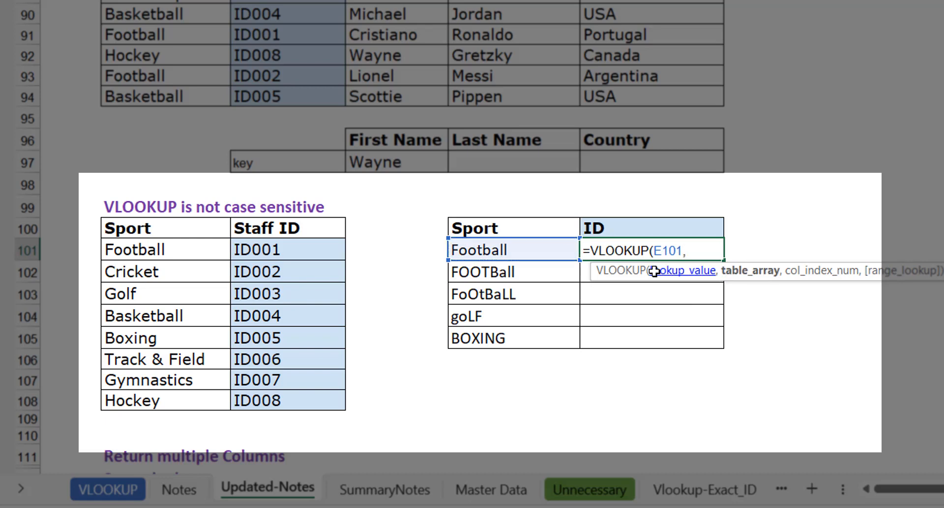
- Add the Sport and Staff ID data as the formula's table array, locked as the absolute range $B$101:$C$108
{"action": "key", "text": "Left"}
{"action": "key", "text": "Left"}
{"action": "key", "text": "Left"}
{"action": "key", "text": "Left"}
{"action": "key", "text": "ctrl+shift+Down"}
{"action": "key", "text": "shift+Right"}
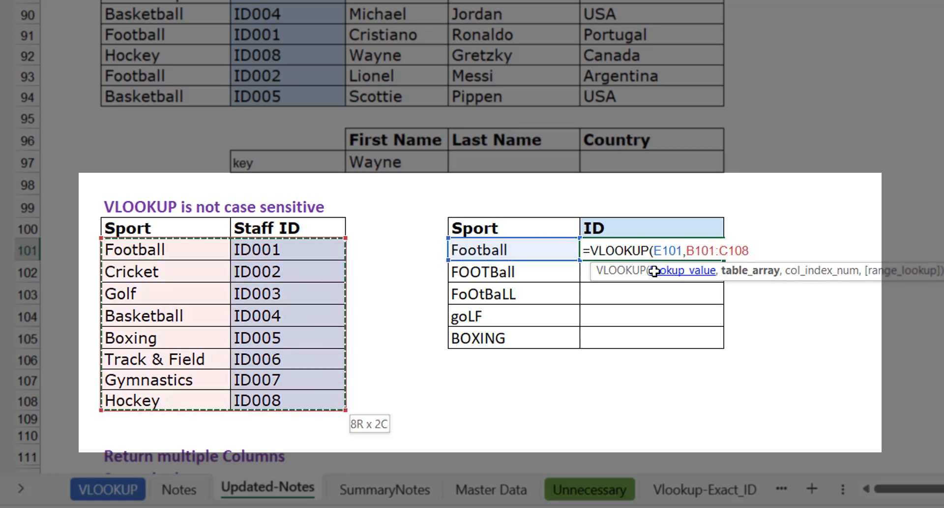
{"action": "key", "text": "F4"}
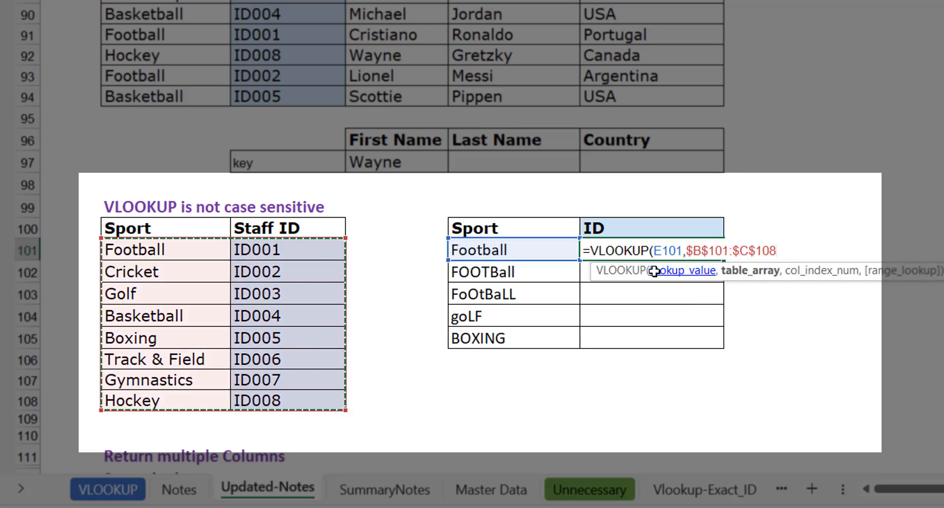
- Finish the formula with column 2 and exact match 0, fill it down to F105, and select F101:F103 for comparison
{"action": "type", "text": ",2,0)"}
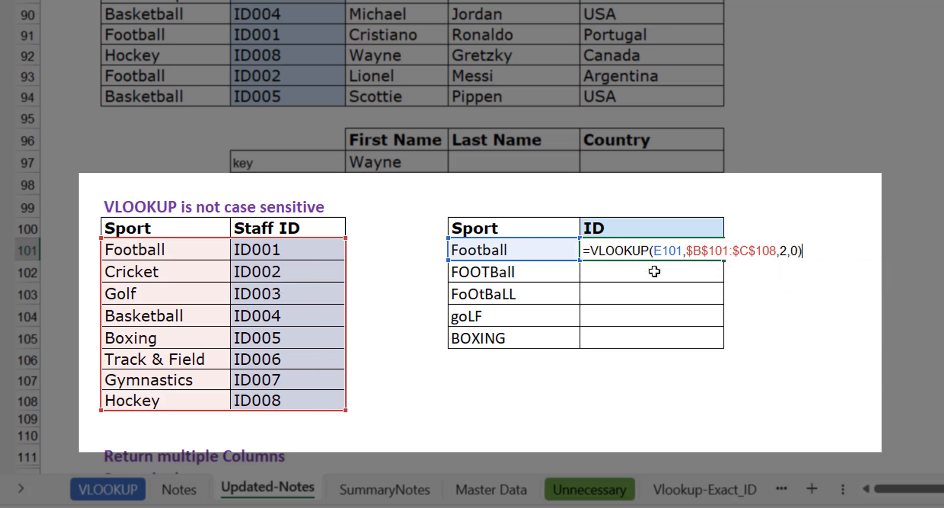
{"action": "key", "text": "ctrl+Return"}
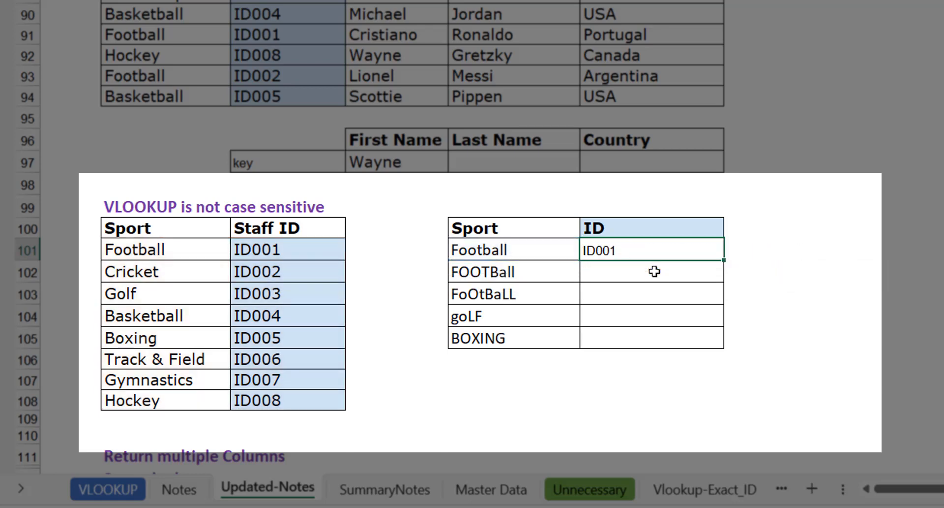
{"action": "double_click", "coordinate": [724, 261]}
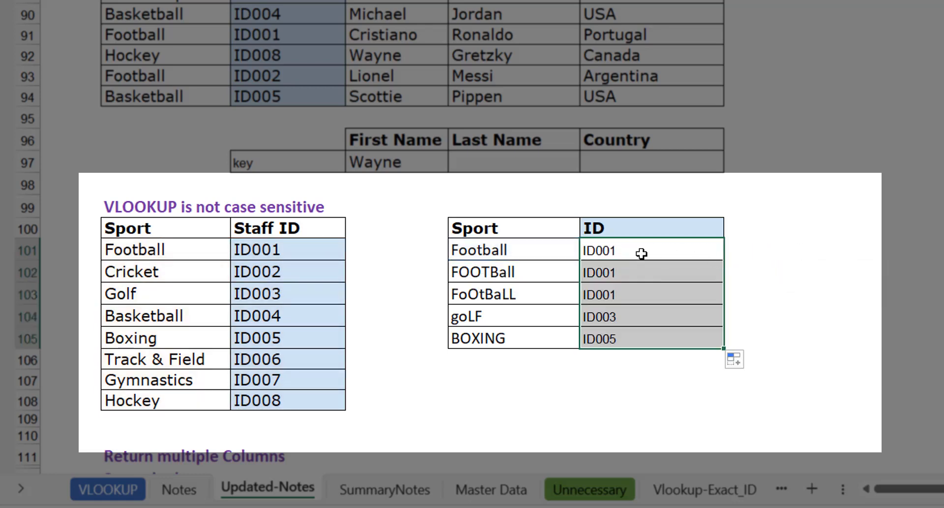
{"action": "left_click_drag", "start_coordinate": [628, 249], "coordinate": [639, 299]}
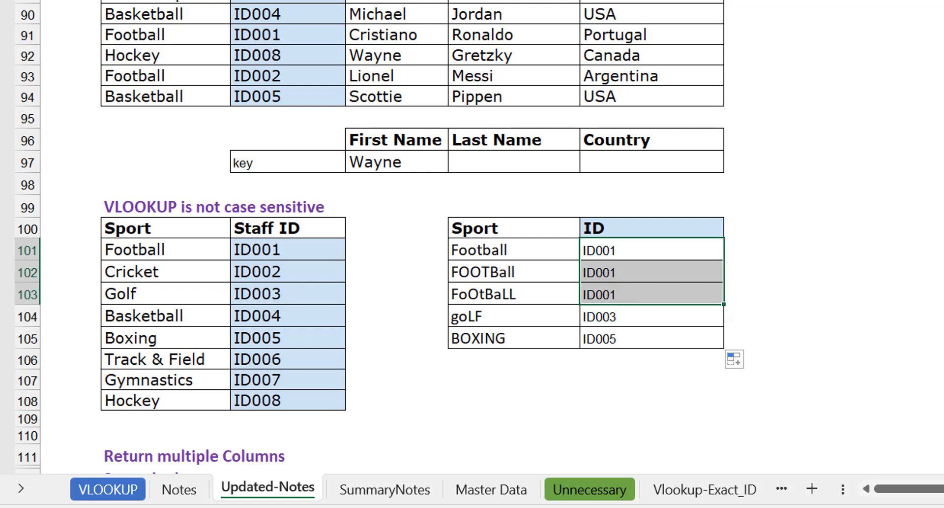
- Expand the collapsed rows under the Return multiple Columns heading to show its practice tables
{"action": "scroll", "coordinate": [413, 236], "scroll_direction": "down", "scroll_amount": 1}
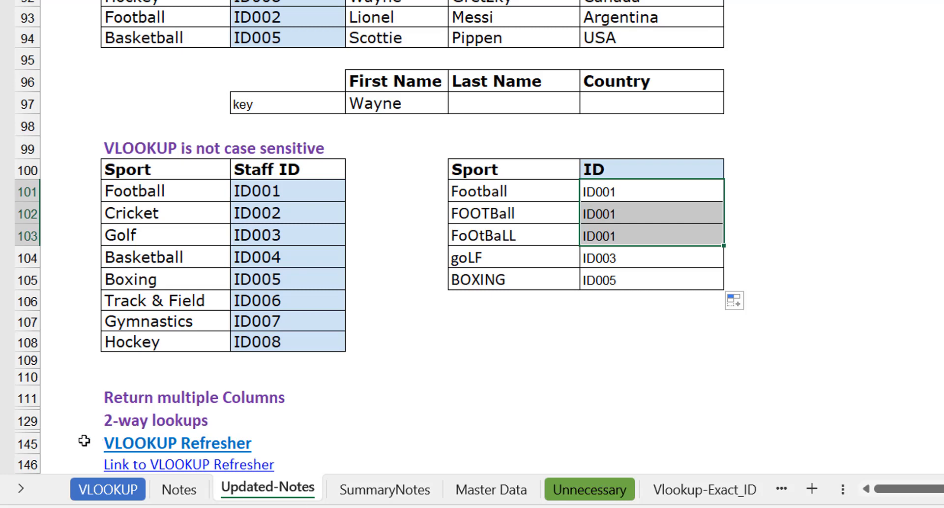
{"action": "left_click", "coordinate": [8, 398]}
{"action": "scroll", "coordinate": [70, 423], "scroll_direction": "down", "scroll_amount": 5}
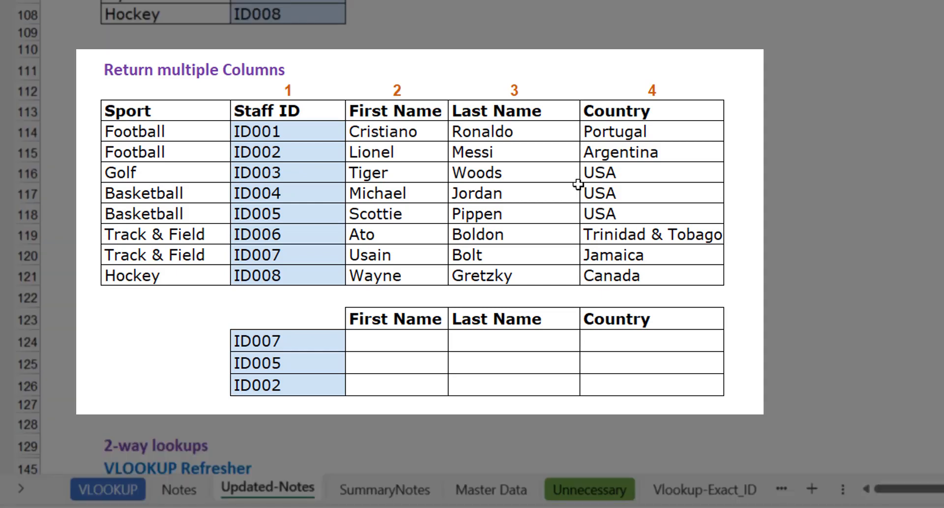
- Start a VLOOKUP formula in D124 under First Name, using the staff ID in C124 as the lookup value
{"action": "left_click", "coordinate": [396, 345]}
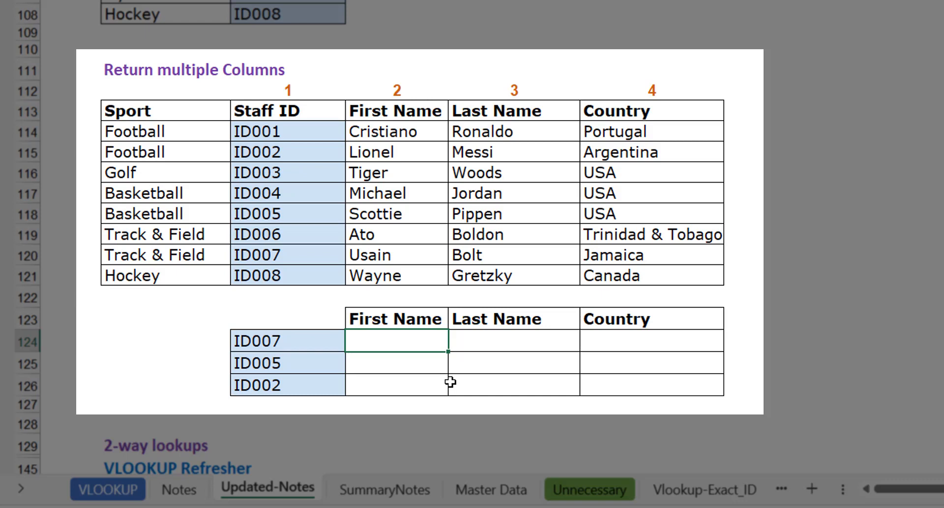
{"action": "type", "text": "=vloo"}
{"action": "key", "text": "Tab"}
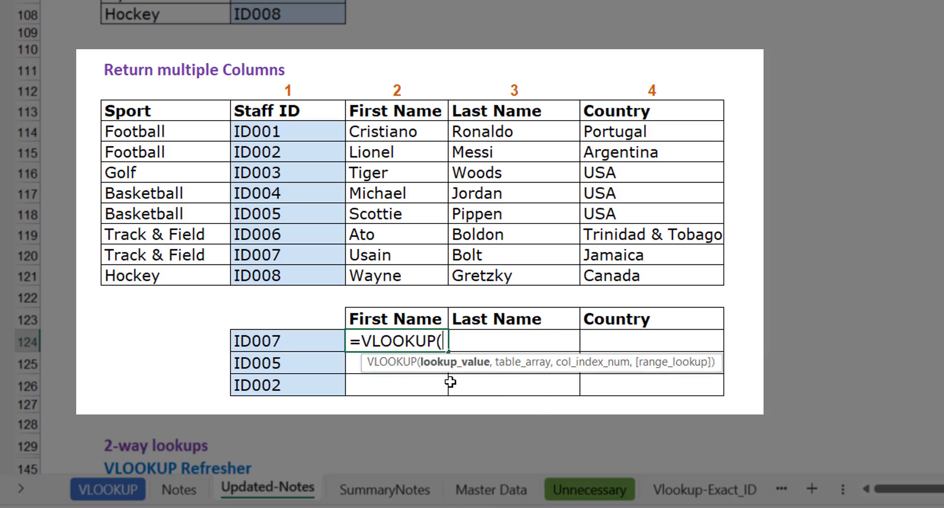
{"action": "key", "text": "Left"}
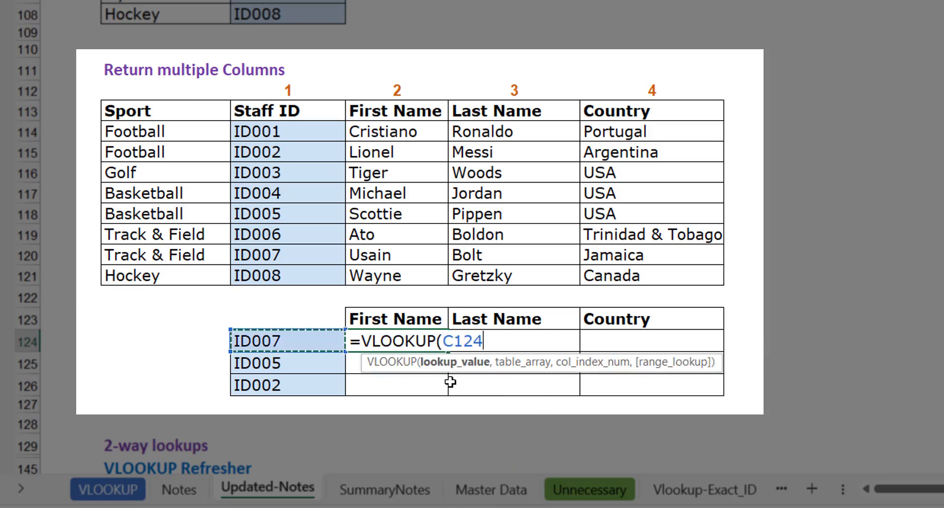
{"action": "type", "text": ","}
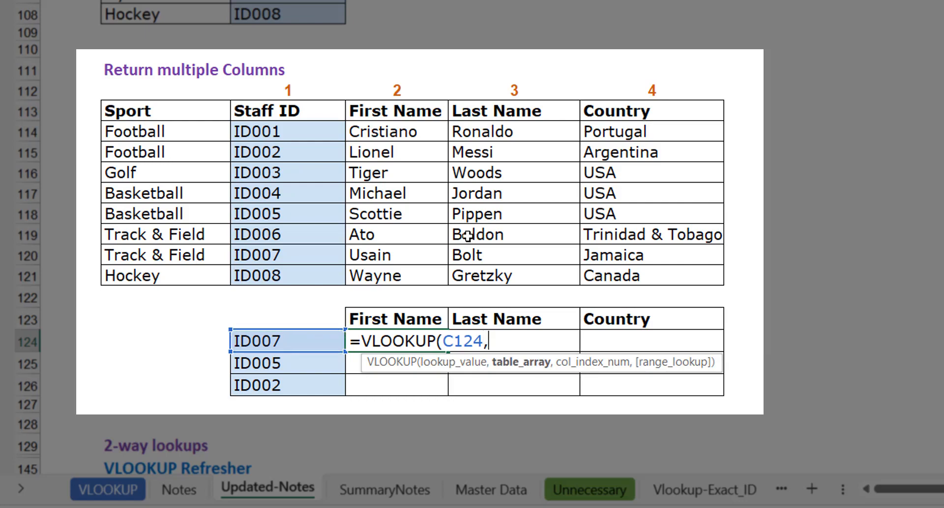
- Add the Staff ID to Country data as the formula's table array, locked as the absolute range $C$114:$F$121
{"action": "left_click", "coordinate": [308, 135]}
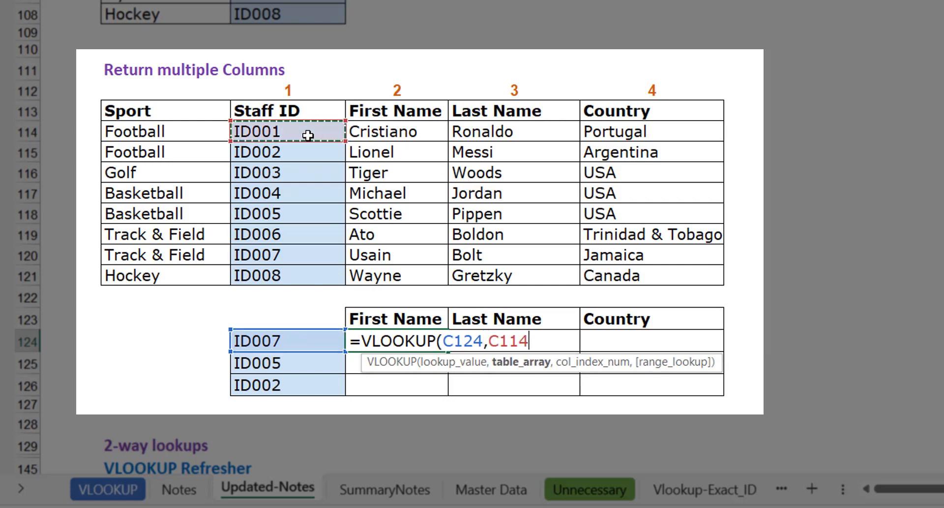
{"action": "key", "text": "shift+Right"}
{"action": "key", "text": "shift+Right"}
{"action": "key", "text": "shift+Right"}
{"action": "key", "text": "shift+Up"}
{"action": "key", "text": "shift+Up"}
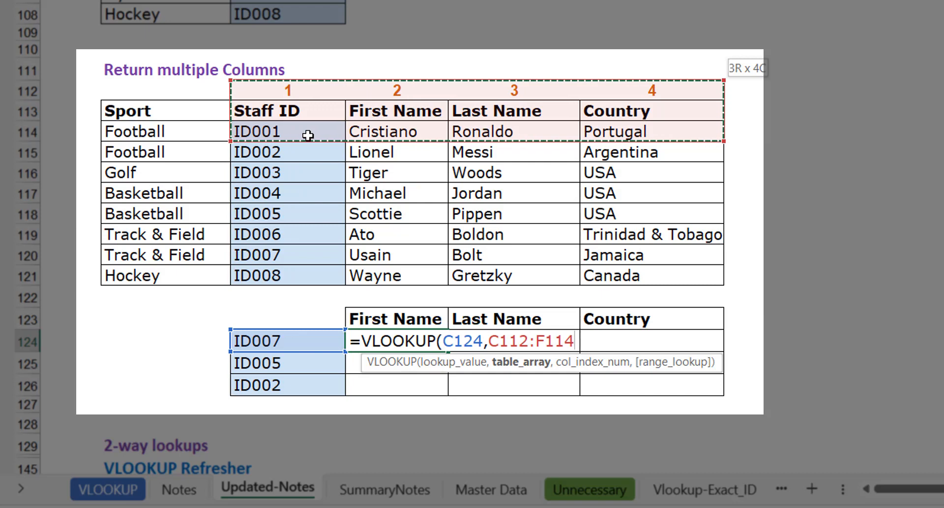
{"action": "key", "text": "Down"}
{"action": "key", "text": "Up"}
{"action": "key", "text": "shift+Right"}
{"action": "key", "text": "shift+Right"}
{"action": "key", "text": "shift+Right"}
{"action": "key", "text": "ctrl+shift+Down"}
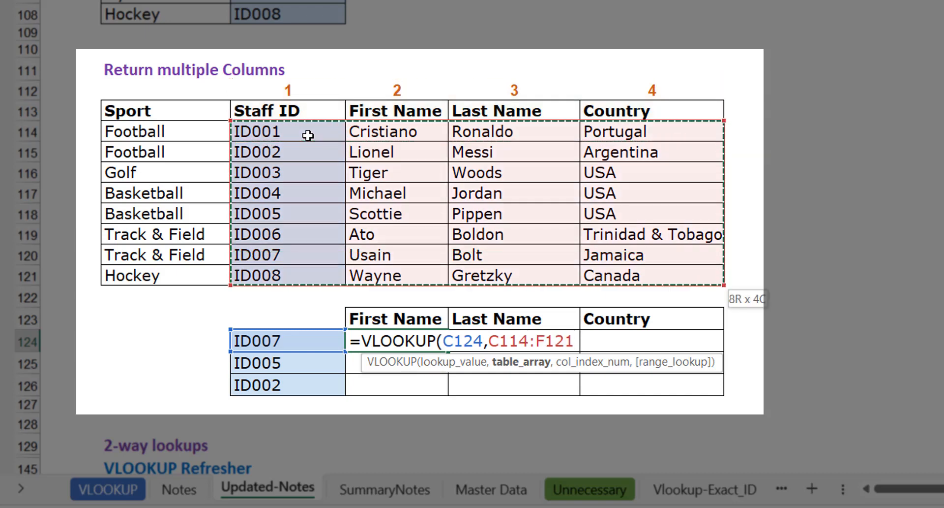
{"action": "key", "text": "F4"}
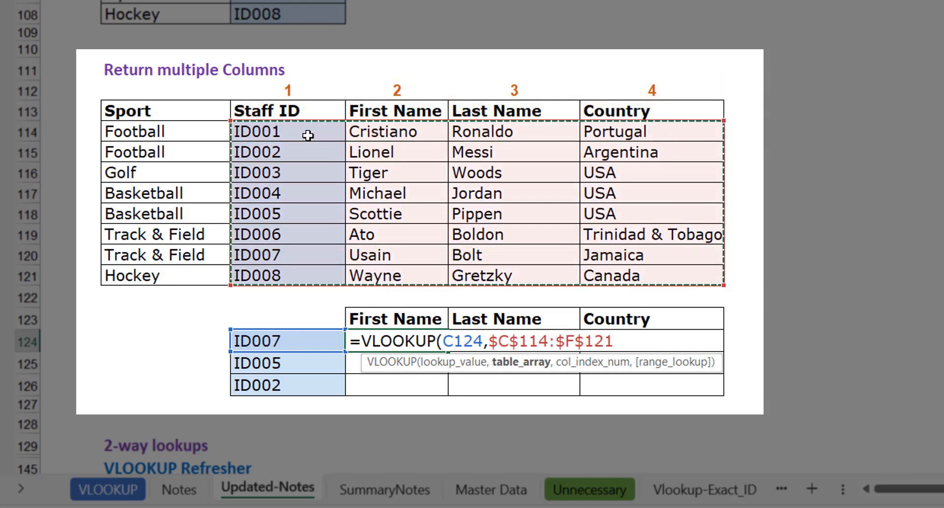
{"action": "type", "text": ","}
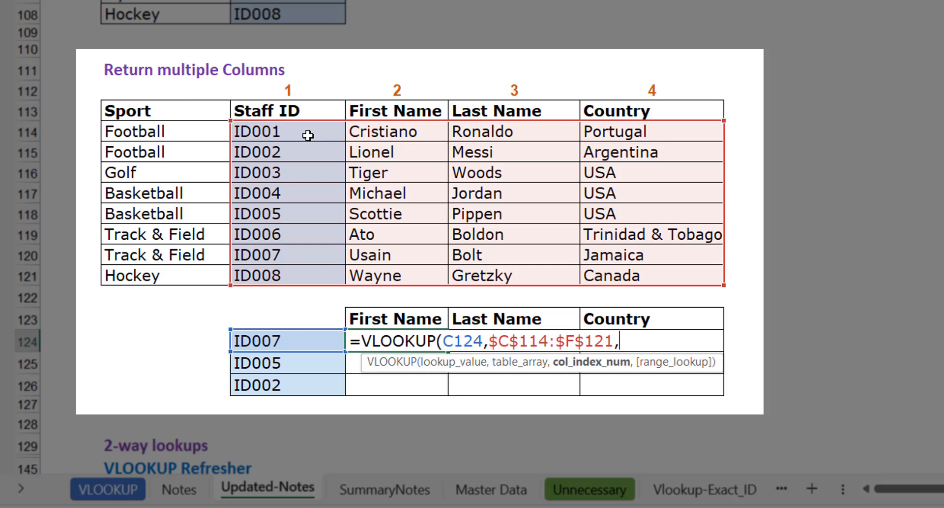
- Finish the D124 formula with the array constant {2,3,4} as column index and 0 for exact match
{"action": "type", "text": "{2,3,4},0)"}
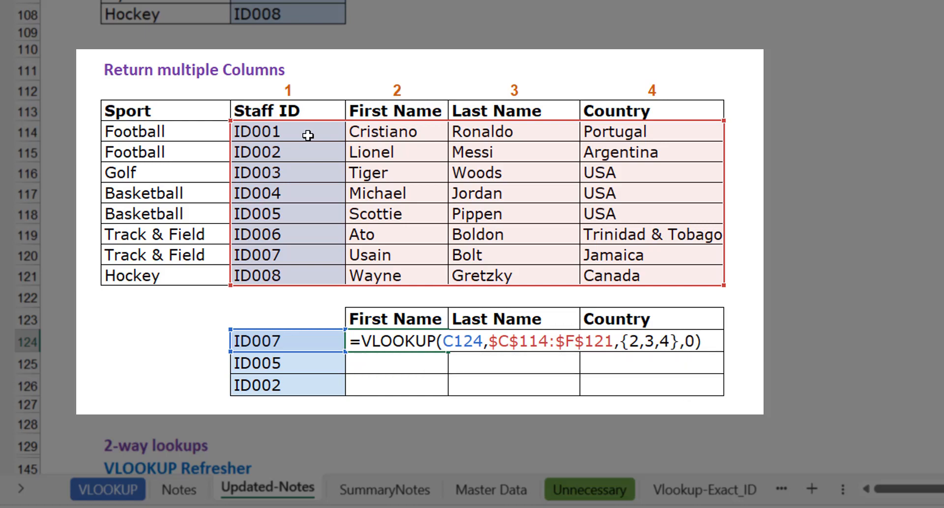
{"action": "key", "text": "Return"}
{"action": "key", "text": "Up"}
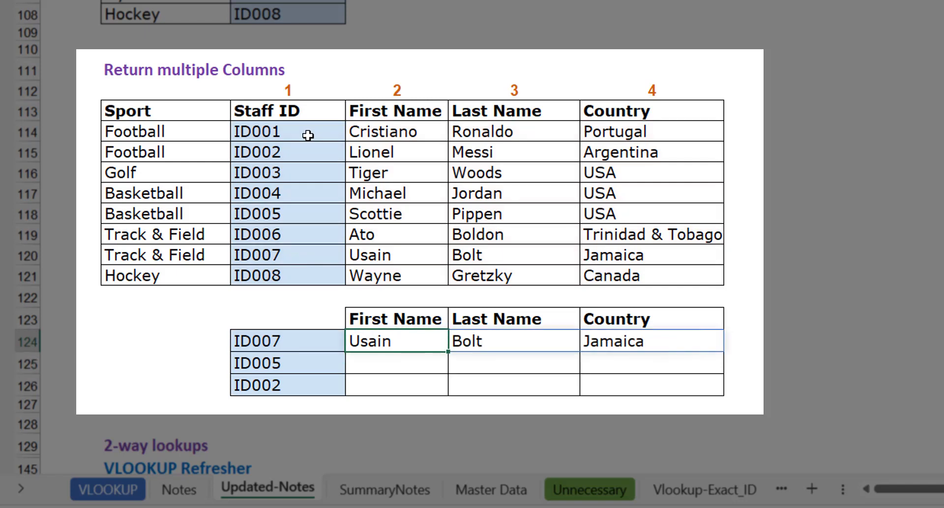
- Copy the D124 formula into D125:D126, undo the paste, and return to D124
{"action": "key", "text": "ctrl+c"}
{"action": "key", "text": "Down"}
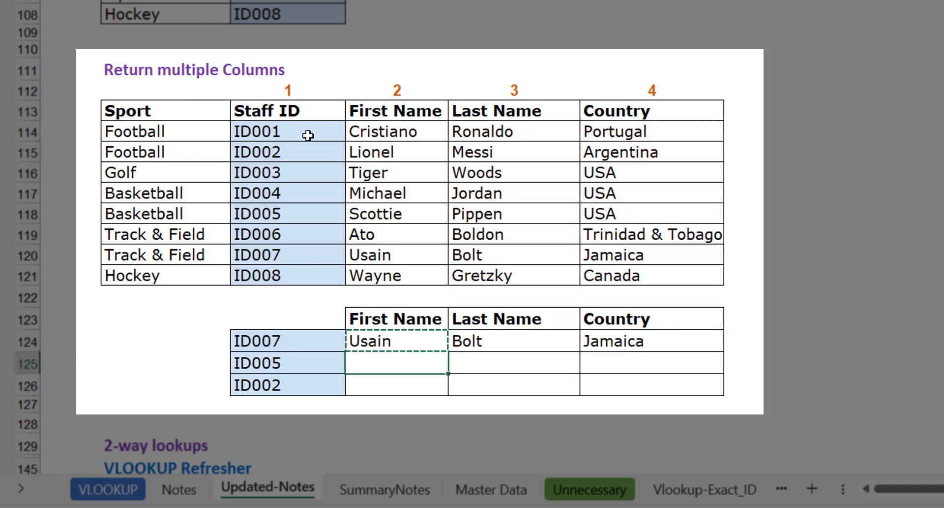
{"action": "key", "text": "shift+Down"}
{"action": "key", "text": "ctrl+v"}
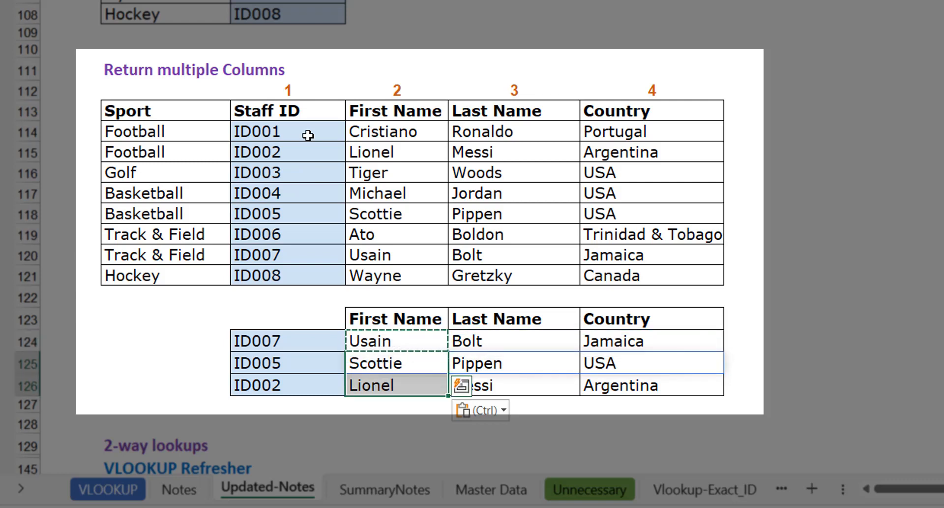
{"action": "key", "text": "ctrl+z"}
{"action": "key", "text": "Up"}
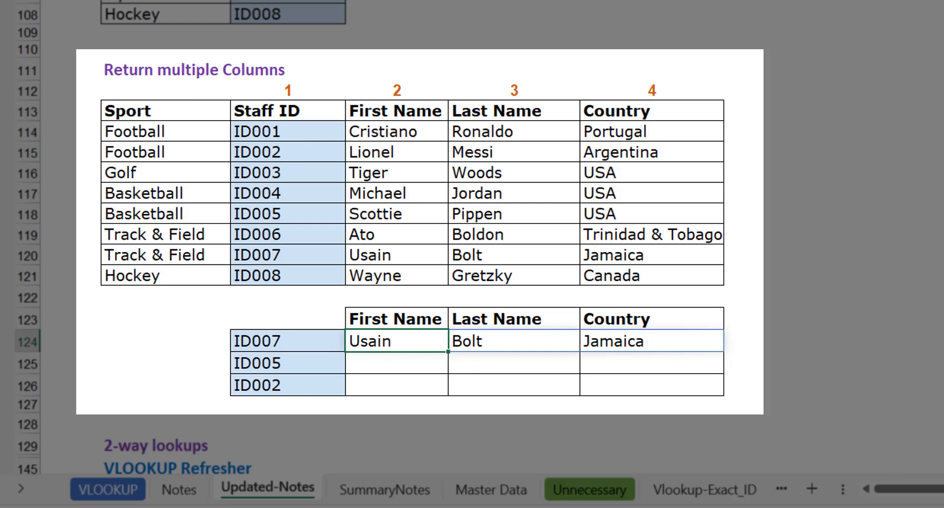
- Edit the D124 formula to remove the column index and match arguments, and lock the lookup value's column as $C124
{"action": "key", "text": "F2"}
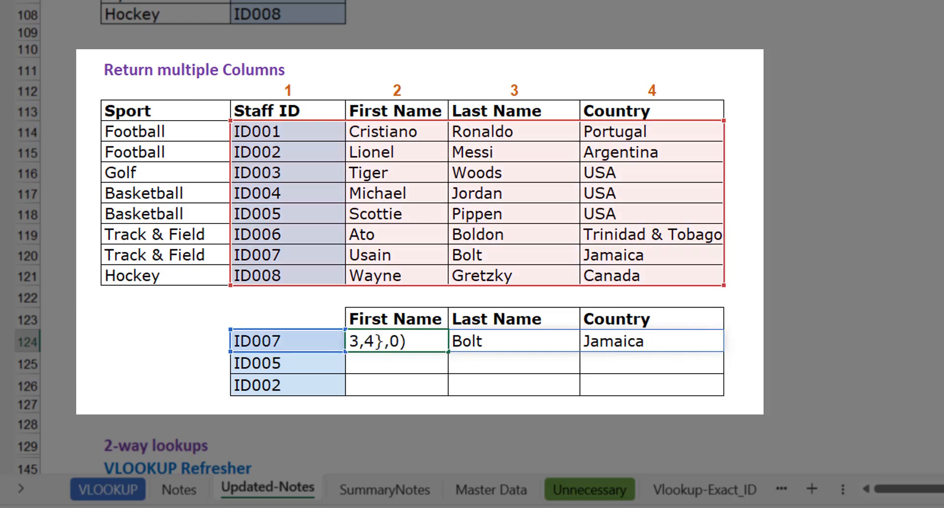
{"action": "key", "text": "BackSpace"}
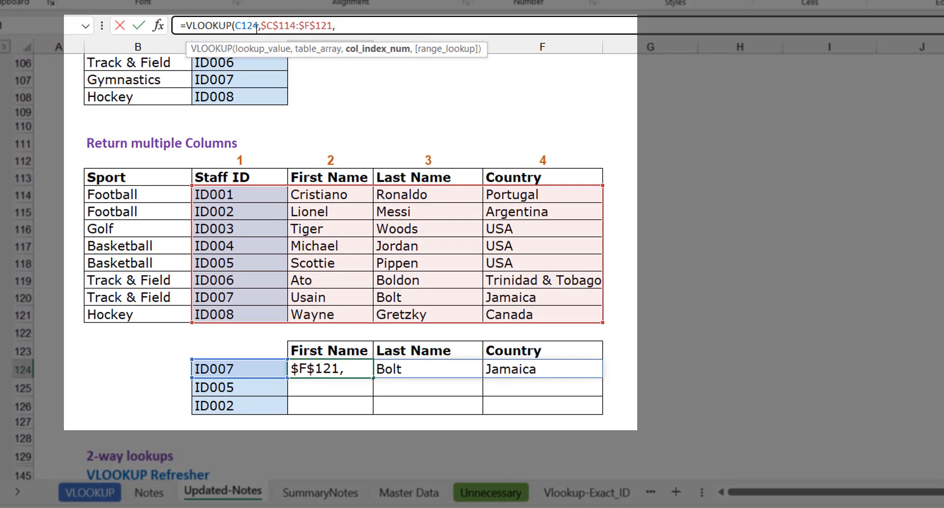
{"action": "left_click", "coordinate": [237, 26]}
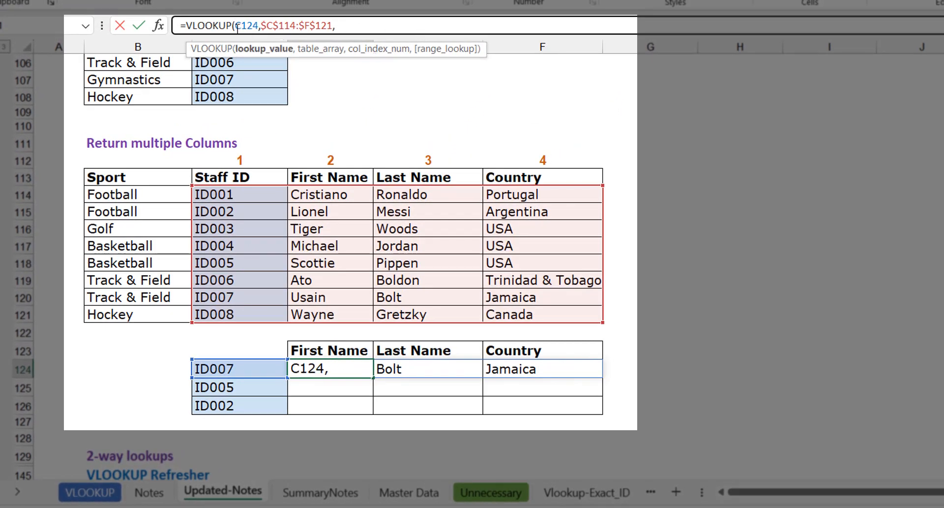
{"action": "type", "text": "$"}
{"action": "left_click", "coordinate": [361, 25]}
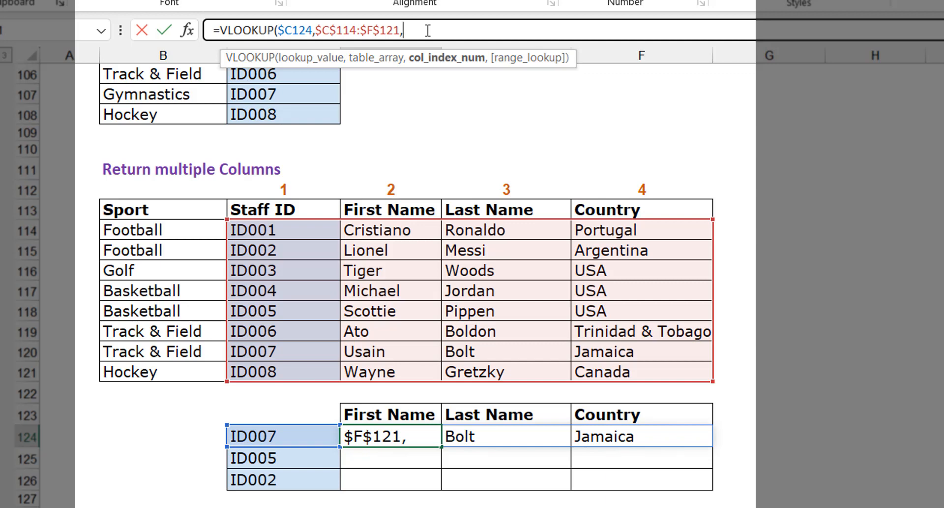
- Complete the D124 formula with COLUMN()-2 as the column index and 0 for exact match
{"action": "type", "text": "column"}
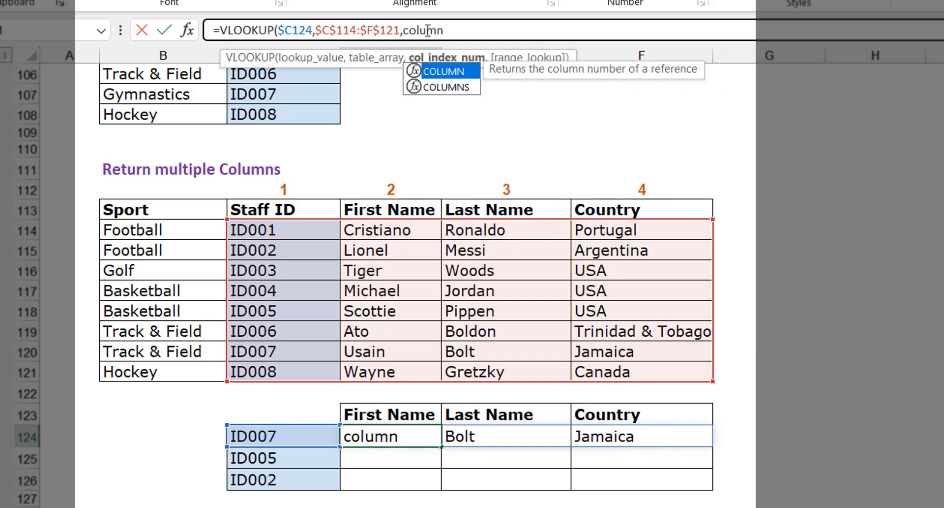
{"action": "key", "text": "Tab"}
{"action": "type", "text": ")"}
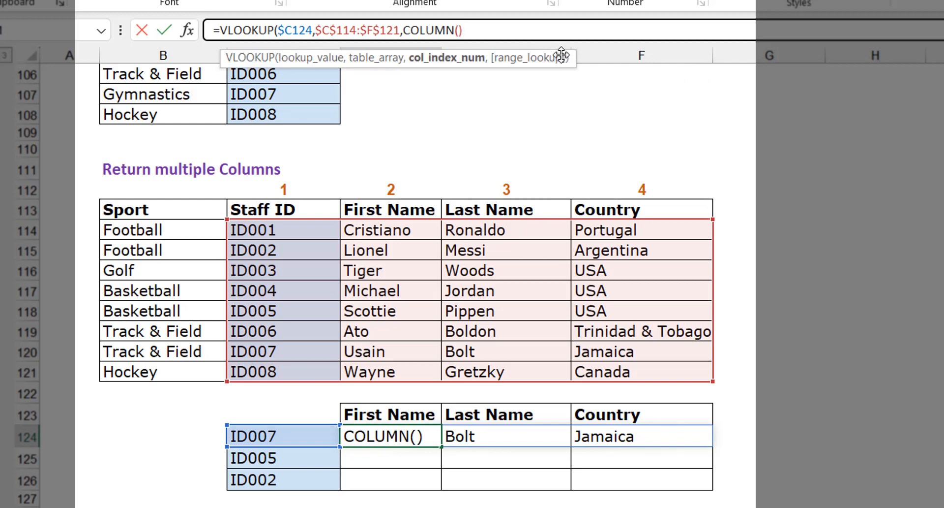
{"action": "left_click_drag", "start_coordinate": [561, 55], "coordinate": [521, 102]}
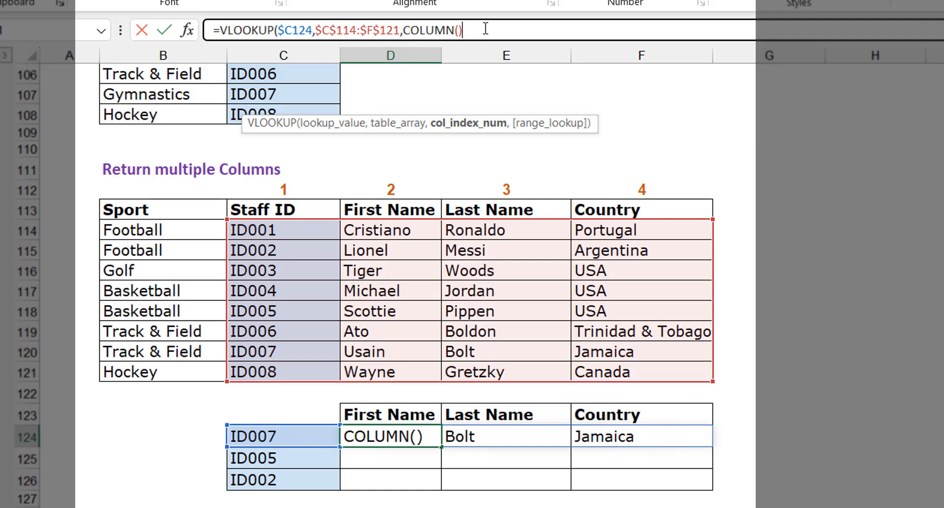
{"action": "type", "text": "-2"}
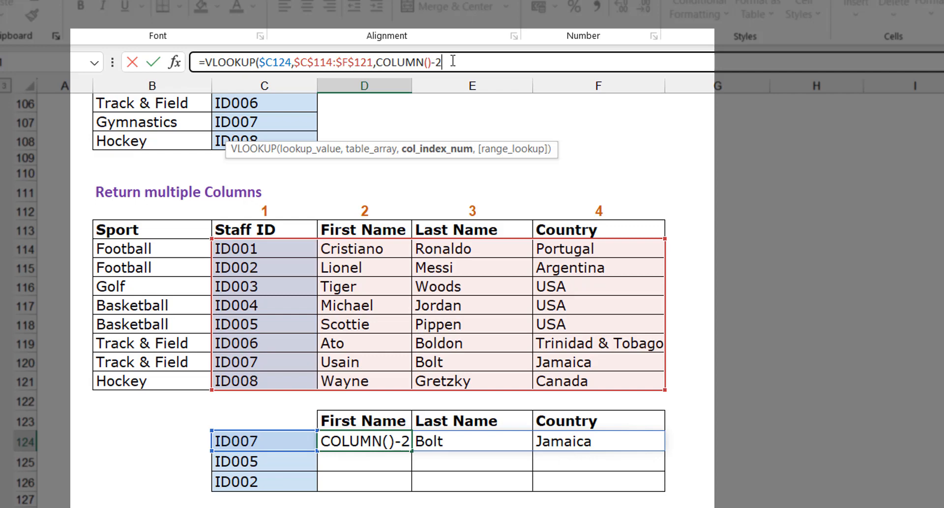
{"action": "type", "text": ",0"}
{"action": "key", "text": "Return"}
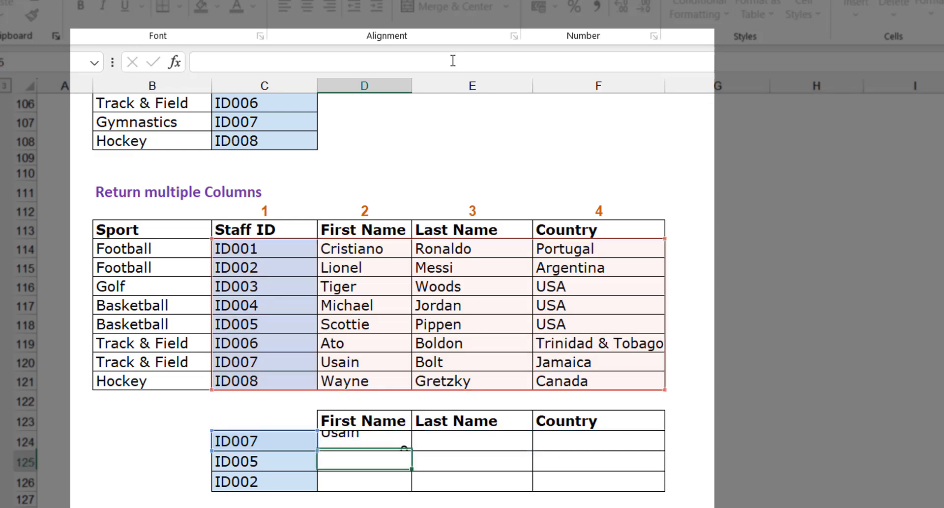
- Copy the D124 formula across to E124:F124 to fill in Last Name and Country
{"action": "key", "text": "Up"}
{"action": "key", "text": "ctrl+c"}
{"action": "key", "text": "Right"}
{"action": "key", "text": "shift+Right"}
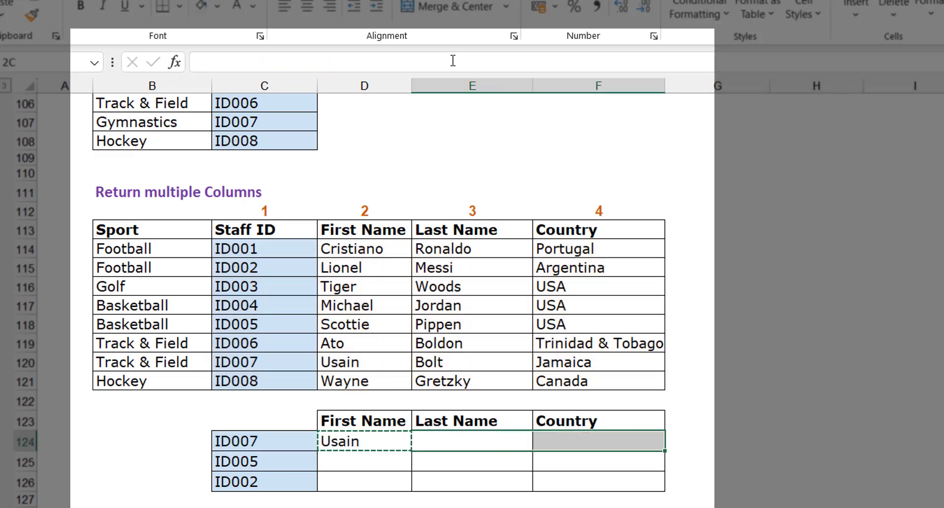
{"action": "key", "text": "ctrl+v"}
{"action": "key", "text": "shift+Left"}
{"action": "key", "text": "Escape"}
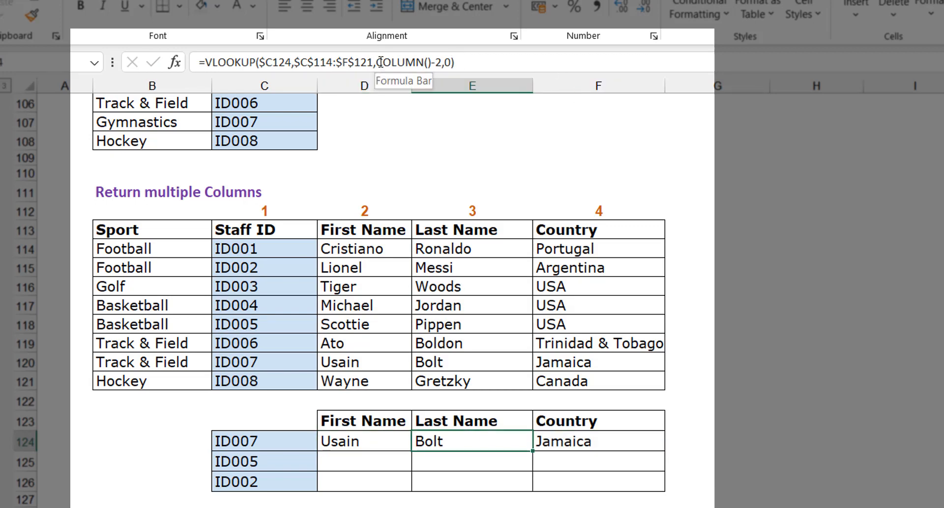
- Inspect what the COLUMN() part evaluates to in the E124 and F124 formulas, leaving both formulas as they are
{"action": "left_click_drag", "start_coordinate": [381, 62], "coordinate": [434, 71]}
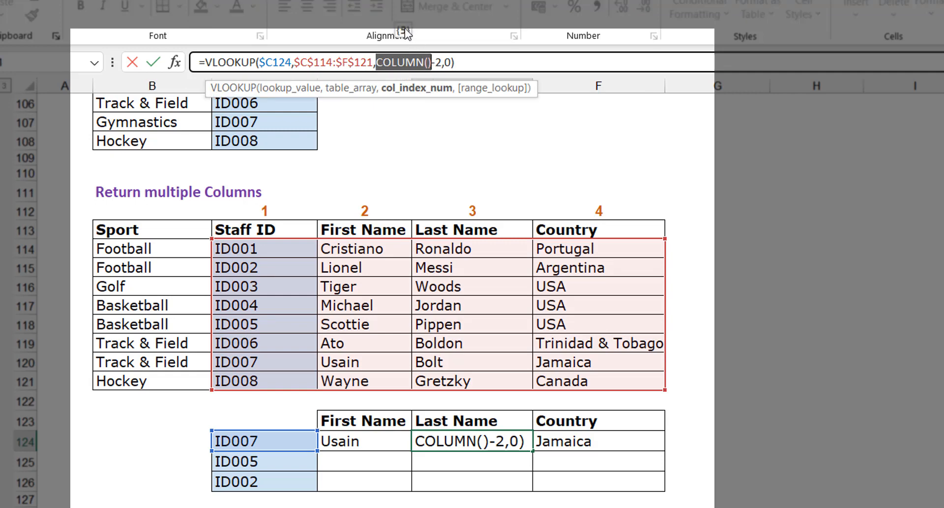
{"action": "key", "text": "ctrl+Return"}
{"action": "left_click", "coordinate": [603, 445]}
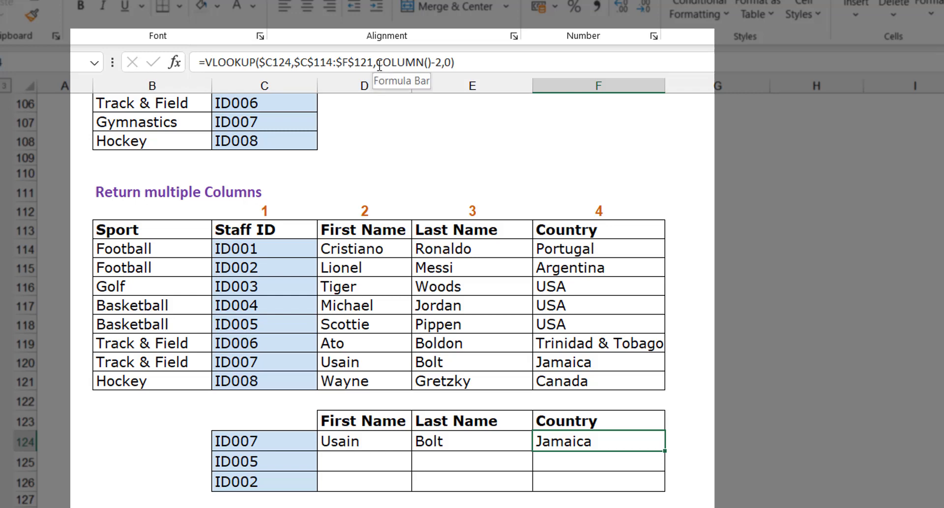
{"action": "left_click_drag", "start_coordinate": [377, 63], "coordinate": [434, 72]}
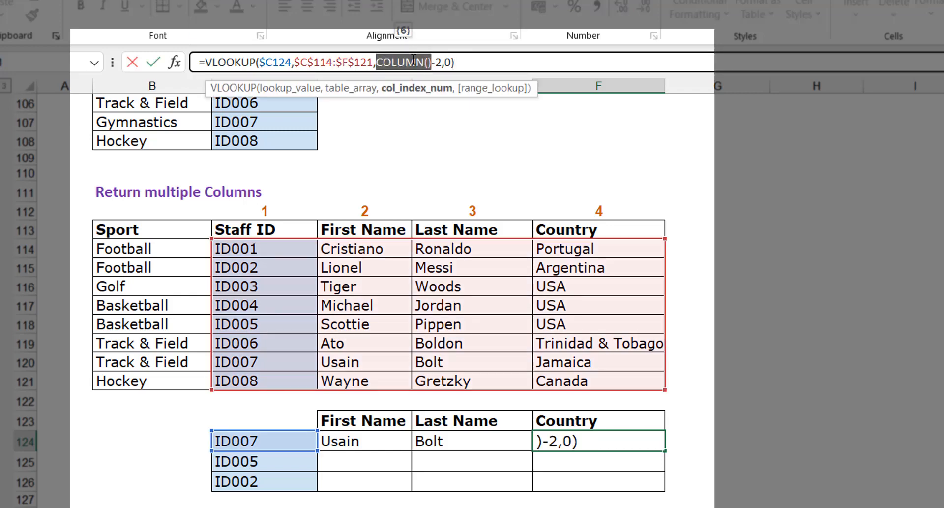
{"action": "key", "text": "Escape"}
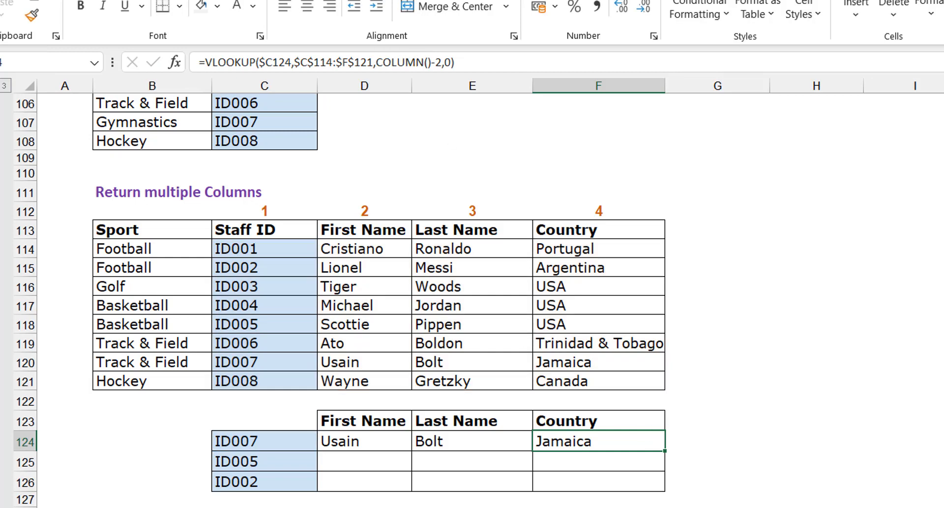
- Expand the 2-way lookups section and select the Orange Juice cell in its product price table
{"action": "scroll", "coordinate": [339, 299], "scroll_direction": "down", "scroll_amount": 1}
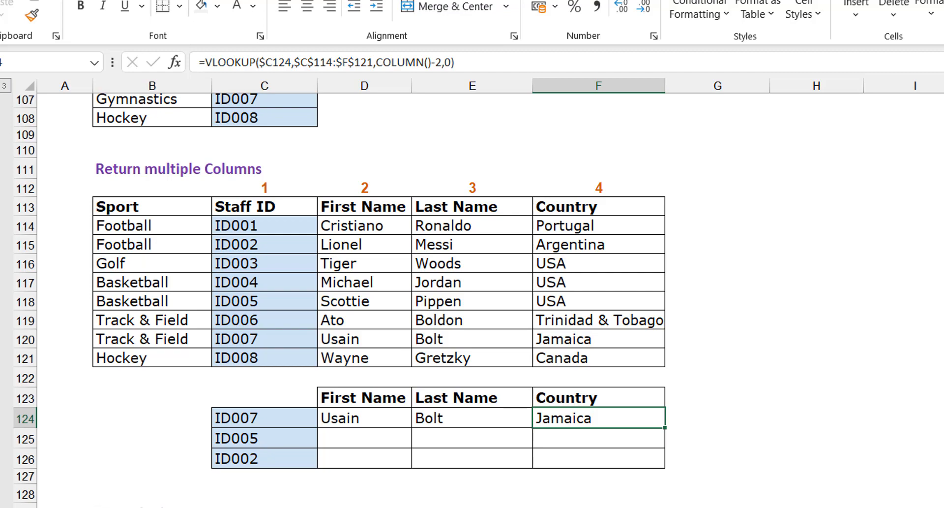
{"action": "scroll", "coordinate": [126, 406], "scroll_direction": "down", "scroll_amount": 5}
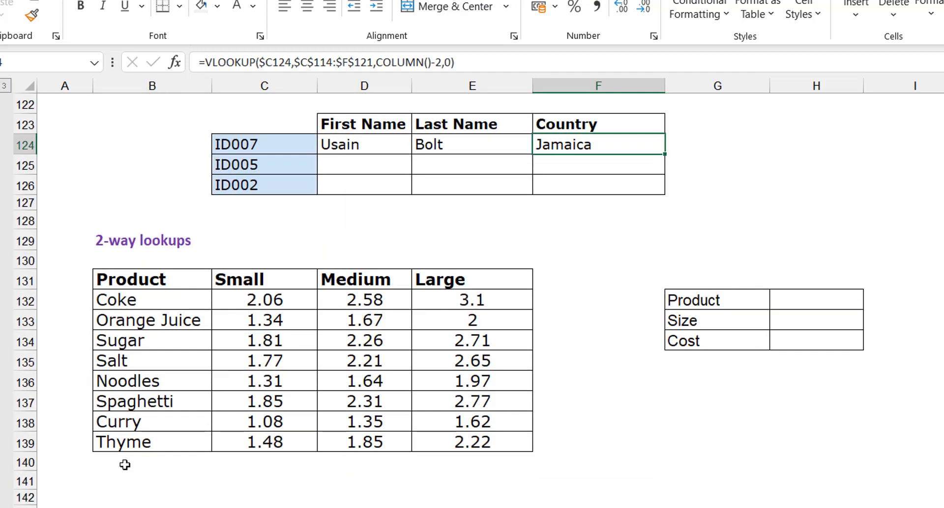
{"action": "left_click", "coordinate": [148, 241]}
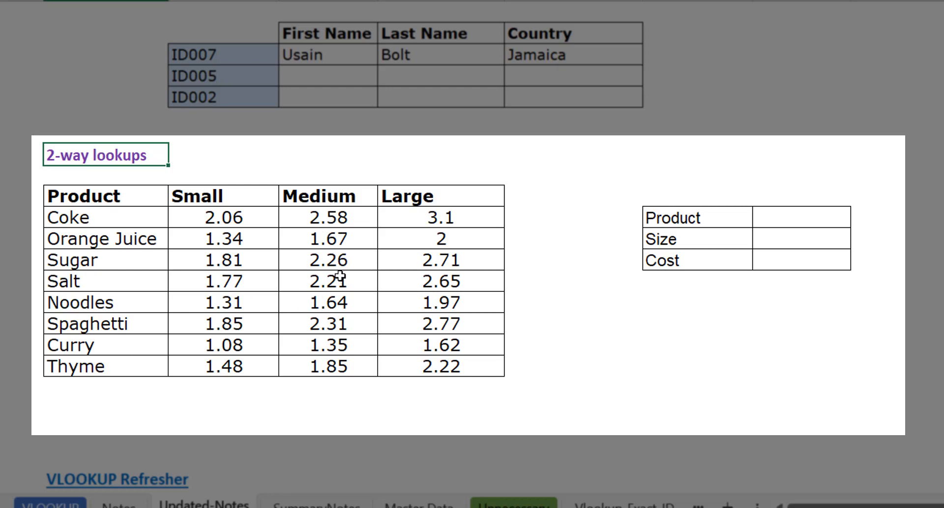
{"action": "left_click", "coordinate": [119, 239]}
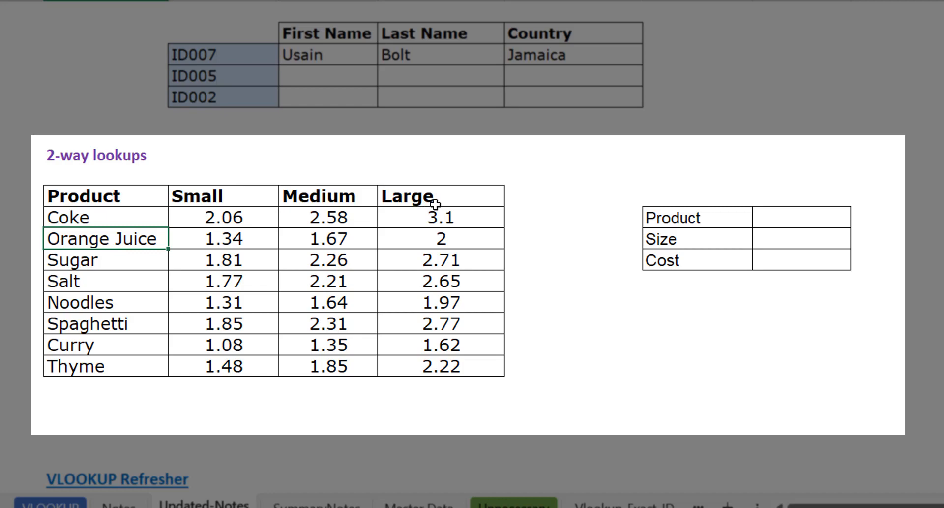
- Examine the product rows and size columns of the 2-way lookups price table, including the Orange Juice and Medium intersection
{"action": "left_click", "coordinate": [343, 238], "text": "ctrl"}
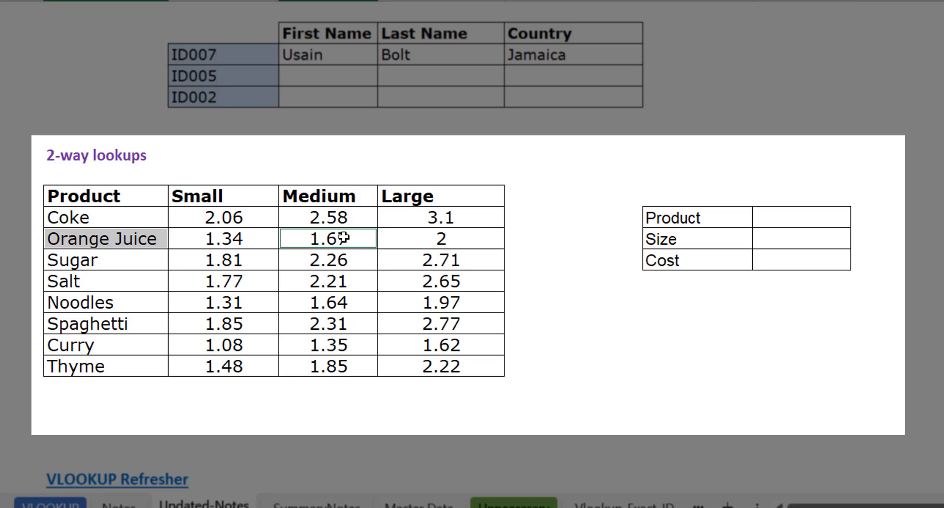
{"action": "left_click", "coordinate": [135, 197]}
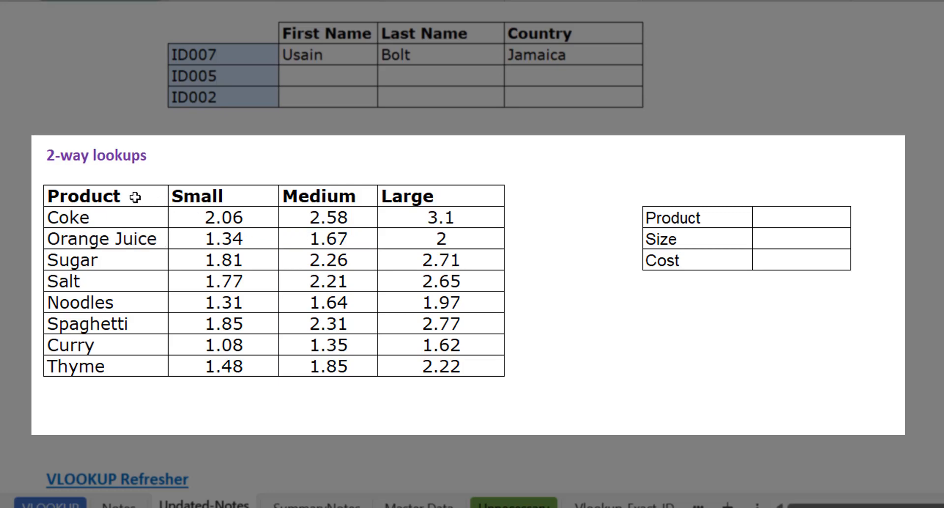
{"action": "left_click", "coordinate": [135, 214]}
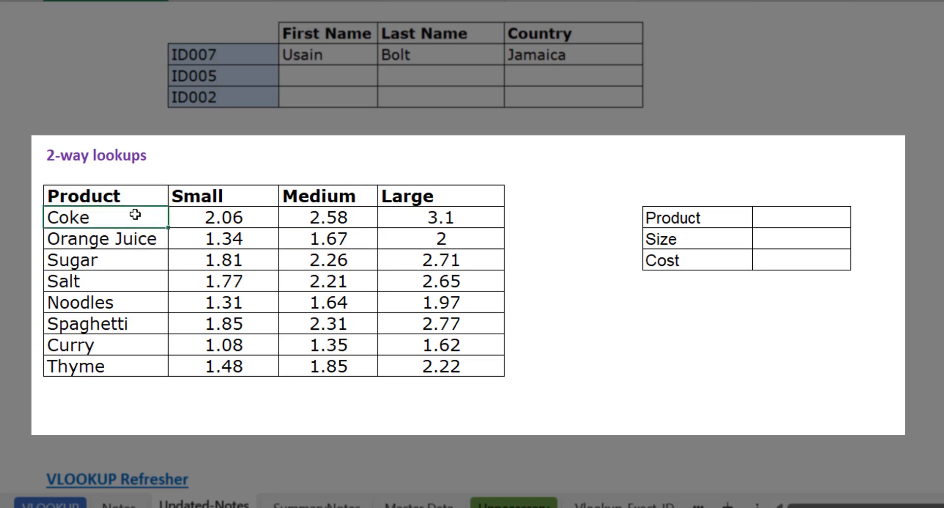
{"action": "key", "text": "Down"}
{"action": "key", "text": "Down"}
{"action": "key", "text": "Down"}
{"action": "key", "text": "Down"}
{"action": "key", "text": "Down"}
{"action": "key", "text": "Down"}
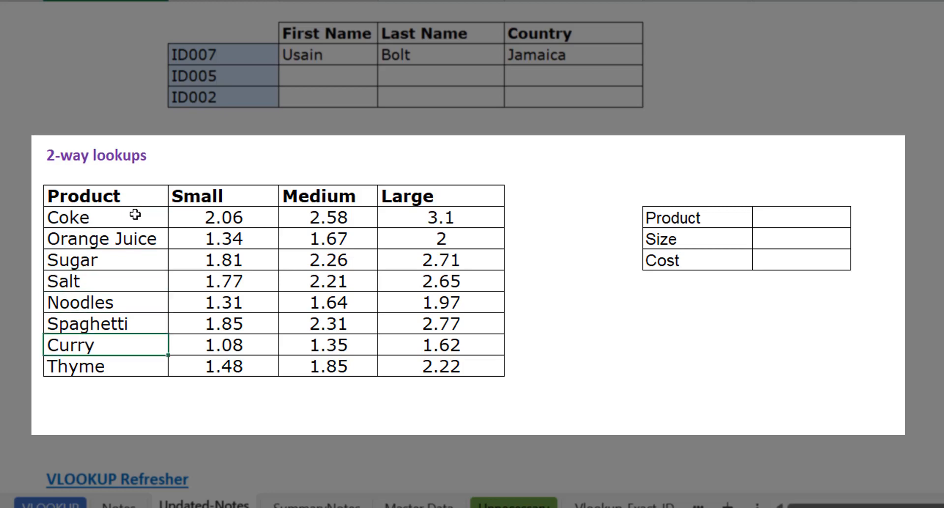
{"action": "key", "text": "Up"}
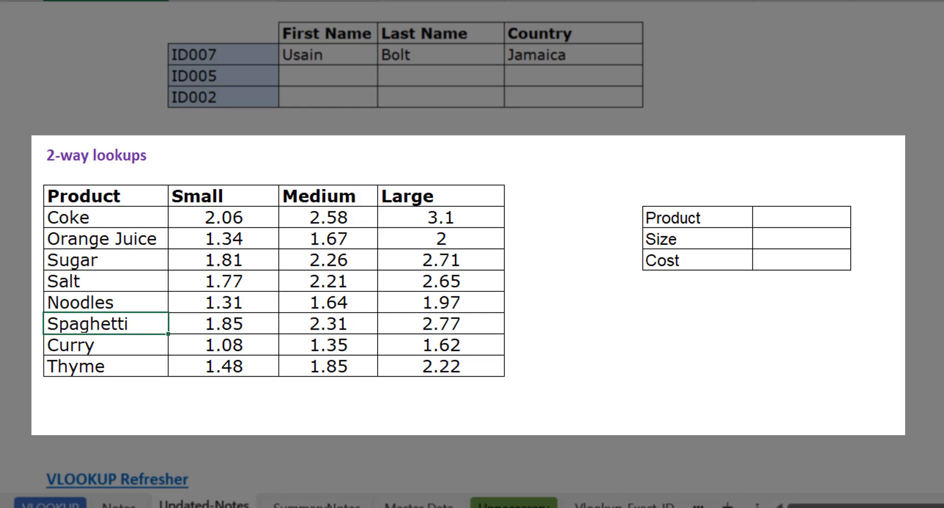
- Choose Salt as the Product and Medium as the Size in the small lookup form beside the price table
{"action": "left_click", "coordinate": [815, 213]}
{"action": "left_click", "coordinate": [861, 219]}
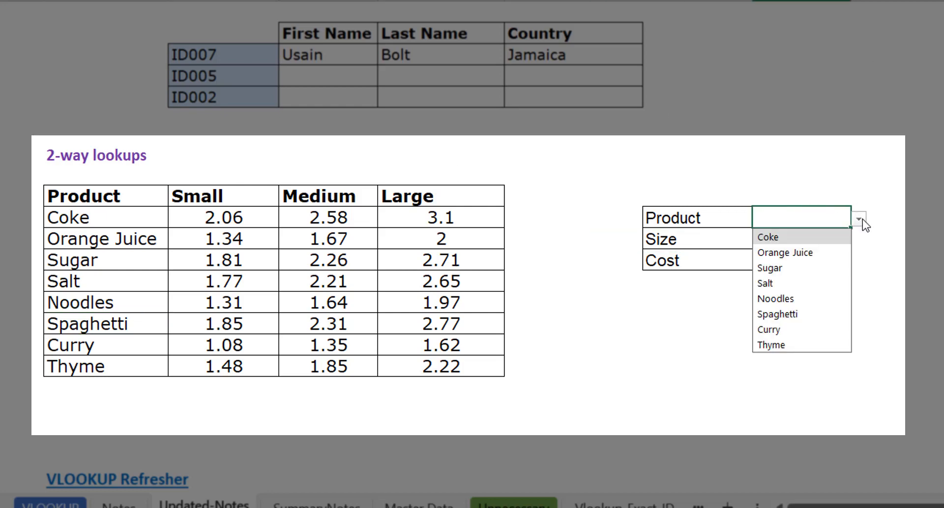
{"action": "left_click", "coordinate": [794, 282]}
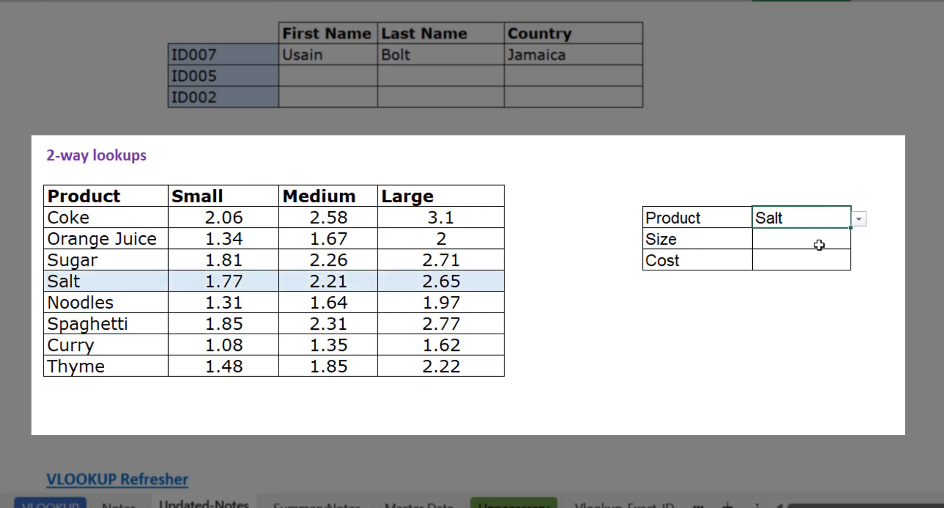
{"action": "left_click", "coordinate": [831, 241]}
{"action": "left_click", "coordinate": [861, 241]}
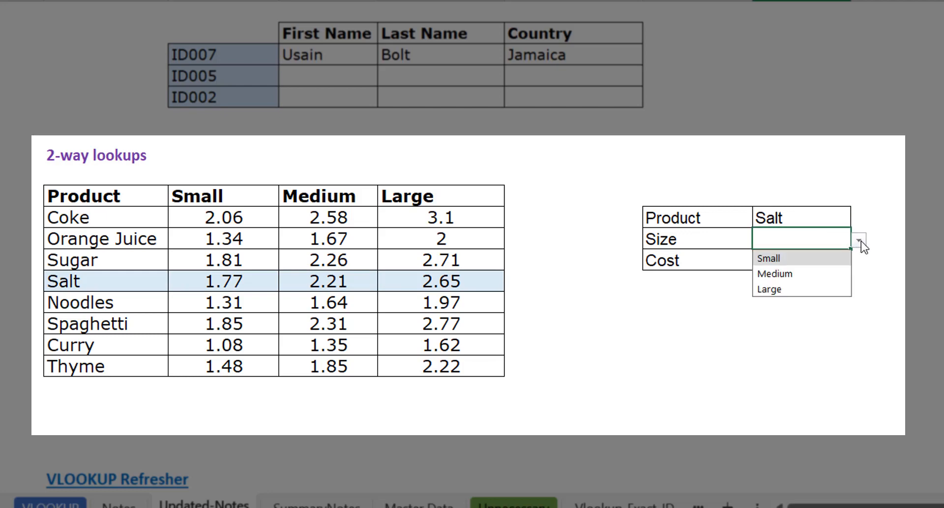
{"action": "left_click", "coordinate": [803, 273]}
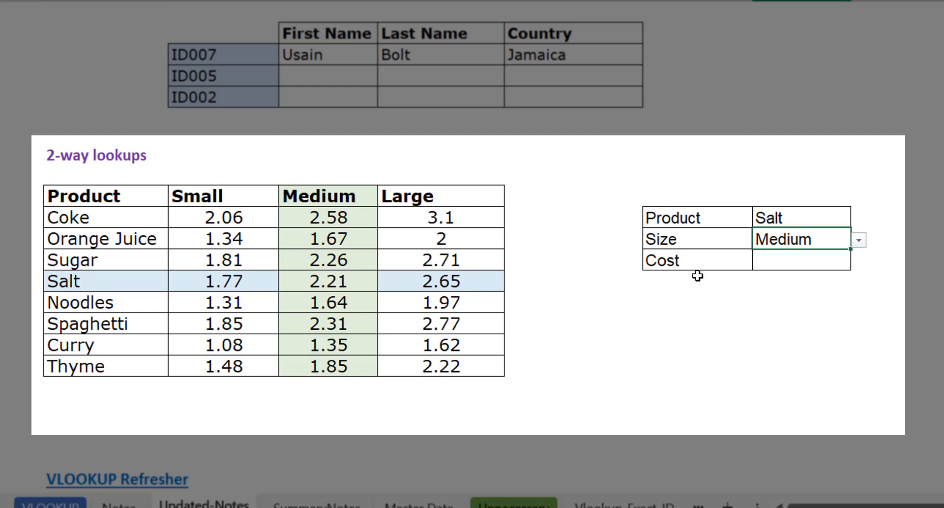
- Begin a VLOOKUP in the Cost cell with H132 as the lookup value and $B$132:$E$139 as the absolute table array
{"action": "left_click", "coordinate": [808, 261]}
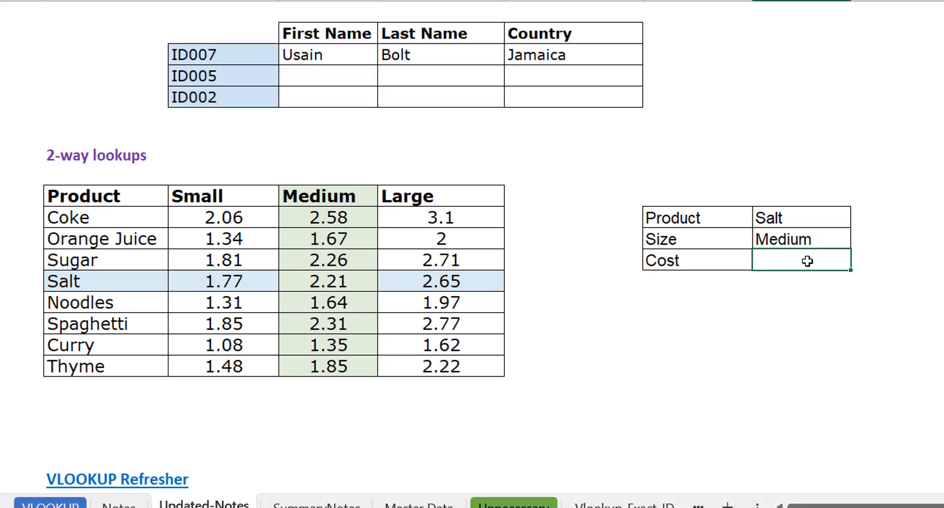
{"action": "type", "text": "=vlook"}
{"action": "key", "text": "Tab"}
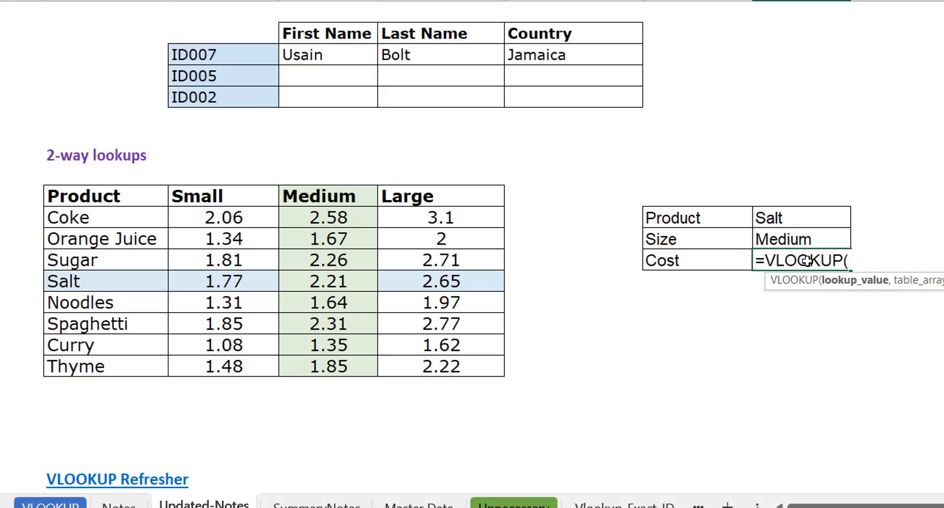
{"action": "left_click", "coordinate": [809, 217]}
{"action": "type", "text": ","}
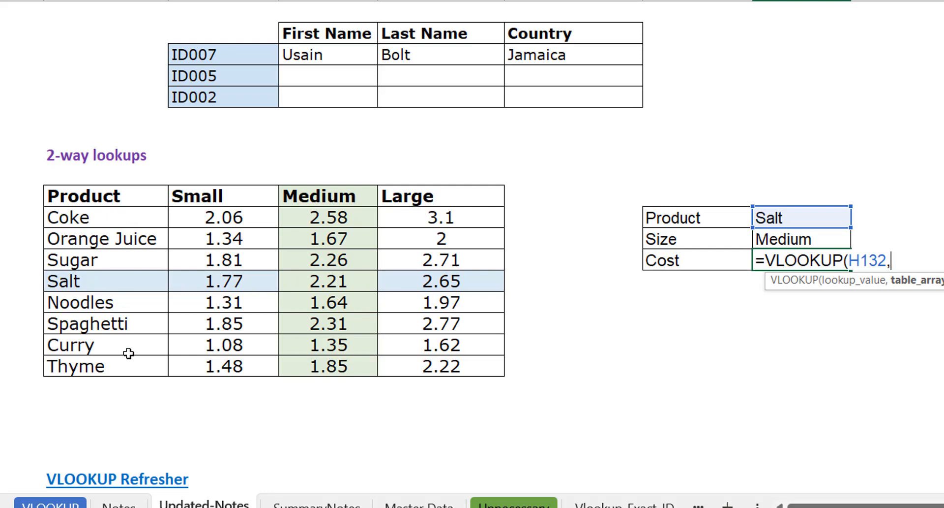
{"action": "left_click", "coordinate": [122, 215]}
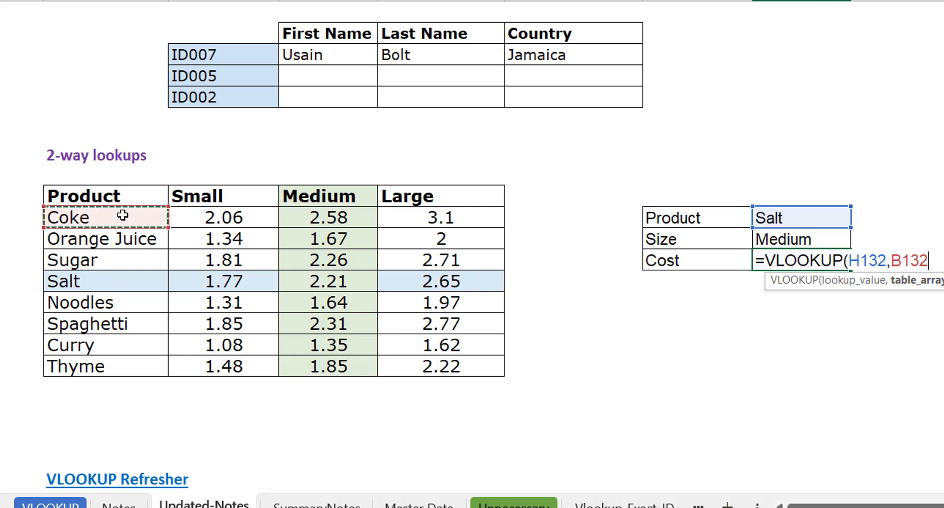
{"action": "key", "text": "ctrl+shift+Right"}
{"action": "key", "text": "ctrl+shift+Down"}
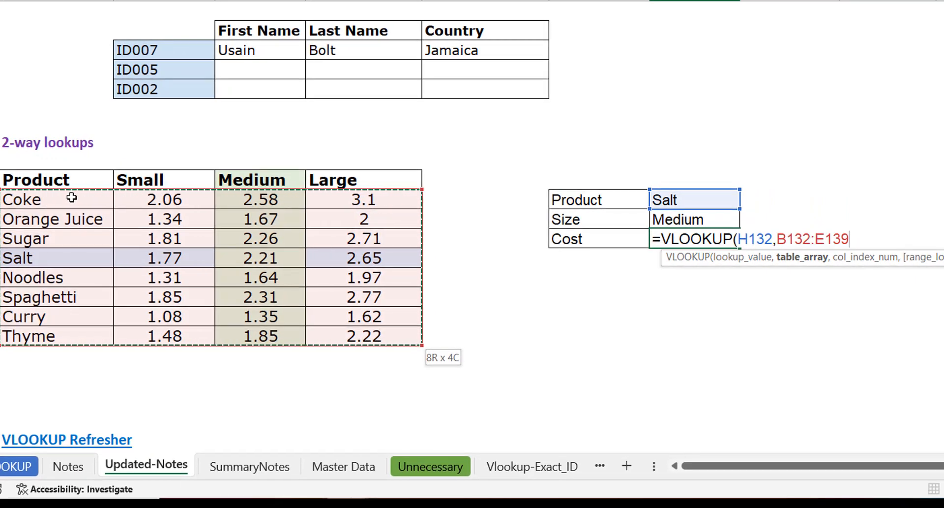
{"action": "key", "text": "F4"}
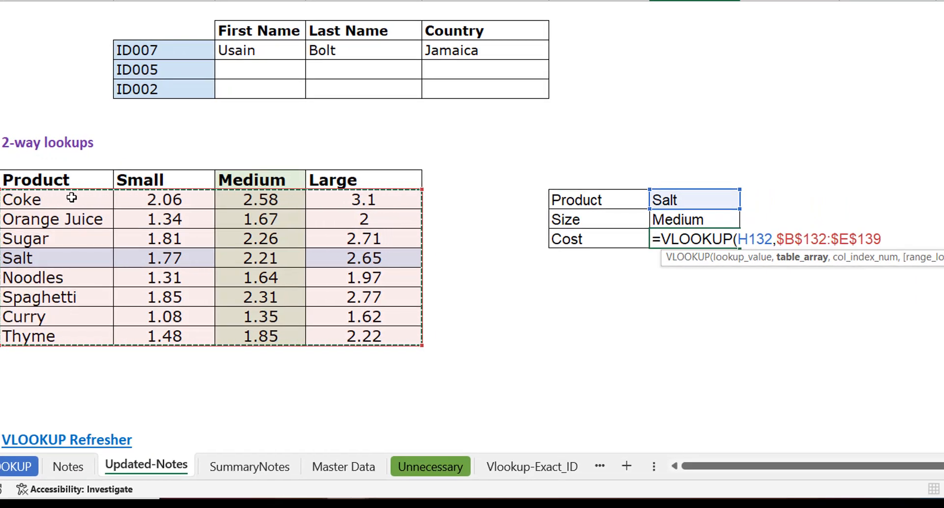
- Leave the VLOOKUP column index empty, set 0 for exact match, and enter the Cost formula
{"action": "type", "text": ","}
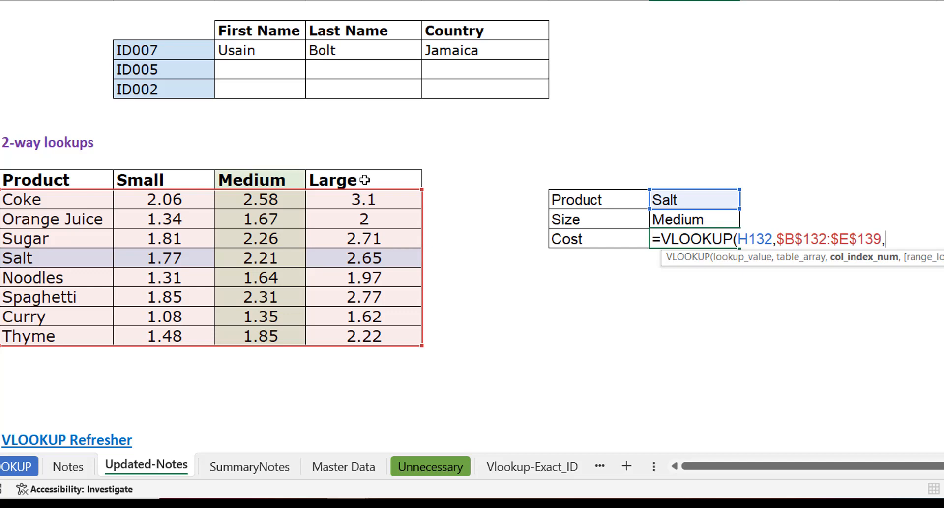
{"action": "type", "text": ","}
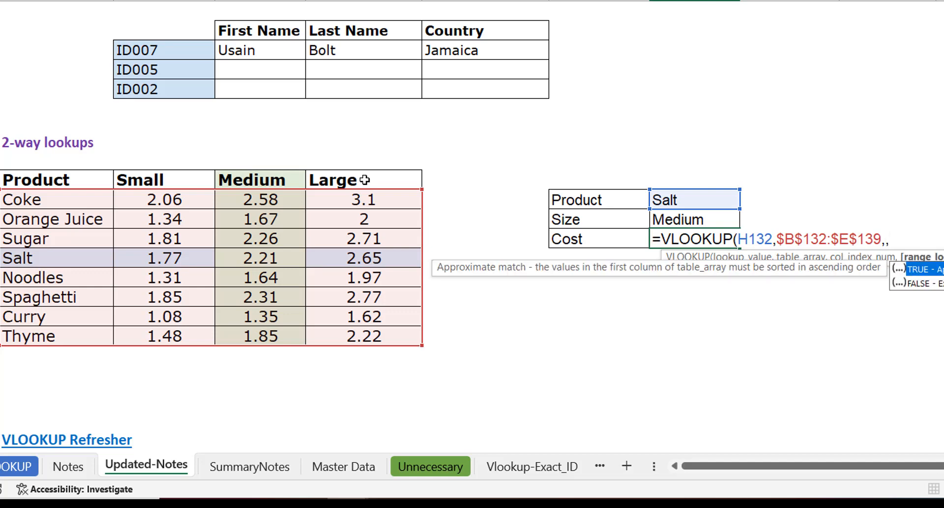
{"action": "type", "text": "0)"}
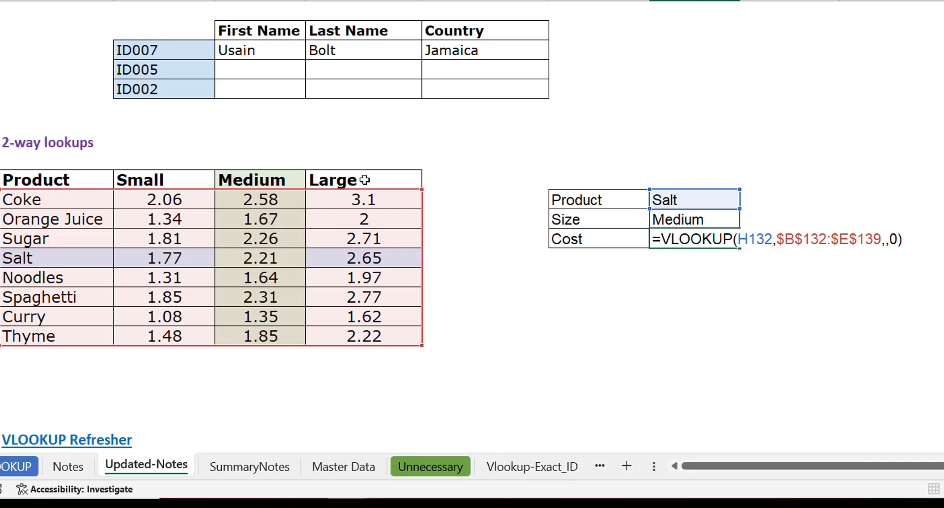
{"action": "key", "text": "Left"}
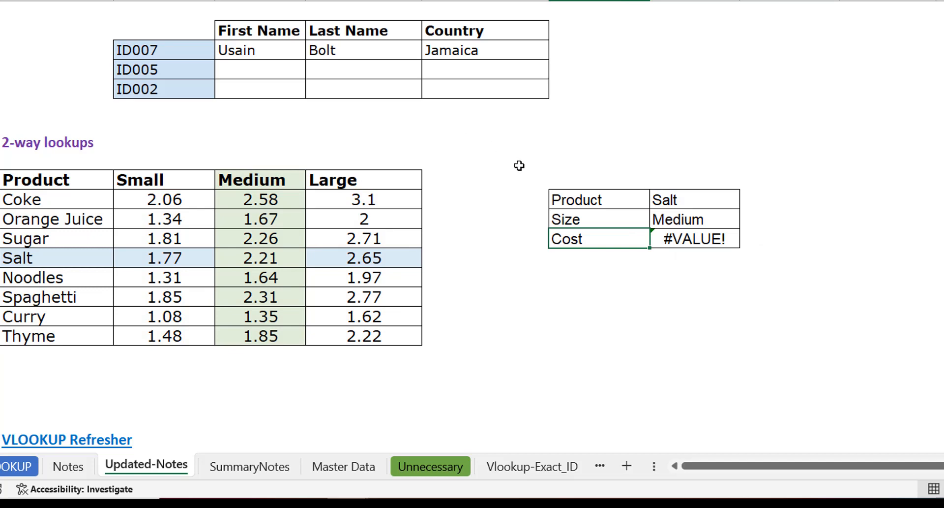
- Edit the Cost formula to nest a MATCH in the empty column index argument, with H133 as its lookup value
{"action": "left_click", "coordinate": [700, 239]}
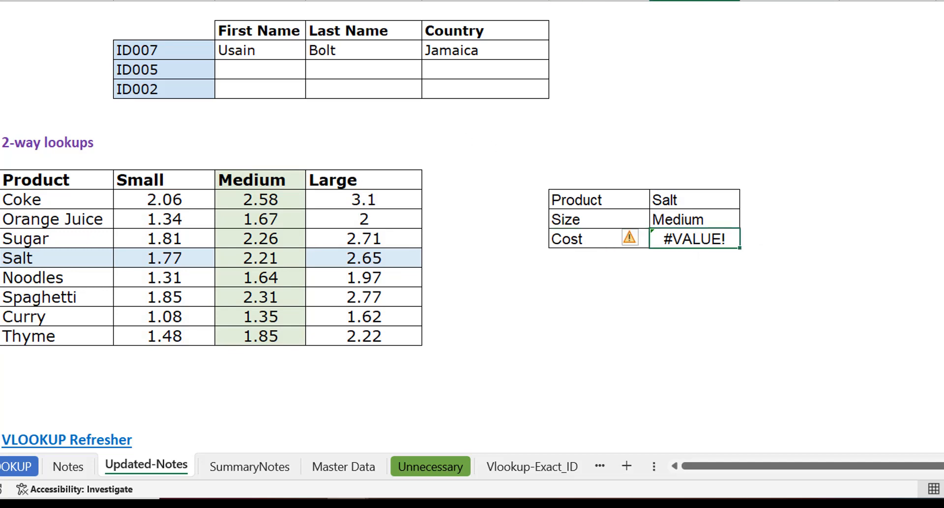
{"action": "key", "text": "F2"}
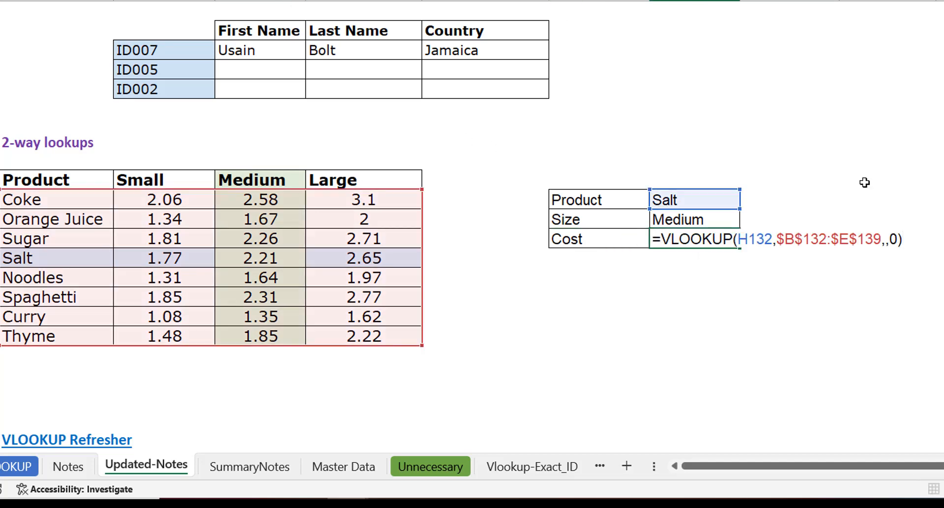
{"action": "left_click", "coordinate": [886, 240]}
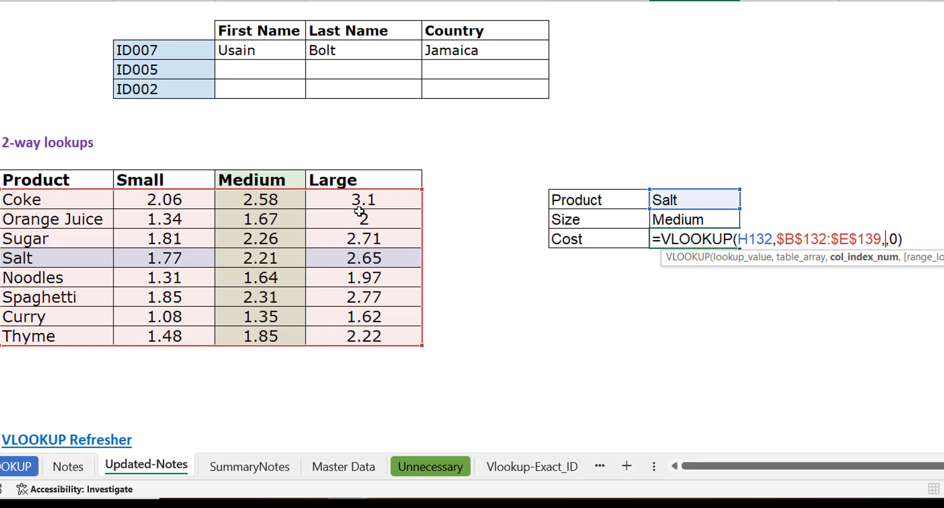
{"action": "type", "text": "matc"}
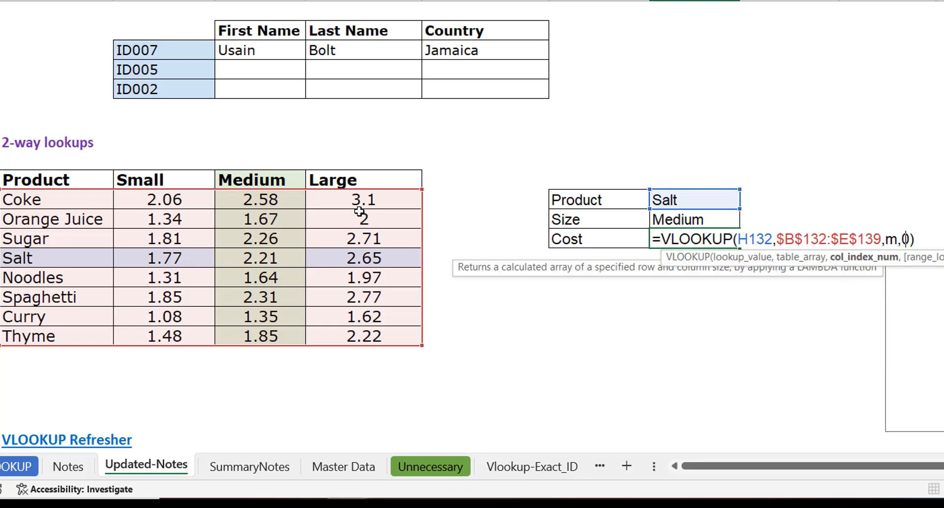
{"action": "key", "text": "Tab"}
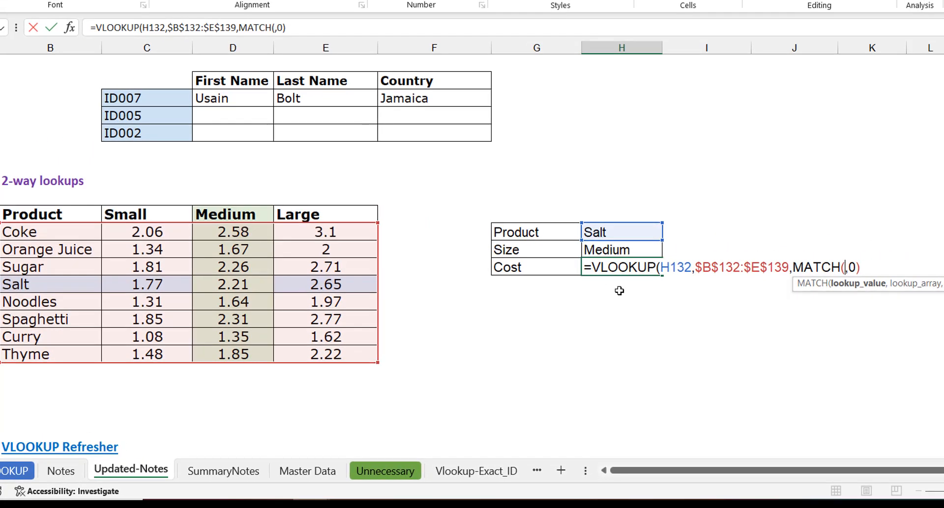
{"action": "left_click", "coordinate": [616, 249]}
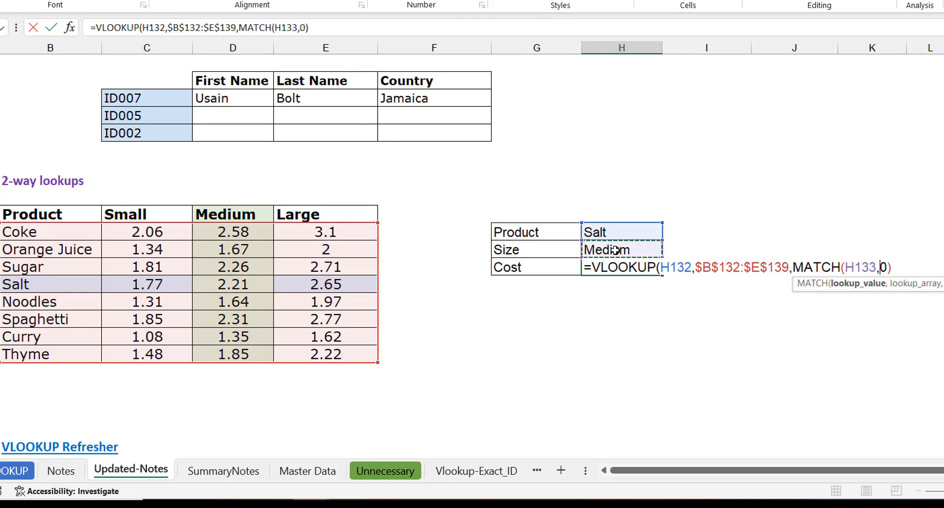
- Complete the nested MATCH with header range B131:E131 and 0 for exact match, and enter the Cost formula
{"action": "type", "text": ","}
{"action": "left_click_drag", "start_coordinate": [175, 217], "coordinate": [301, 218]}
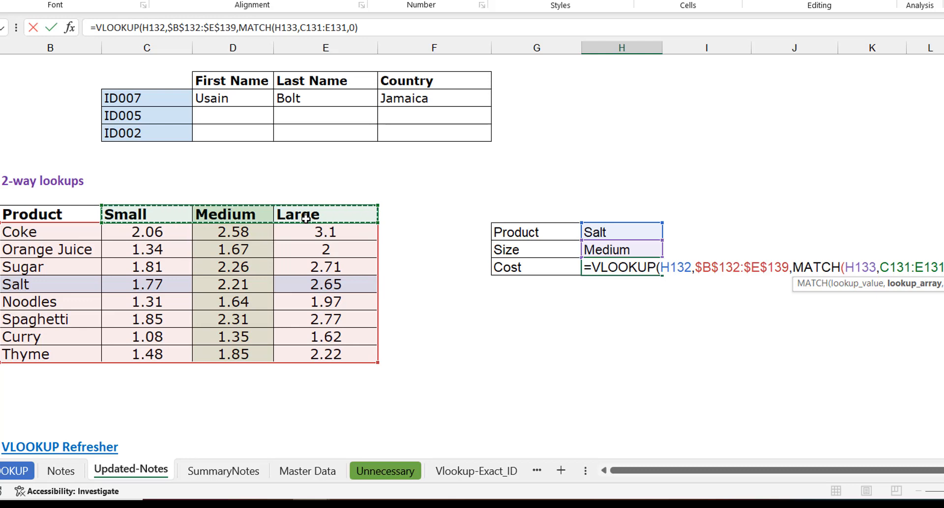
{"action": "left_click", "coordinate": [77, 211]}
{"action": "key", "text": "ctrl+shift+Right"}
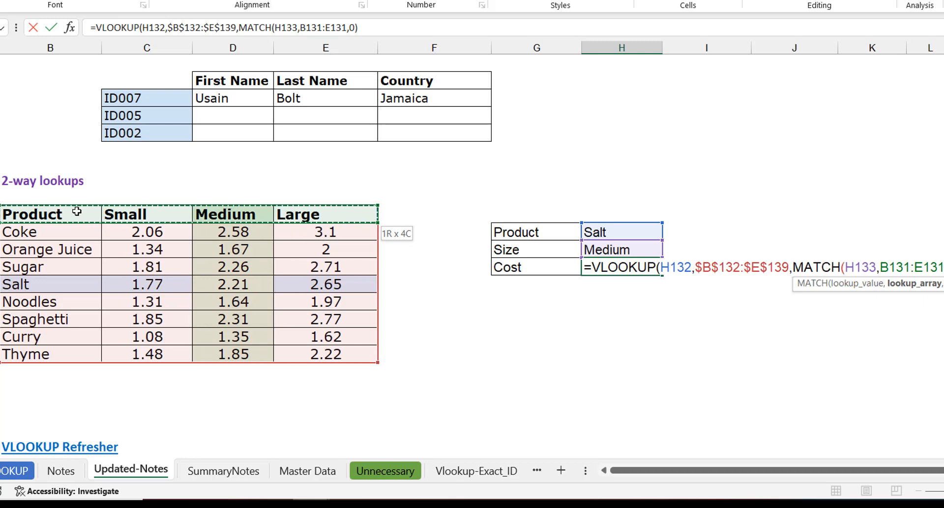
{"action": "type", "text": ",0"}
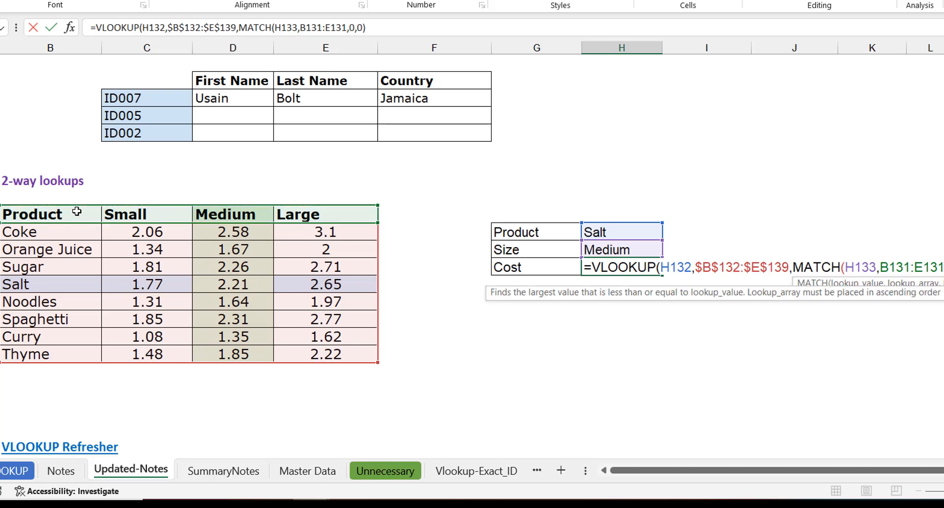
{"action": "type", "text": ")"}
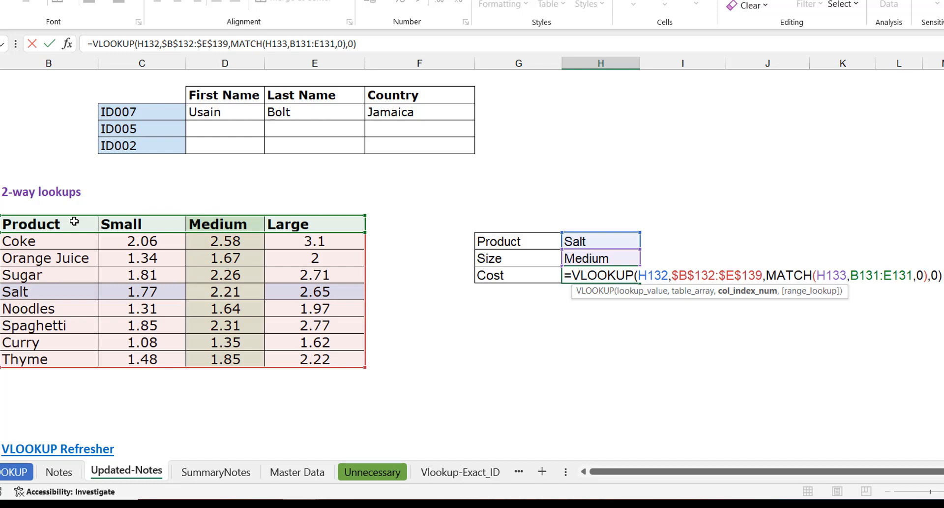
{"action": "key", "text": "ctrl+Return"}
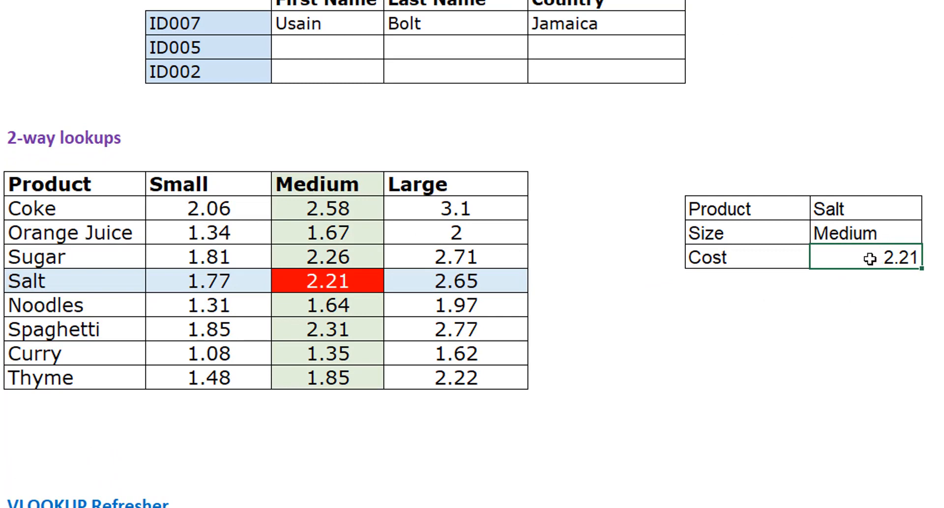
- Test the two-way lookup by changing the Product to Orange Juice and the Size to Large
{"action": "left_click", "coordinate": [884, 213]}
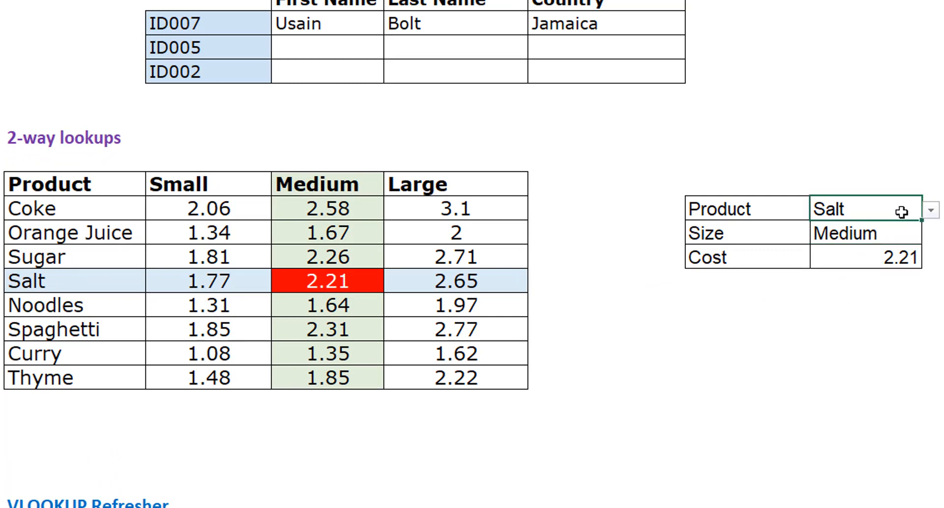
{"action": "left_click", "coordinate": [931, 211]}
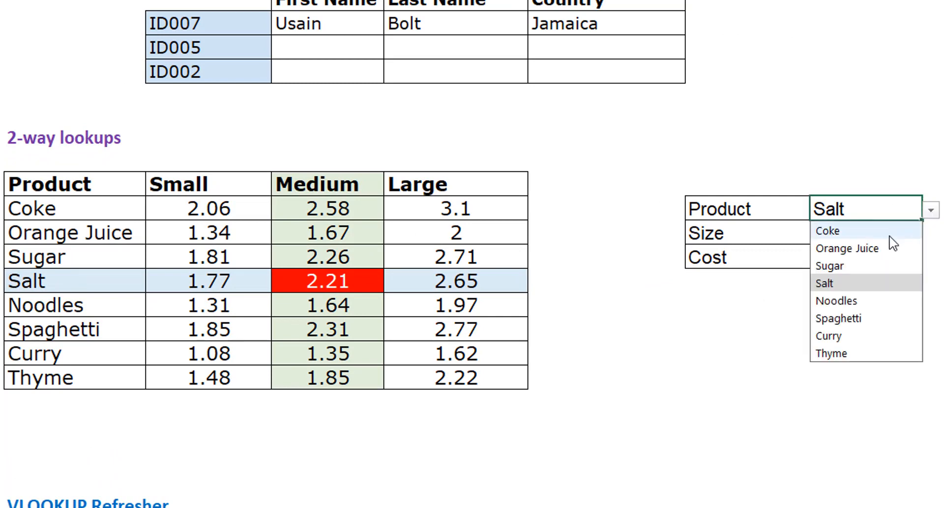
{"action": "left_click", "coordinate": [872, 249]}
{"action": "left_click", "coordinate": [892, 232]}
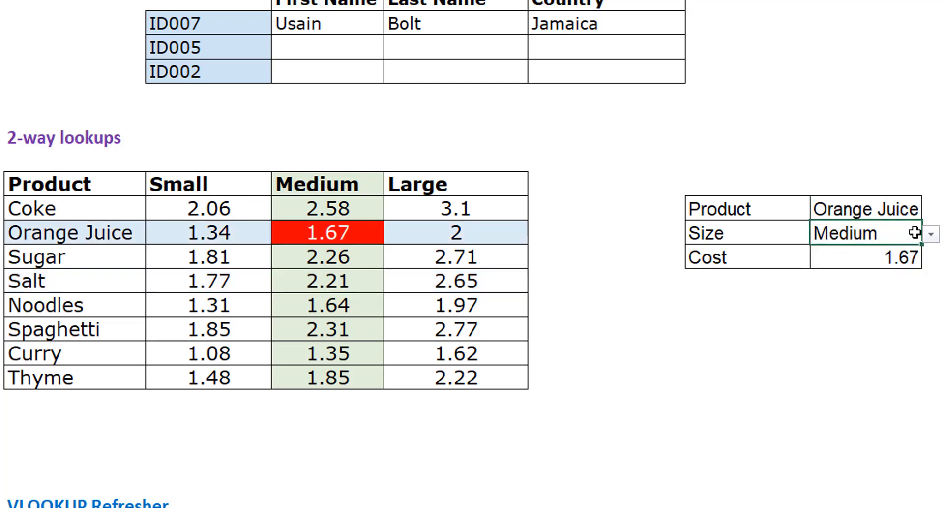
{"action": "left_click", "coordinate": [931, 234]}
{"action": "left_click", "coordinate": [885, 290]}
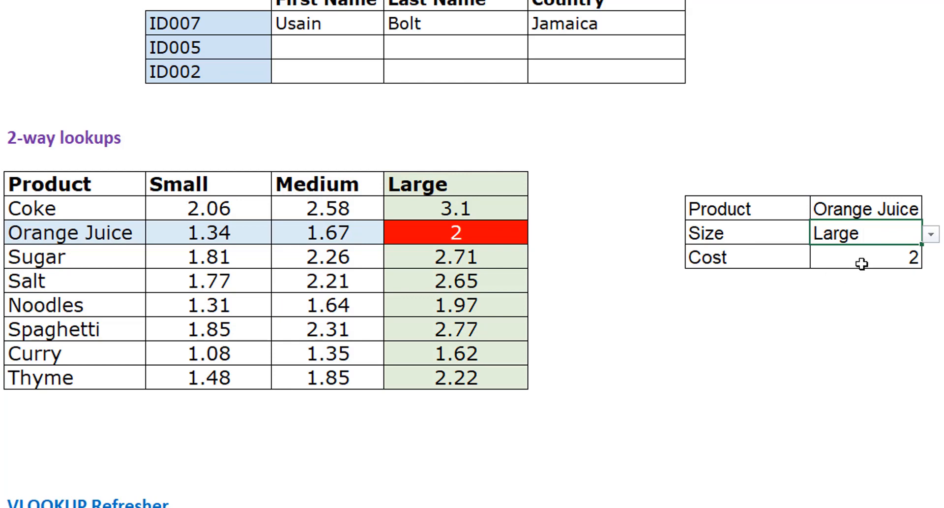
- Test the two-way lookup by changing the Product to Thyme and the Size to Small
{"action": "left_click", "coordinate": [934, 209]}
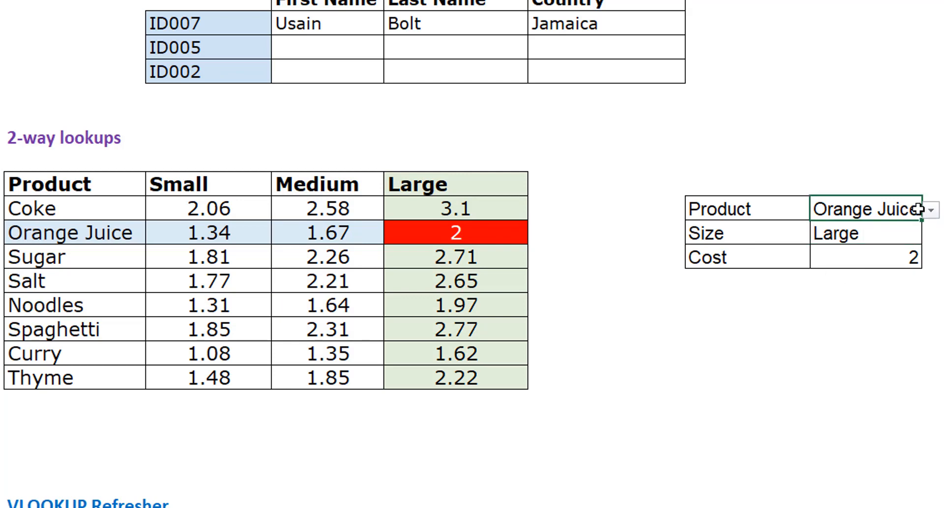
{"action": "left_click", "coordinate": [910, 209]}
{"action": "left_click", "coordinate": [931, 211]}
{"action": "left_click", "coordinate": [847, 355]}
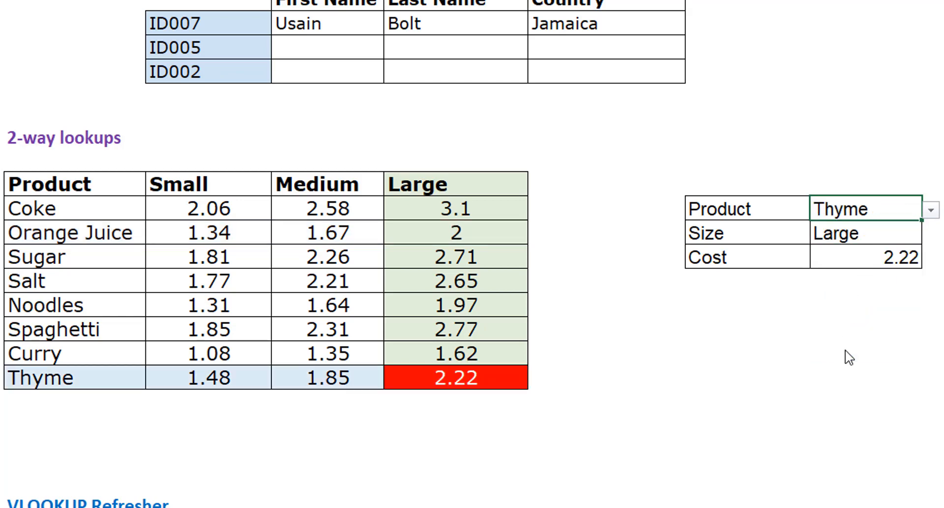
{"action": "left_click", "coordinate": [884, 232]}
{"action": "left_click", "coordinate": [931, 234]}
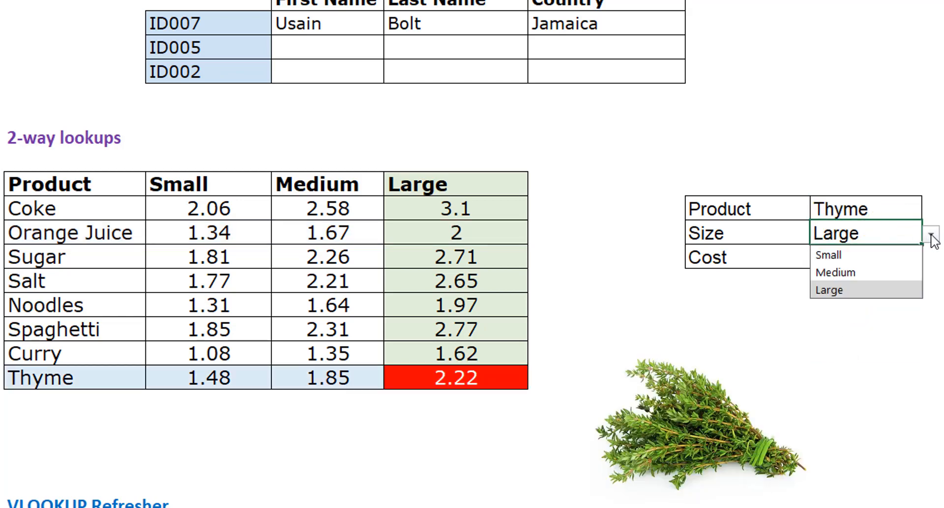
{"action": "left_click", "coordinate": [851, 255]}
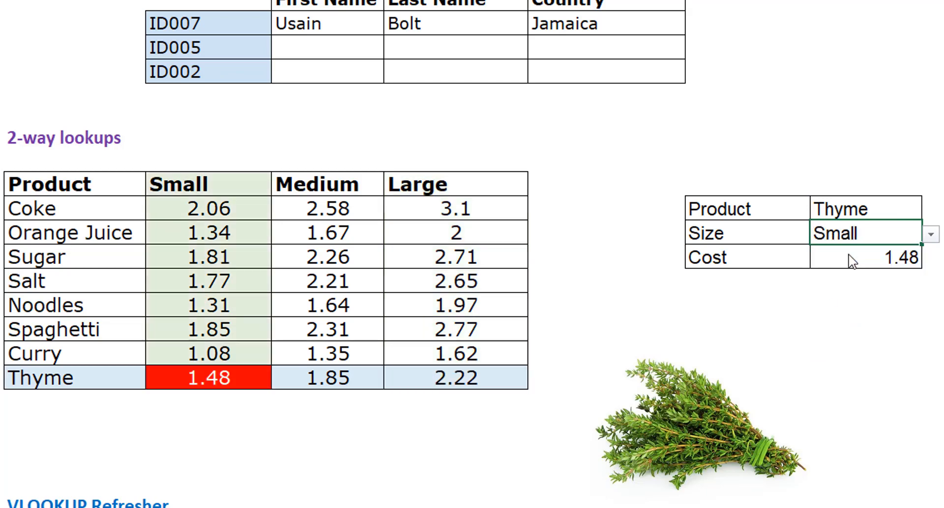
{"action": "left_click", "coordinate": [882, 255]}
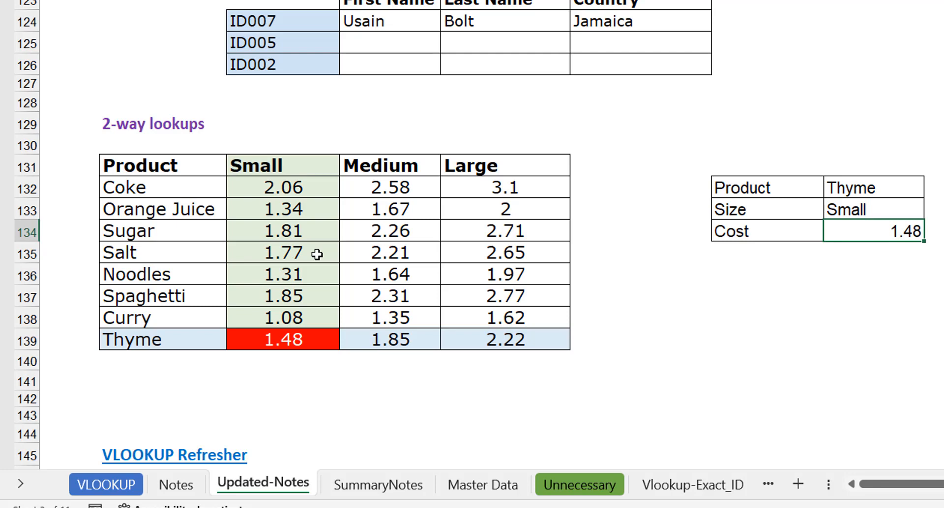
- Switch to the Unnecessary sheet and ignore the number-stored-as-text errors on the Employee IDs in A3:A15
{"action": "left_click", "coordinate": [580, 486]}
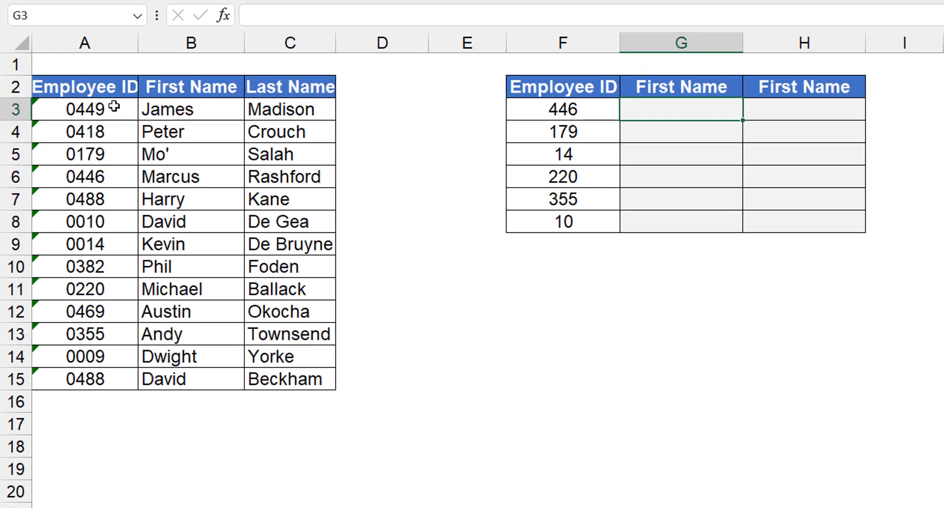
{"action": "left_click", "coordinate": [78, 25]}
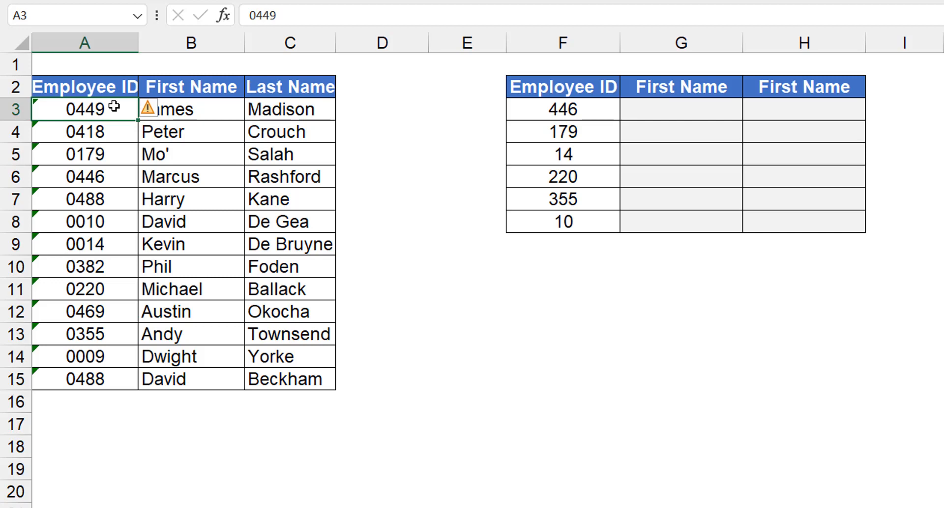
{"action": "key", "text": "ctrl+shift+Down"}
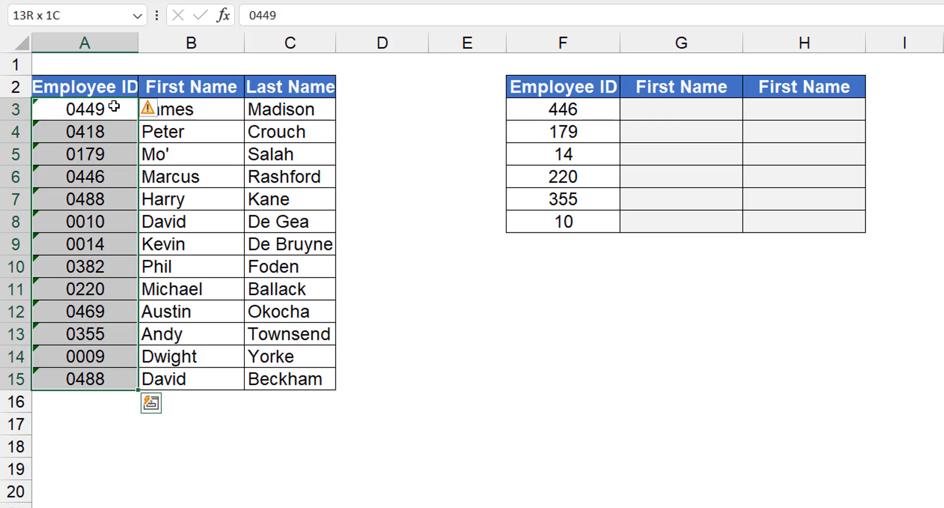
{"action": "left_click", "coordinate": [150, 111]}
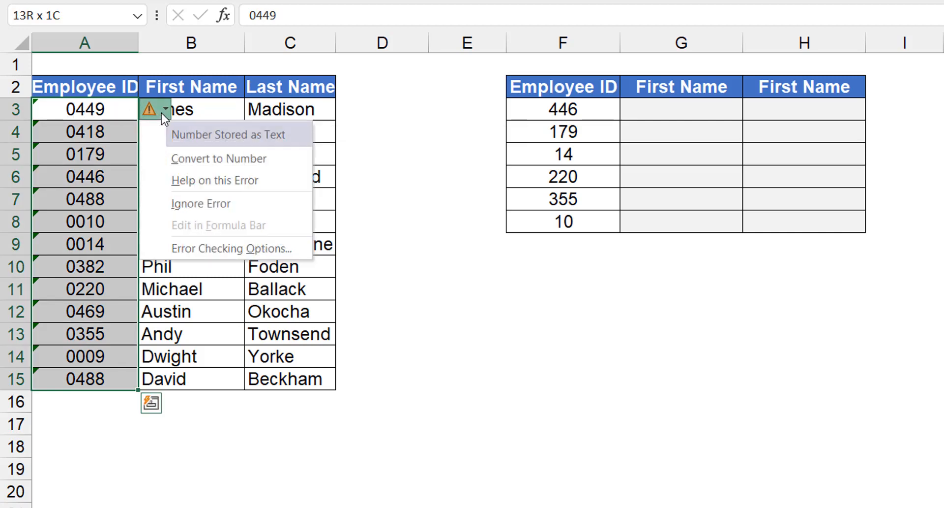
{"action": "left_click", "coordinate": [216, 202]}
{"action": "left_click", "coordinate": [118, 154]}
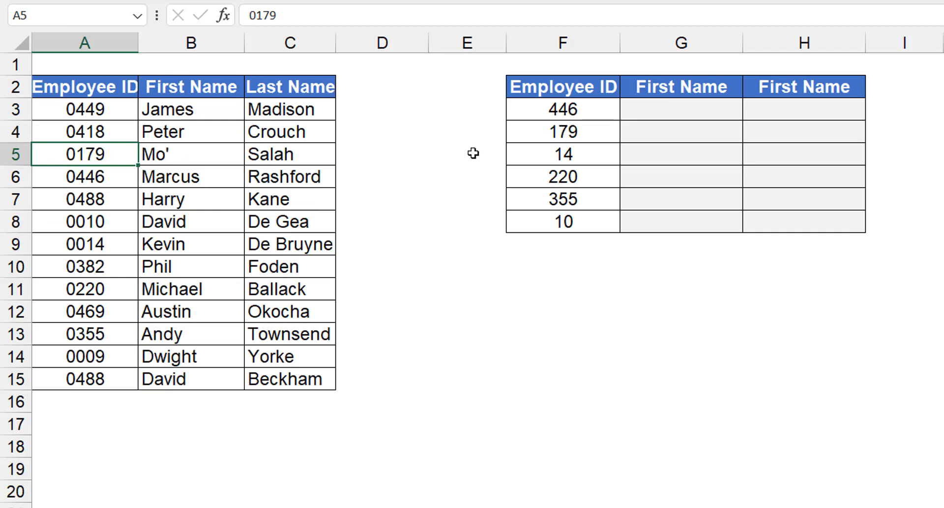
- Apply the custom number format 0000 to the lookup Employee IDs in F3:F8
{"action": "left_click", "coordinate": [677, 114]}
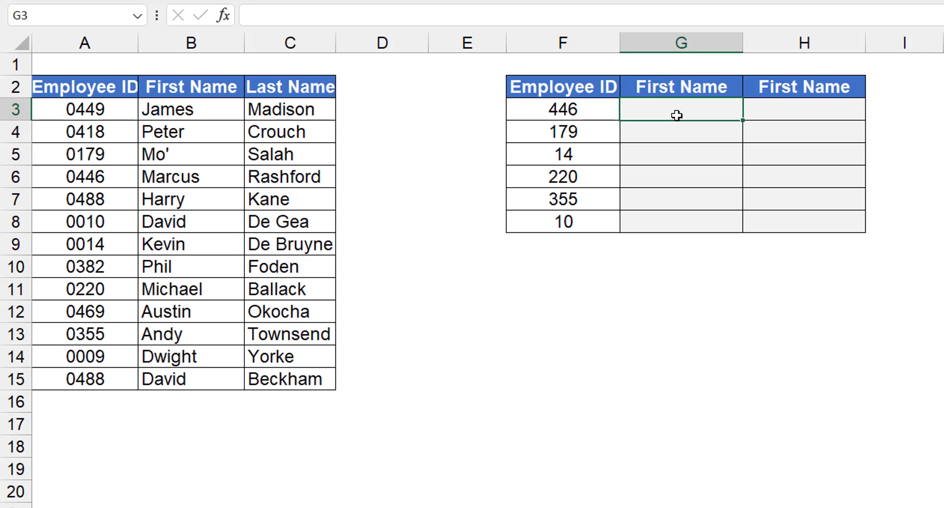
{"action": "key", "text": "Left"}
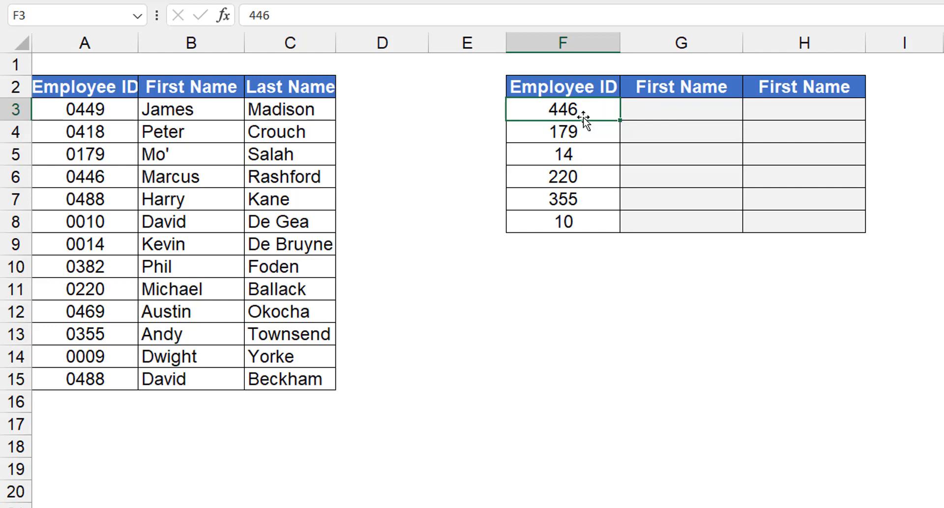
{"action": "key", "text": "ctrl+shift+Down"}
{"action": "key", "text": "ctrl+1"}
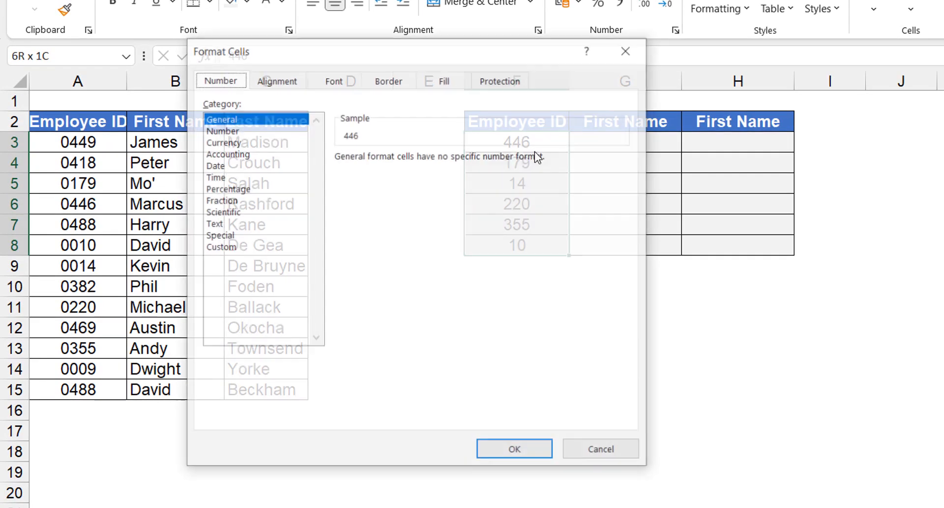
{"action": "left_click", "coordinate": [225, 246]}
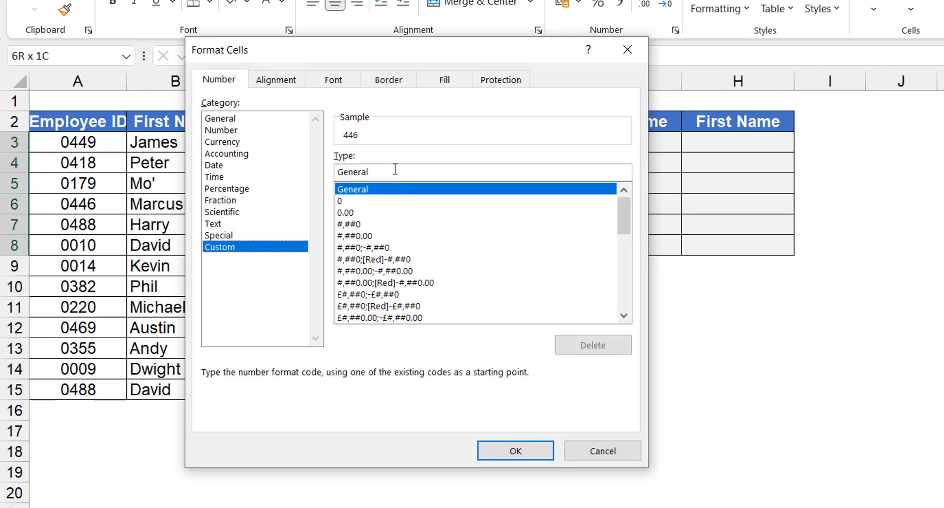
{"action": "left_click_drag", "start_coordinate": [390, 169], "coordinate": [318, 176]}
{"action": "type", "text": "000"}
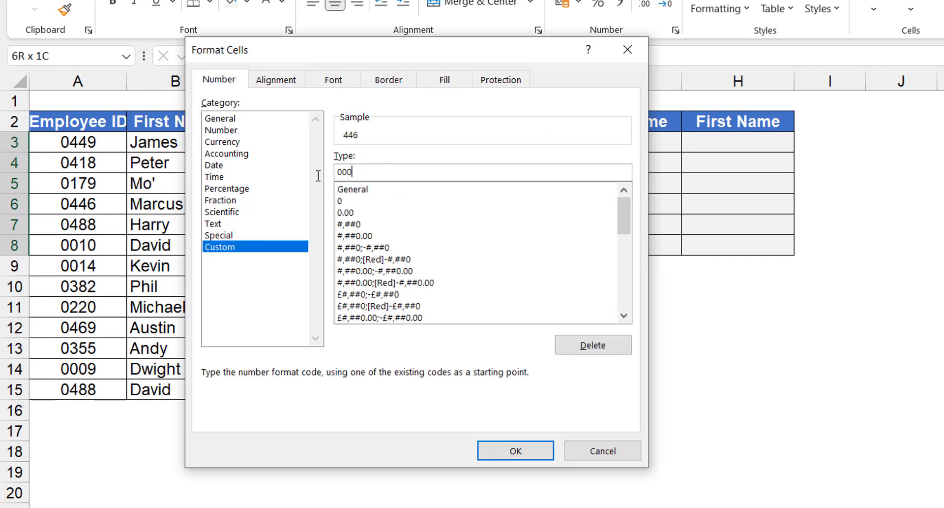
{"action": "type", "text": "0"}
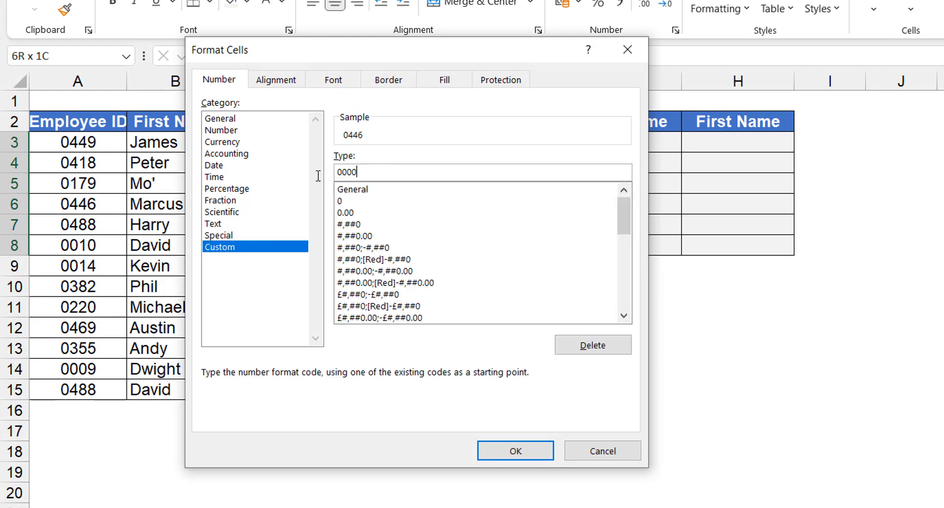
{"action": "left_click", "coordinate": [525, 449]}
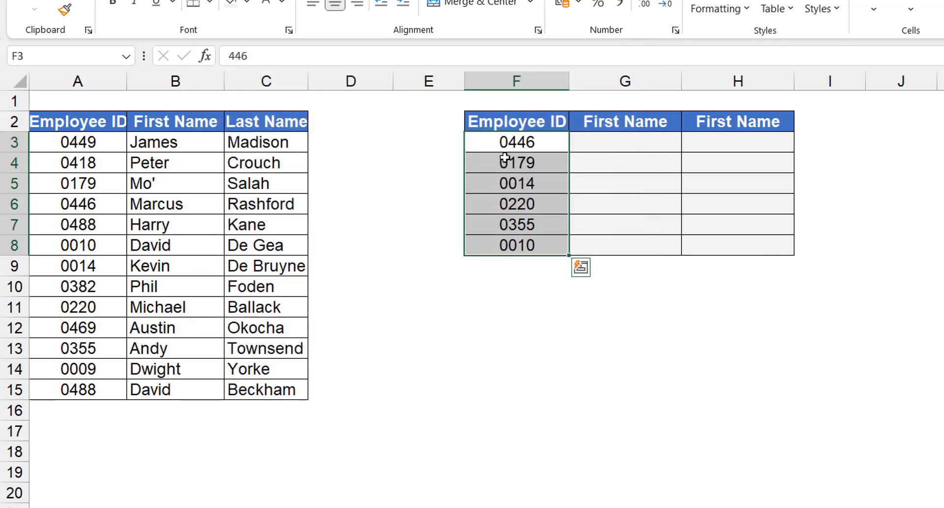
- Compare the underlying values of the Employee IDs in A3 and F3
{"action": "left_click", "coordinate": [503, 159]}
{"action": "left_click", "coordinate": [85, 147]}
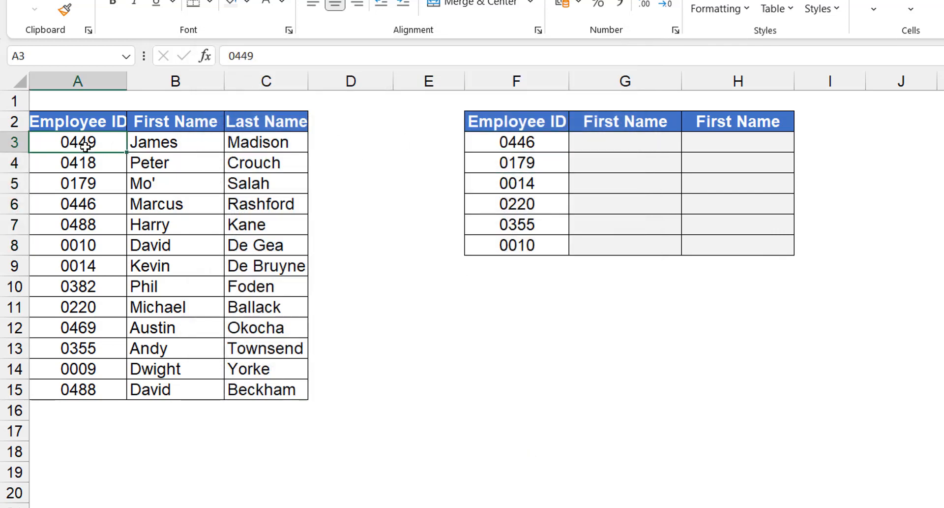
{"action": "left_click", "coordinate": [511, 142]}
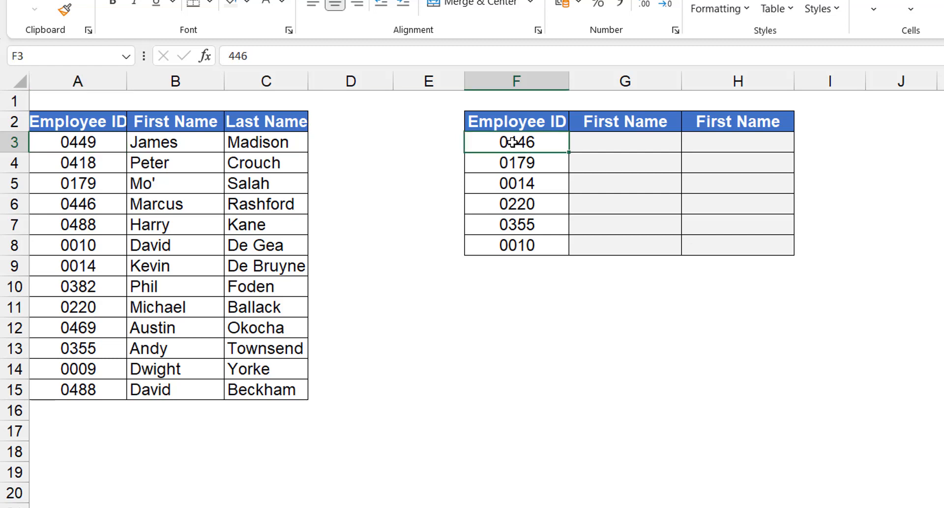
- Start a VLOOKUP in G3 with F3 as the lookup value and the absolute table array $A$3:$C$15
{"action": "left_click", "coordinate": [615, 142]}
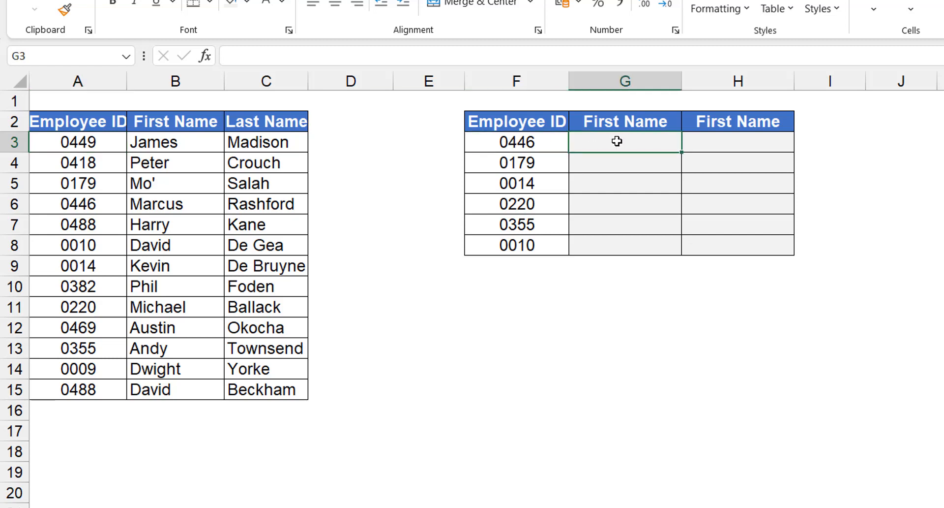
{"action": "type", "text": "=vloo"}
{"action": "key", "text": "Tab"}
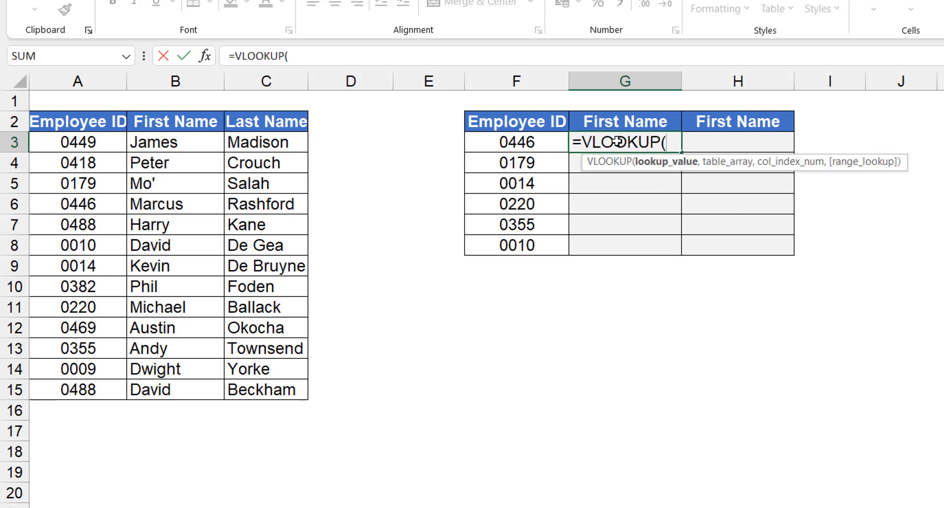
{"action": "key", "text": "Left"}
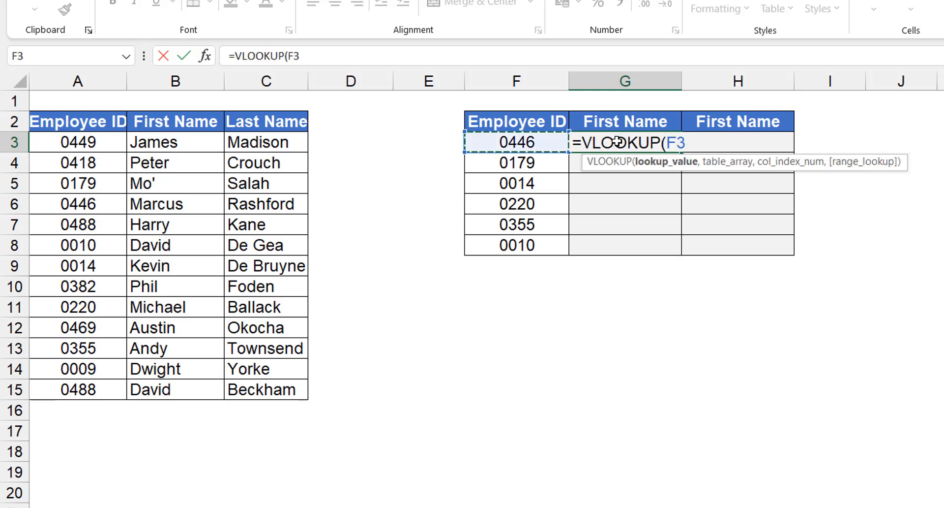
{"action": "type", "text": ","}
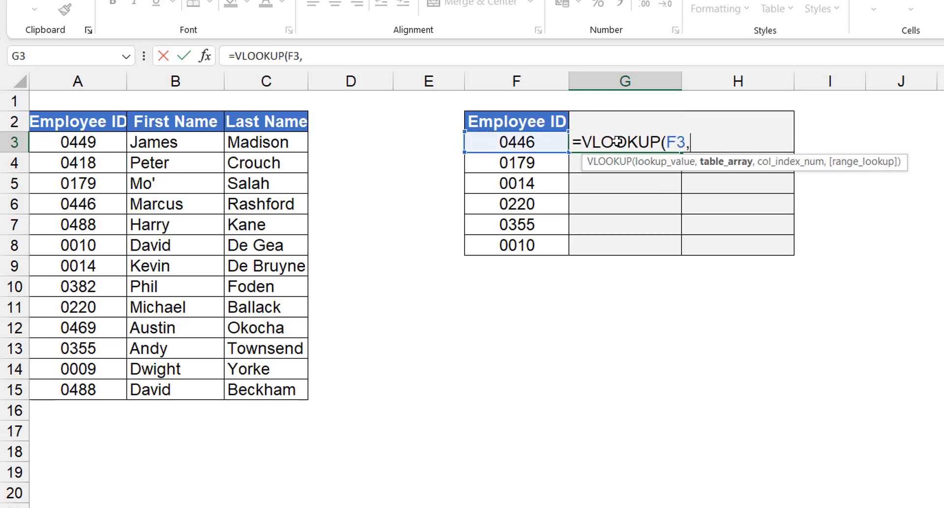
{"action": "left_click", "coordinate": [68, 143]}
{"action": "key", "text": "ctrl+shift+Right"}
{"action": "key", "text": "ctrl+shift+Down"}
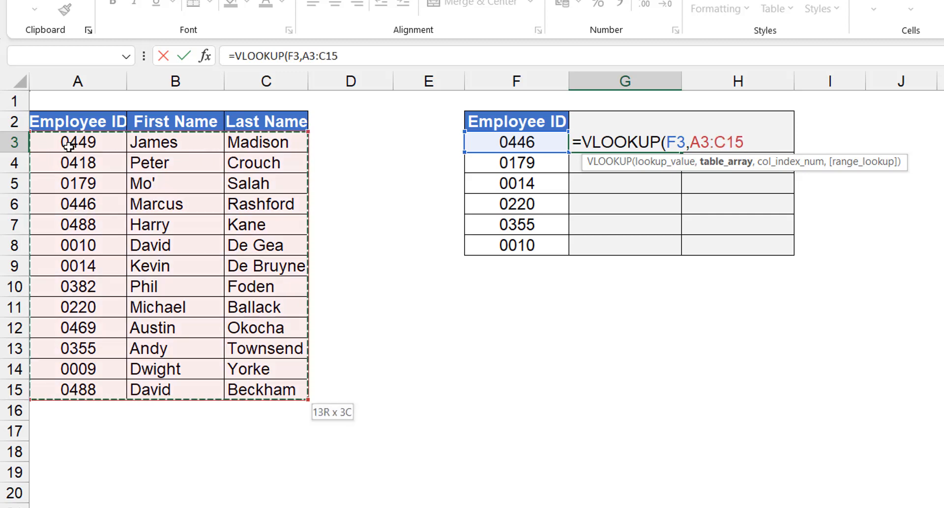
{"action": "key", "text": "F4"}
{"action": "type", "text": ","}
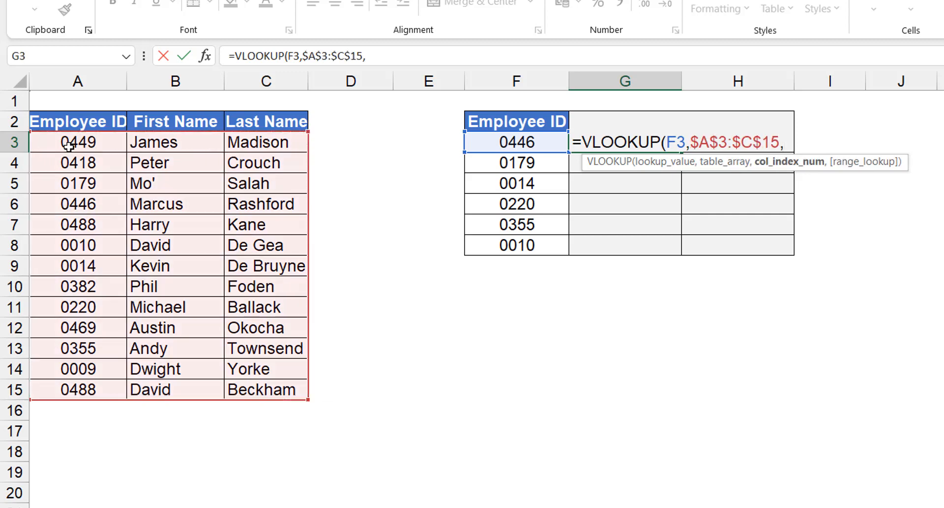
- Complete the VLOOKUP with column index 2 and 0 for exact match, and fill it down to G8
{"action": "type", "text": "2"}
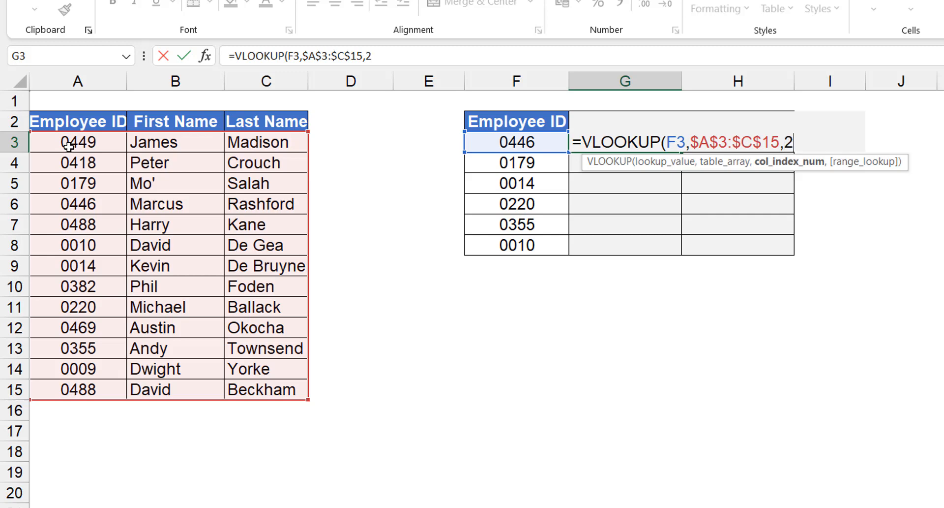
{"action": "type", "text": ",0)"}
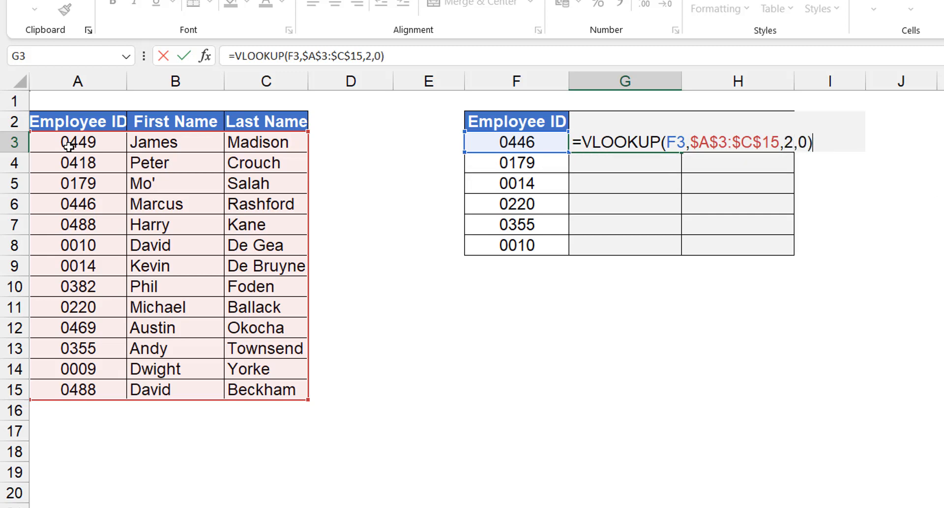
{"action": "key", "text": "ctrl+Return"}
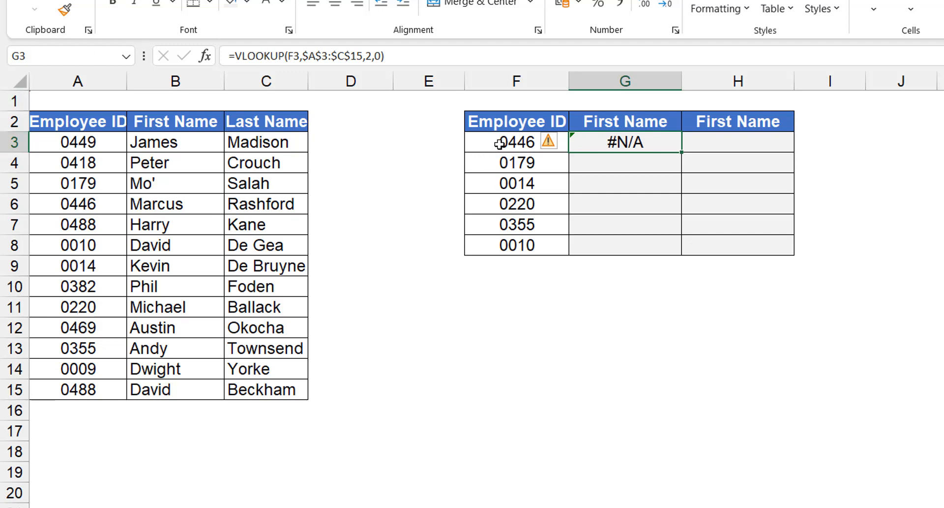
{"action": "double_click", "coordinate": [681, 152]}
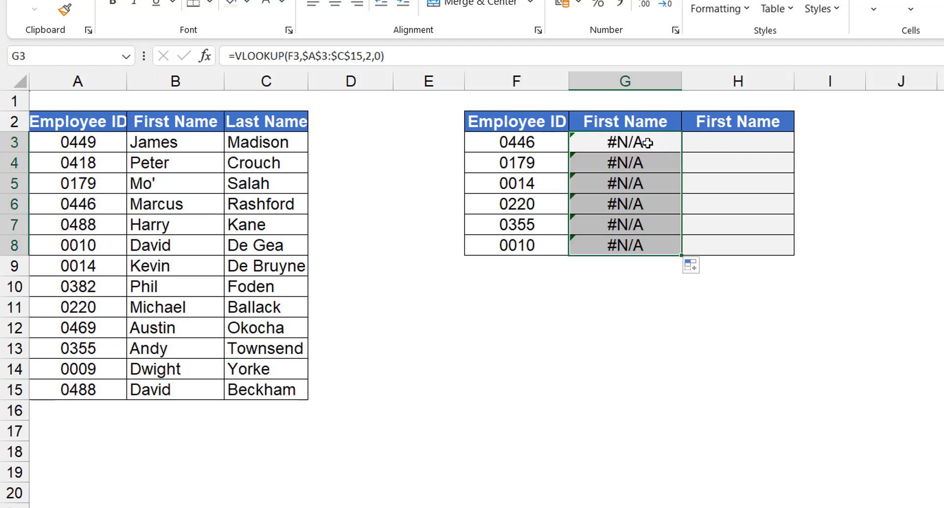
- Enter the formula =A6=F3 in D6 to check whether the two matching-looking Employee IDs are equal
{"action": "left_click", "coordinate": [526, 143]}
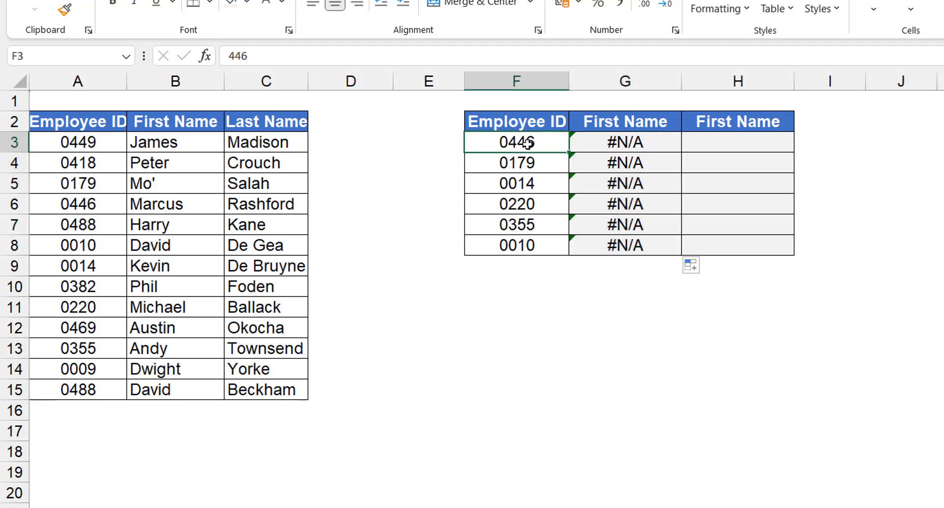
{"action": "left_click", "coordinate": [62, 203]}
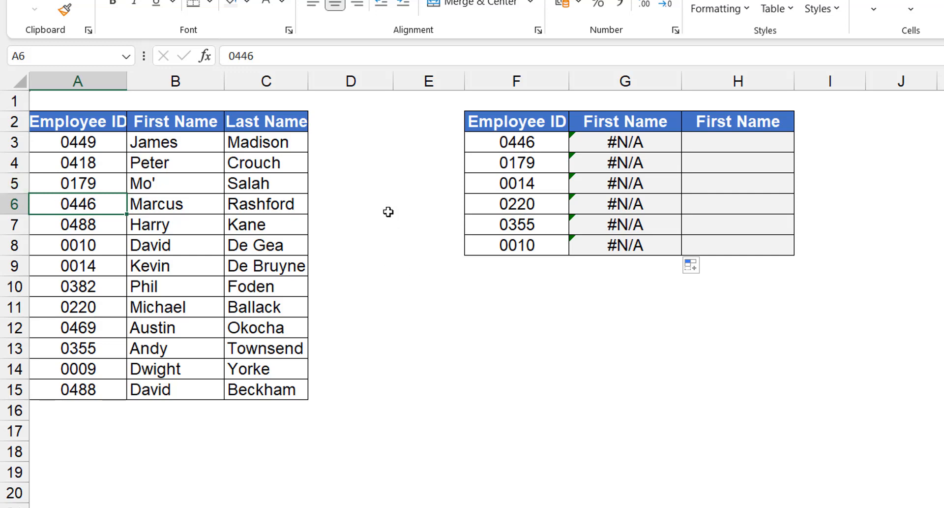
{"action": "left_click", "coordinate": [326, 205]}
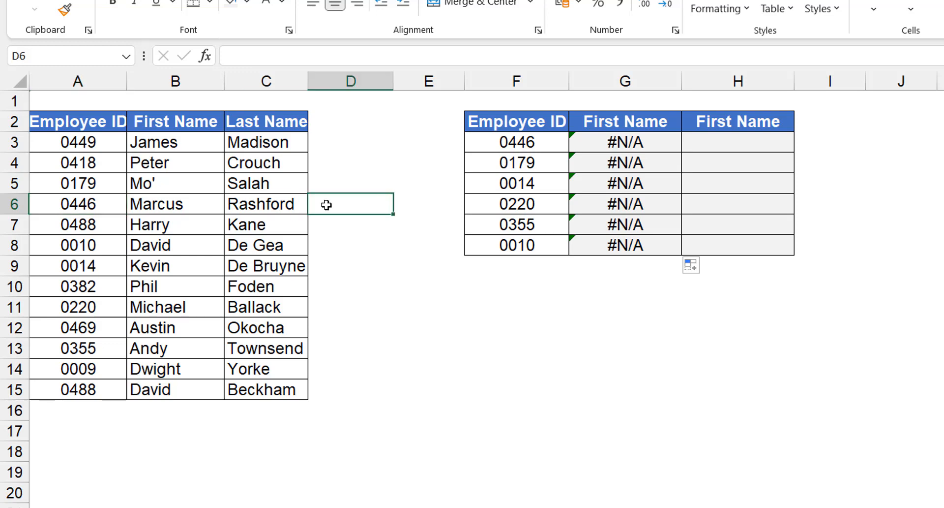
{"action": "type", "text": "="}
{"action": "key", "text": "Left"}
{"action": "key", "text": "Left"}
{"action": "key", "text": "Left"}
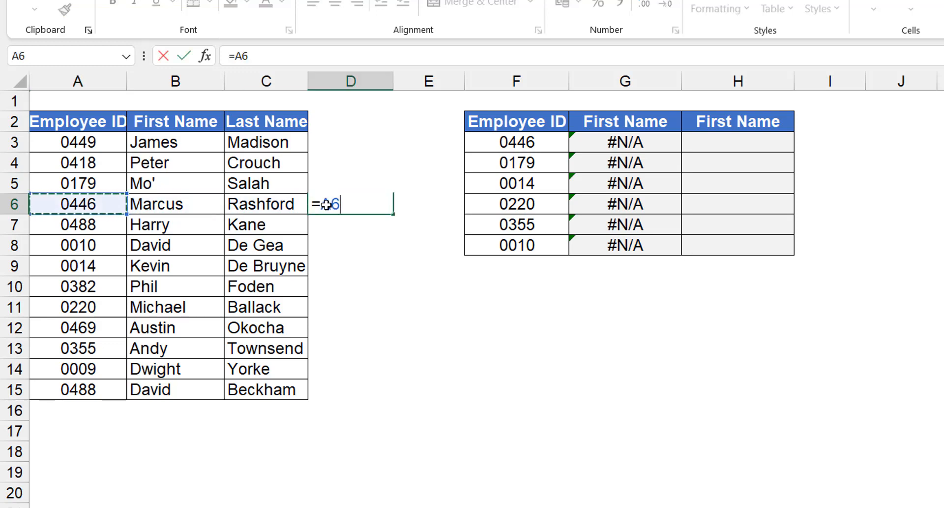
{"action": "type", "text": "="}
{"action": "key", "text": "Right"}
{"action": "key", "text": "Right"}
{"action": "key", "text": "Up"}
{"action": "key", "text": "Up"}
{"action": "key", "text": "Up"}
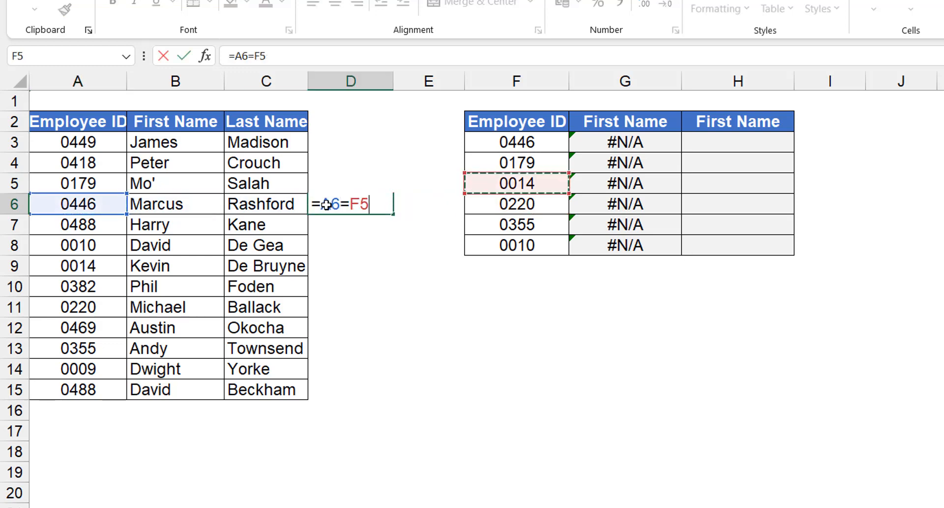
{"action": "key", "text": "ctrl+Return"}
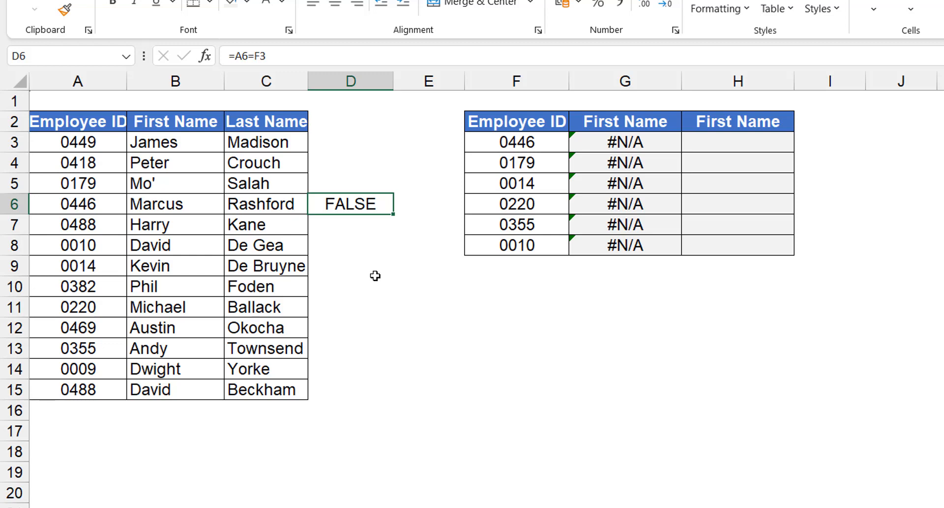
- Enter =LEN(A6) in D6 to count the characters in that Employee ID
{"action": "type", "text": "=len"}
{"action": "key", "text": "Tab"}
{"action": "key", "text": "Left"}
{"action": "key", "text": "Left"}
{"action": "key", "text": "Left"}
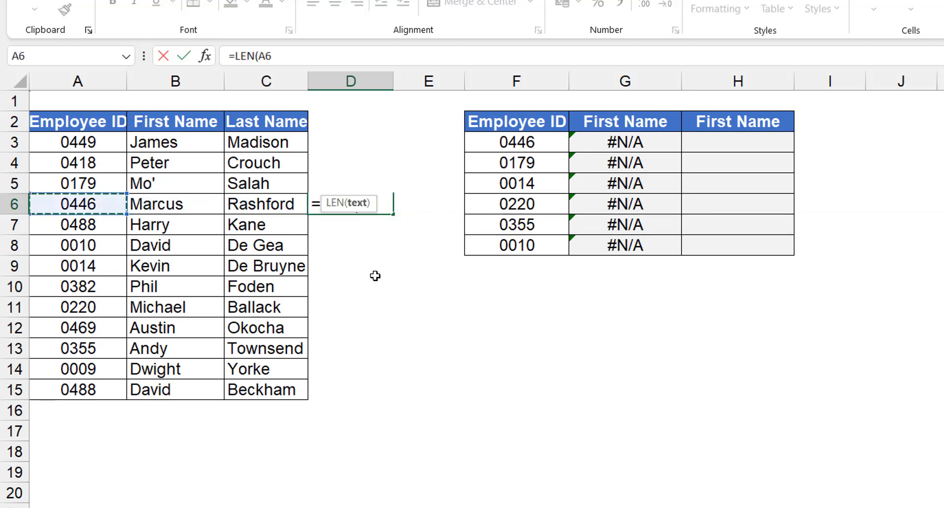
{"action": "type", "text": ")"}
{"action": "key", "text": "ctrl+Return"}
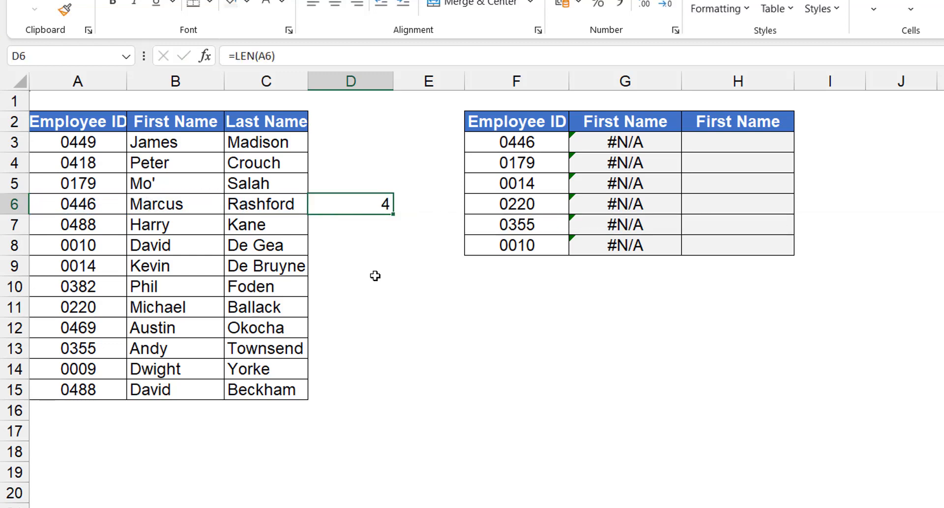
- Enter =LEN(F3) in D3 to count the characters stored in the lookup Employee ID
{"action": "key", "text": "Up"}
{"action": "key", "text": "Up"}
{"action": "key", "text": "Up"}
{"action": "type", "text": "=l"}
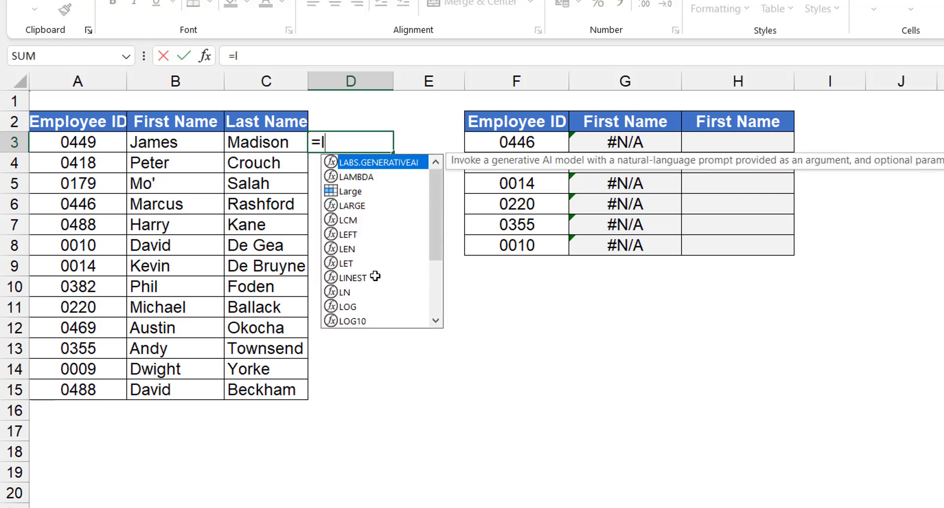
{"action": "type", "text": "en"}
{"action": "key", "text": "Tab"}
{"action": "key", "text": "Right"}
{"action": "key", "text": "Right"}
{"action": "type", "text": ")"}
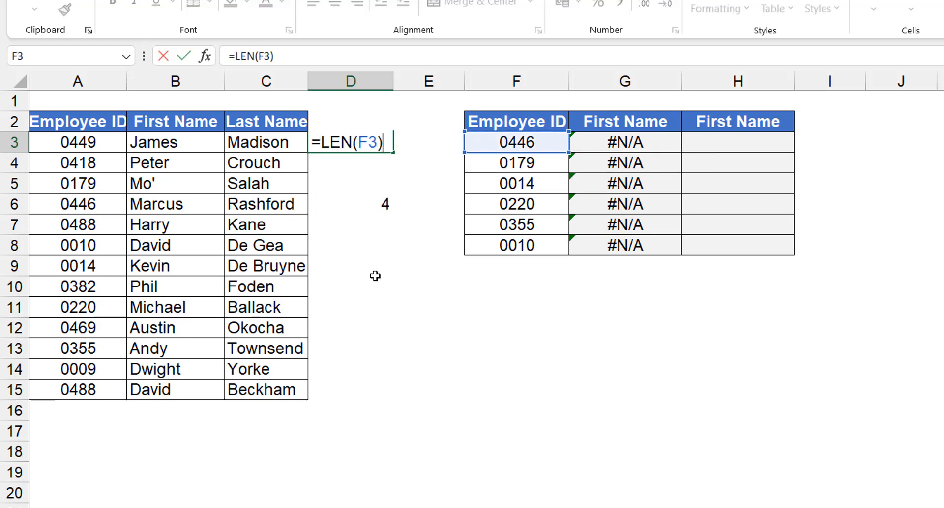
{"action": "key", "text": "Return"}
{"action": "key", "text": "Up"}
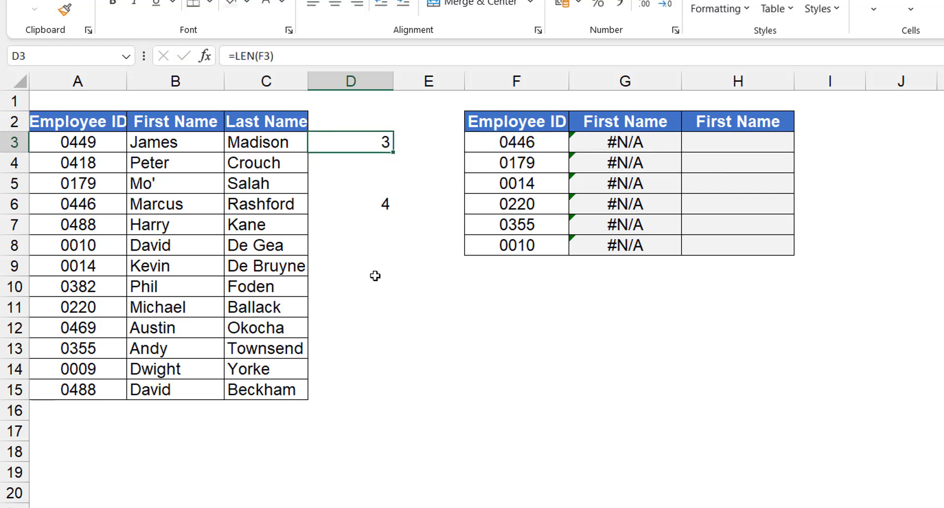
- Inspect the stored value of the Employee ID in F3 and review its number format settings
{"action": "key", "text": "Right"}
{"action": "key", "text": "Right"}
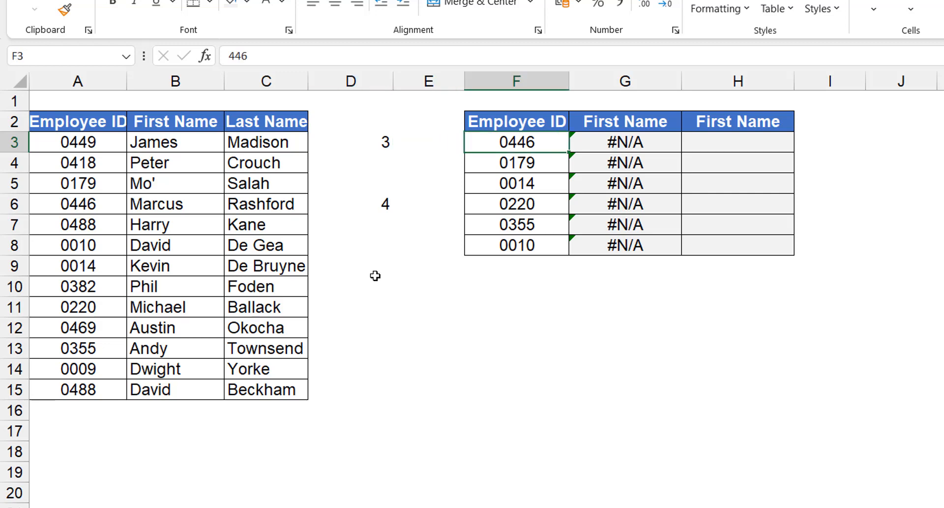
{"action": "key", "text": "Left"}
{"action": "key", "text": "Left"}
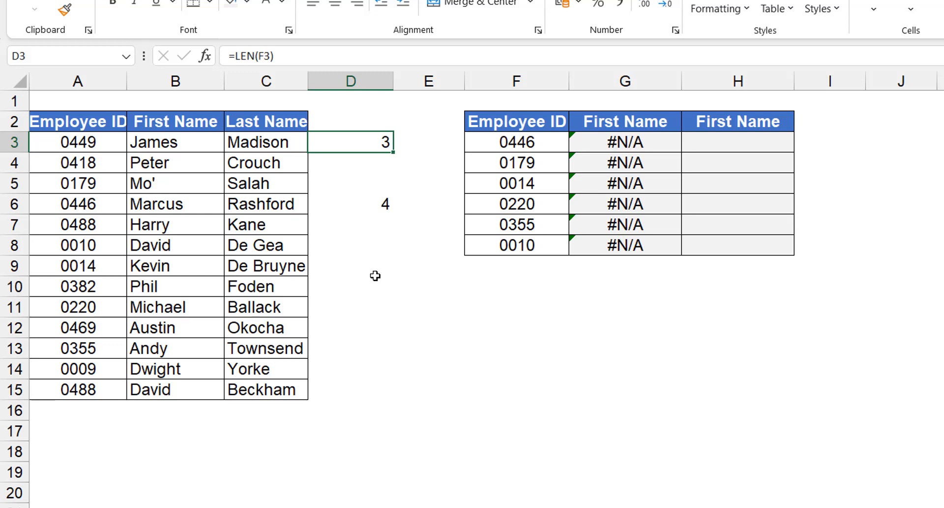
{"action": "key", "text": "Right"}
{"action": "key", "text": "Right"}
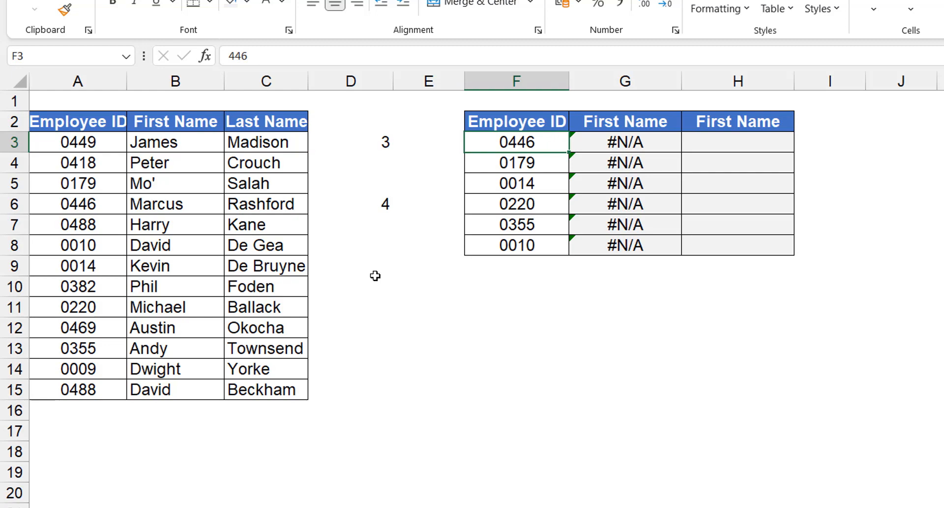
{"action": "key", "text": "ctrl+1"}
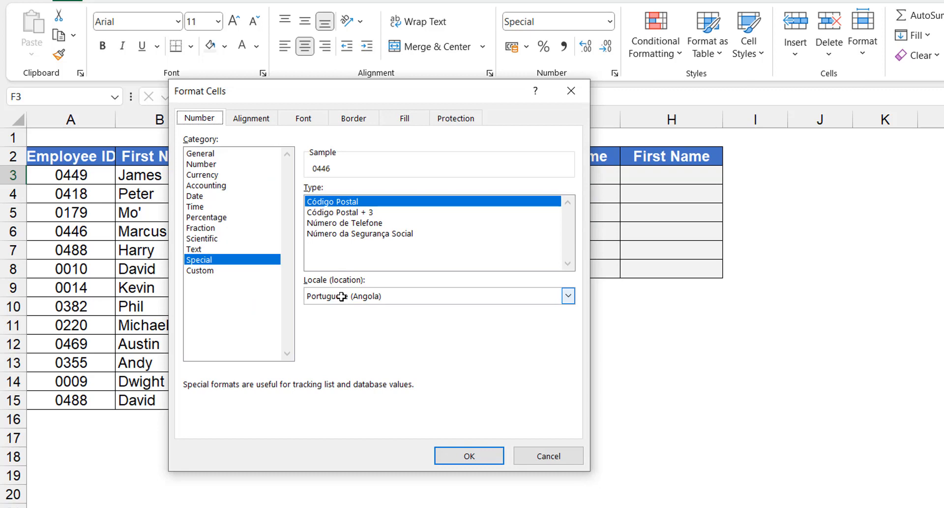
{"action": "left_click", "coordinate": [473, 455]}
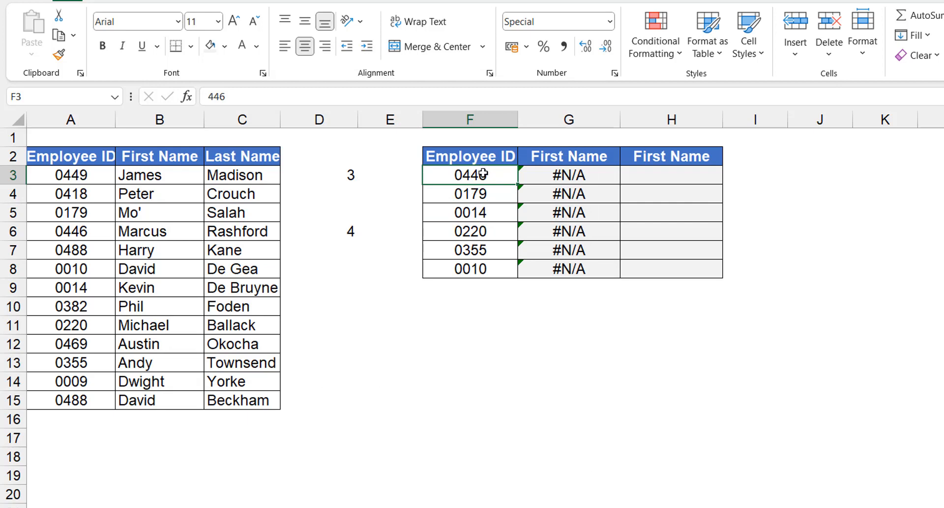
- Apply General formatting to the Employee IDs in F3:F8 and undo the change
{"action": "left_click_drag", "start_coordinate": [481, 173], "coordinate": [482, 263]}
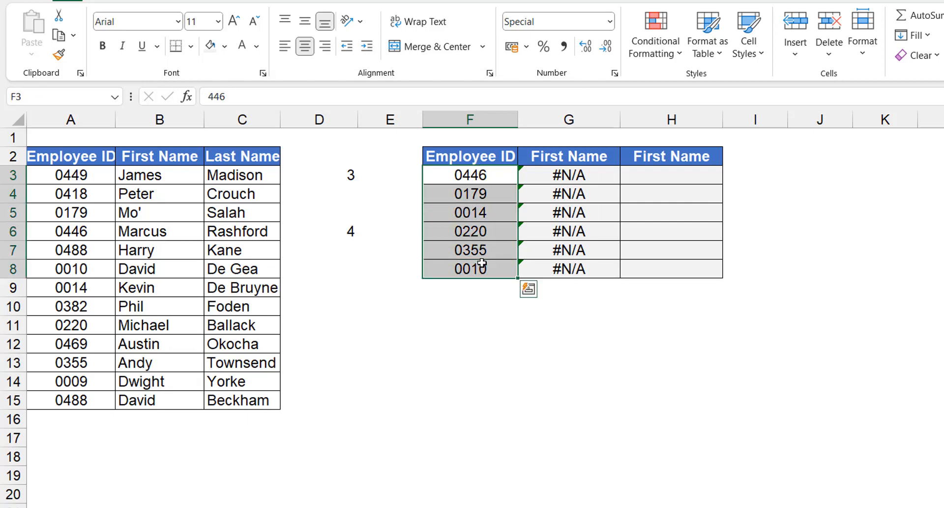
{"action": "key", "text": "ctrl+shift+asciitilde"}
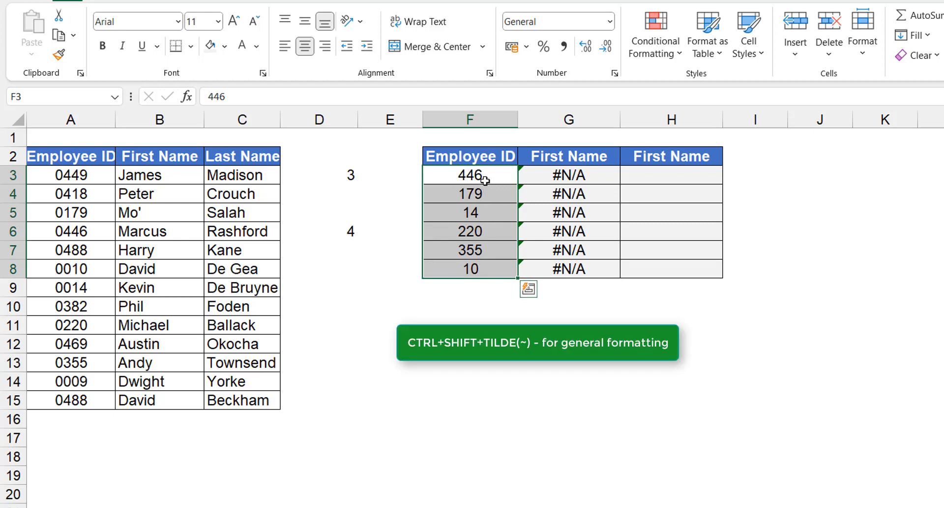
{"action": "key", "text": "ctrl+z"}
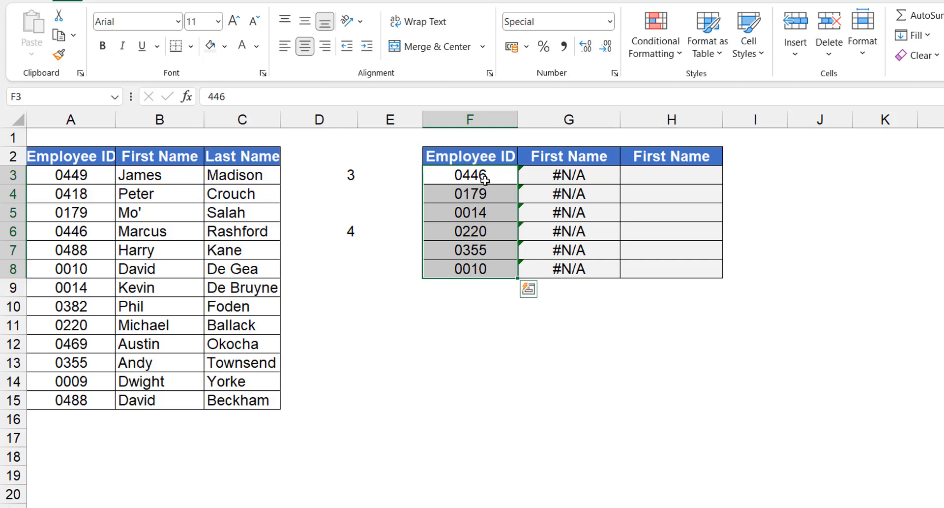
- Check the number format of A3 and clear the LEN test formulas from D3:D6
{"action": "left_click", "coordinate": [98, 175]}
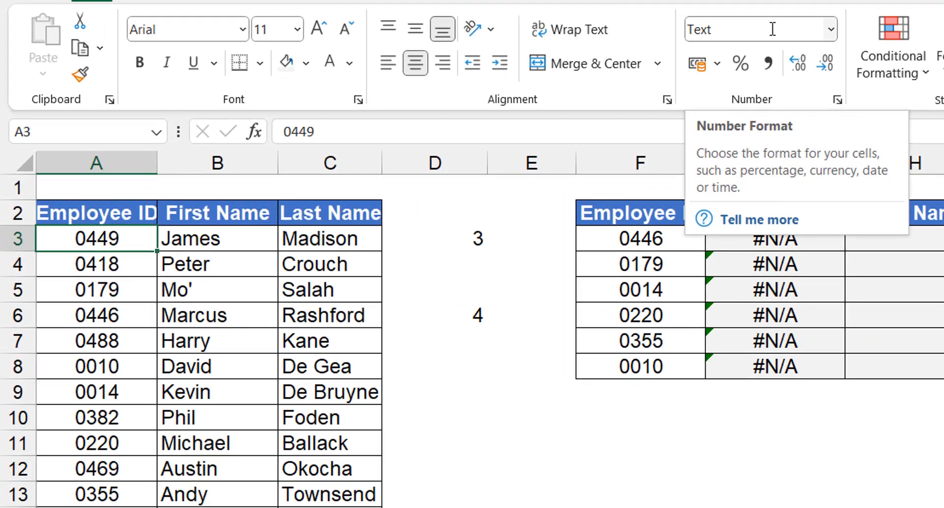
{"action": "left_click", "coordinate": [450, 244]}
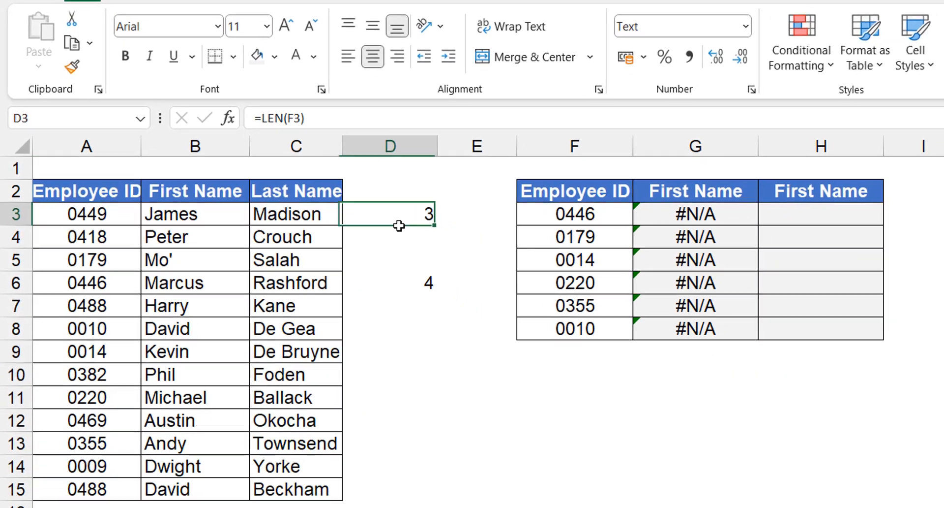
{"action": "left_click_drag", "start_coordinate": [399, 225], "coordinate": [402, 277]}
{"action": "key", "text": "Delete"}
{"action": "key", "text": "Right"}
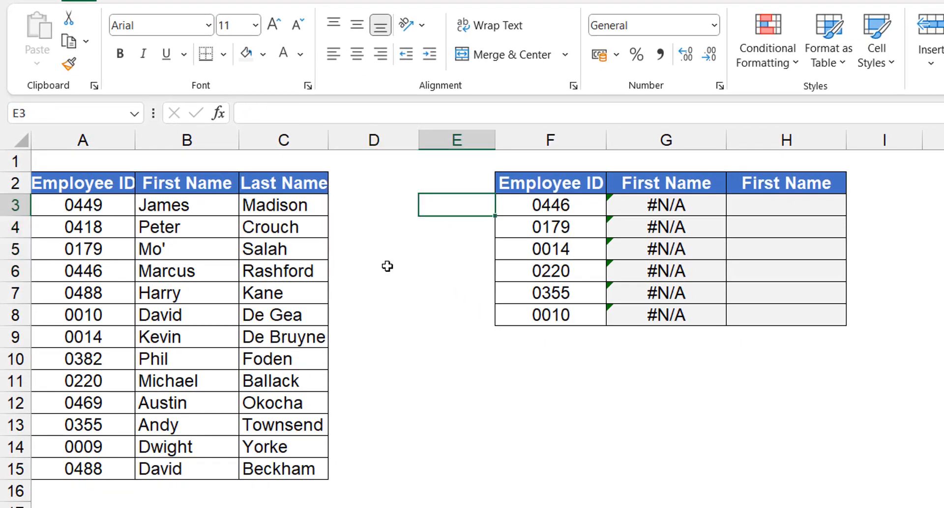
- Delete the VLOOKUP formulas from G3:G8
{"action": "key", "text": "Left"}
{"action": "key", "text": "Right"}
{"action": "key", "text": "Right"}
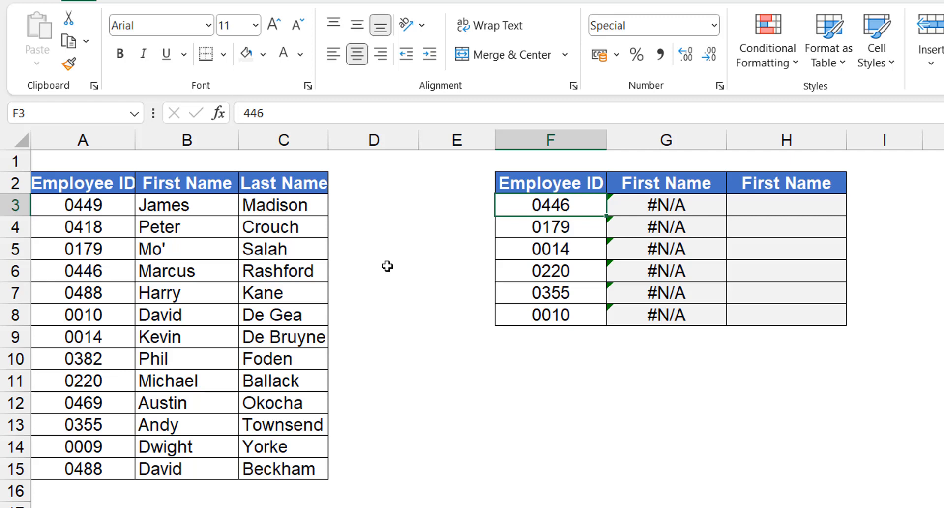
{"action": "key", "text": "Right"}
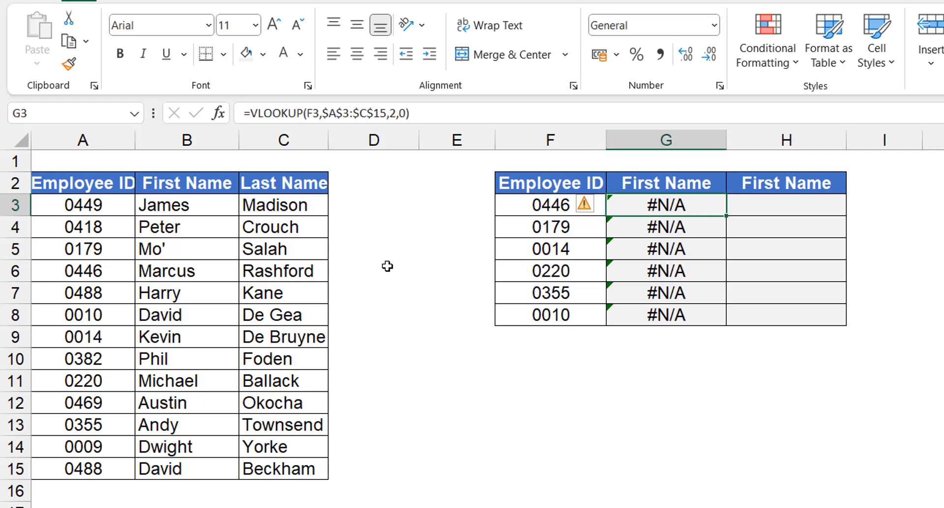
{"action": "key", "text": "ctrl+shift+Down"}
{"action": "key", "text": "Delete"}
{"action": "key", "text": "Up"}
{"action": "key", "text": "Down"}
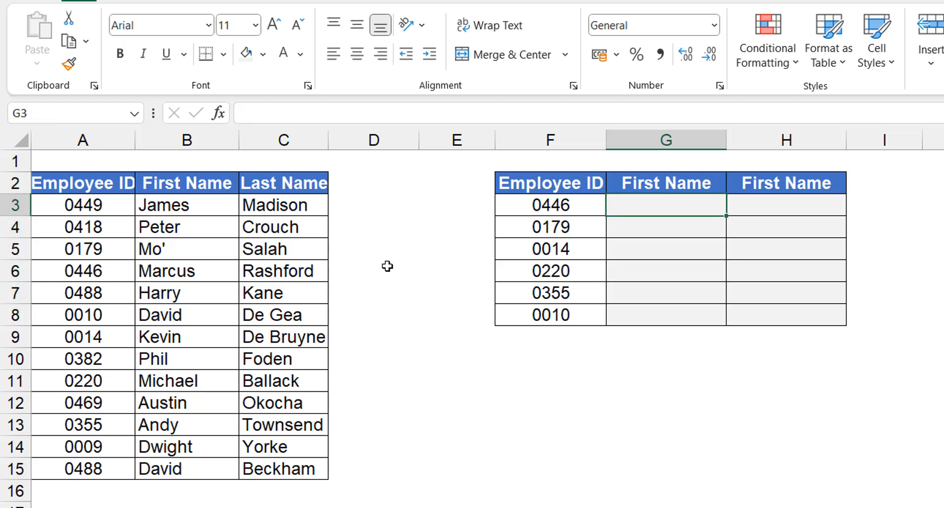
- Compare the formats of F3 and A3, and enter =TEXT(F3,"0000") in E3 to convert the ID to four-digit text
{"action": "left_click", "coordinate": [517, 204]}
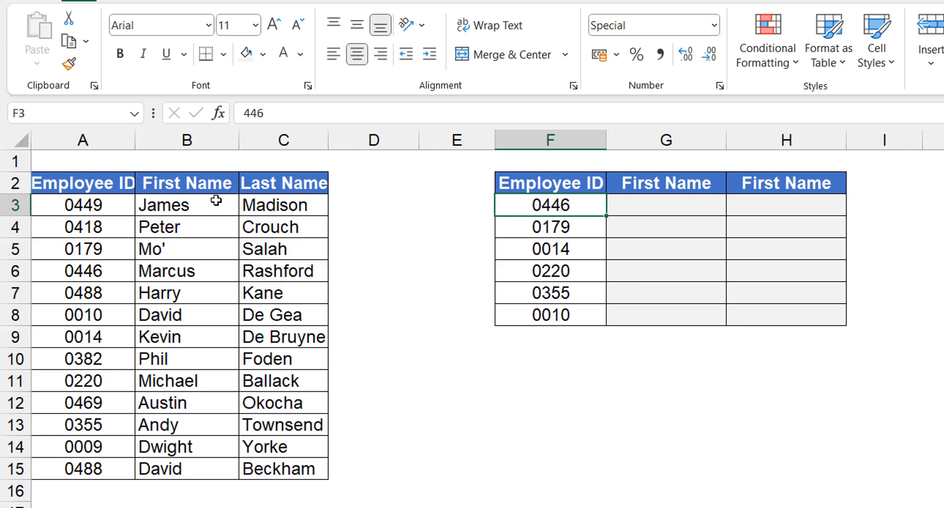
{"action": "left_click", "coordinate": [91, 205]}
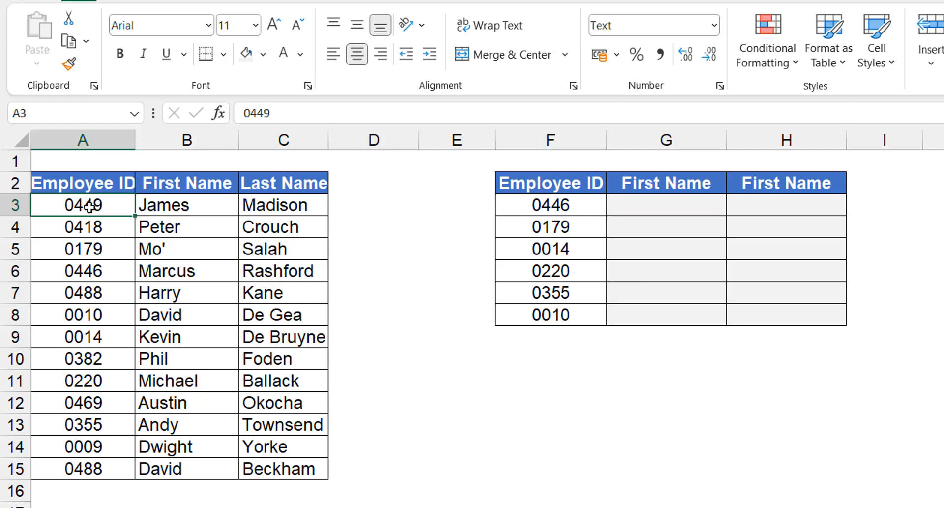
{"action": "left_click", "coordinate": [467, 205]}
{"action": "type", "text": "=text"}
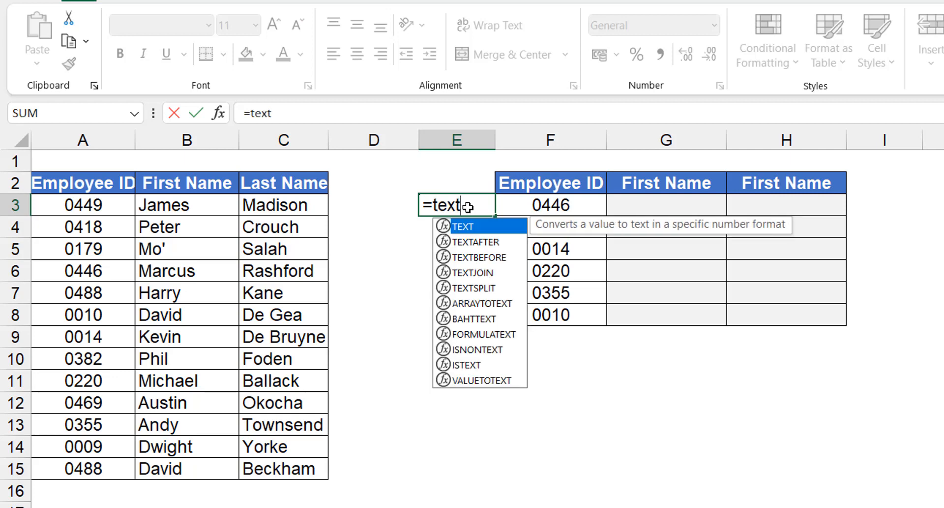
{"action": "key", "text": "Tab"}
{"action": "key", "text": "Right"}
{"action": "type", "text": ",\"0000"}
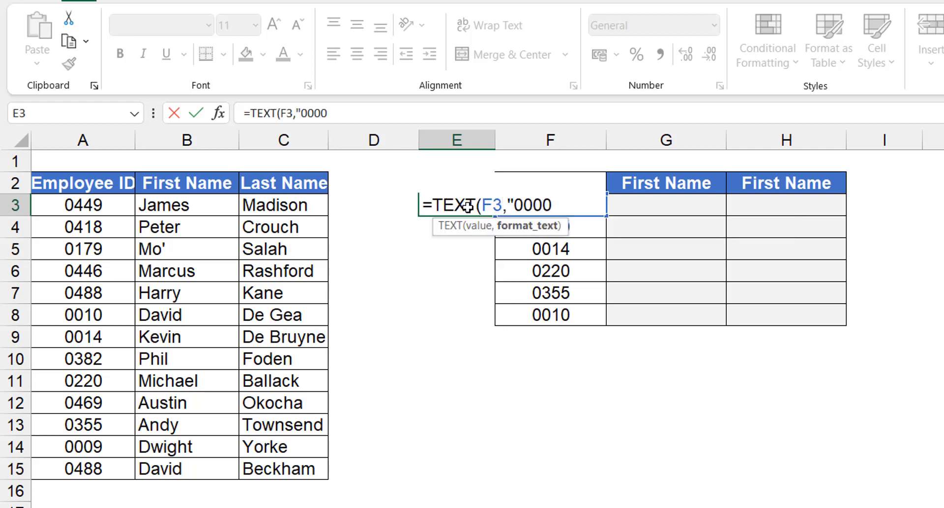
{"action": "type", "text": "\")"}
{"action": "key", "text": "ctrl+Return"}
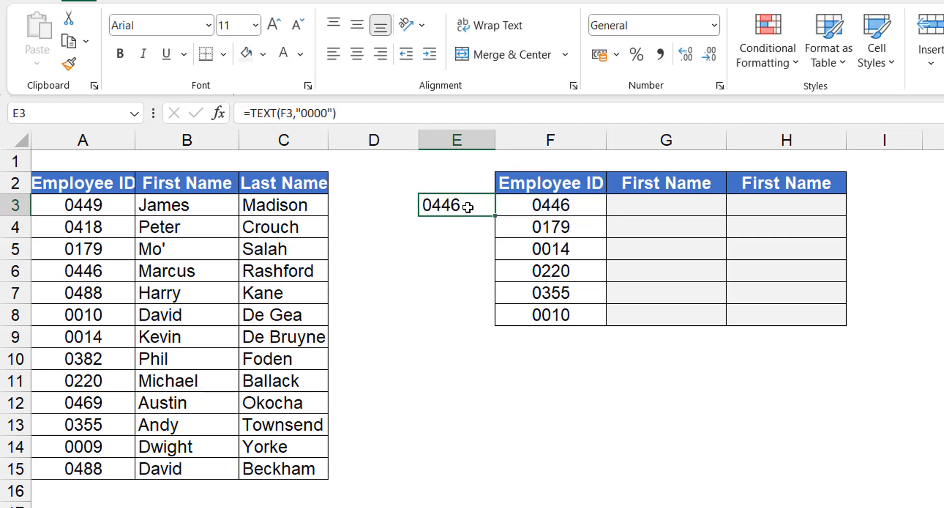
- Enter =E3=A6 in D3 to check whether the converted ID equals the one in the source table
{"action": "left_click", "coordinate": [383, 205]}
{"action": "type", "text": "="}
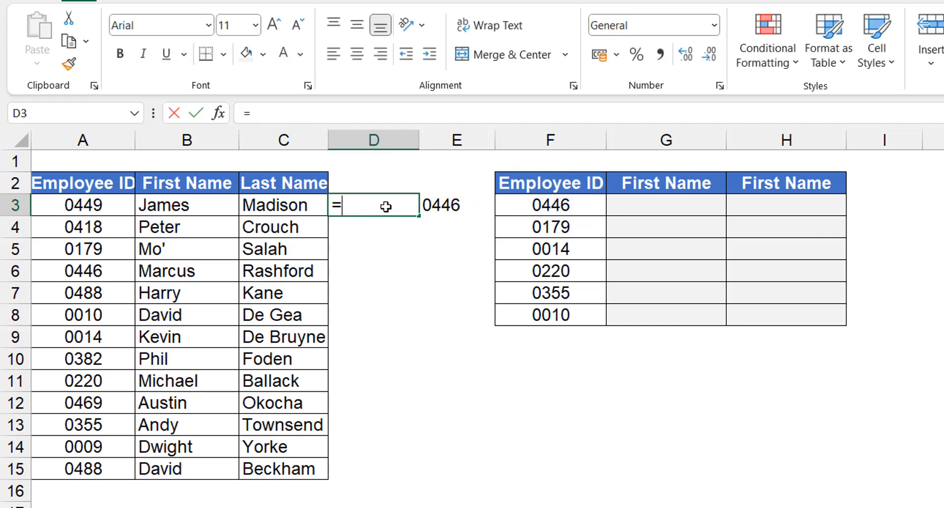
{"action": "key", "text": "Right"}
{"action": "type", "text": "="}
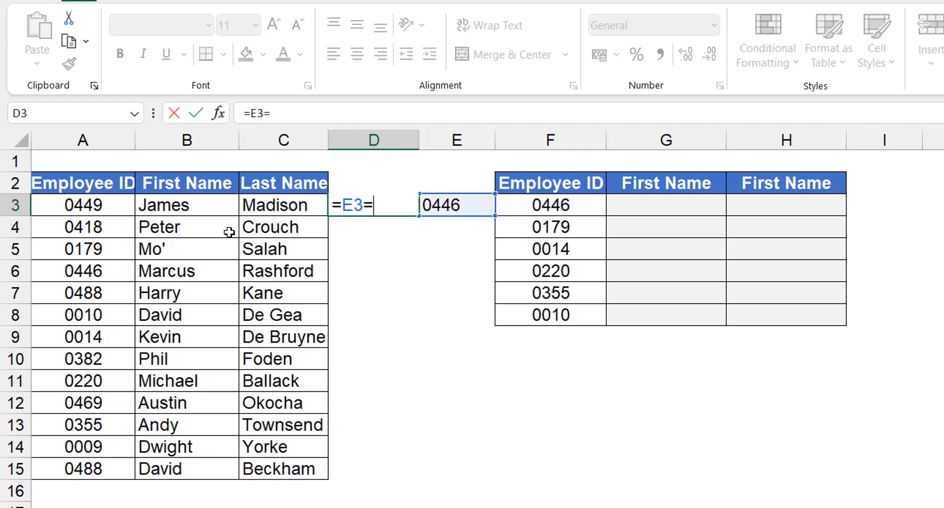
{"action": "left_click", "coordinate": [82, 271]}
{"action": "key", "text": "ctrl+Return"}
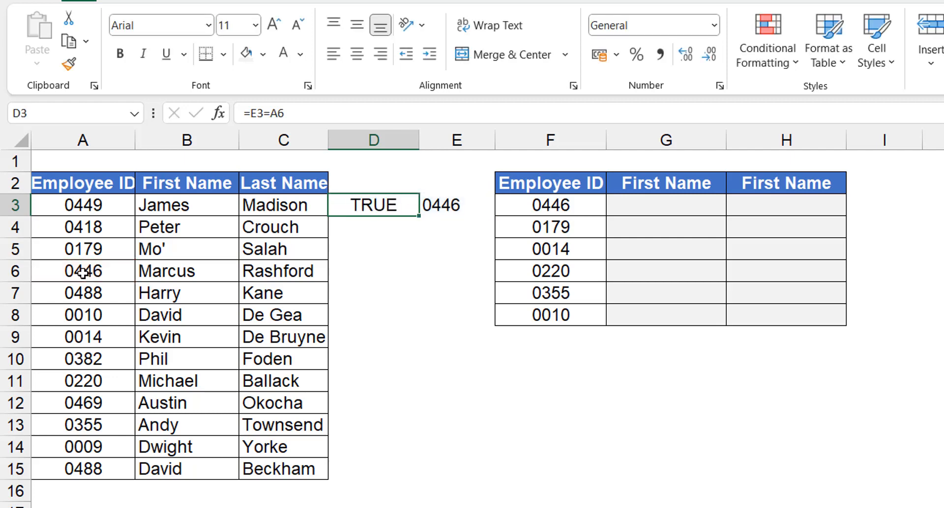
- Clear the comparison formula from D3 and the TEXT test formula from E3
{"action": "key", "text": "Delete"}
{"action": "key", "text": "Right"}
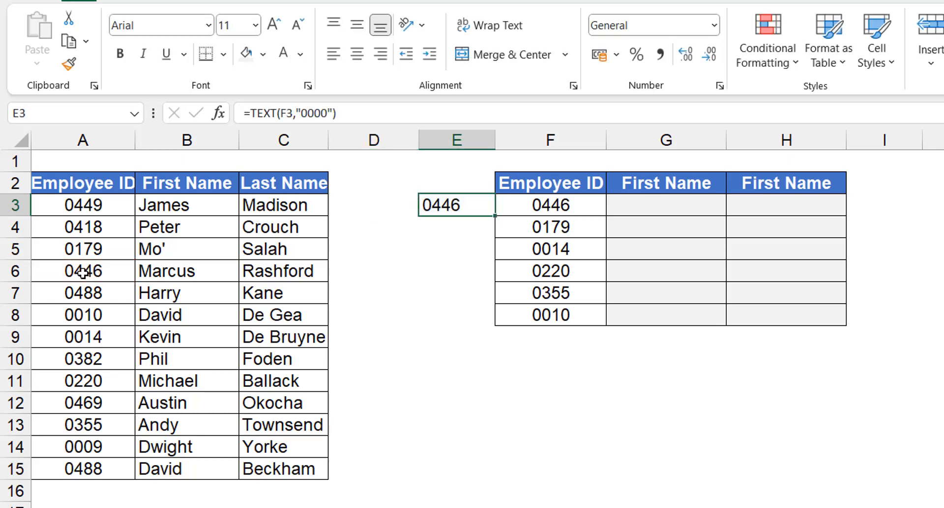
{"action": "key", "text": "Delete"}
- Start a VLOOKUP formula in G3 with TEXT(F3,"0000") nested as the lookup value
{"action": "key", "text": "Right"}
{"action": "key", "text": "Right"}
{"action": "type", "text": "=vloo"}
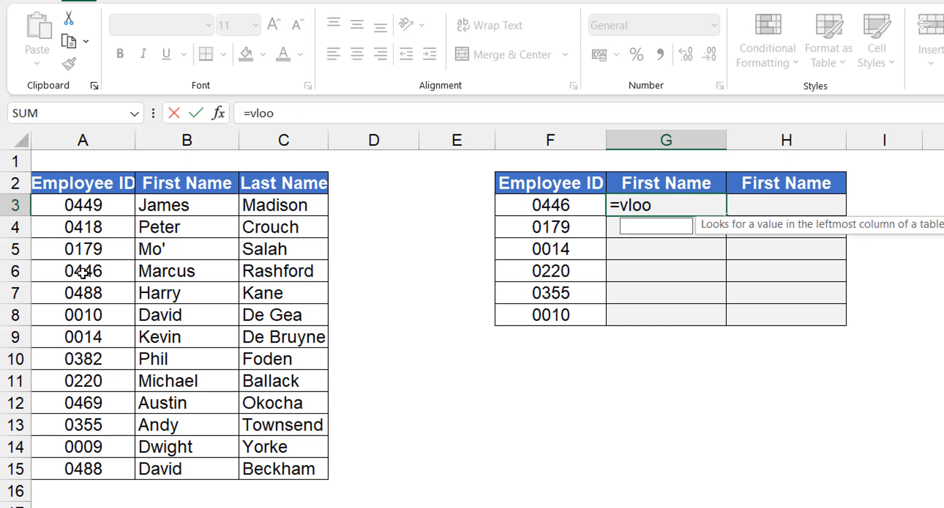
{"action": "key", "text": "Tab"}
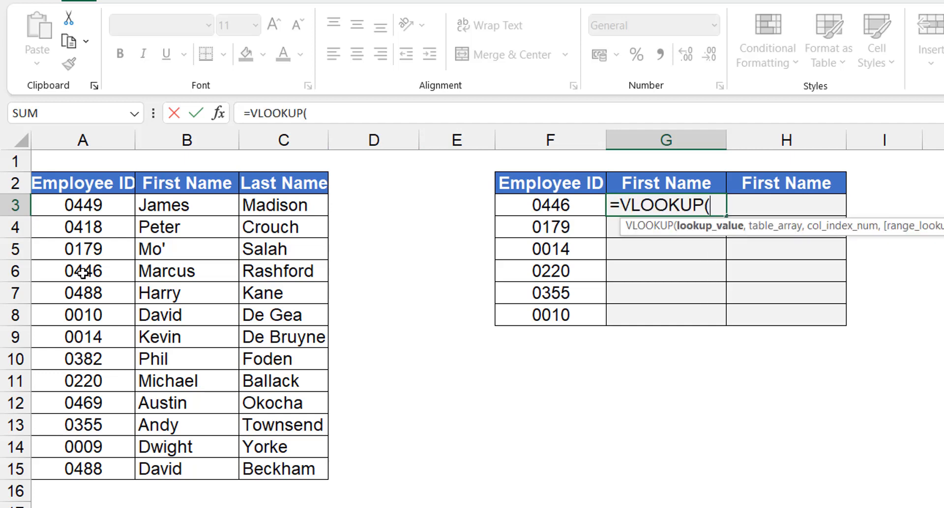
{"action": "key", "text": "Left"}
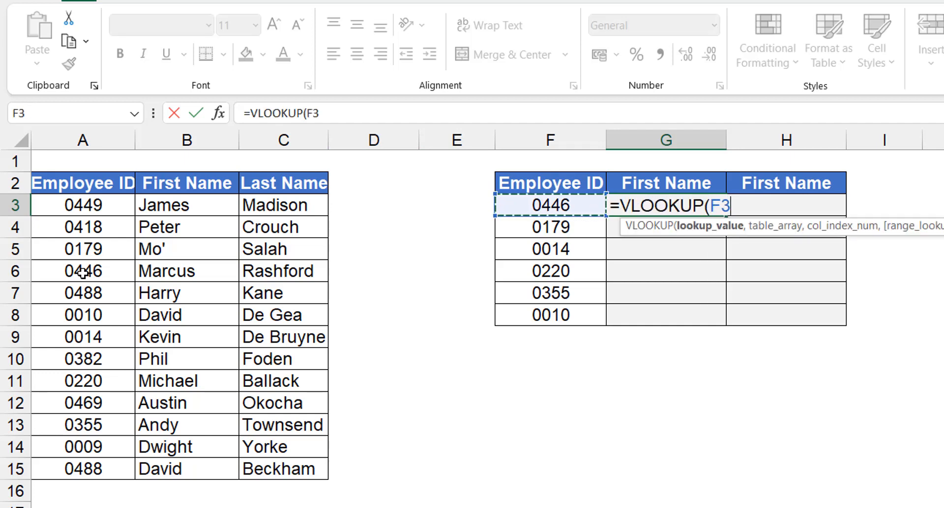
{"action": "key", "text": "BackSpace"}
{"action": "key", "text": "BackSpace"}
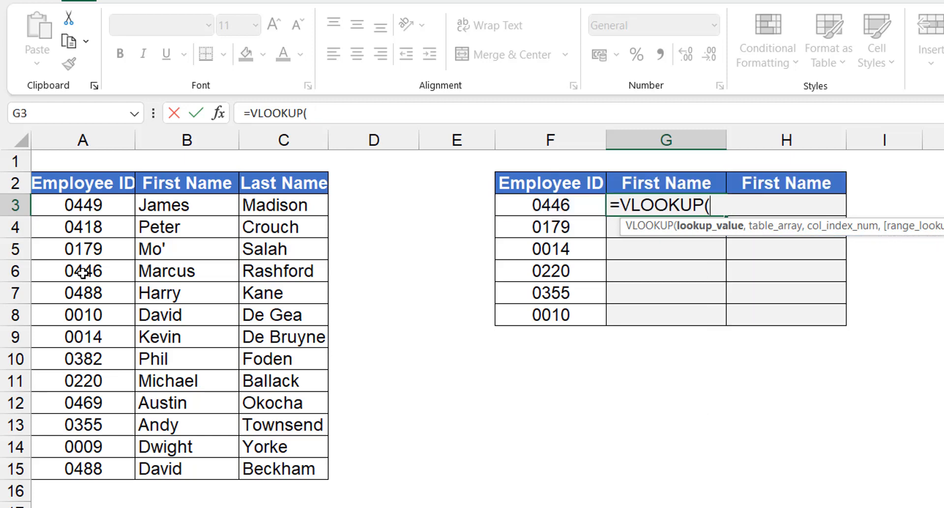
{"action": "type", "text": "text"}
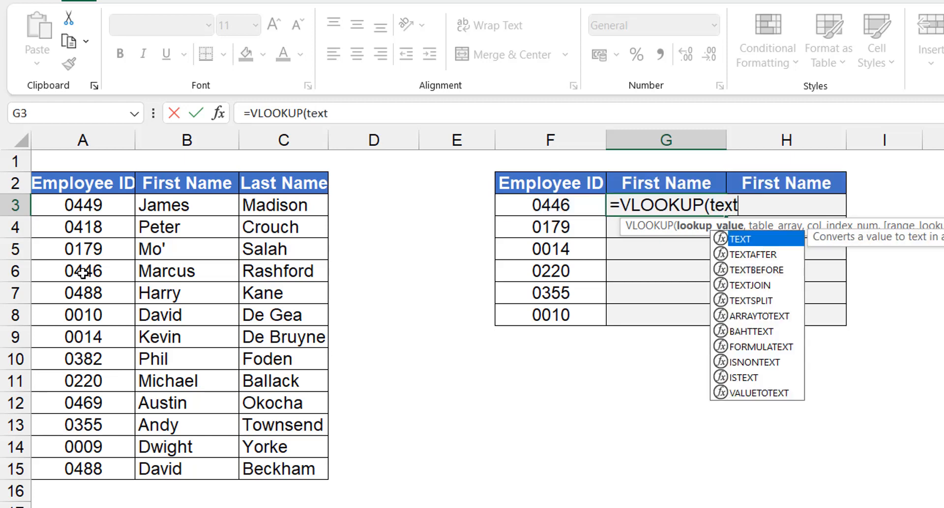
{"action": "key", "text": "Tab"}
{"action": "key", "text": "Left"}
{"action": "type", "text": ",\""}
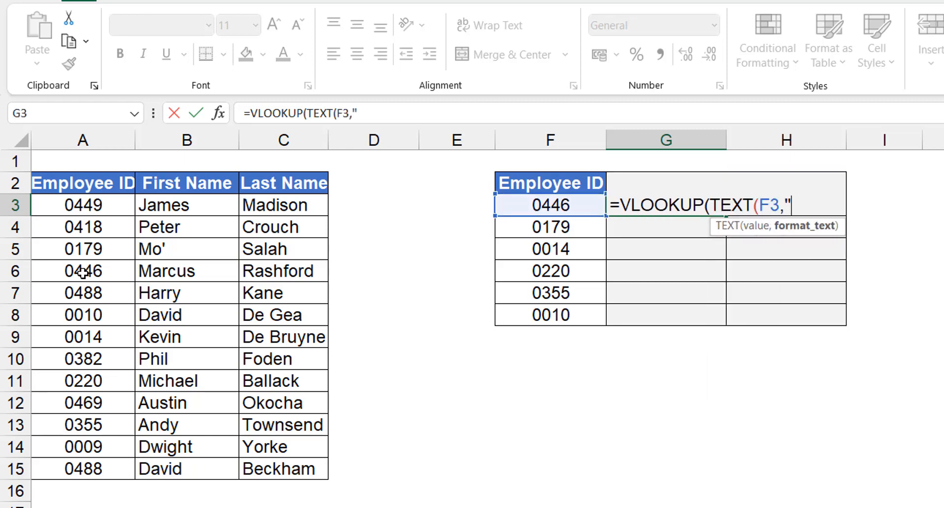
{"action": "type", "text": "0000\")"}
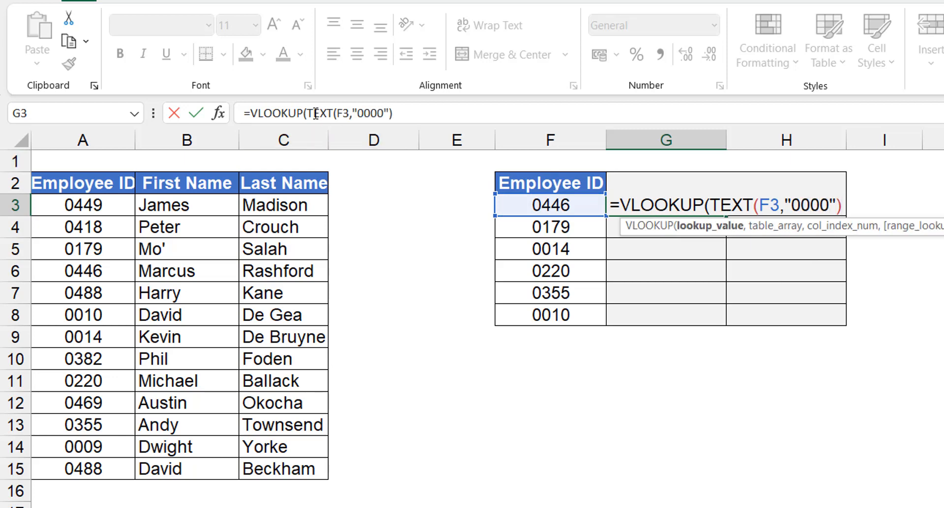
{"action": "left_click_drag", "start_coordinate": [308, 113], "coordinate": [406, 112]}
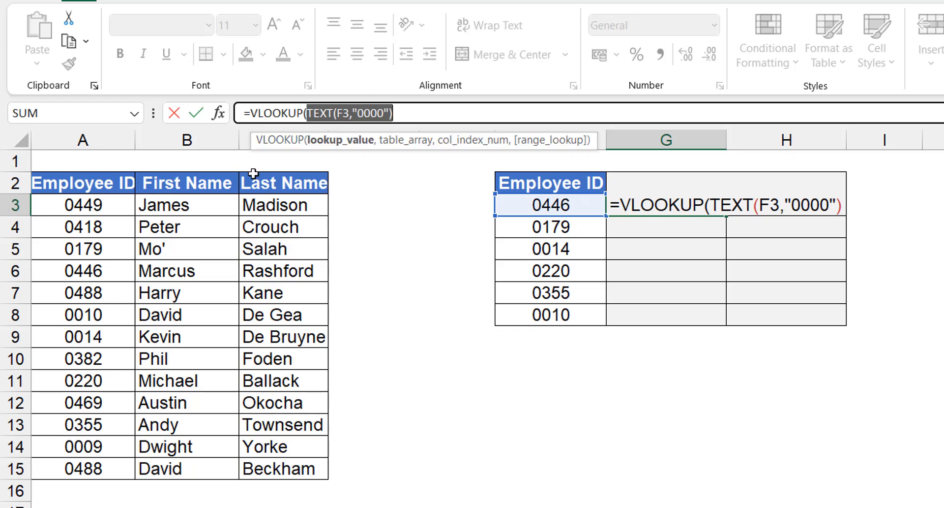
- Complete the G3 VLOOKUP with the absolute table range $A$3:$C$15, column index 2 and exact match 0
{"action": "left_click", "coordinate": [417, 113]}
{"action": "type", "text": ","}
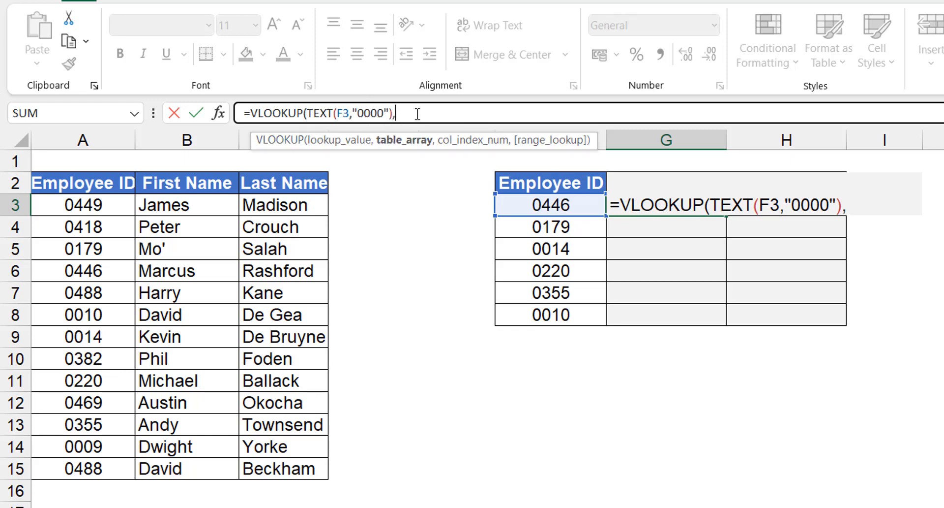
{"action": "left_click", "coordinate": [109, 202]}
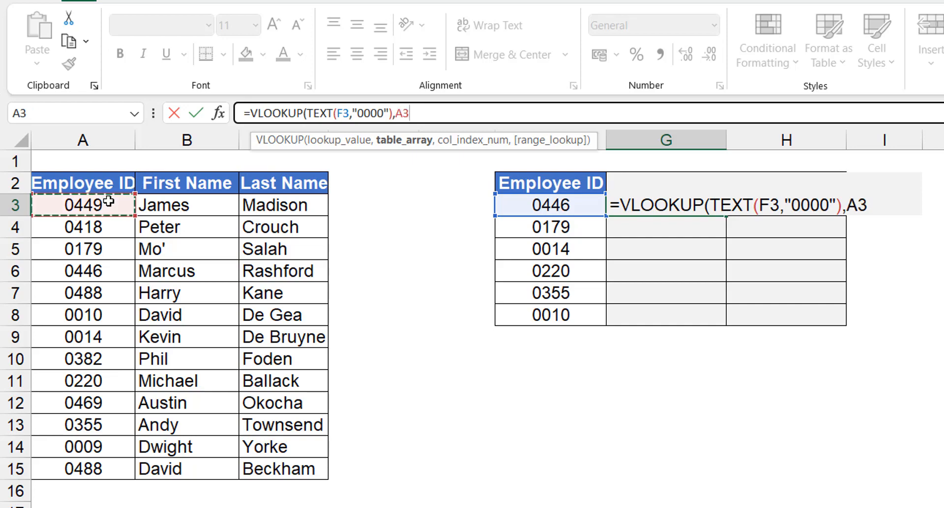
{"action": "key", "text": "ctrl+shift+Right"}
{"action": "key", "text": "ctrl+shift+Down"}
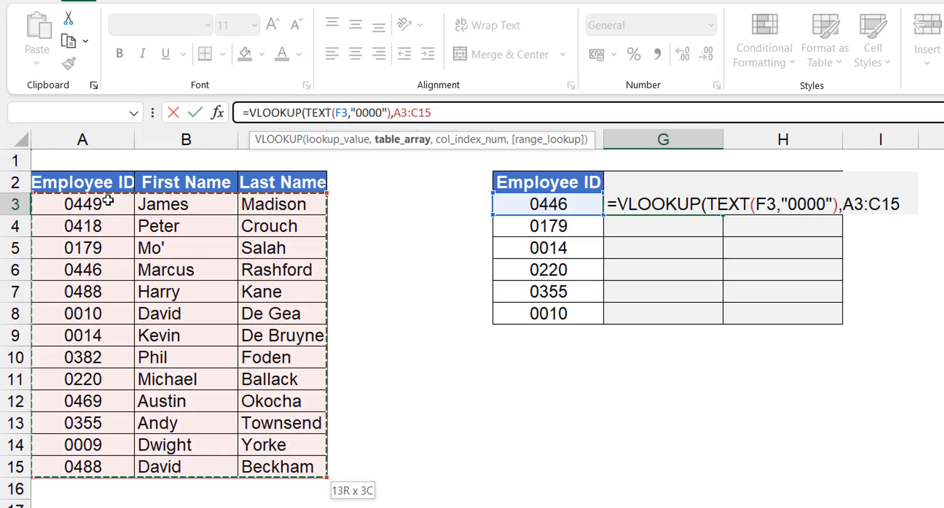
{"action": "key", "text": "F4"}
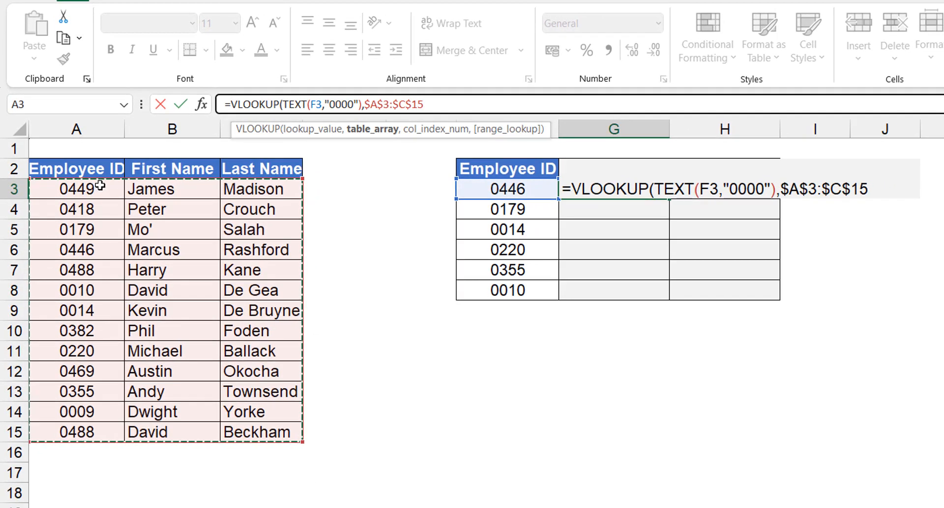
{"action": "type", "text": ",0"}
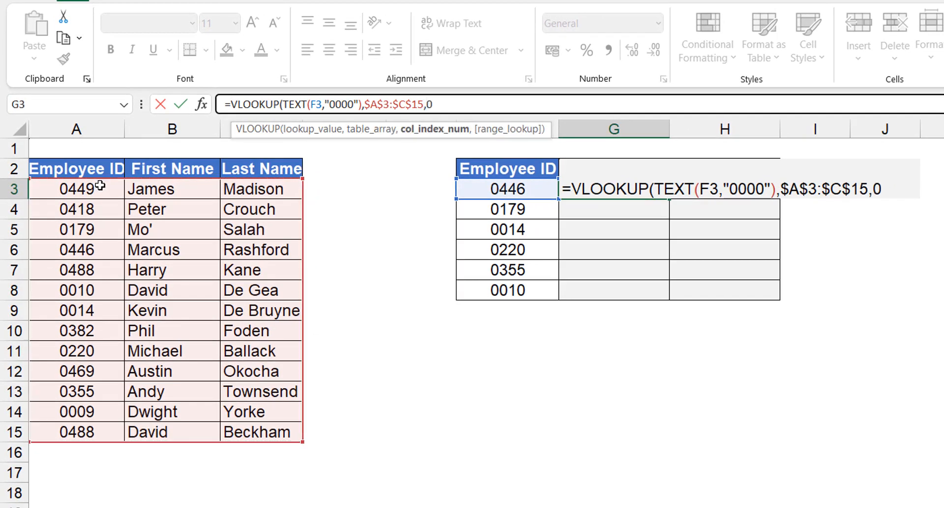
{"action": "type", "text": ")"}
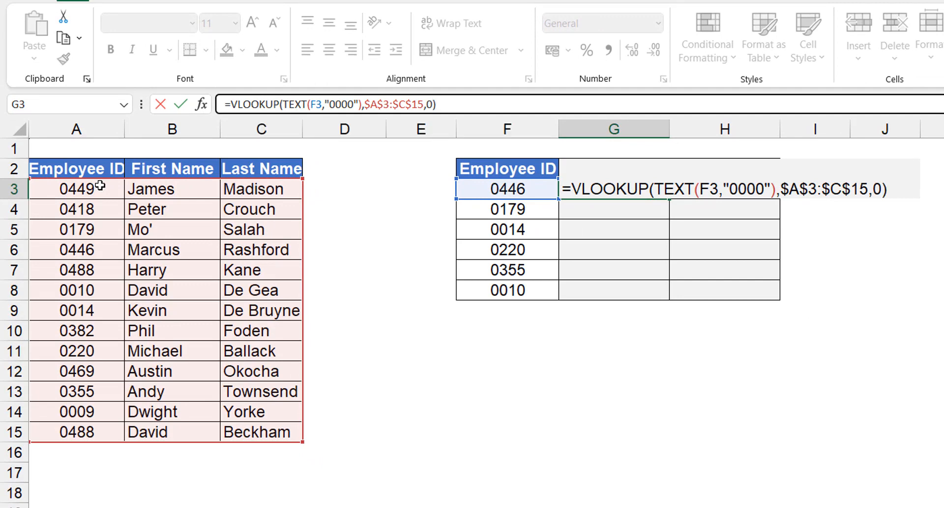
{"action": "key", "text": "BackSpace"}
{"action": "key", "text": "BackSpace"}
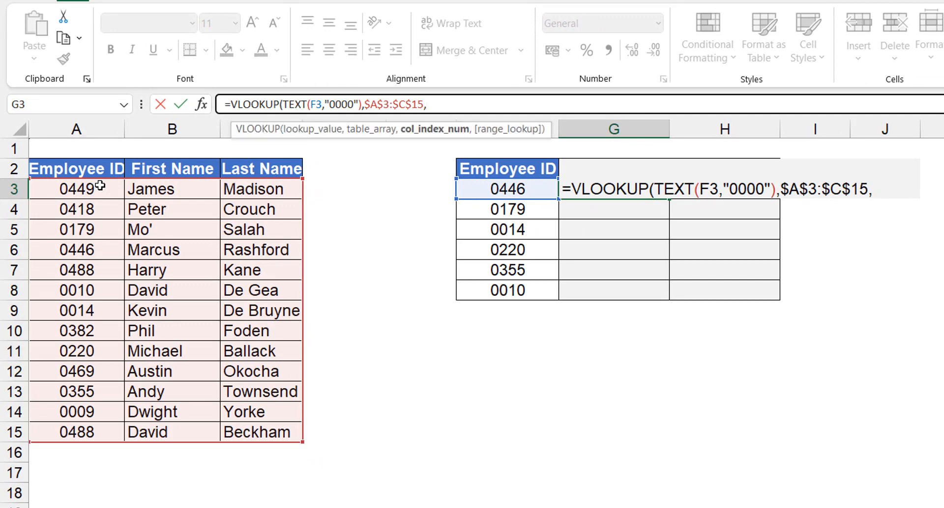
{"action": "type", "text": "2,0)"}
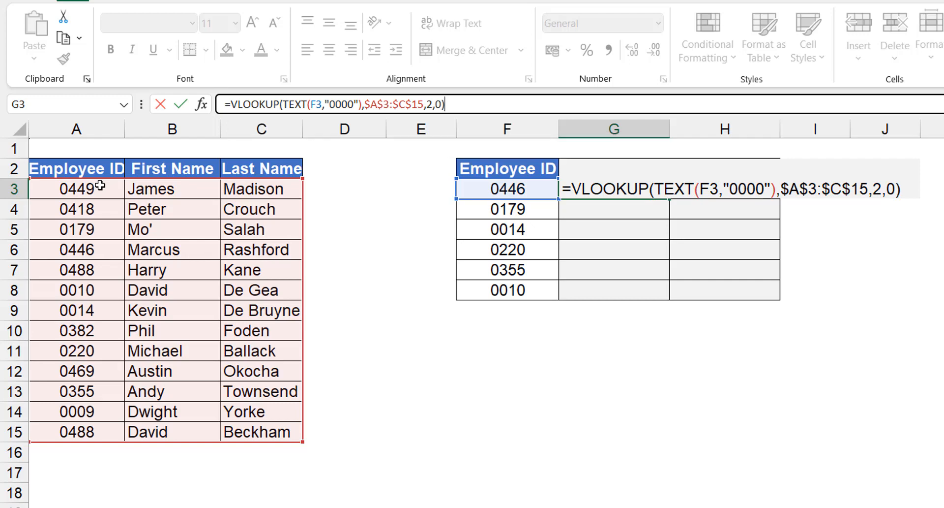
{"action": "key", "text": "ctrl+Return"}
- Copy the VLOOKUP formula from G3 into G4:G8
{"action": "key", "text": "ctrl+c"}
{"action": "key", "text": "Down"}
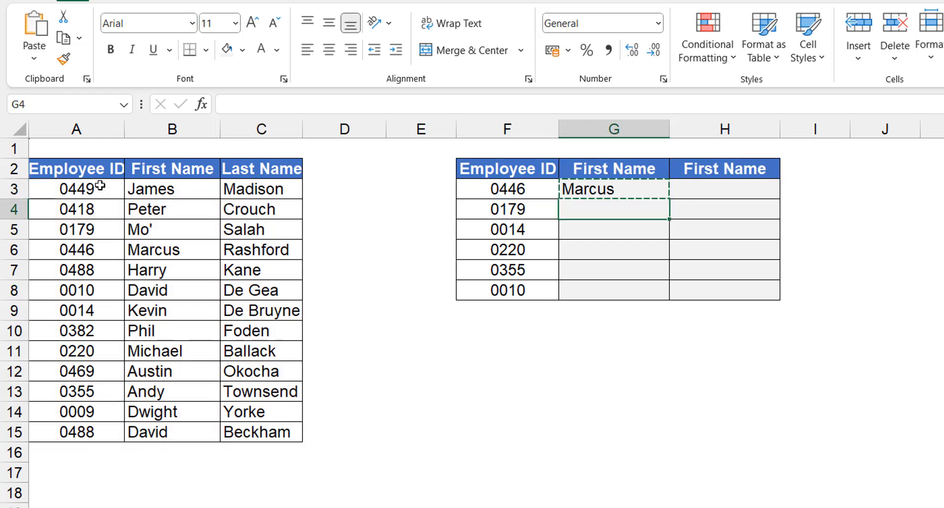
{"action": "key", "text": "ctrl+shift+Down"}
{"action": "key", "text": "Up"}
{"action": "key", "text": "Down"}
{"action": "key", "text": "shift+Down"}
{"action": "key", "text": "shift+Down"}
{"action": "key", "text": "shift+Down"}
{"action": "key", "text": "shift+Down"}
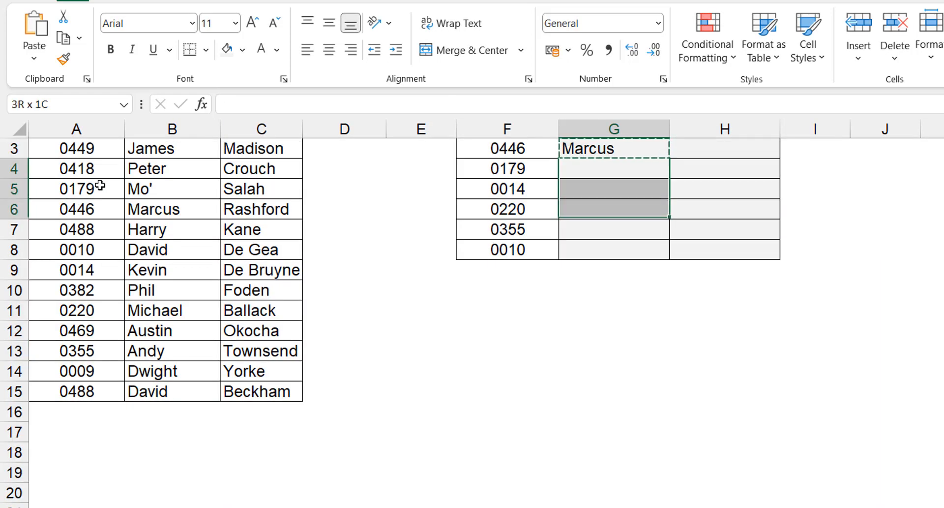
{"action": "key", "text": "ctrl+v"}
{"action": "key", "text": "Escape"}
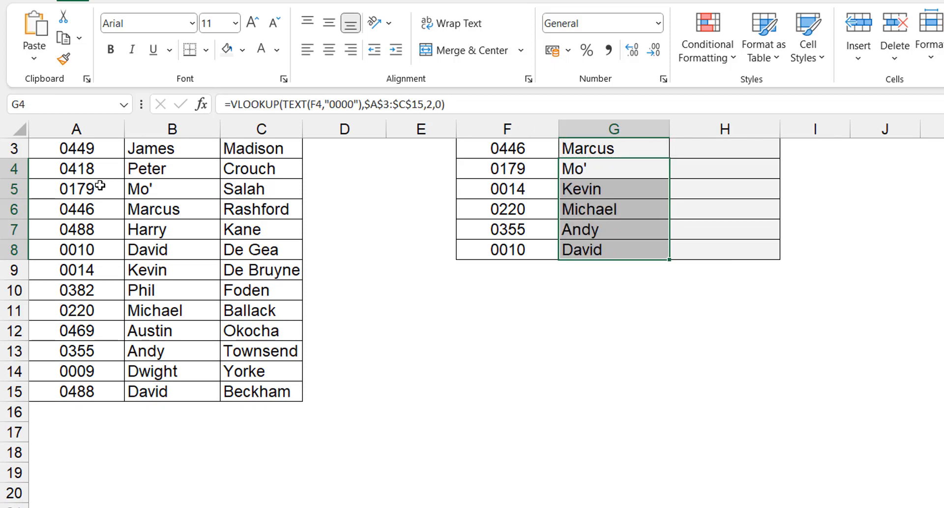
{"action": "key", "text": "Up"}
{"action": "key", "text": "Up"}
{"action": "key", "text": "Down"}
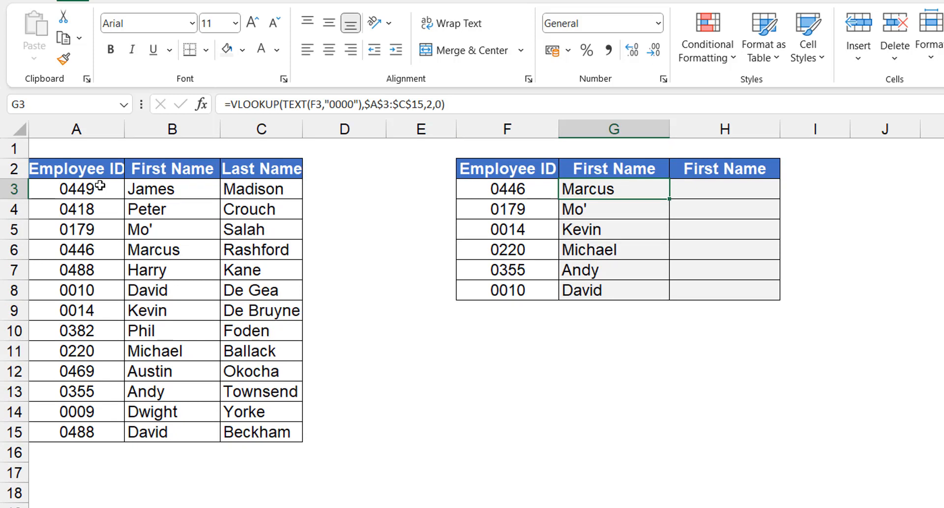
{"action": "key", "text": "ctrl+shift+Down"}
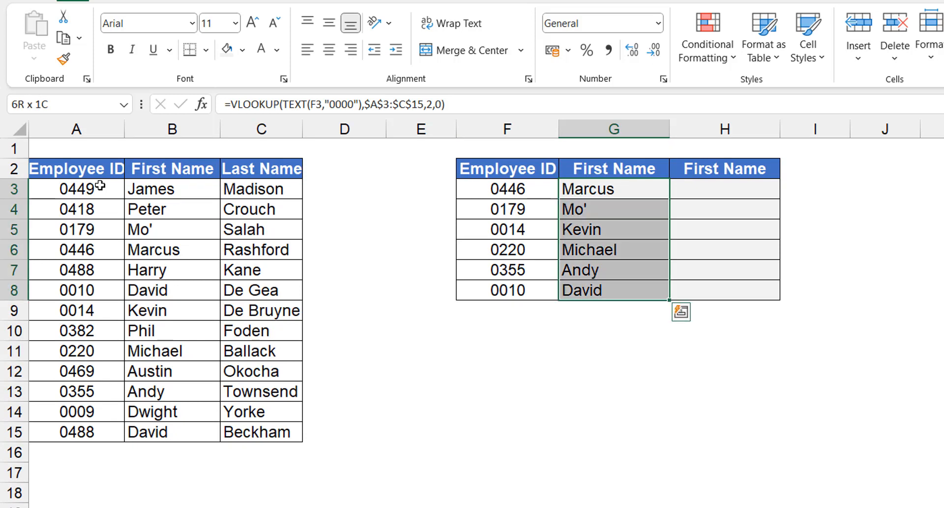
{"action": "key", "text": "Delete"}
{"action": "key", "text": "Left"}
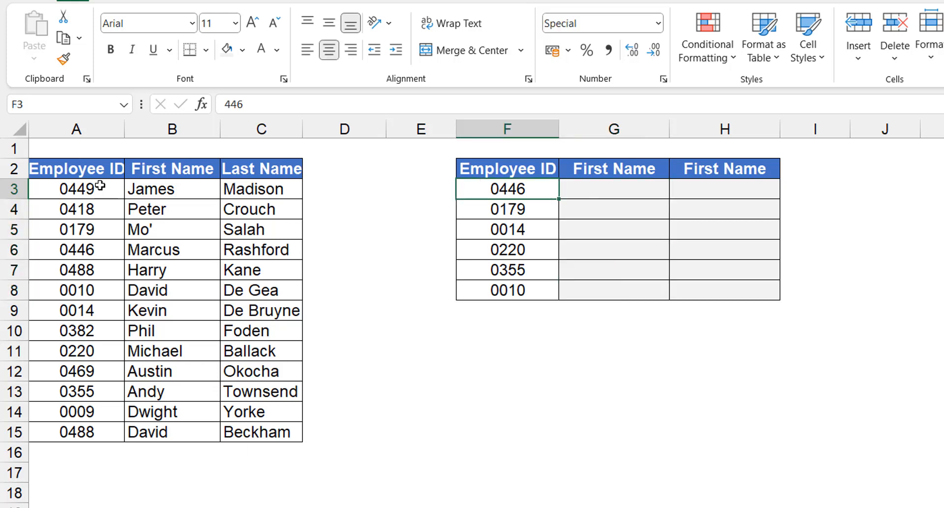
{"action": "key", "text": "ctrl+z"}
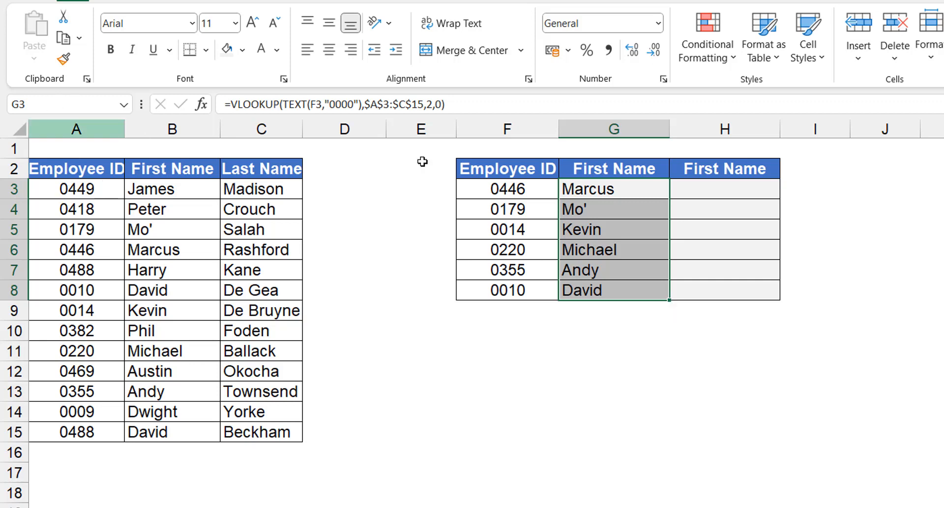
- Review the formula in G3, then clear the VLOOKUP formulas from G3:G8
{"action": "double_click", "coordinate": [602, 189]}
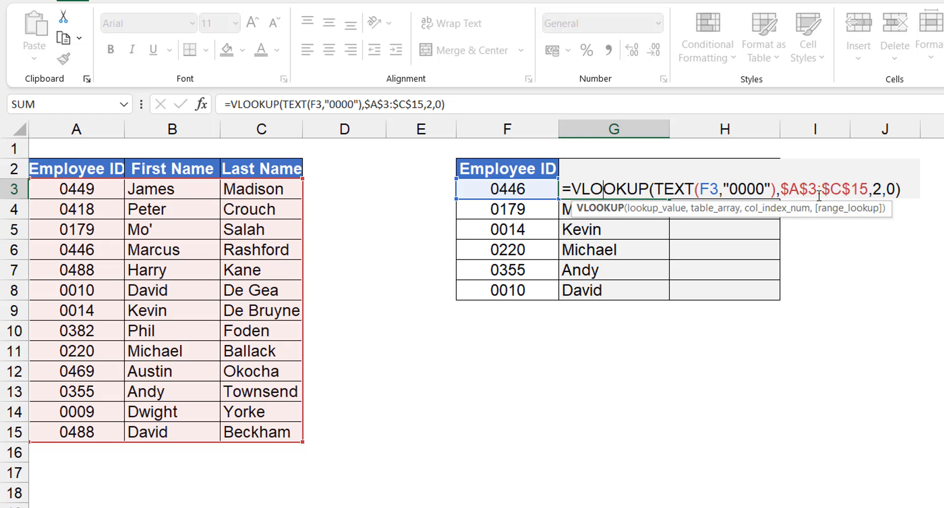
{"action": "key", "text": "Escape"}
{"action": "key", "text": "ctrl+shift+Down"}
{"action": "key", "text": "Delete"}
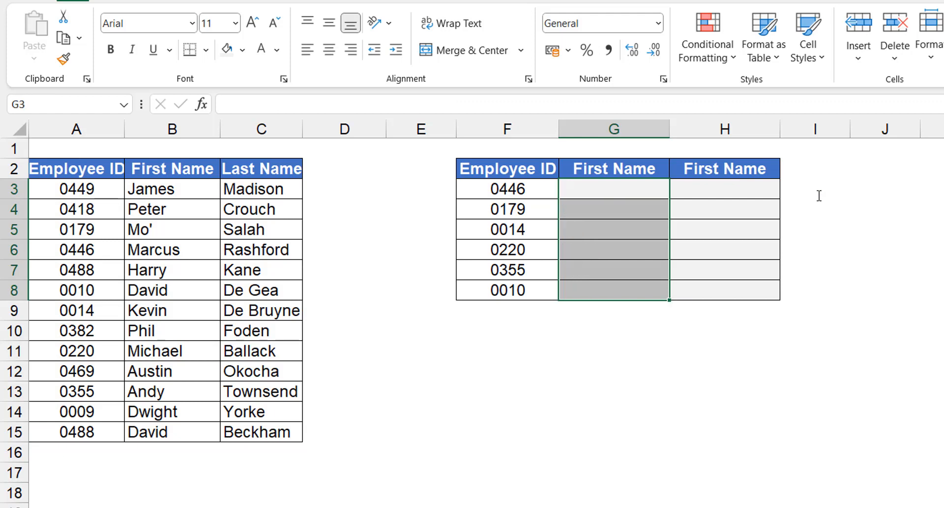
- Start a new VLOOKUP formula in G3 with F3 as the lookup value
{"action": "type", "text": "="}
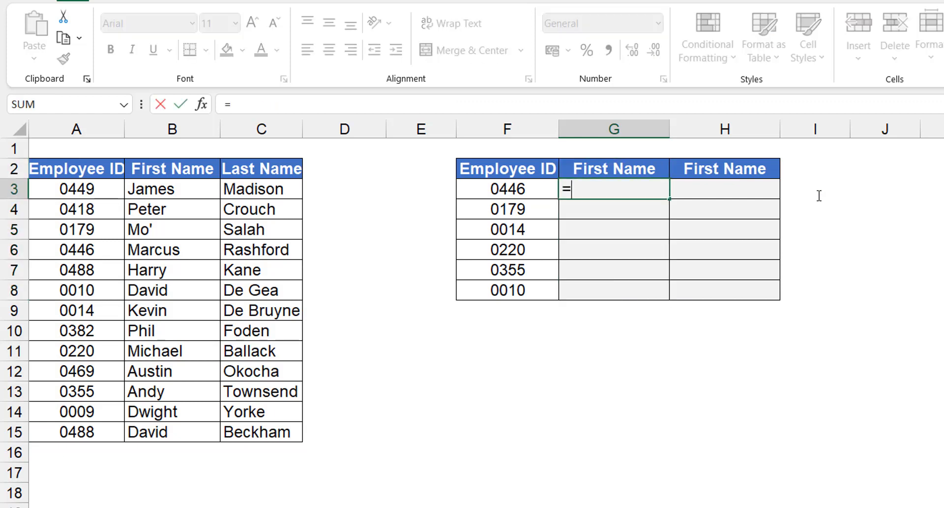
{"action": "type", "text": "vlook"}
{"action": "key", "text": "Tab"}
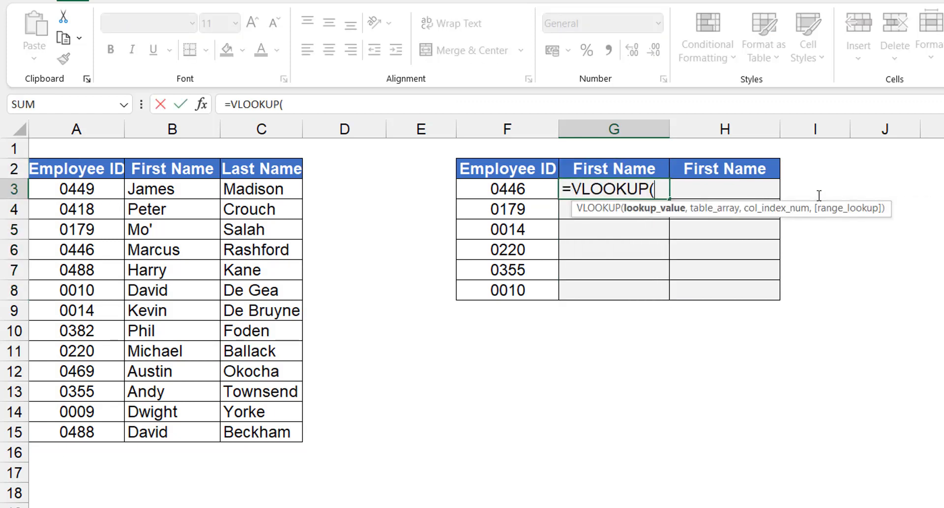
{"action": "key", "text": "Left"}
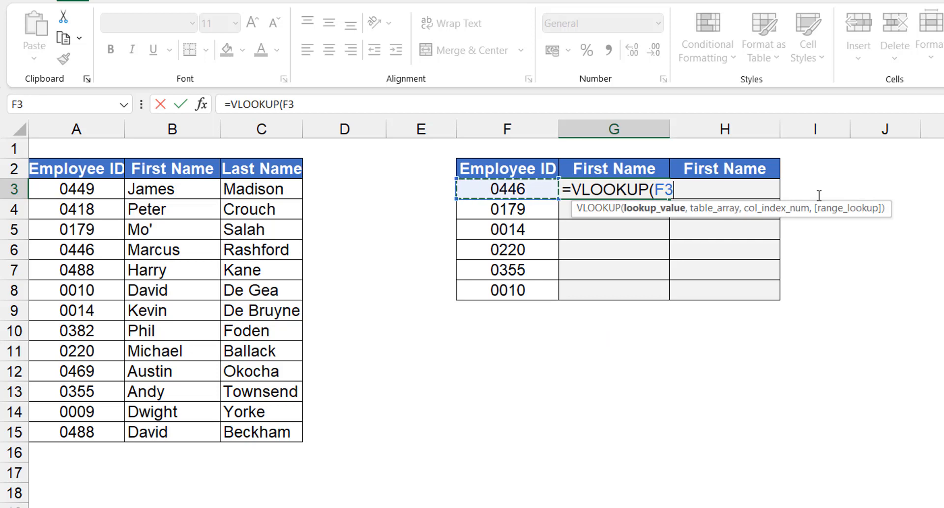
{"action": "type", "text": ","}
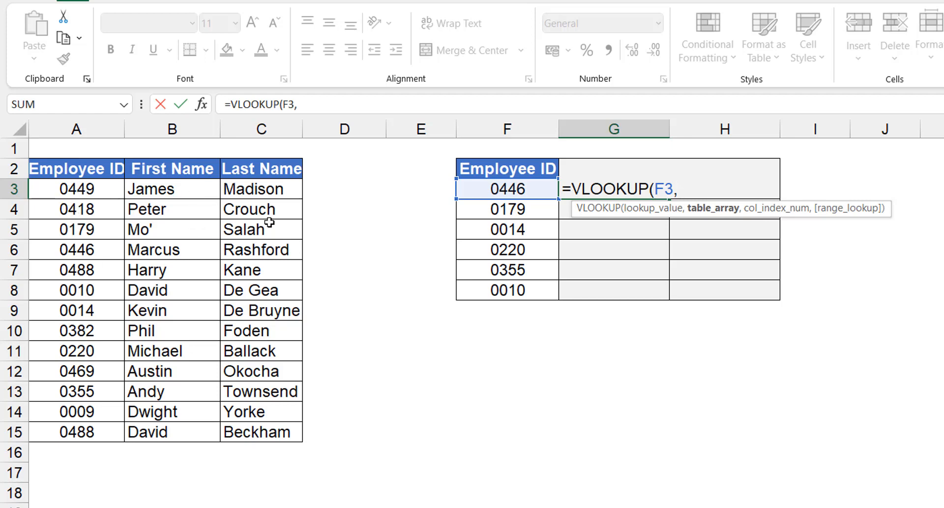
- Set the table array of the G3 VLOOKUP to the absolute range $A$3:$C$15 with +0 added
{"action": "left_click", "coordinate": [87, 188]}
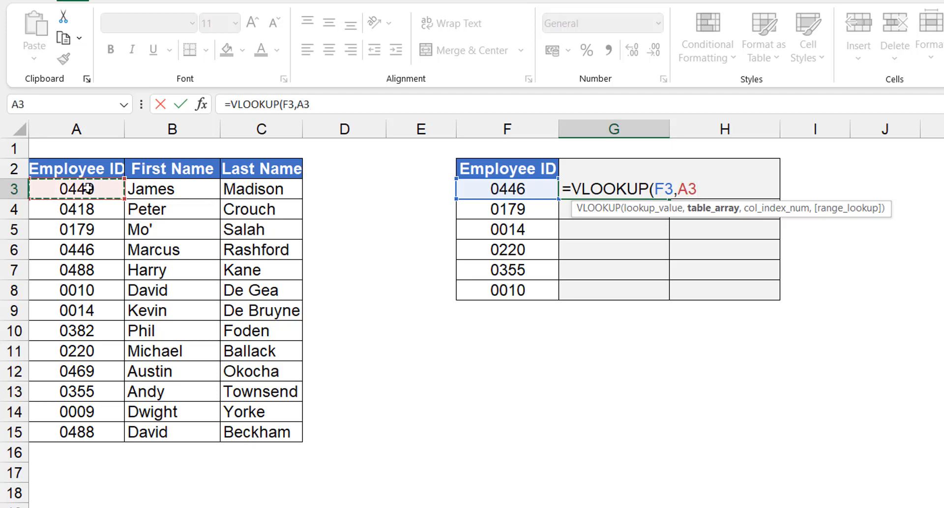
{"action": "key", "text": "shift+Right"}
{"action": "key", "text": "shift+Right"}
{"action": "key", "text": "ctrl+shift+Down"}
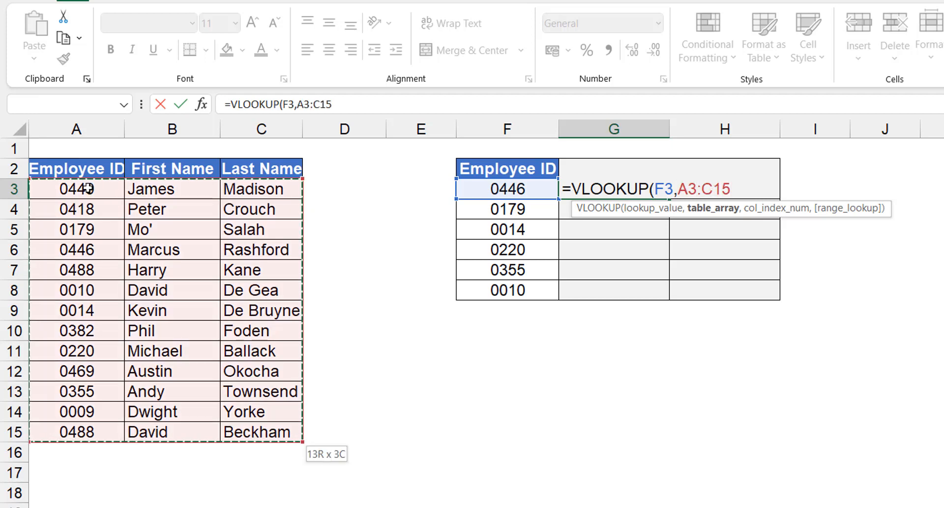
{"action": "key", "text": "F4"}
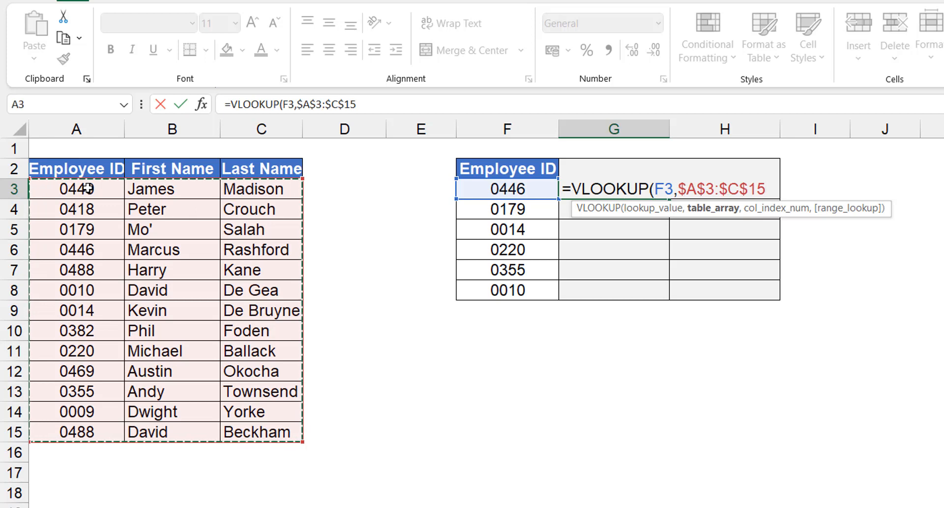
{"action": "type", "text": "+0"}
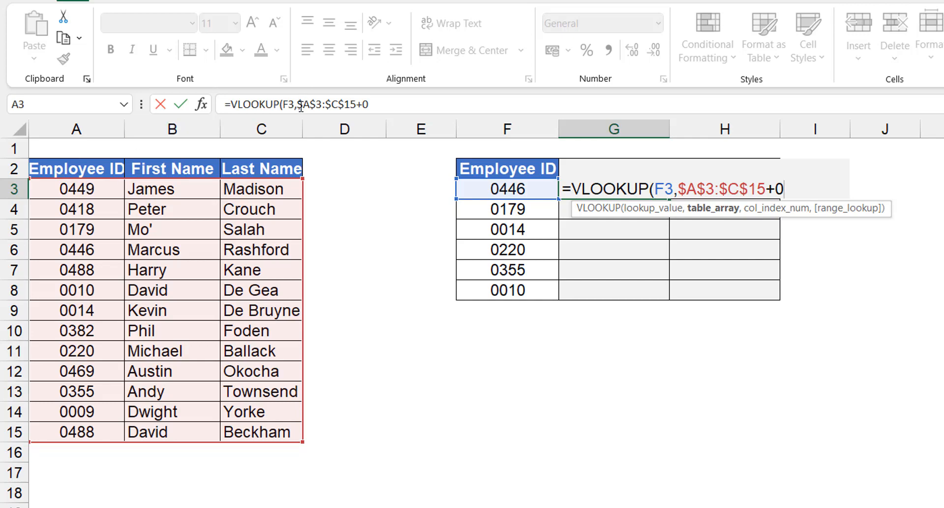
{"action": "left_click_drag", "start_coordinate": [301, 105], "coordinate": [387, 104]}
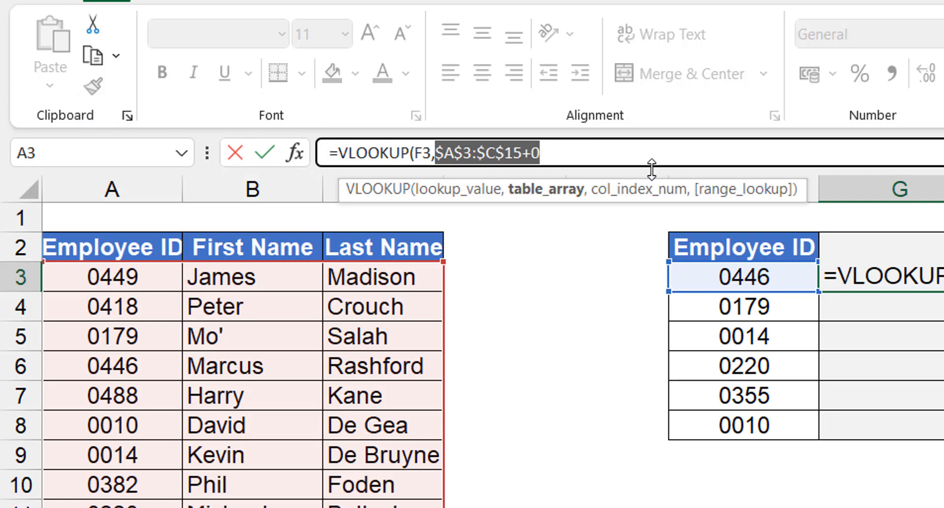
{"action": "left_click", "coordinate": [563, 158]}
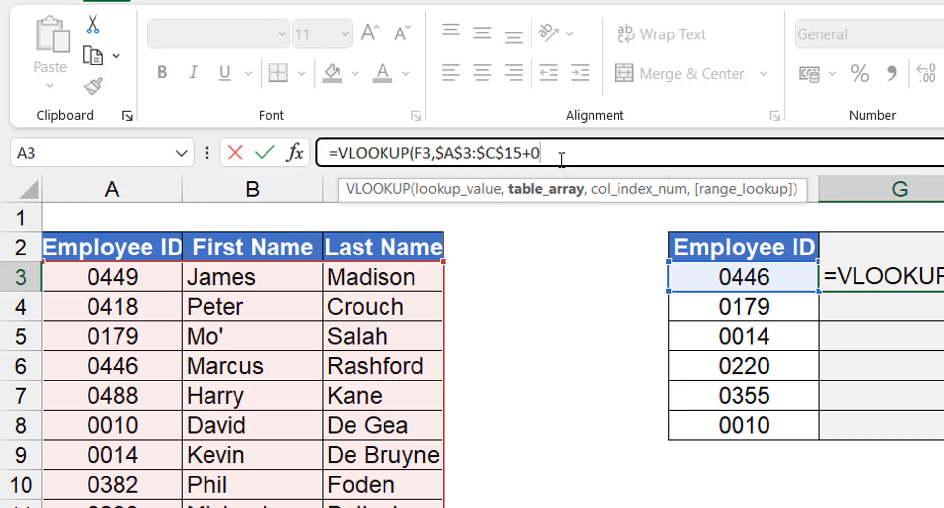
- Wrap the G3 formula's table array in IFERROR, with the absolute range $A$3:$C$15 as the value if error
{"action": "left_click", "coordinate": [439, 156]}
{"action": "type", "text": "iferr"}
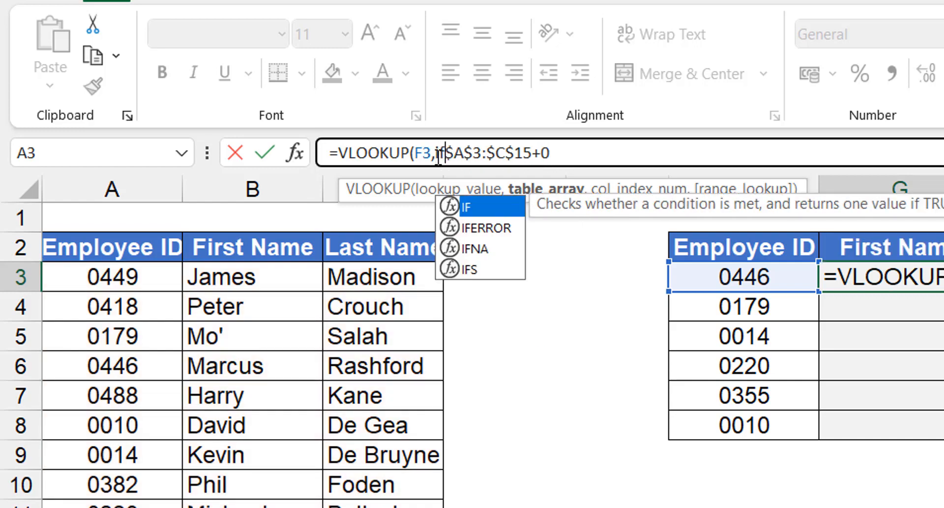
{"action": "key", "text": "Tab"}
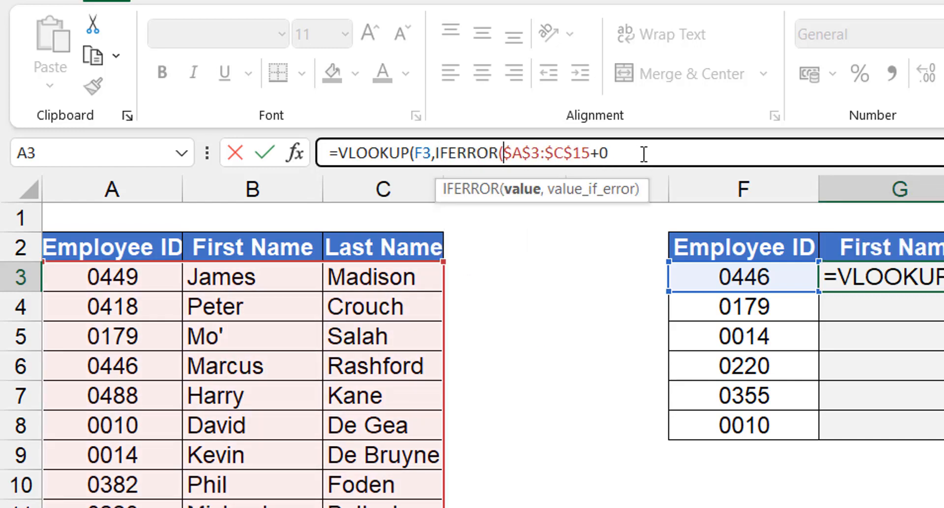
{"action": "type", "text": ","}
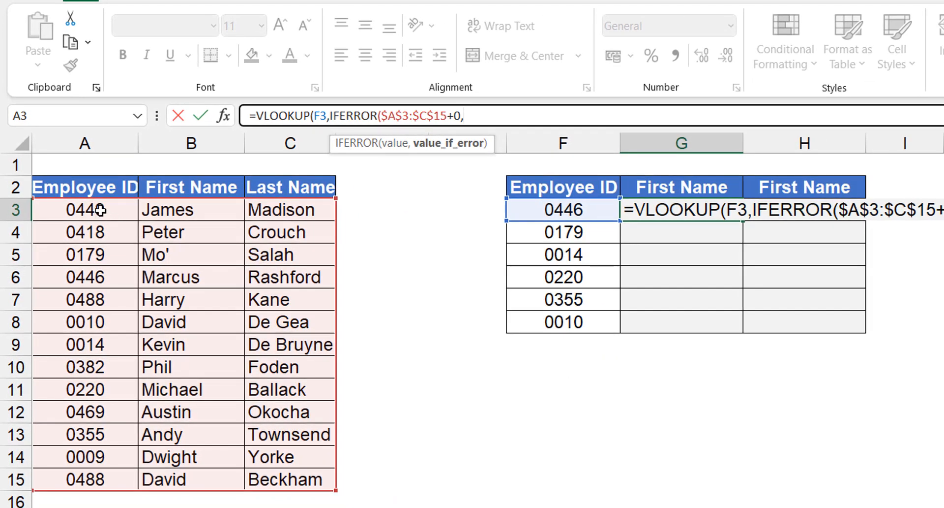
{"action": "left_click", "coordinate": [101, 210]}
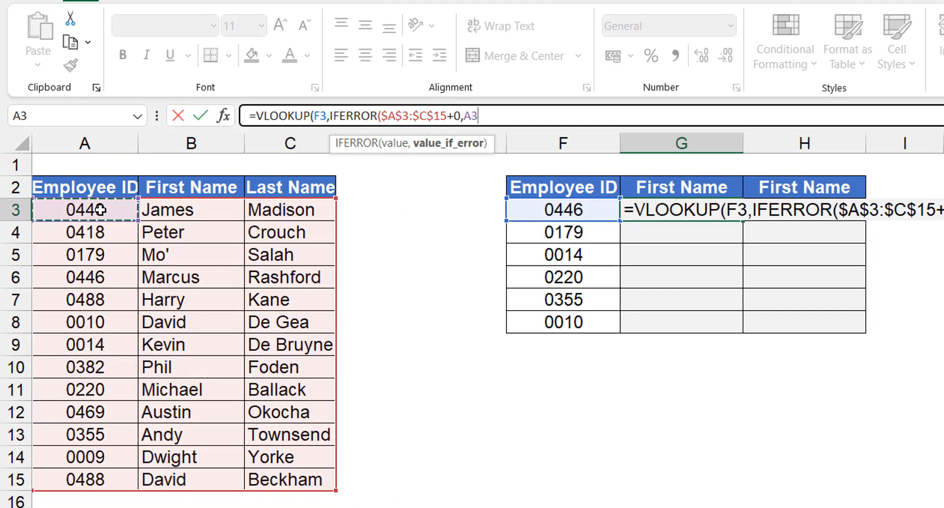
{"action": "key", "text": "ctrl+shift+Down"}
{"action": "key", "text": "ctrl+shift+Right"}
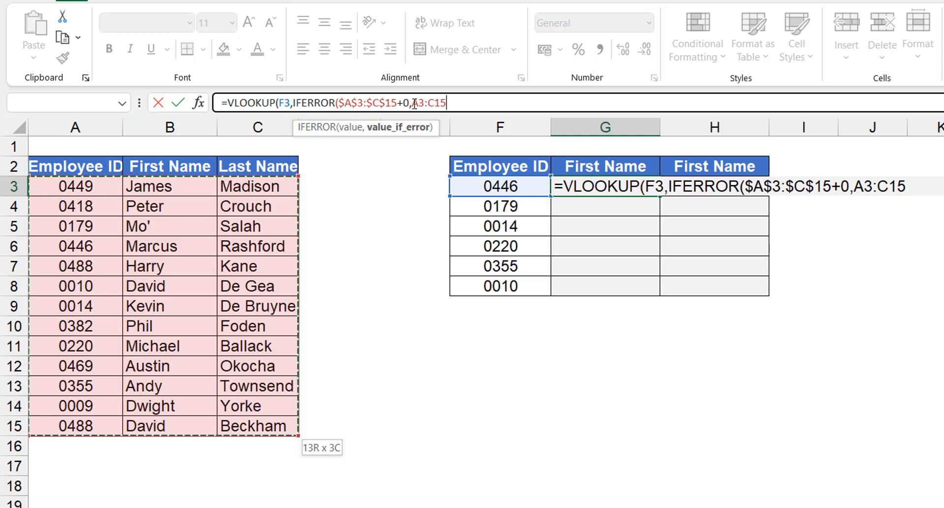
{"action": "left_click_drag", "start_coordinate": [412, 103], "coordinate": [456, 109]}
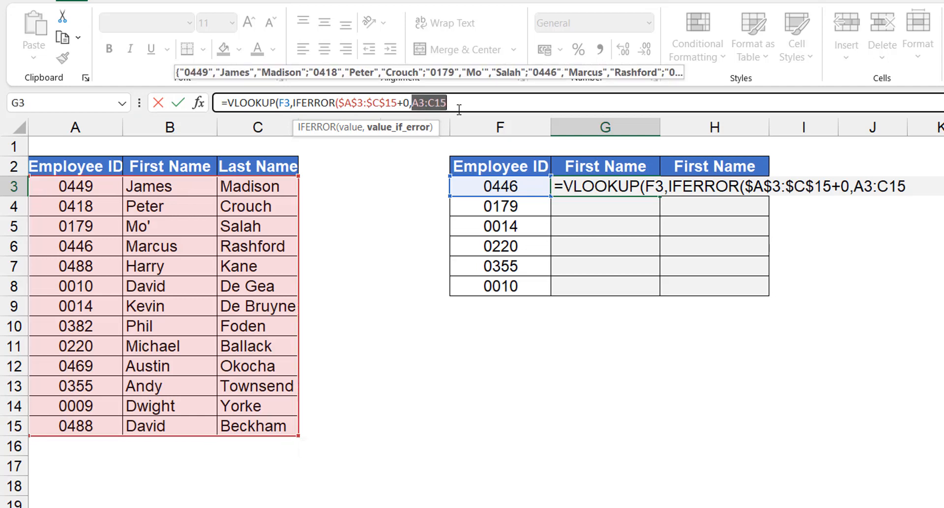
{"action": "key", "text": "F4"}
{"action": "left_click", "coordinate": [503, 104]}
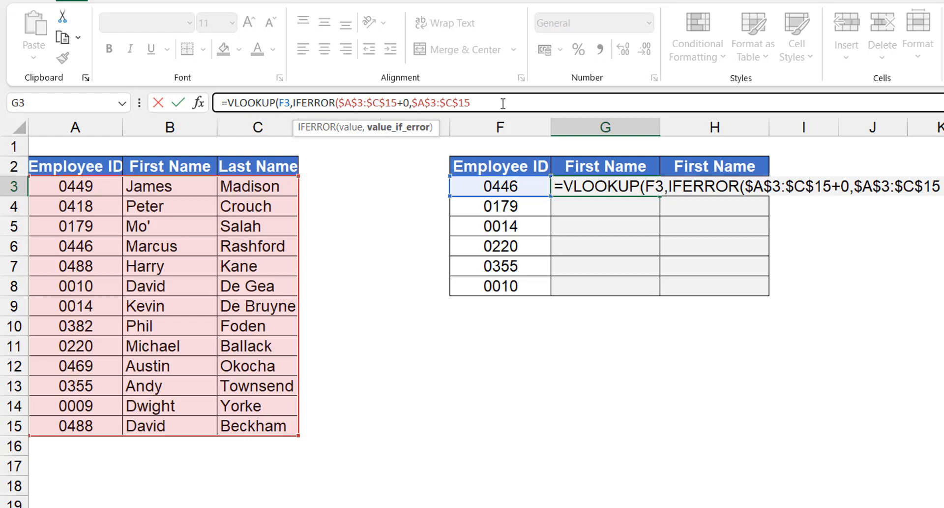
- Complete the G3 formula with column index 2 and exact match 0, and copy it down to G8
{"action": "type", "text": "),2"}
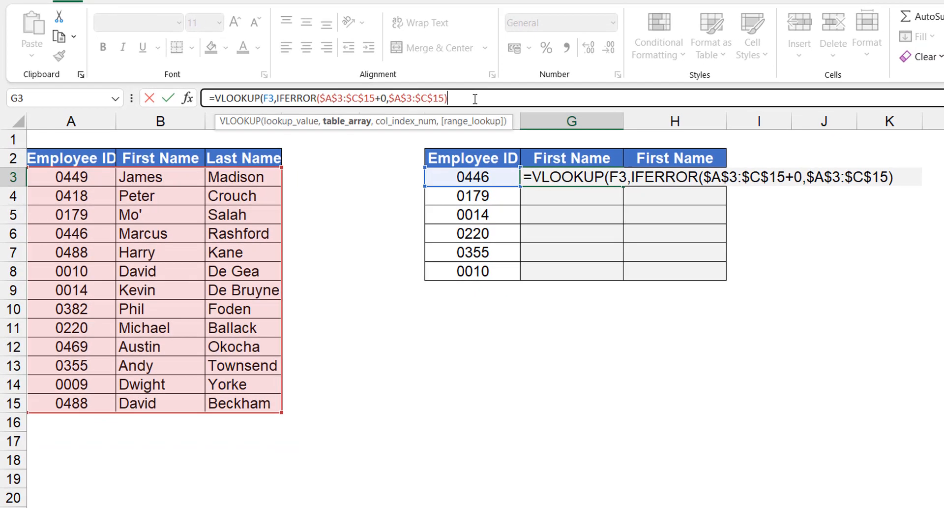
{"action": "type", "text": ",0)"}
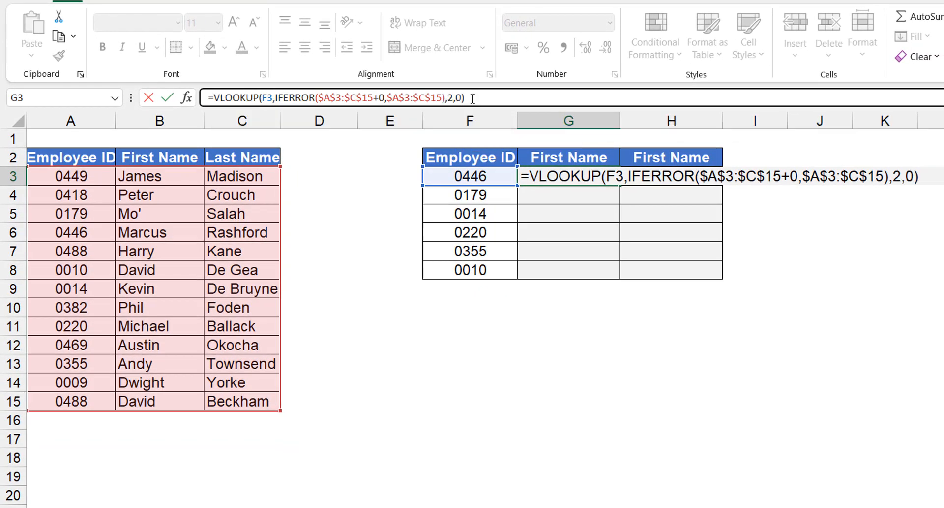
{"action": "key", "text": "Return"}
{"action": "key", "text": "Up"}
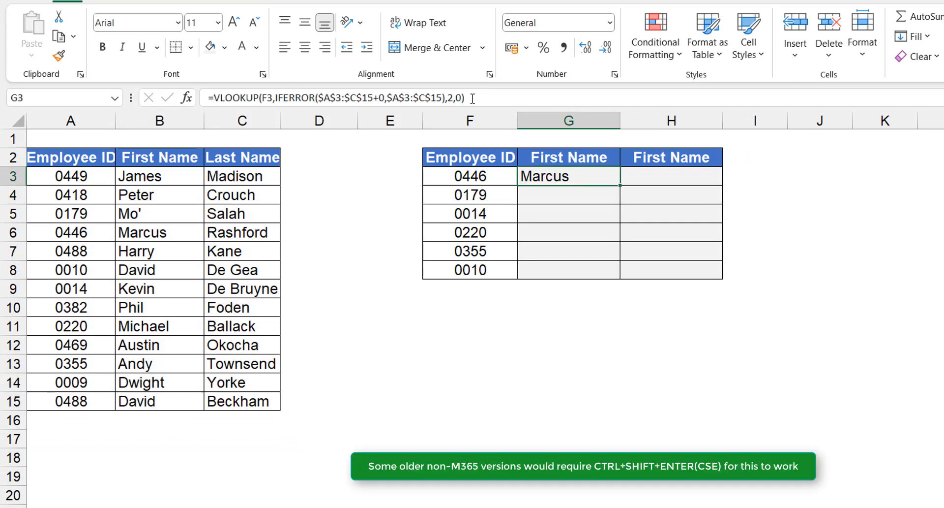
{"action": "key", "text": "ctrl+c"}
{"action": "key", "text": "Escape"}
{"action": "double_click", "coordinate": [619, 185]}
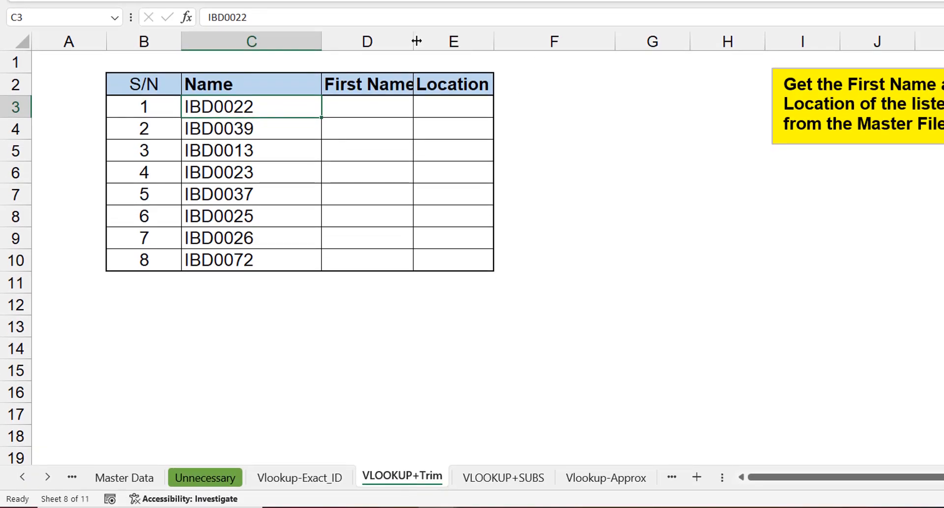
- Widen column D on the VLOOKUP+Trim sheet to fit its First Name header, and view the Master Data sheet
{"action": "left_click_drag", "start_coordinate": [413, 41], "coordinate": [421, 42]}
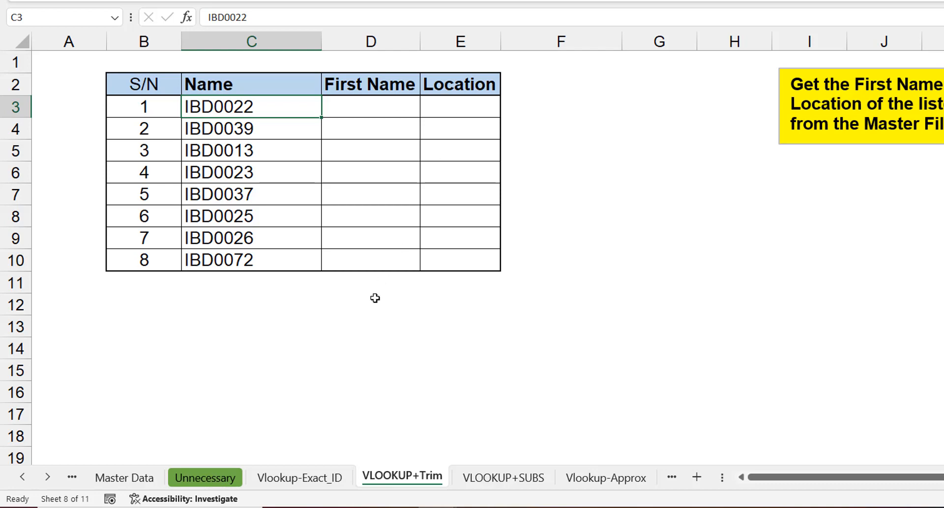
{"action": "left_click", "coordinate": [138, 478]}
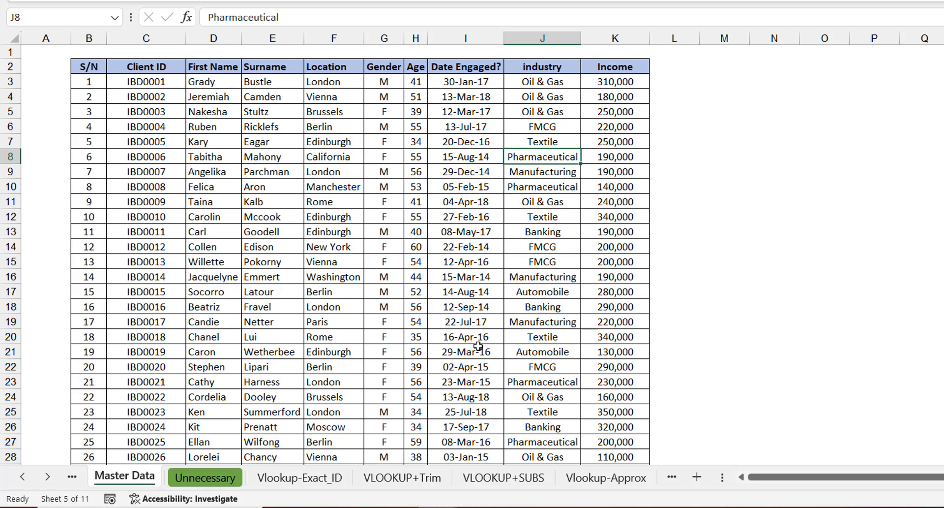
{"action": "left_click", "coordinate": [406, 483]}
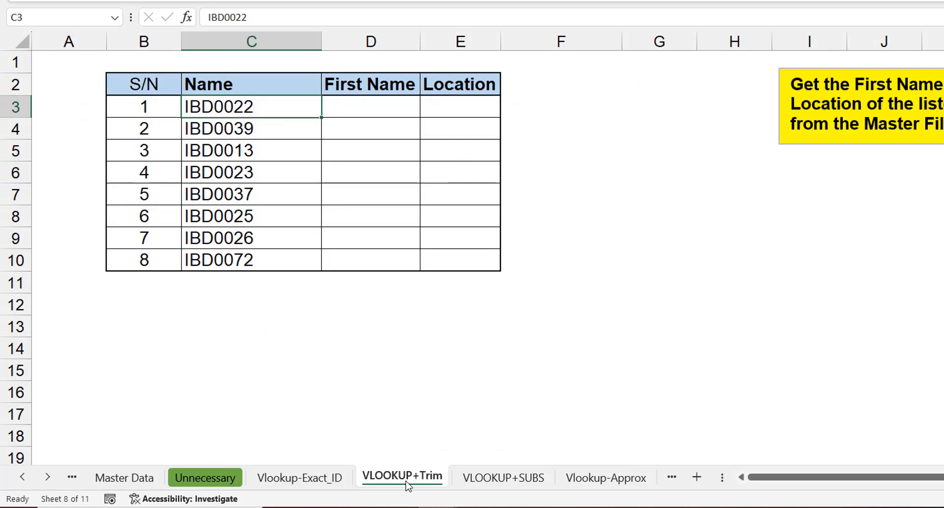
- Start a VLOOKUP formula in D3 of the VLOOKUP+Trim sheet with C3 as the lookup value
{"action": "left_click", "coordinate": [371, 105]}
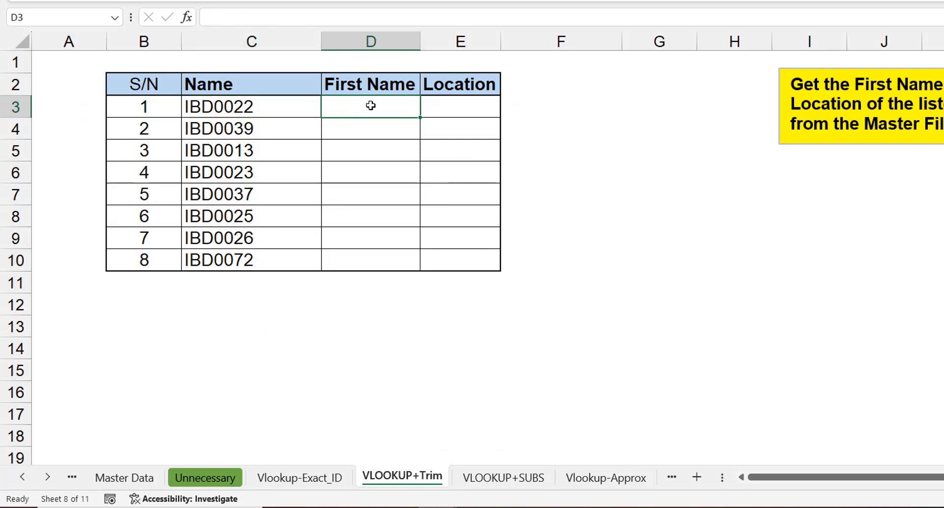
{"action": "type", "text": "=vlook"}
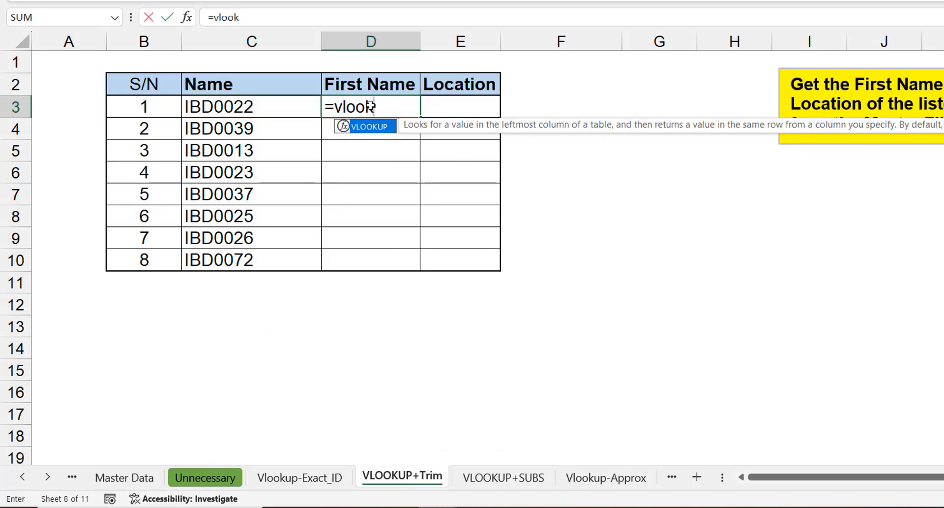
{"action": "key", "text": "Tab"}
{"action": "key", "text": "Left"}
{"action": "type", "text": ","}
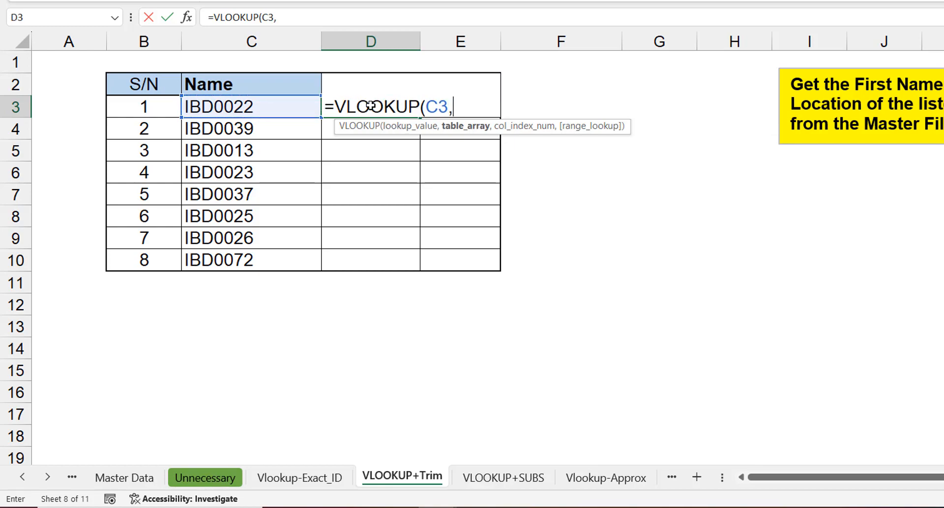
- Set the D3 formula's table array to the absolute range $C$2:$K$102 on the Master Data sheet
{"action": "left_click", "coordinate": [136, 478]}
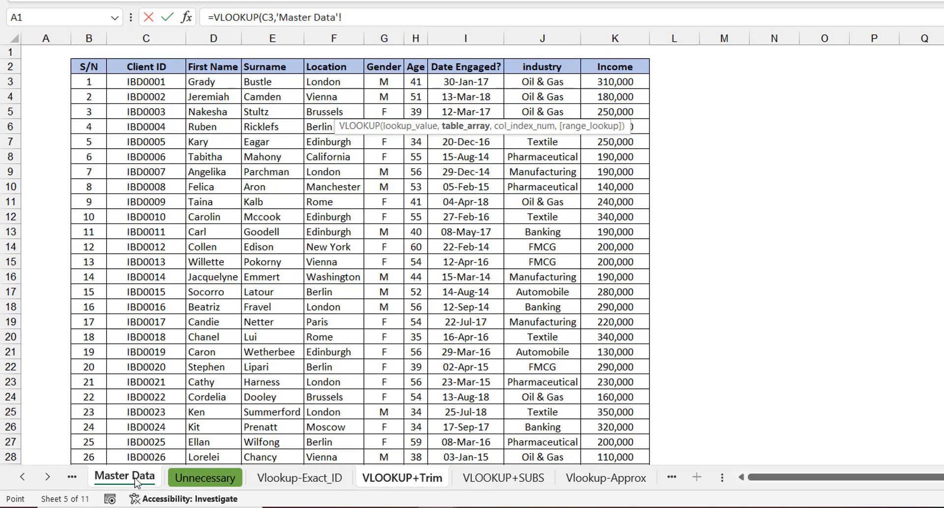
{"action": "left_click", "coordinate": [147, 70]}
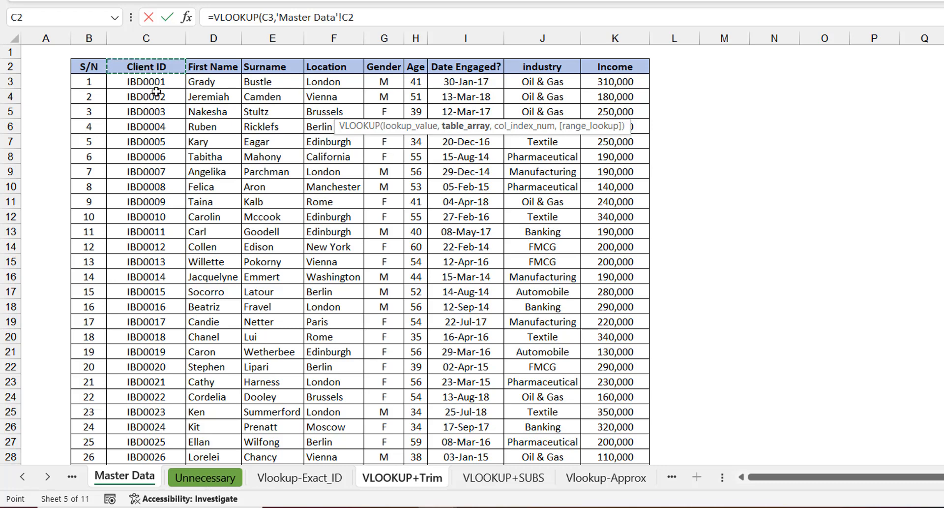
{"action": "key", "text": "ctrl+shift+Right"}
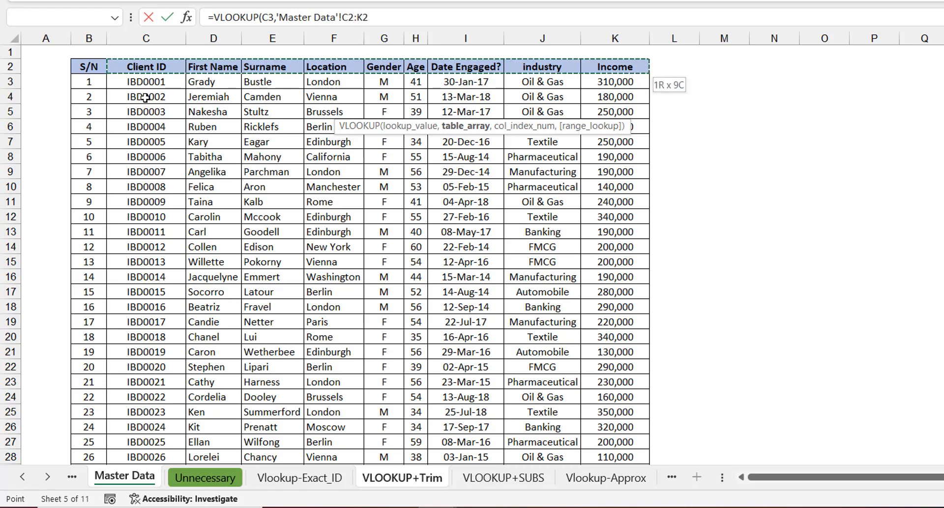
{"action": "key", "text": "ctrl+shift+Down"}
{"action": "key", "text": "F4"}
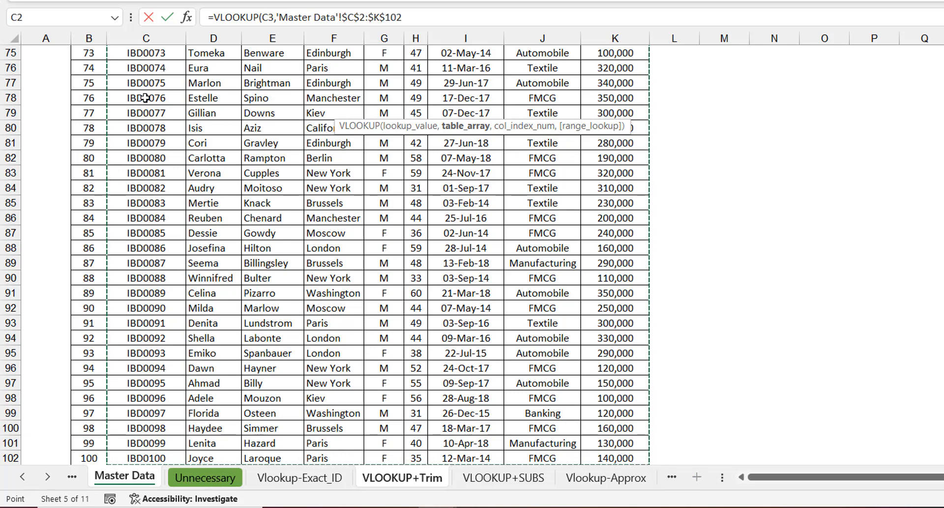
{"action": "type", "text": ","}
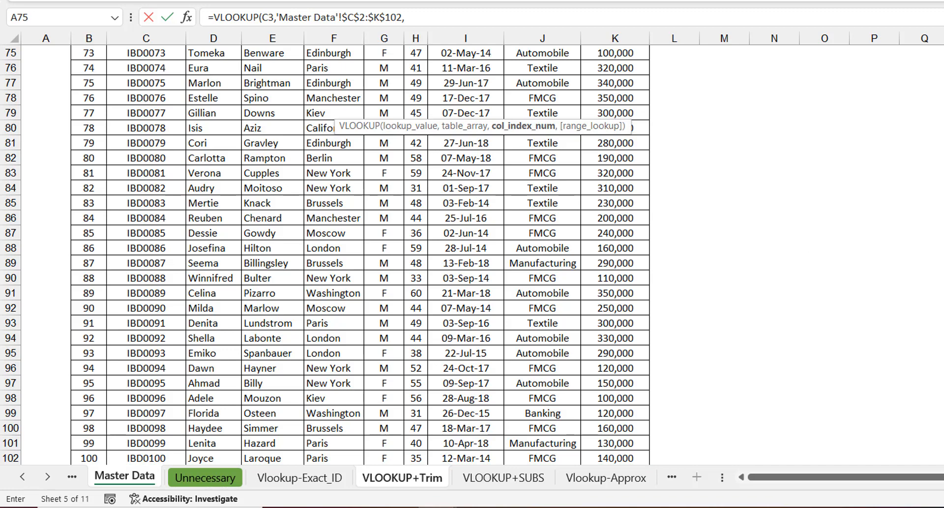
- Complete the D3 VLOOKUP with column index 2 and exact match 0, and copy it down to D10
{"action": "scroll", "coordinate": [283, 89], "scroll_direction": "up", "scroll_amount": 20}
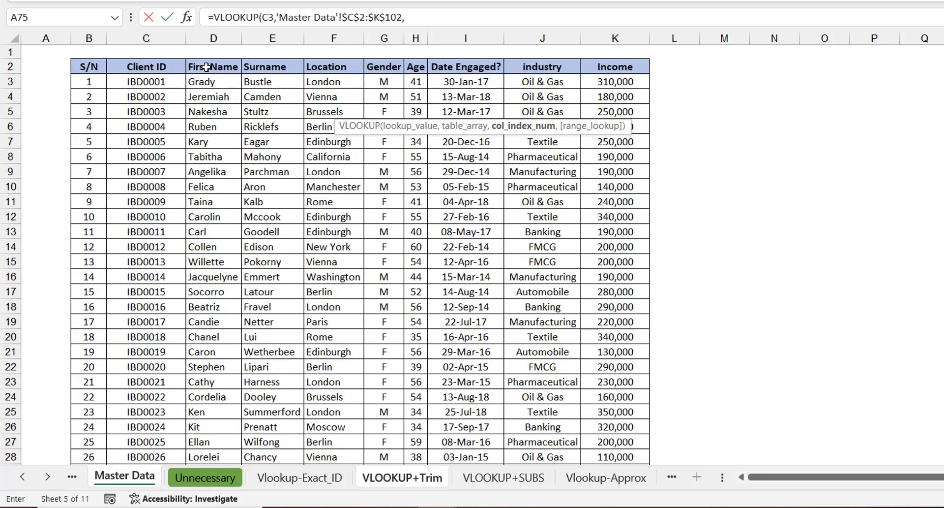
{"action": "left_click", "coordinate": [428, 16]}
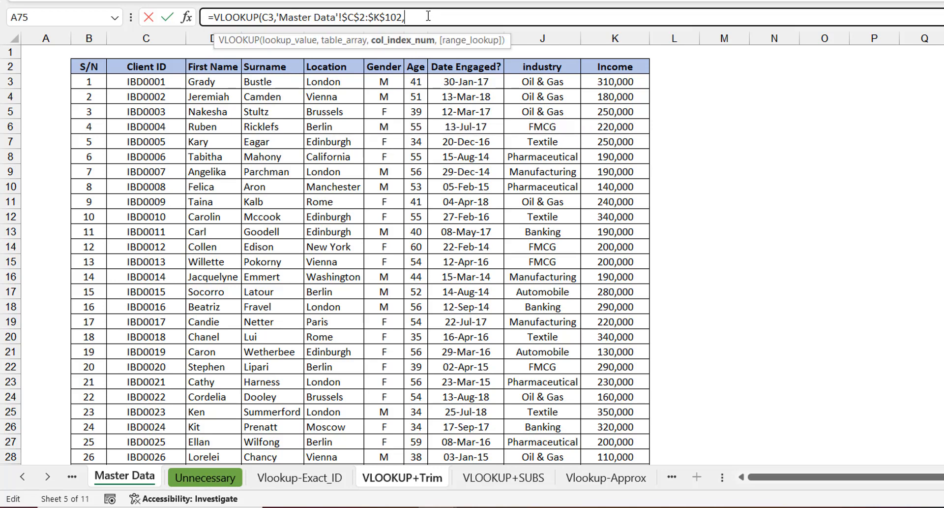
{"action": "type", "text": "2,0)"}
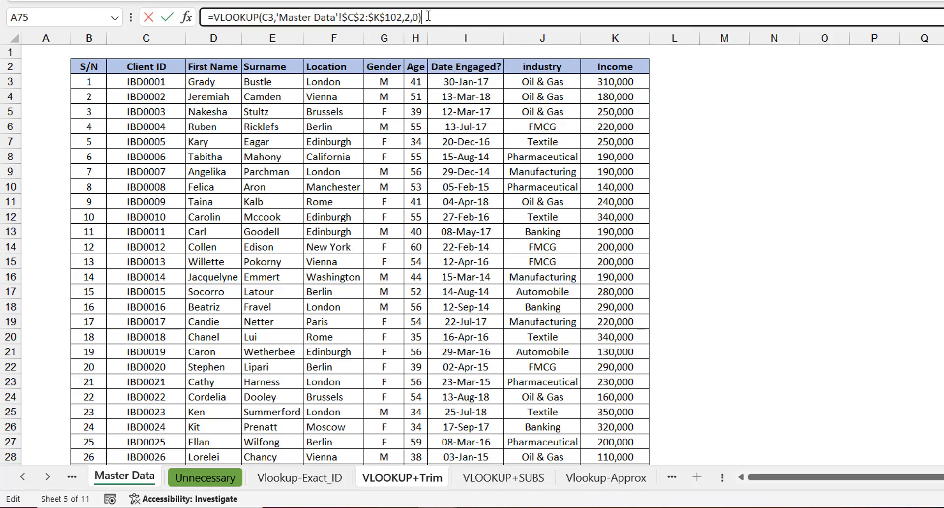
{"action": "key", "text": "Return"}
{"action": "key", "text": "Up"}
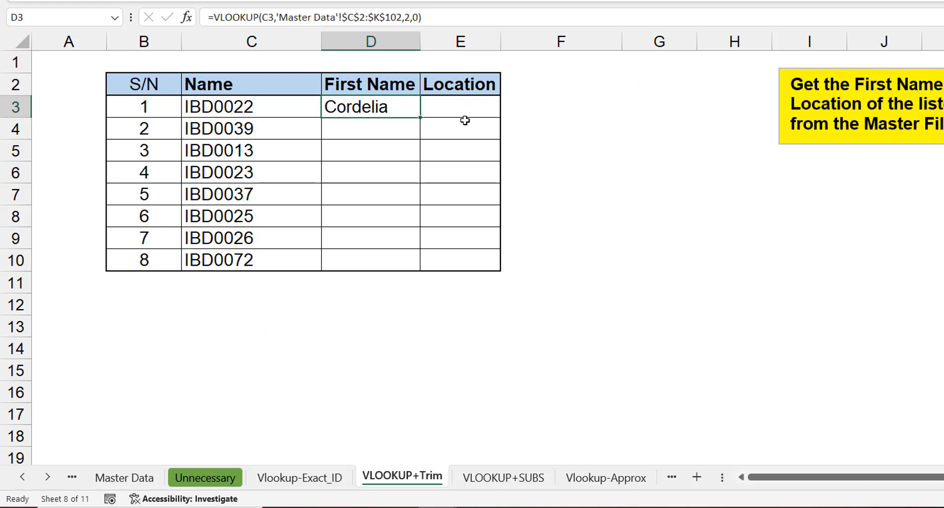
{"action": "double_click", "coordinate": [421, 118]}
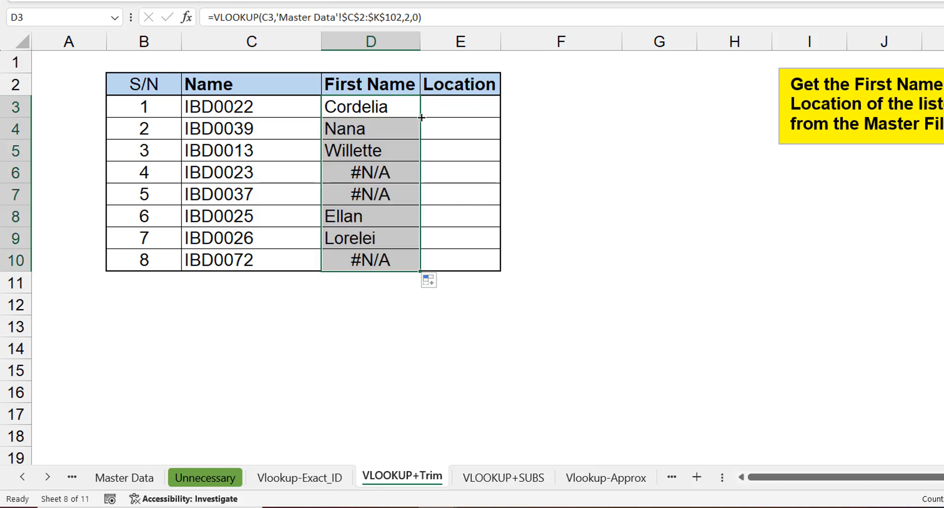
- Examine the #N/A result in D6 against the ID in C6, the IBD0023 record on Master Data, and the D3 formula
{"action": "left_click", "coordinate": [372, 170]}
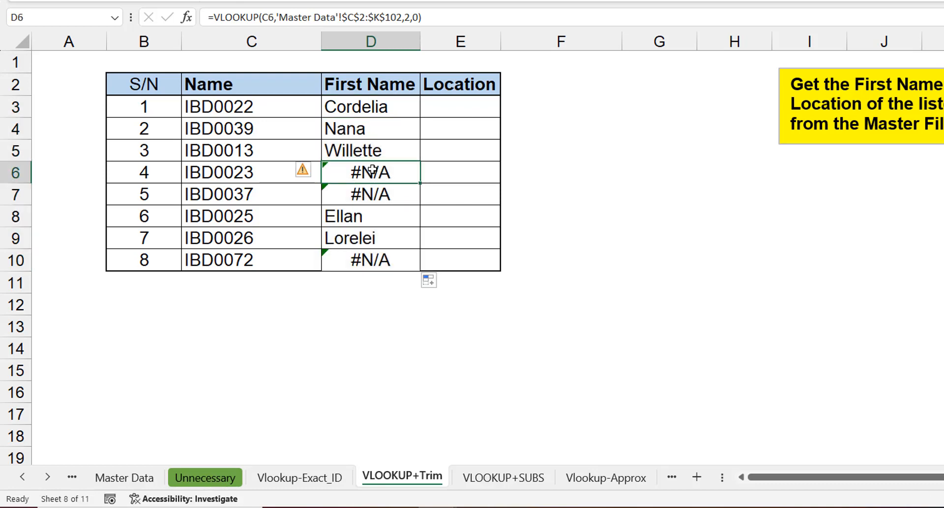
{"action": "left_click", "coordinate": [267, 173]}
{"action": "left_click", "coordinate": [364, 173]}
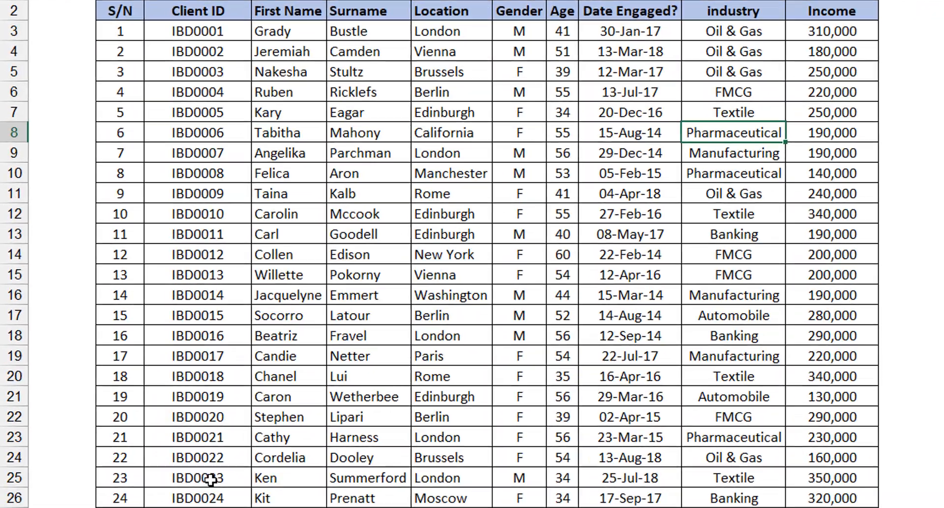
{"action": "left_click", "coordinate": [178, 480]}
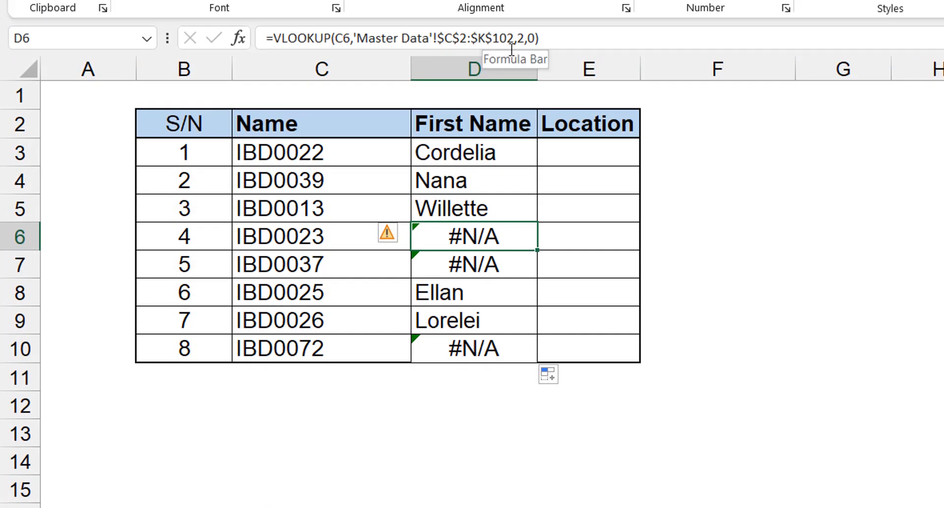
{"action": "left_click", "coordinate": [493, 146]}
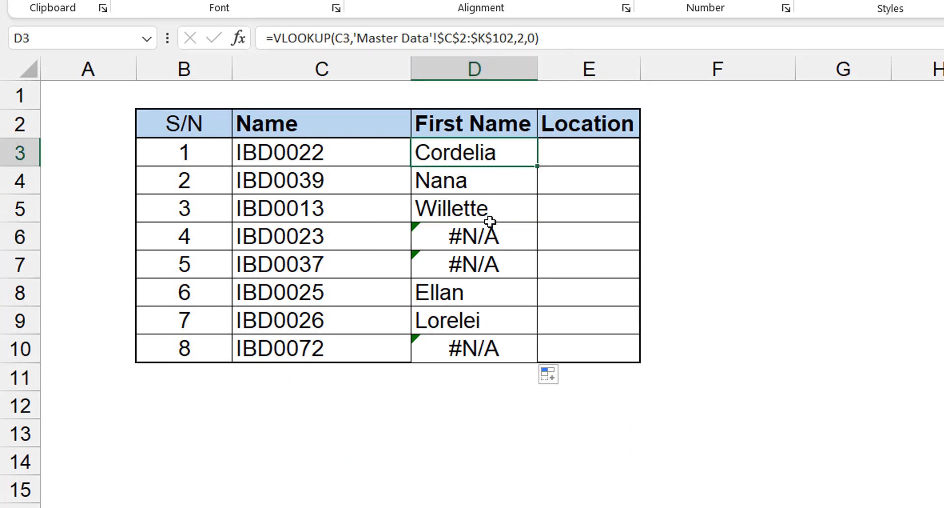
{"action": "left_click", "coordinate": [494, 236]}
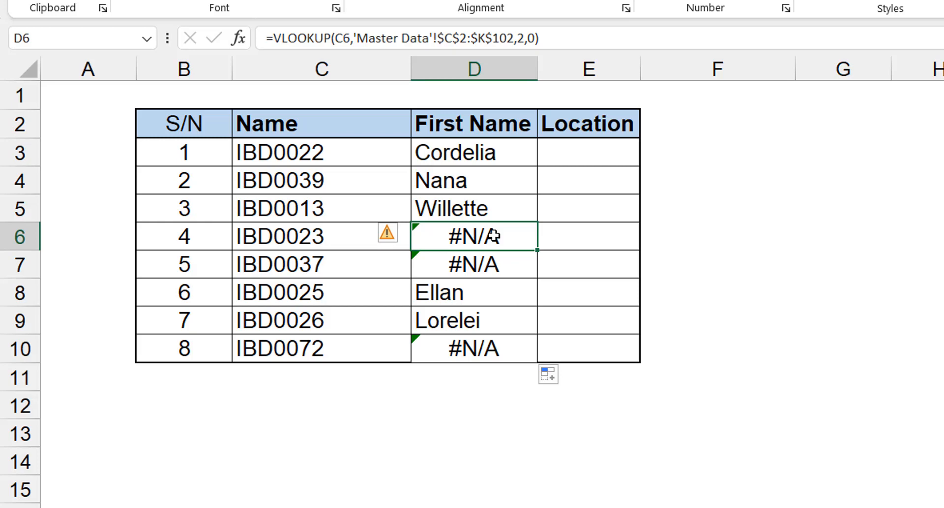
- Enter a formula in F6 testing whether C6 equals the IBD0023 client ID in C25 of the Master Data sheet
{"action": "left_click", "coordinate": [666, 241]}
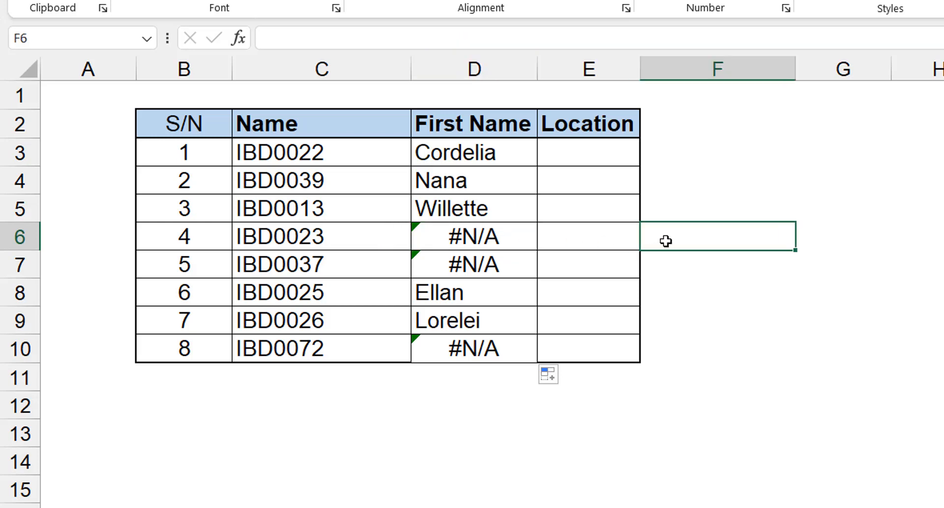
{"action": "type", "text": "="}
{"action": "key", "text": "Left"}
{"action": "key", "text": "Left"}
{"action": "key", "text": "Left"}
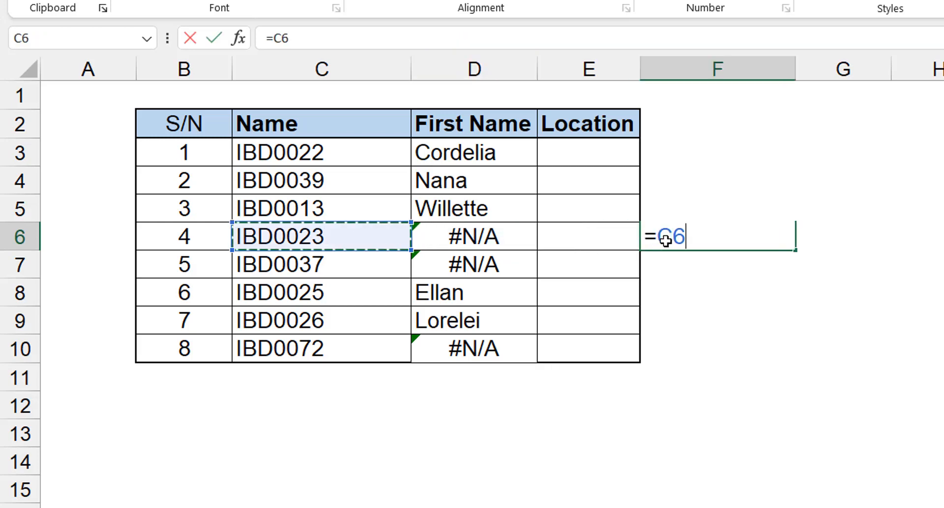
{"action": "type", "text": "="}
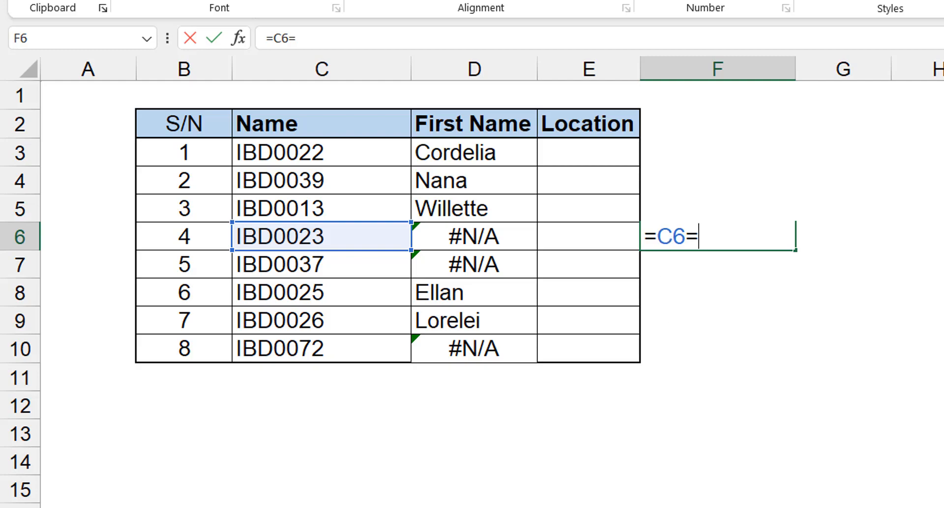
{"action": "left_click", "coordinate": [197, 507]}
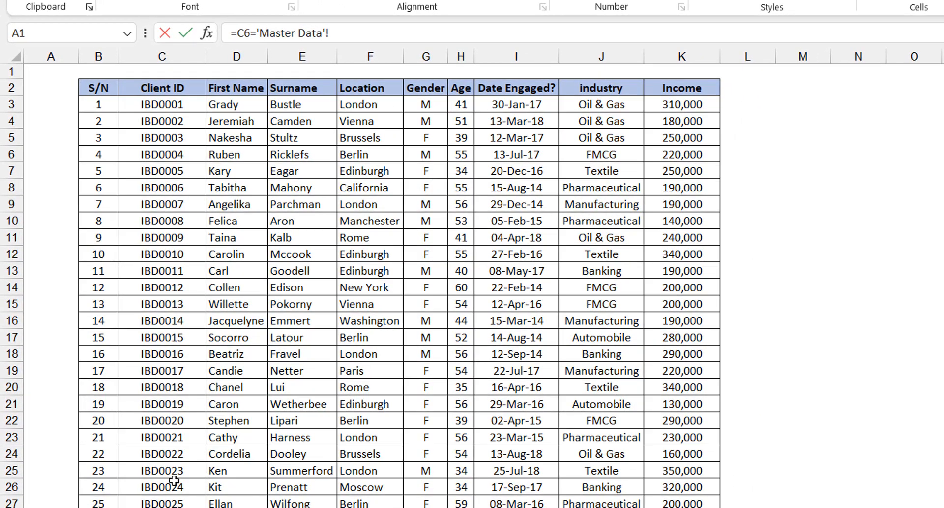
{"action": "left_click", "coordinate": [174, 478]}
{"action": "key", "text": "Return"}
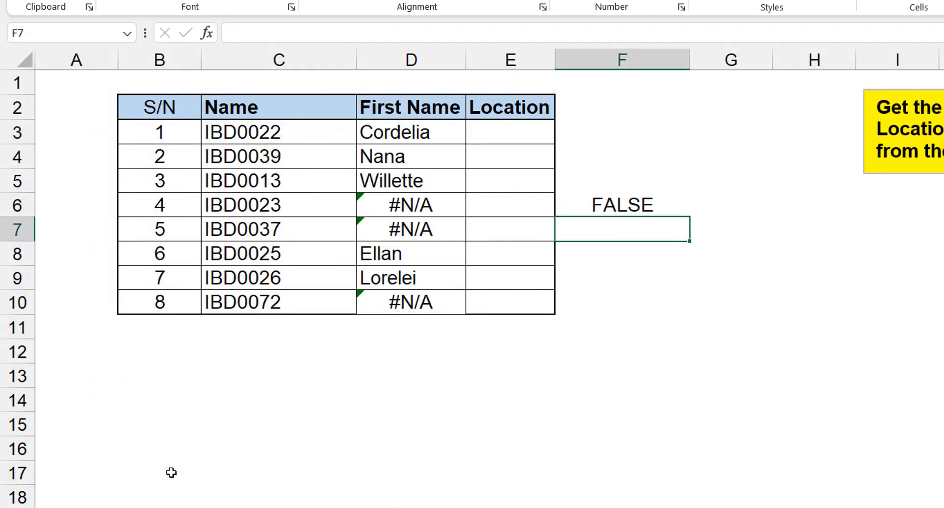
- Replace the comparison in F6 with a LEN formula that counts the characters in C6
{"action": "key", "text": "Up"}
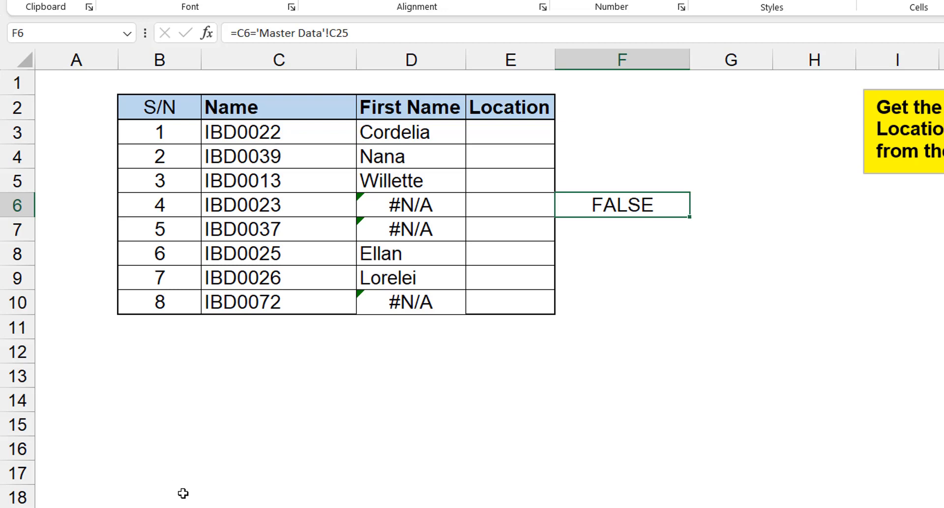
{"action": "type", "text": "=len"}
{"action": "key", "text": "Tab"}
{"action": "key", "text": "Left"}
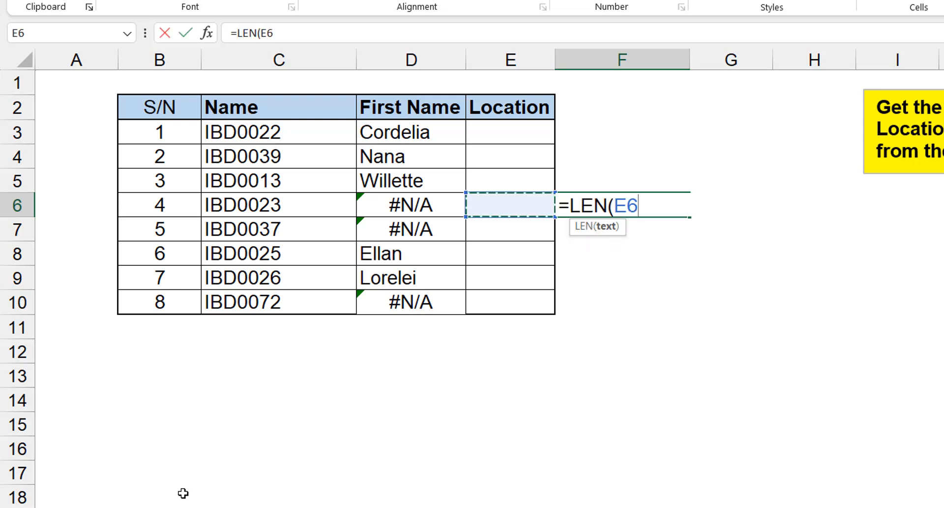
{"action": "key", "text": "Left"}
{"action": "key", "text": "Left"}
{"action": "type", "text": ")"}
{"action": "key", "text": "Return"}
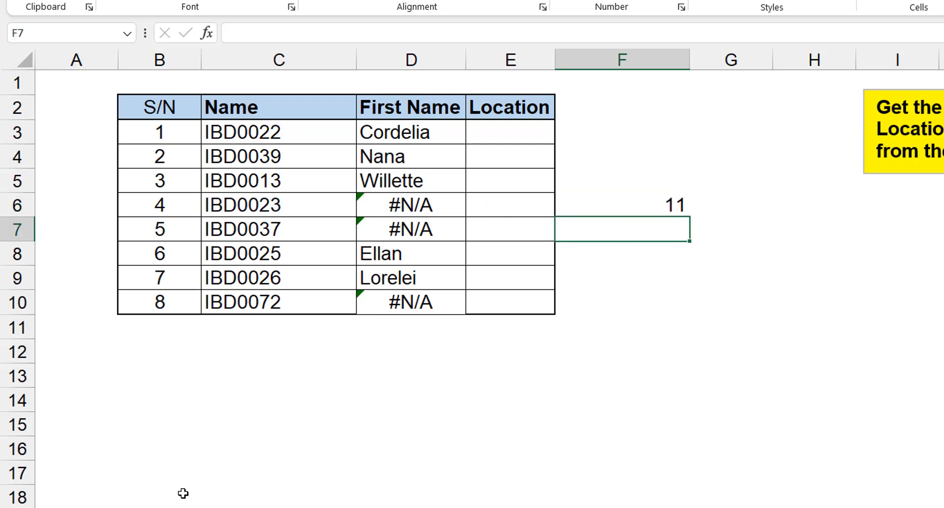
- Try removing the four trailing spaces from the ID in C6, and undo the deletion
{"action": "key", "text": "Up"}
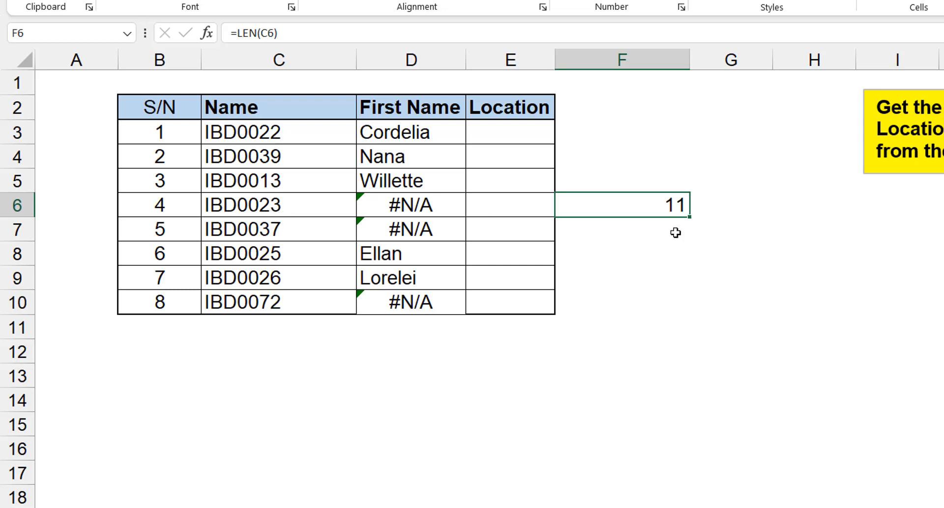
{"action": "double_click", "coordinate": [316, 208]}
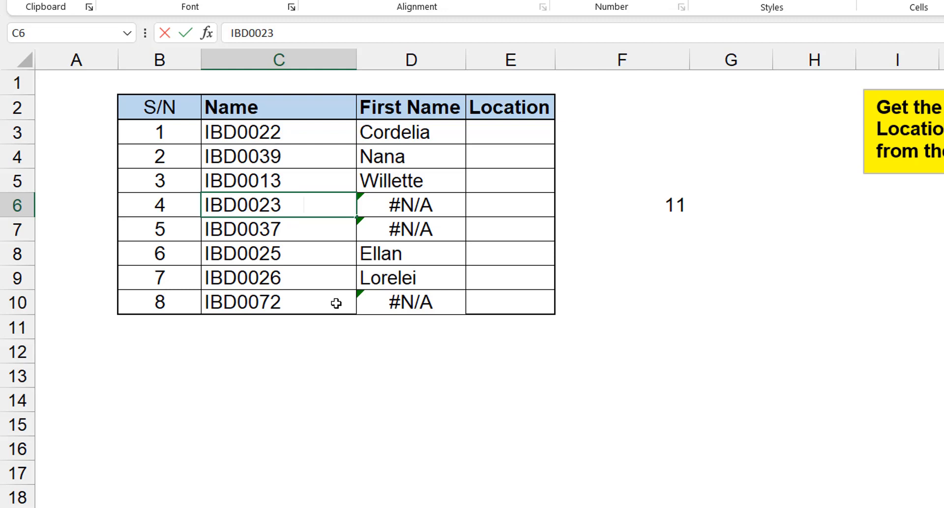
{"action": "key", "text": "BackSpace"}
{"action": "key", "text": "BackSpace"}
{"action": "key", "text": "BackSpace"}
{"action": "key", "text": "BackSpace"}
{"action": "key", "text": "Return"}
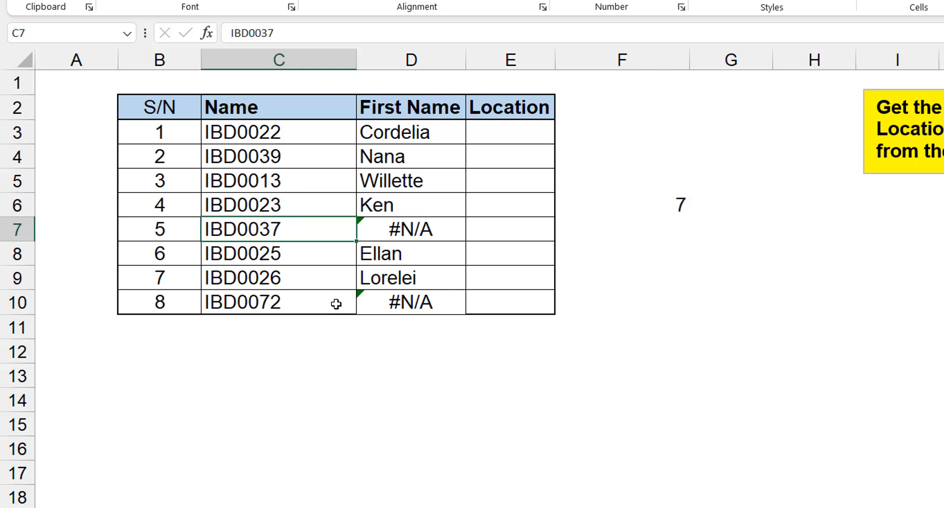
{"action": "key", "text": "Up"}
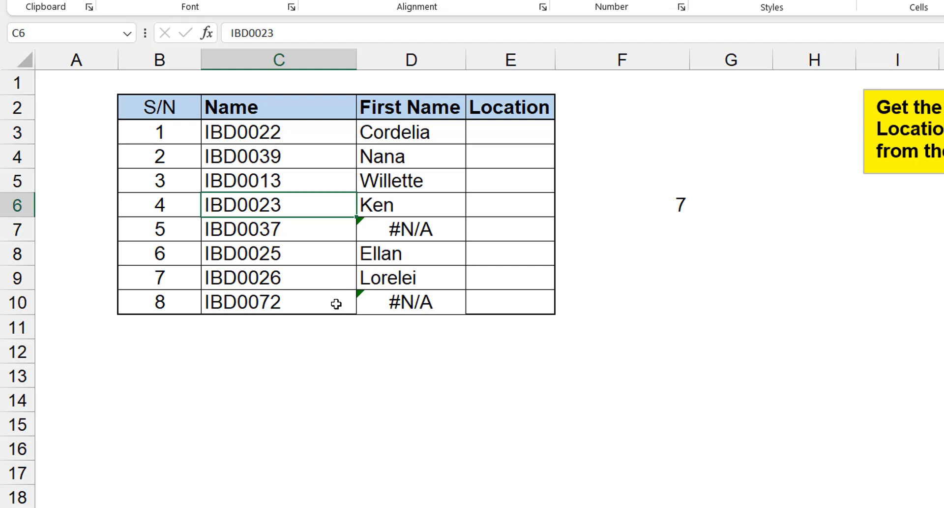
{"action": "key", "text": "ctrl+z"}
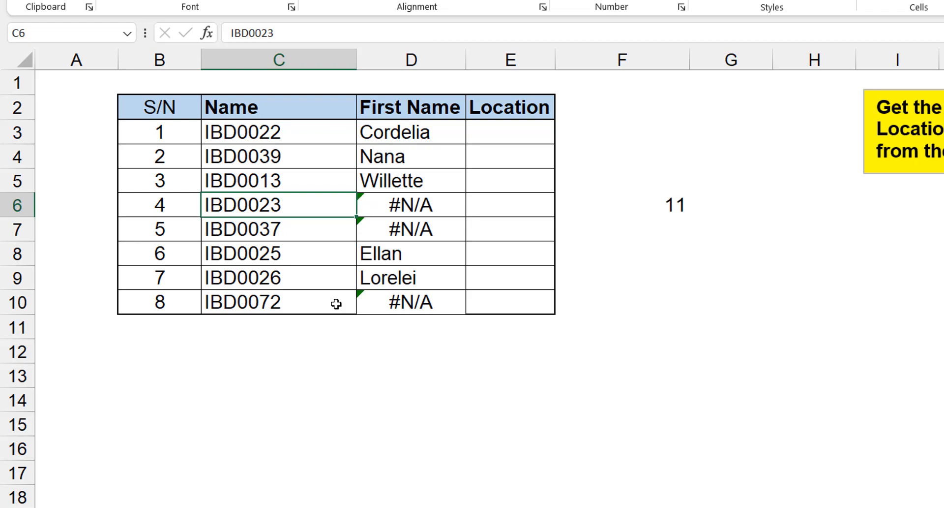
- Wrap the C3 lookup value of the D3 VLOOKUP in TRIM, and copy the formula down to D10
{"action": "left_click", "coordinate": [436, 130]}
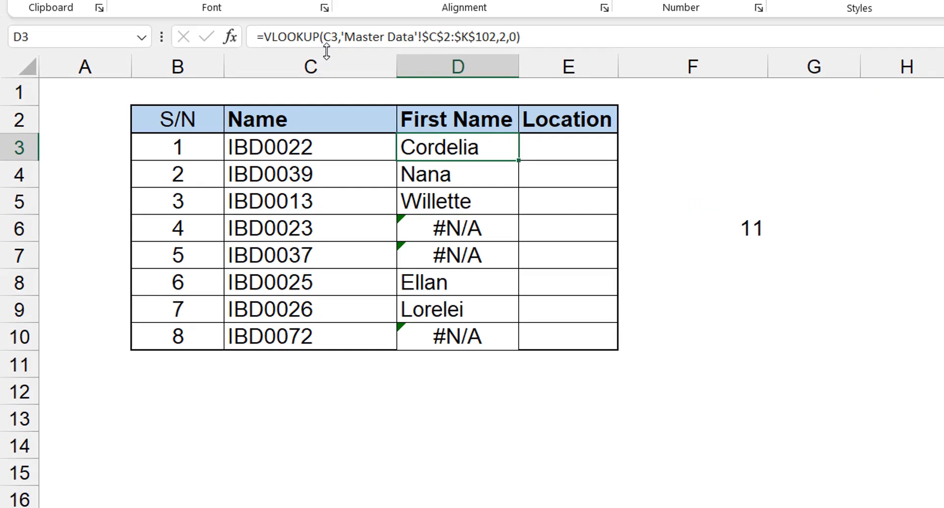
{"action": "left_click", "coordinate": [341, 42]}
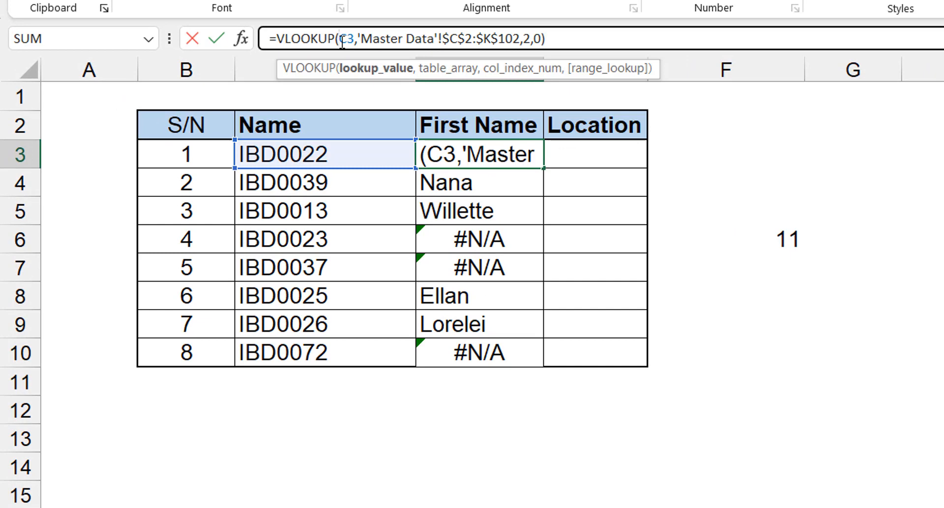
{"action": "type", "text": "trim"}
{"action": "key", "text": "Tab"}
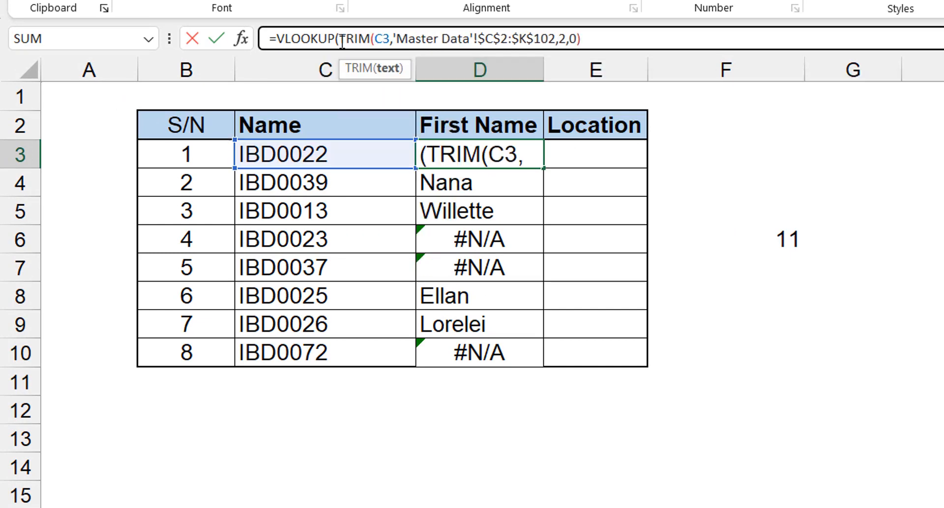
{"action": "key", "text": "Right"}
{"action": "key", "text": "Right"}
{"action": "type", "text": ")"}
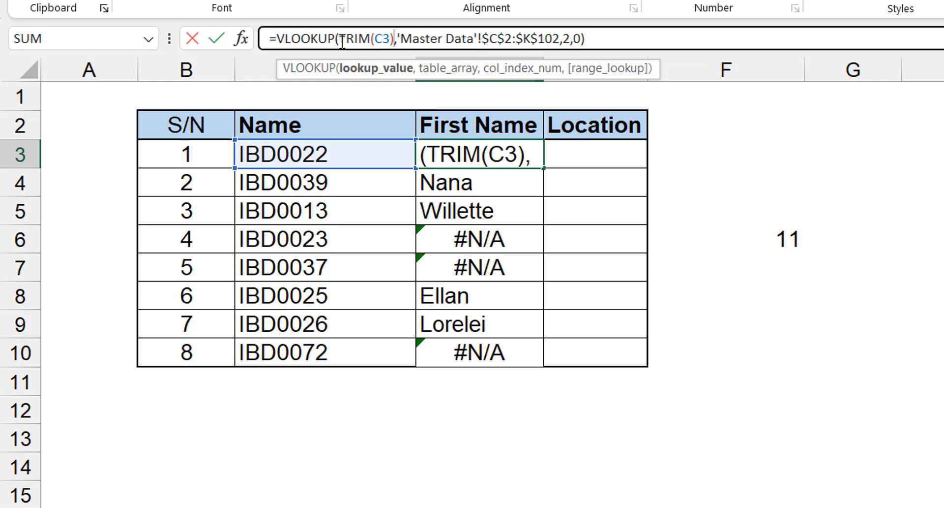
{"action": "key", "text": "ctrl+Return"}
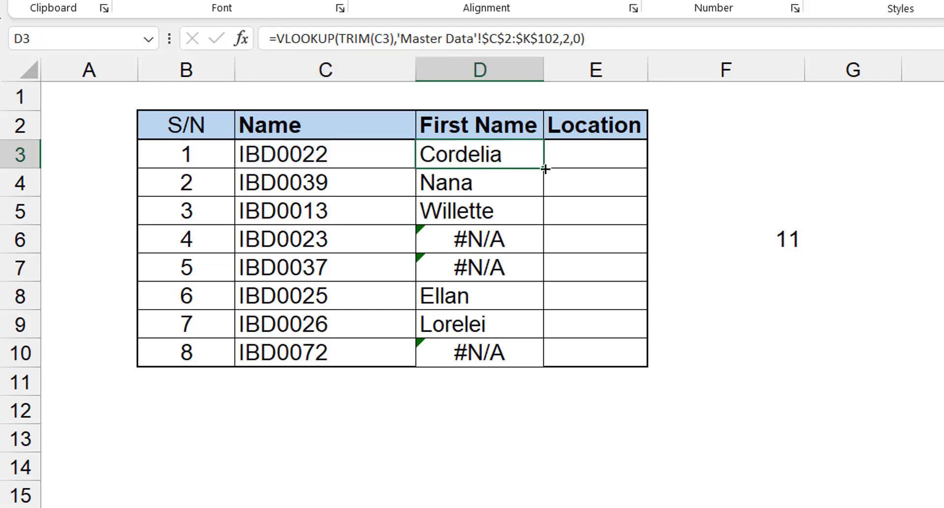
{"action": "double_click", "coordinate": [541, 167]}
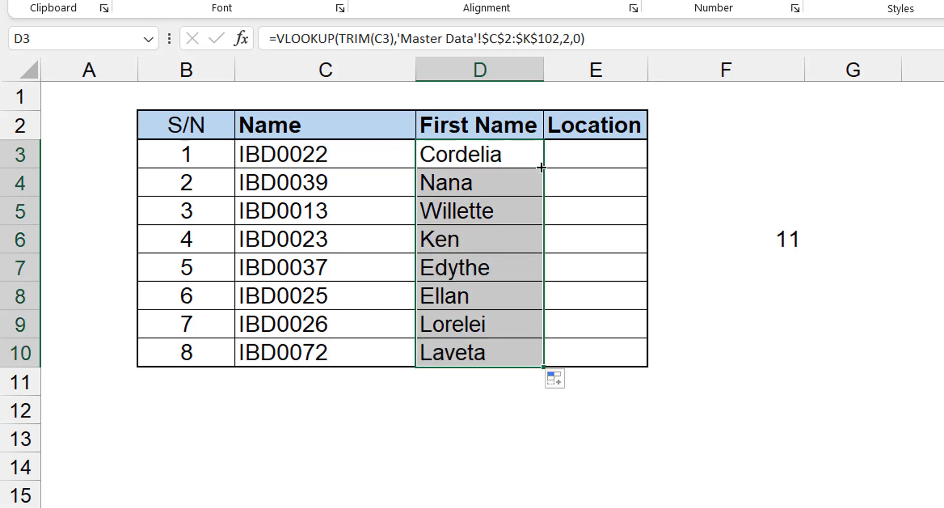
- Undo the copy down the First Name column and the TRIM edit in D3
{"action": "left_click", "coordinate": [481, 215]}
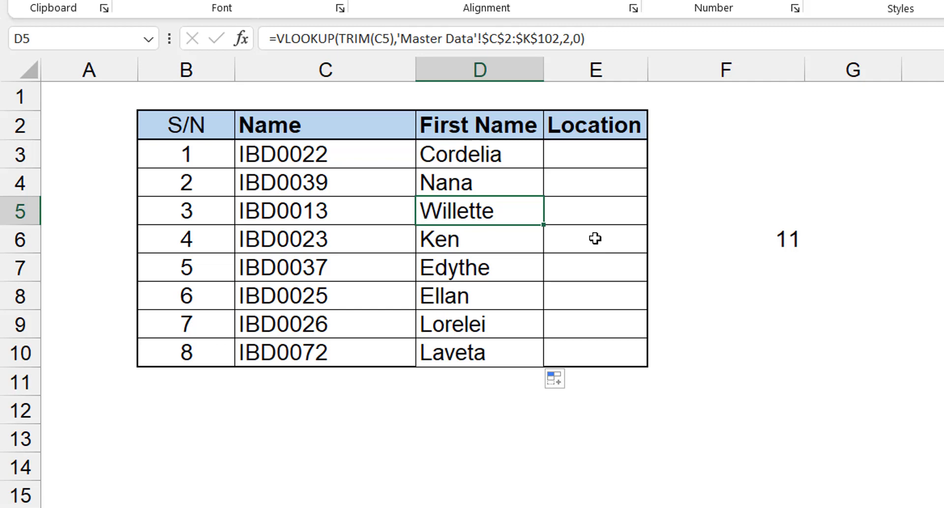
{"action": "key", "text": "ctrl+z"}
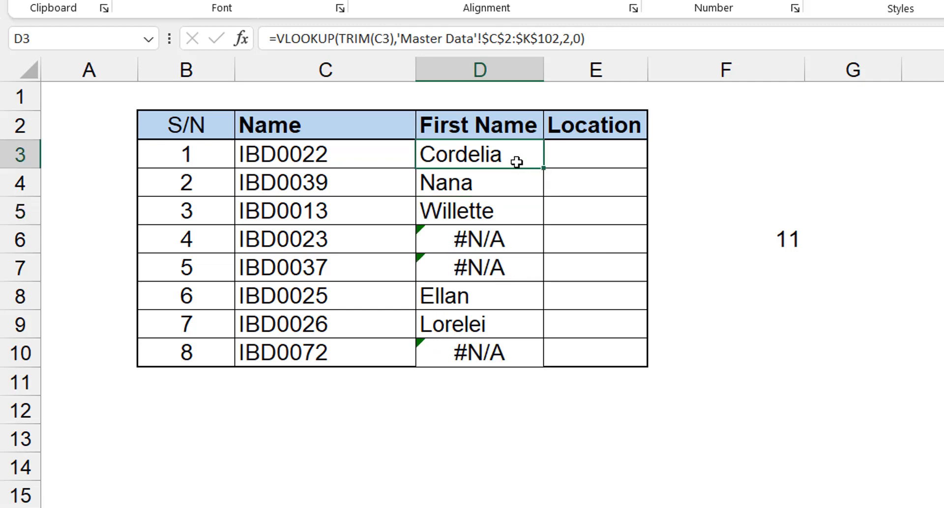
{"action": "key", "text": "ctrl+z"}
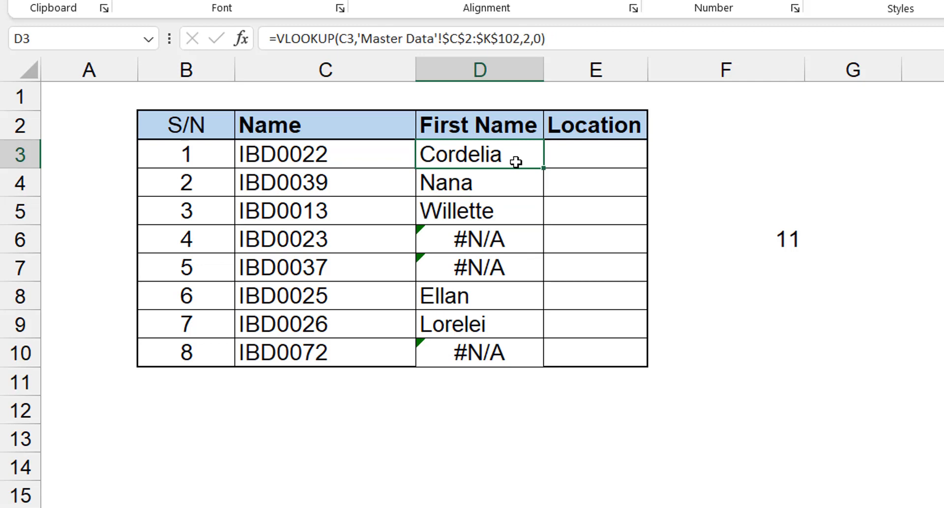
- Wrap the D3 VLOOKUP in IFERROR with an empty string as the error value, and copy it down to D10
{"action": "left_click", "coordinate": [282, 44]}
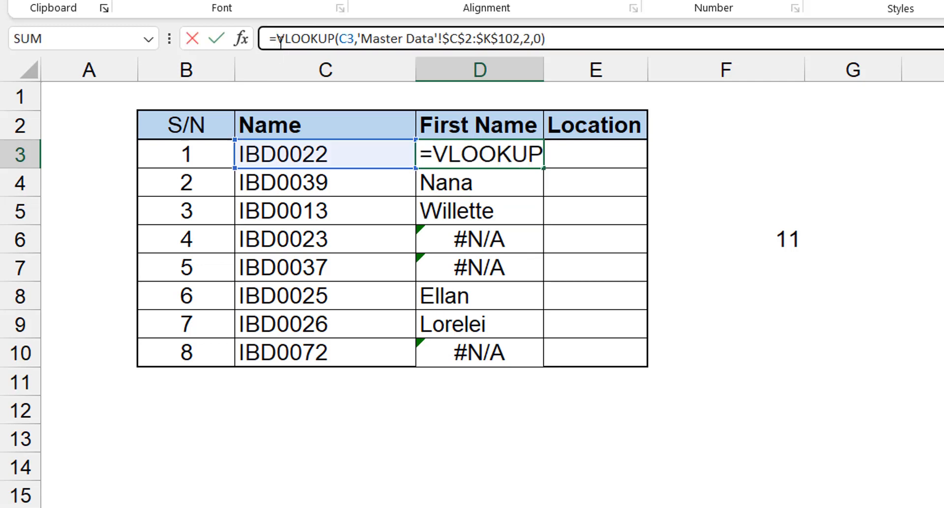
{"action": "type", "text": "iferr"}
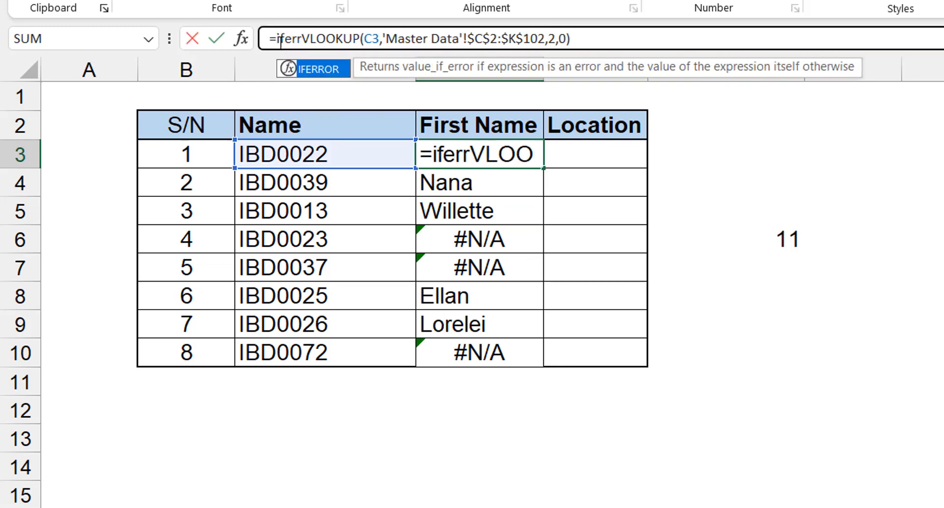
{"action": "key", "text": "Tab"}
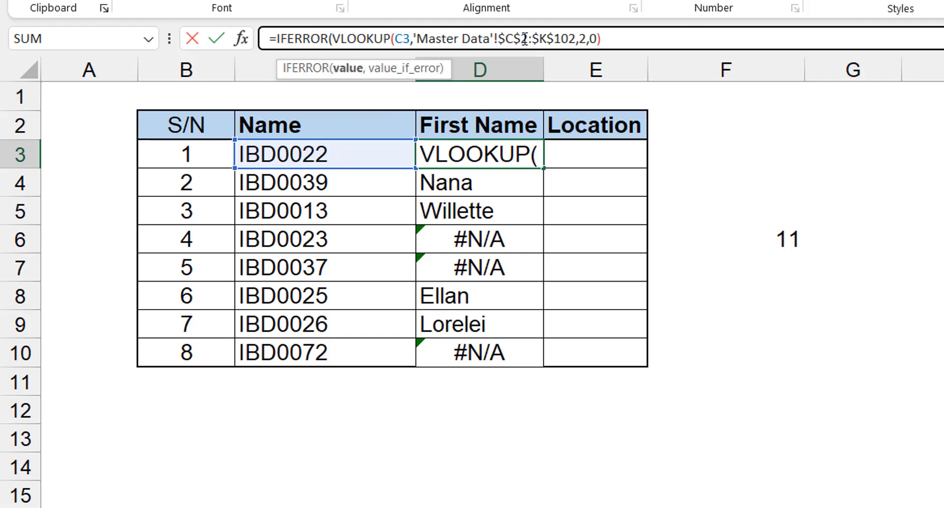
{"action": "left_click", "coordinate": [617, 40]}
{"action": "type", "text": ","}
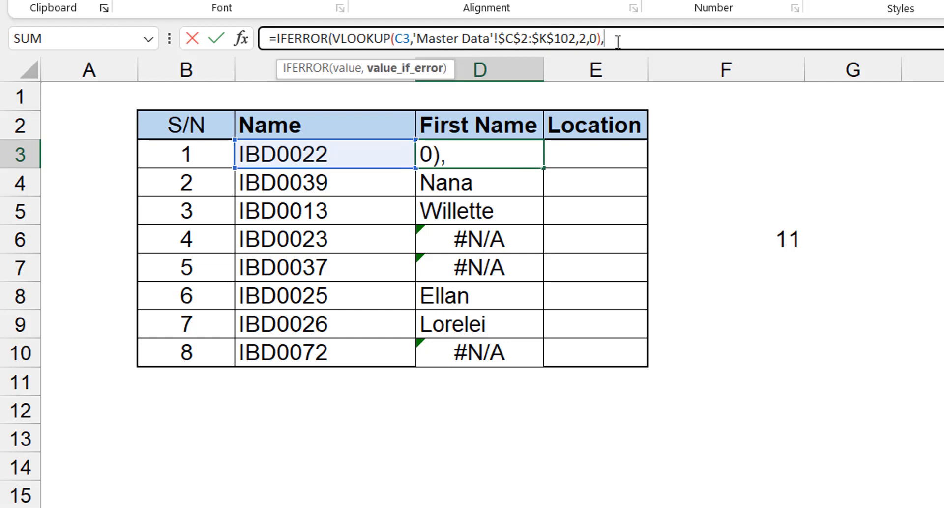
{"action": "type", "text": "\"\")"}
{"action": "key", "text": "ctrl+Return"}
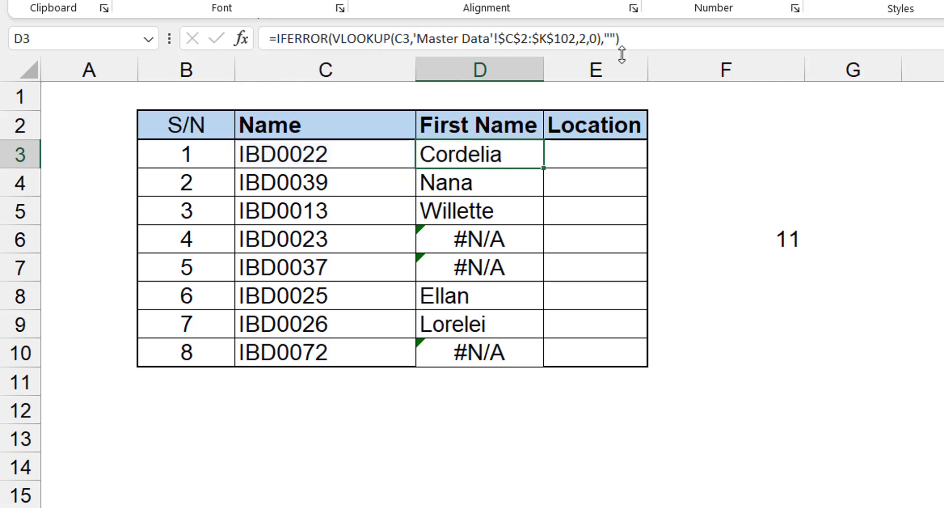
{"action": "double_click", "coordinate": [543, 168]}
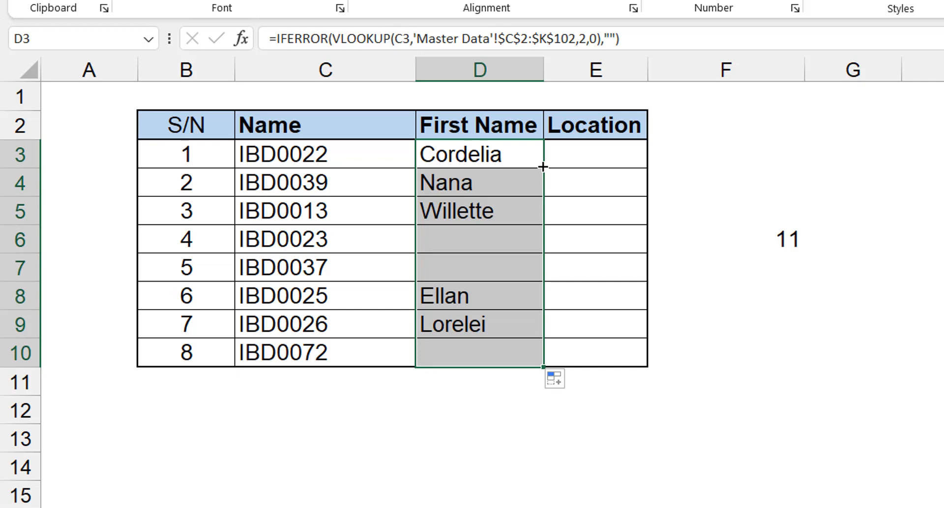
- View the sheet with the athletes' Staff ID table and examine its Staff ID column
{"action": "left_click", "coordinate": [370, 234]}
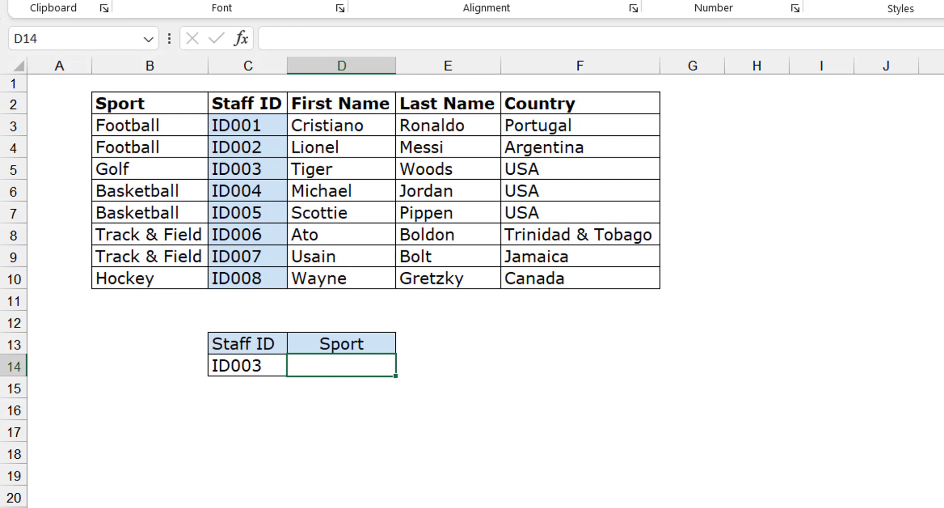
{"action": "left_click", "coordinate": [265, 123]}
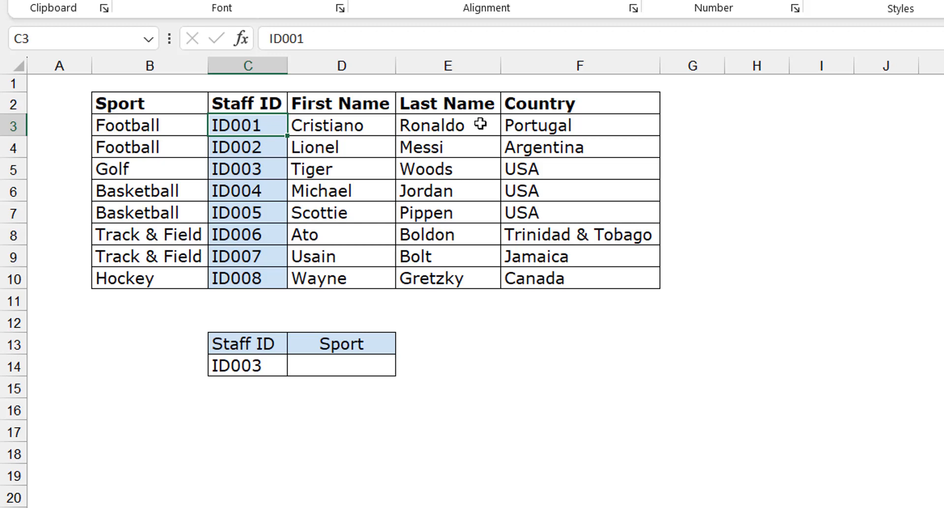
- Enter a CHOOSE formula in I3 with index number 2 and three text values: two sample first names and "Lion"
{"action": "left_click", "coordinate": [796, 124]}
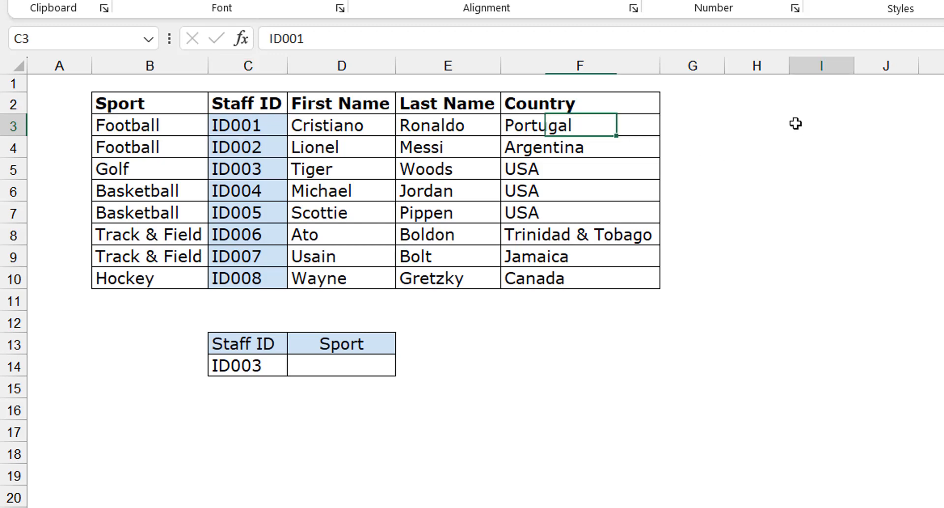
{"action": "type", "text": "=choos"}
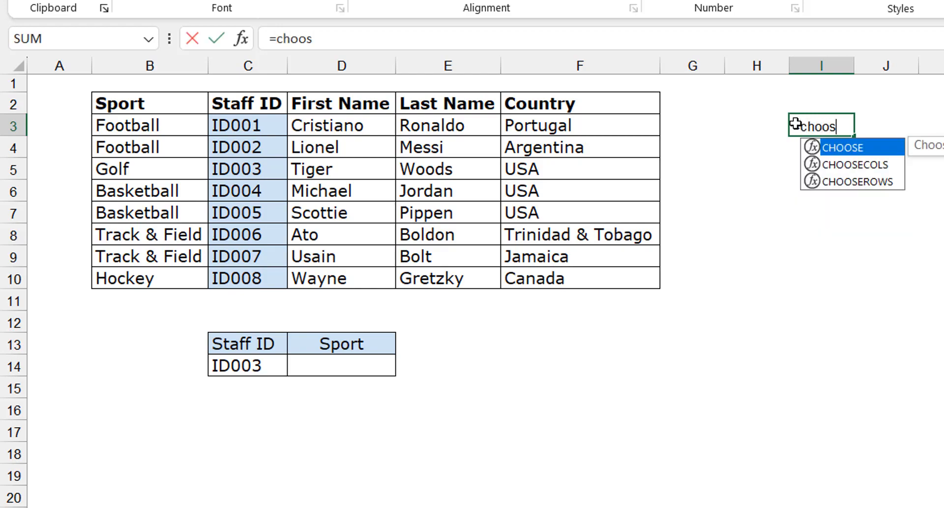
{"action": "key", "text": "Tab"}
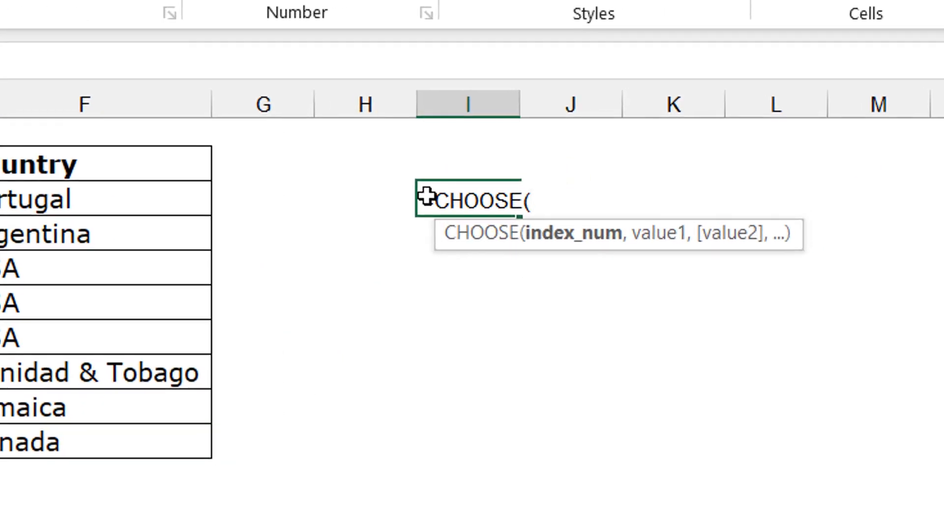
{"action": "type", "text": "2,\""}
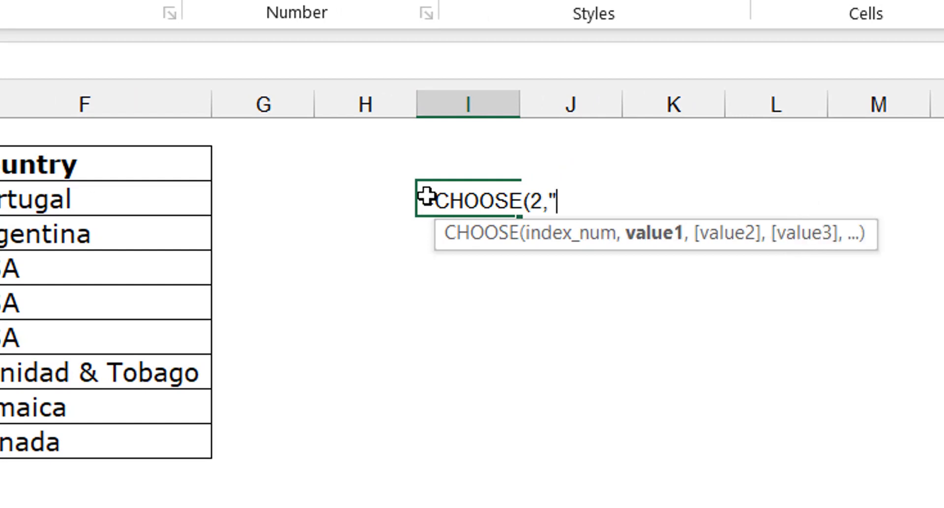
{"action": "type", "text": "james\",\""}
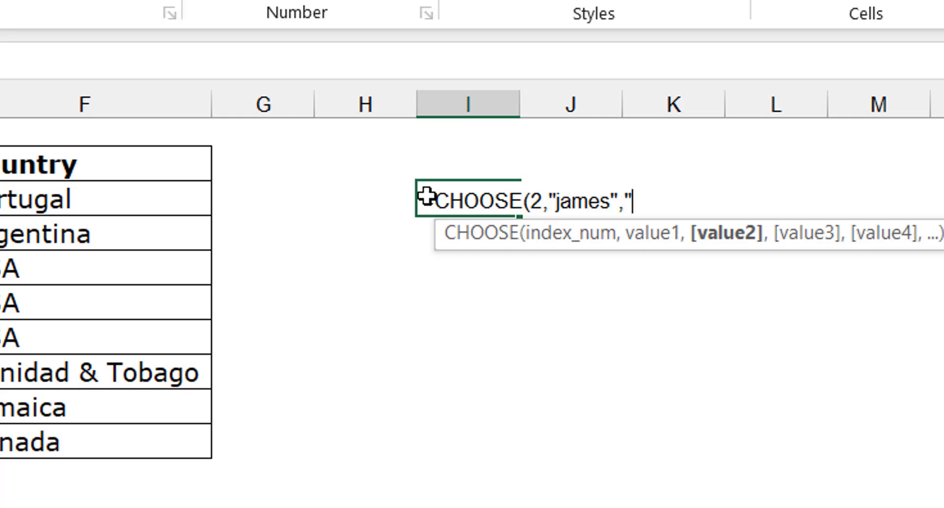
{"action": "type", "text": "victor\",\""}
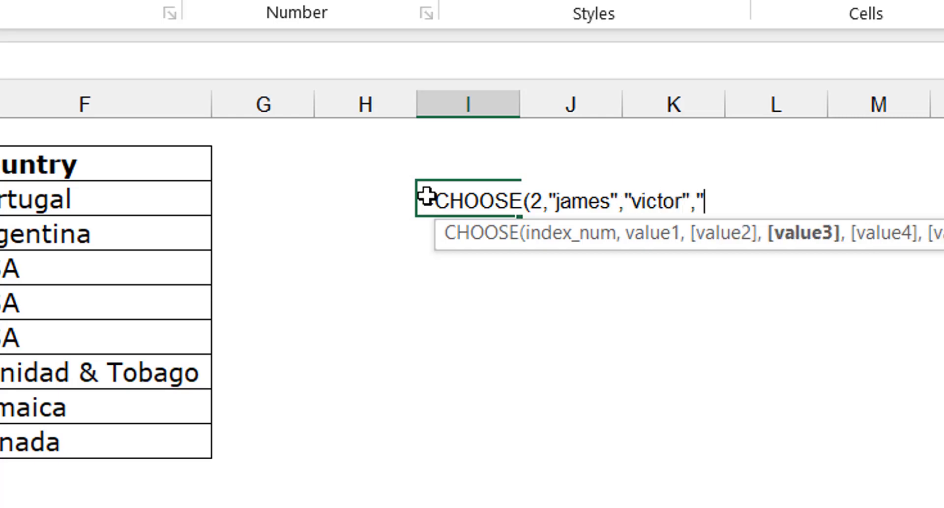
{"action": "type", "text": "Lion\")"}
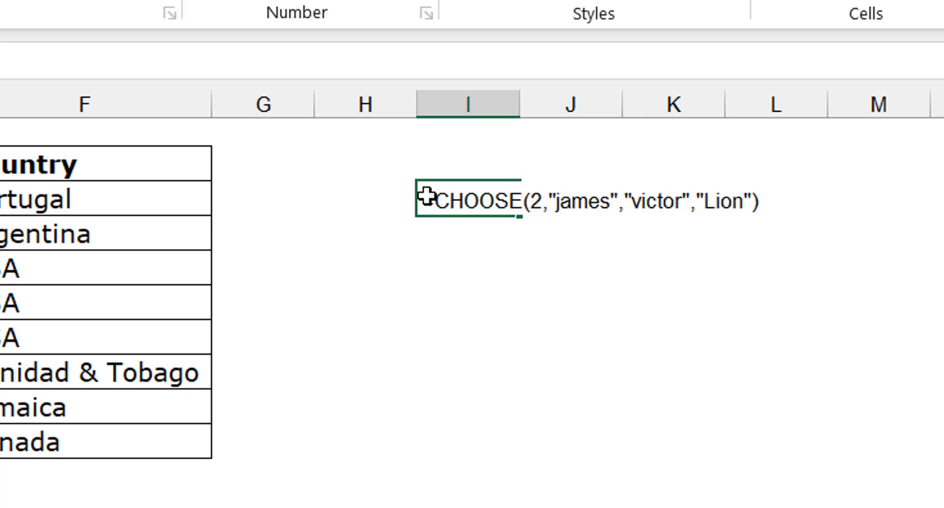
{"action": "key", "text": "ctrl+Return"}
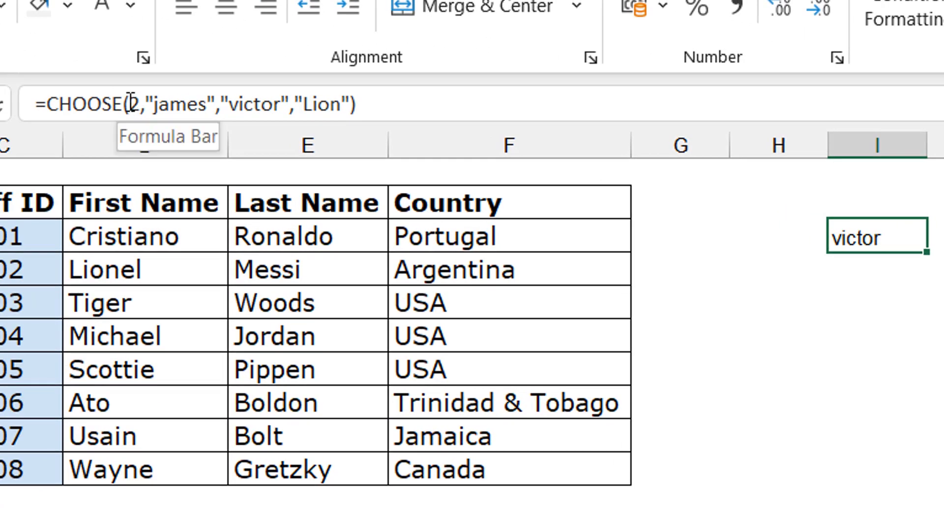
- Replace the index number in the I3 CHOOSE formula with the array {1,2}
{"action": "left_click", "coordinate": [132, 103]}
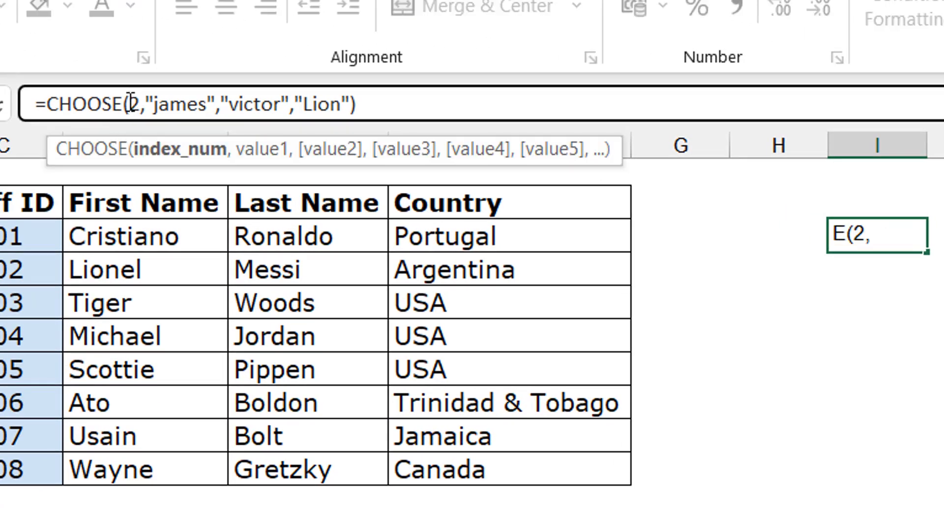
{"action": "key", "text": "Delete"}
{"action": "type", "text": "{1,"}
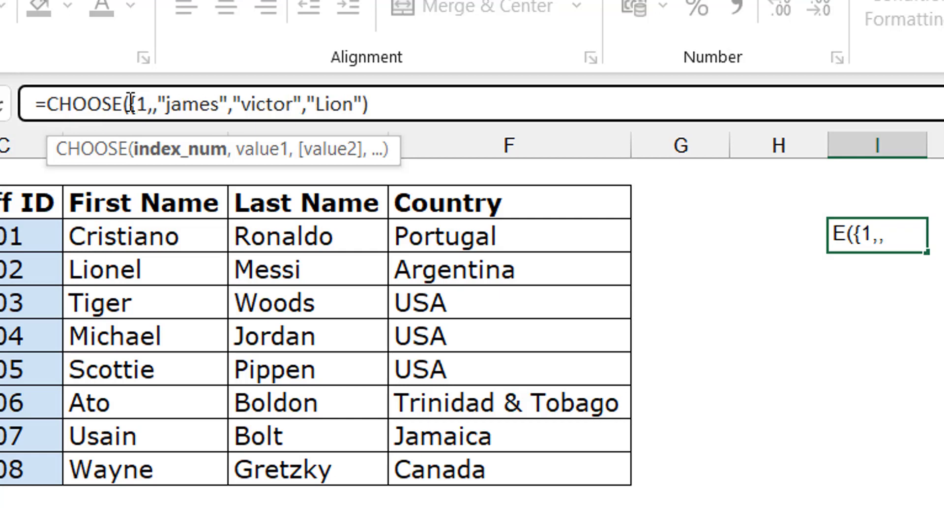
{"action": "type", "text": "2}"}
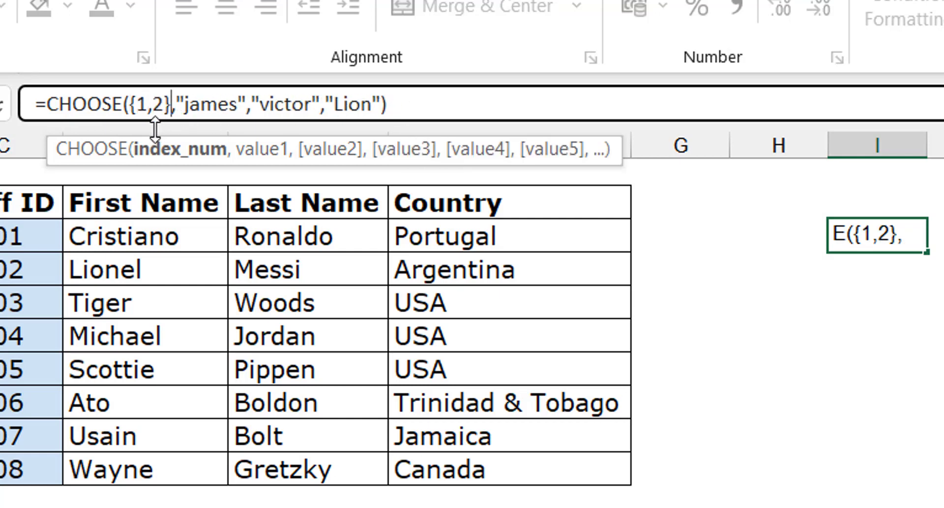
{"action": "key", "text": "Return"}
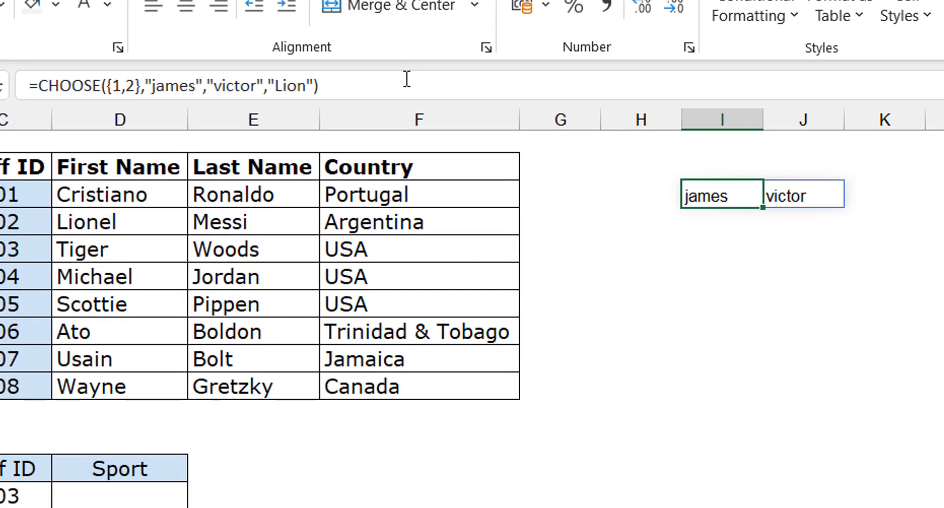
- Enter =CHOOSE({1,2},C3:C10,B3:B10) in I5 to list the Staff IDs ahead of their sports
{"action": "left_click", "coordinate": [721, 251]}
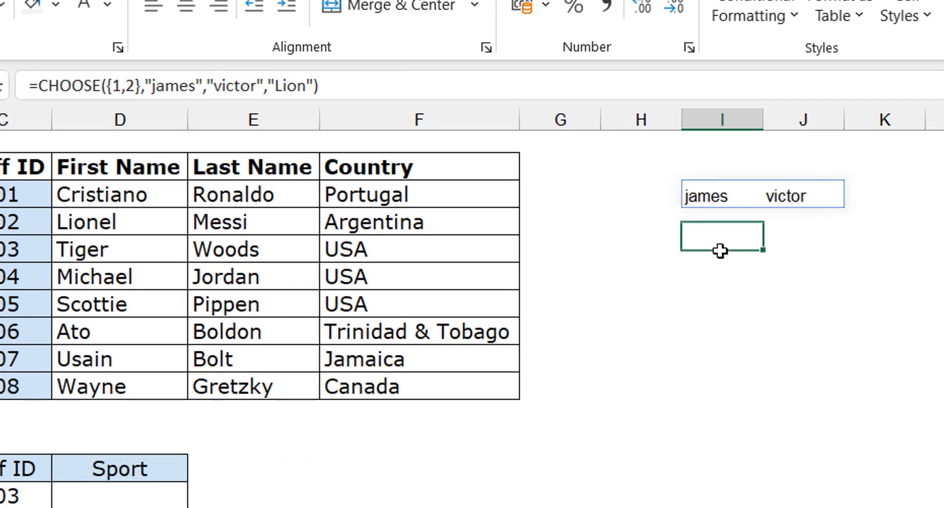
{"action": "type", "text": "=choose"}
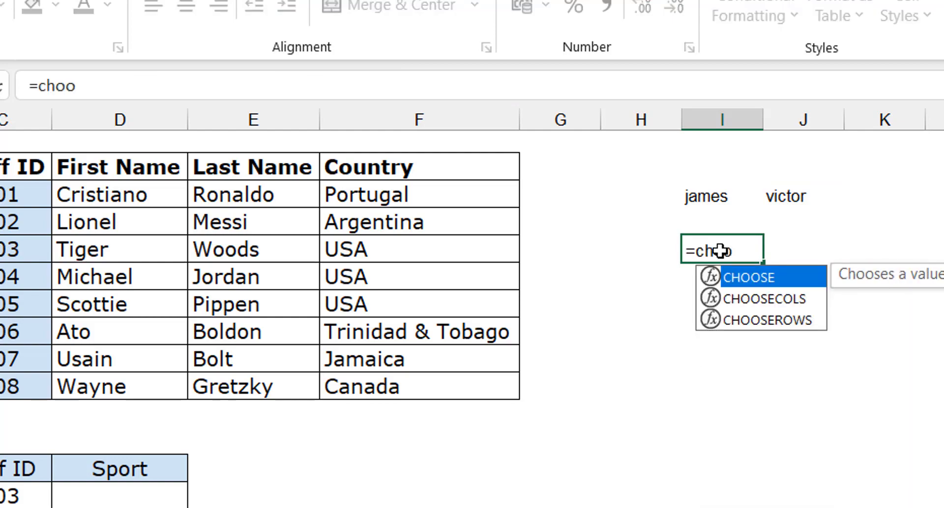
{"action": "key", "text": "Tab"}
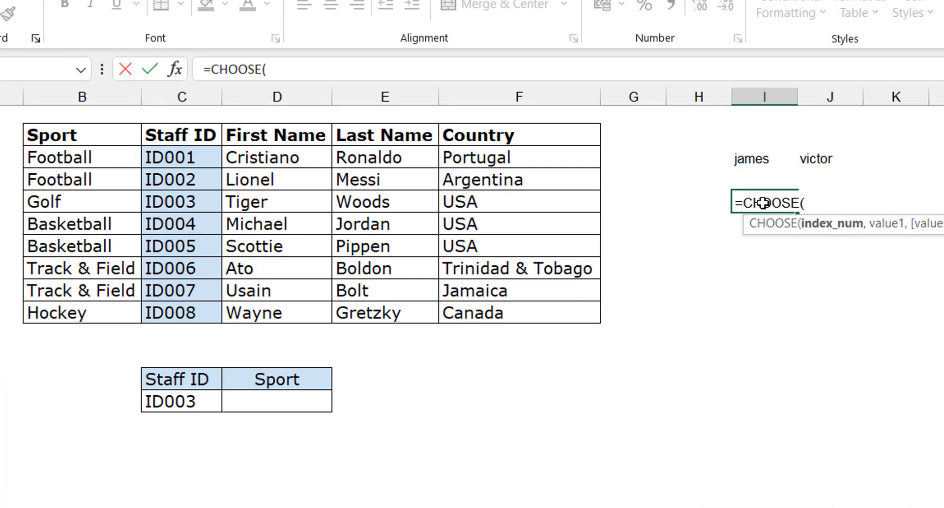
{"action": "type", "text": "{1,2},"}
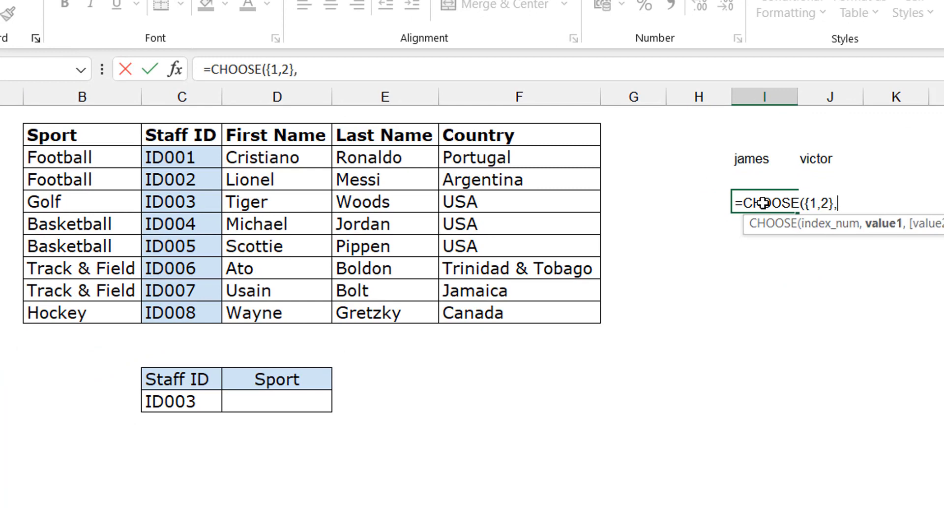
{"action": "left_click", "coordinate": [190, 157]}
{"action": "key", "text": "ctrl+shift+Down"}
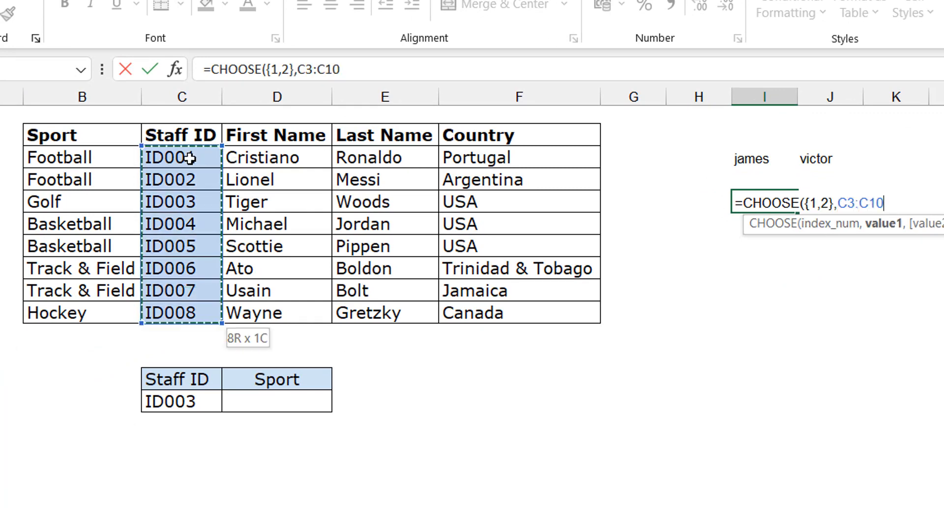
{"action": "type", "text": ","}
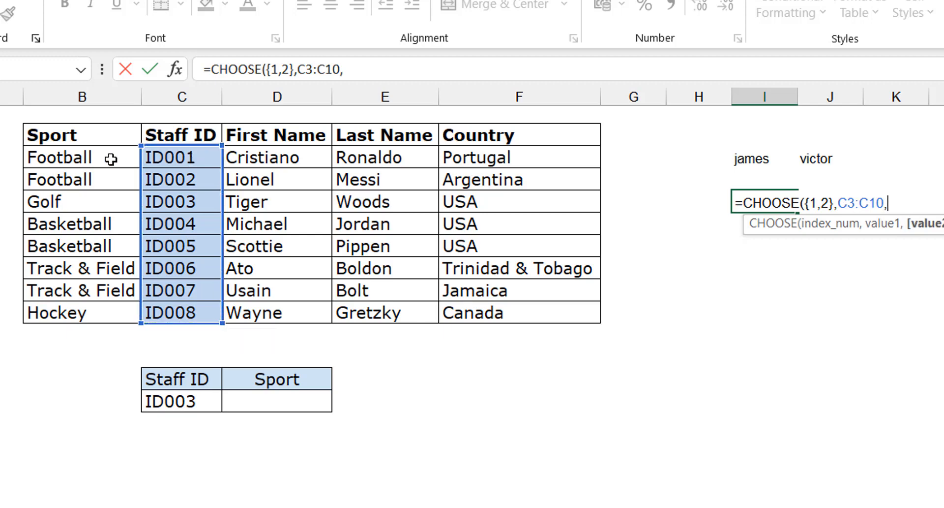
{"action": "left_click", "coordinate": [73, 157]}
{"action": "key", "text": "ctrl+shift+Down"}
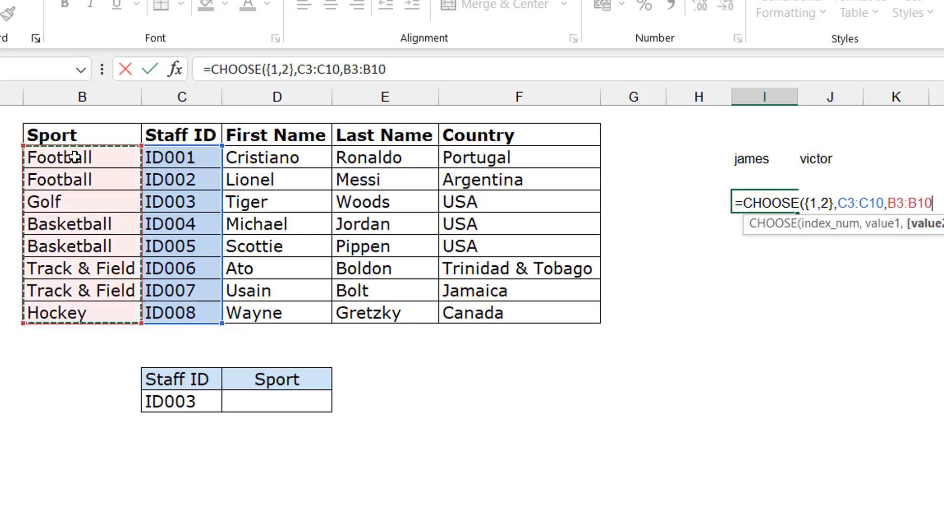
{"action": "type", "text": ")"}
{"action": "key", "text": "Return"}
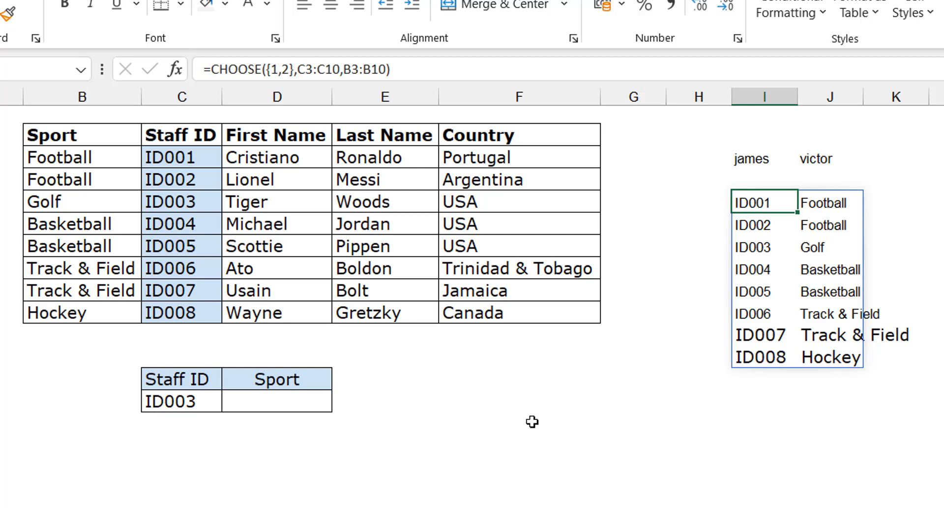
- Start a VLOOKUP in D14 with C14 as the lookup value and a nested CHOOSE with index {1,2} as the table array
{"action": "left_click", "coordinate": [290, 396]}
{"action": "type", "text": "=VLOOKUP("}
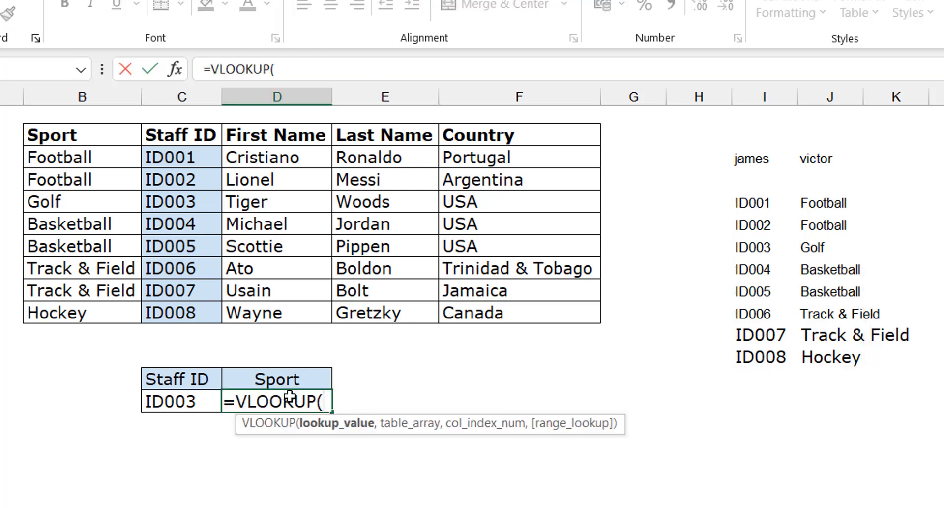
{"action": "key", "text": "Left"}
{"action": "type", "text": ","}
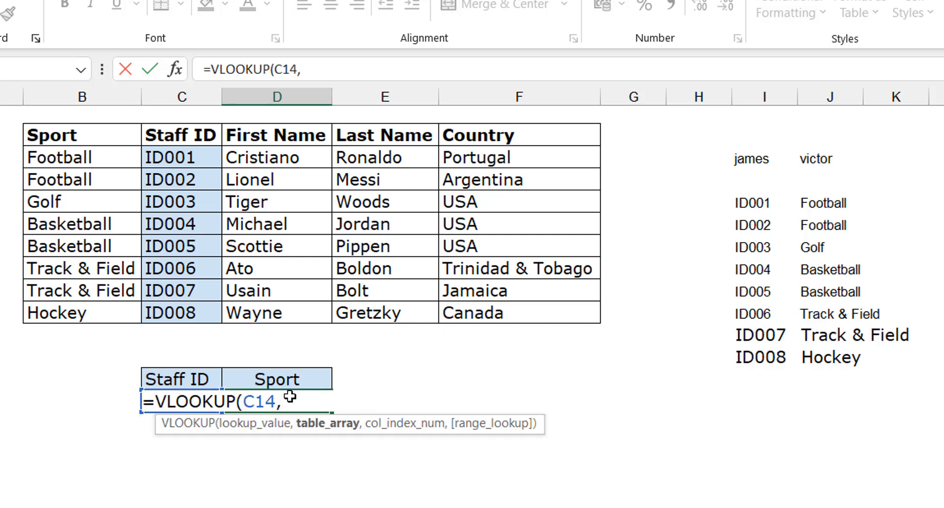
{"action": "type", "text": "choos"}
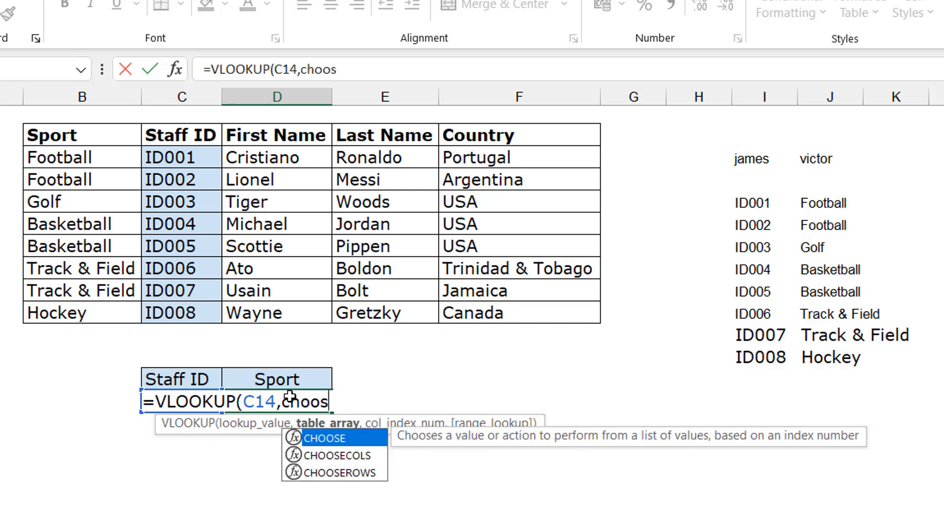
{"action": "key", "text": "Tab"}
{"action": "type", "text": "{"}
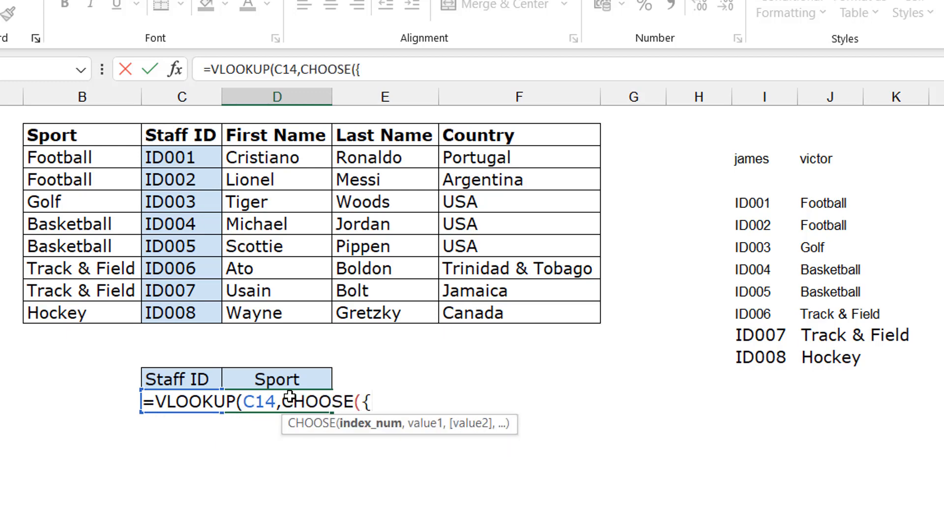
{"action": "type", "text": "1,2},"}
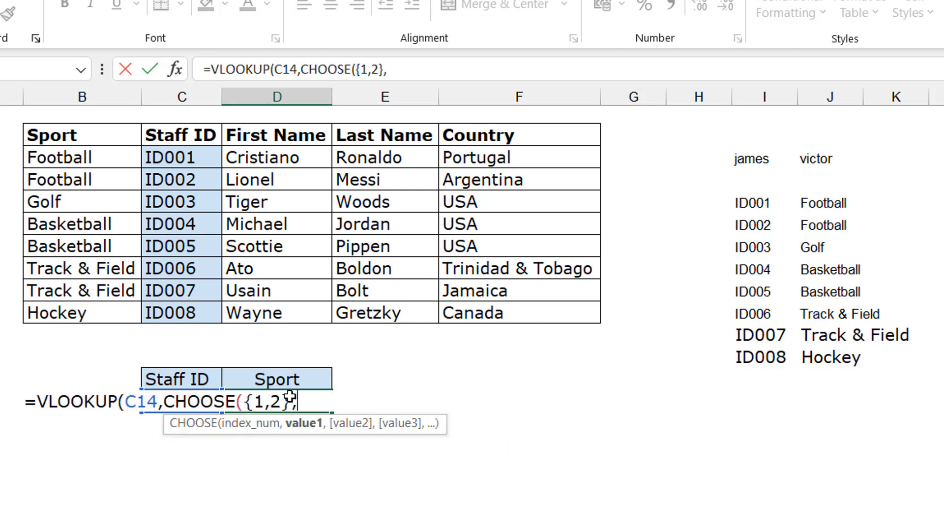
- Give the nested CHOOSE the absolute ranges $C$3:$C$10 and $B$3:$B$10 as its values, and close it
{"action": "left_click", "coordinate": [190, 155]}
{"action": "key", "text": "ctrl+shift+Down"}
{"action": "key", "text": "F4"}
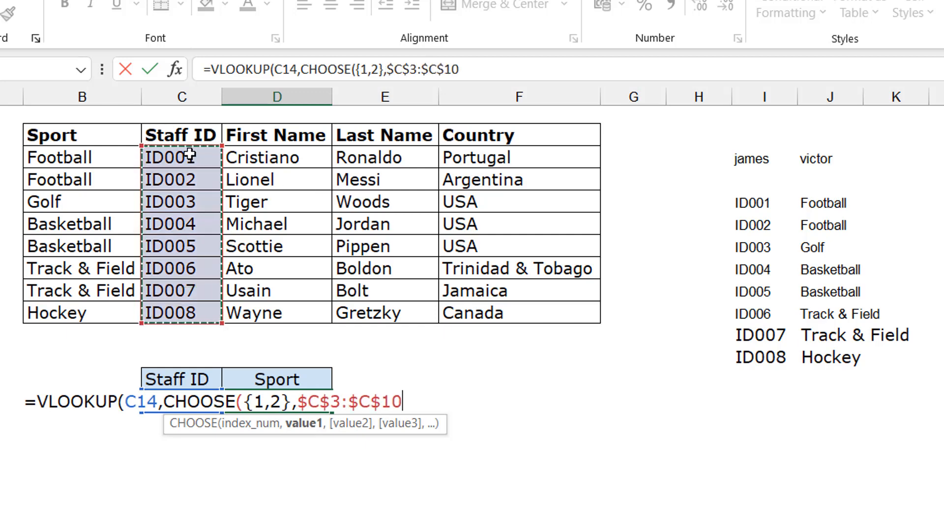
{"action": "type", "text": ","}
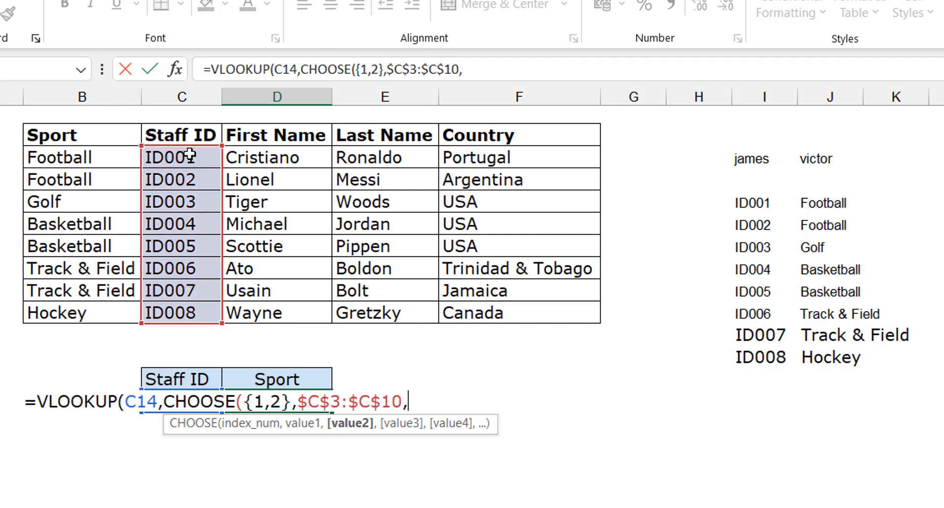
{"action": "left_click", "coordinate": [85, 157]}
{"action": "key", "text": "ctrl+shift+Down"}
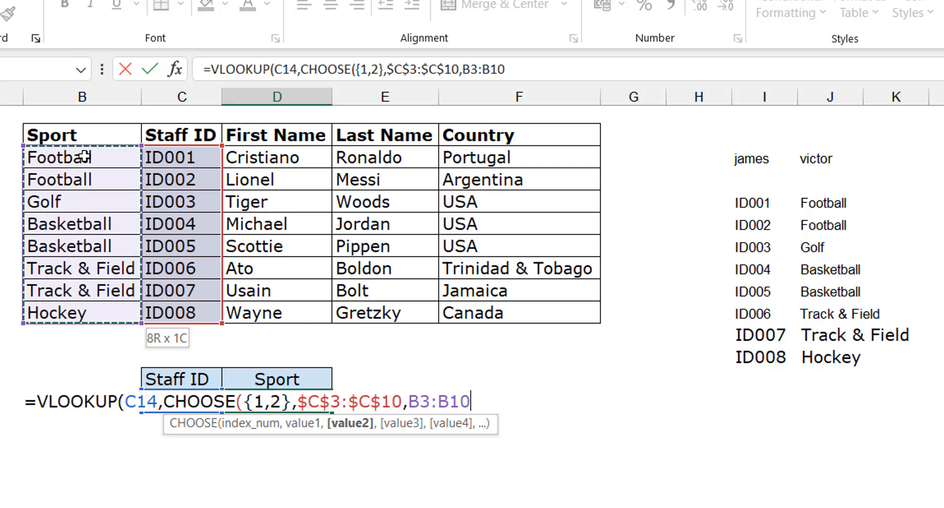
{"action": "key", "text": "F4"}
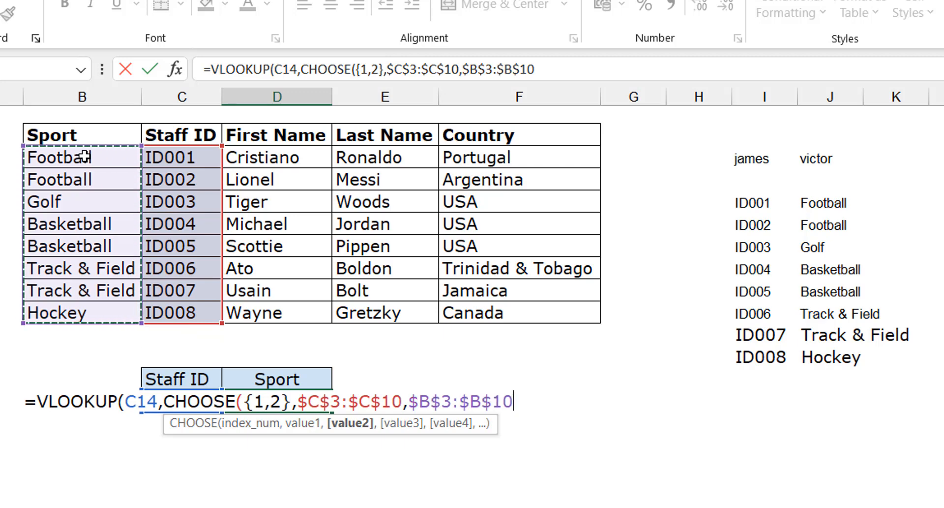
{"action": "type", "text": ")"}
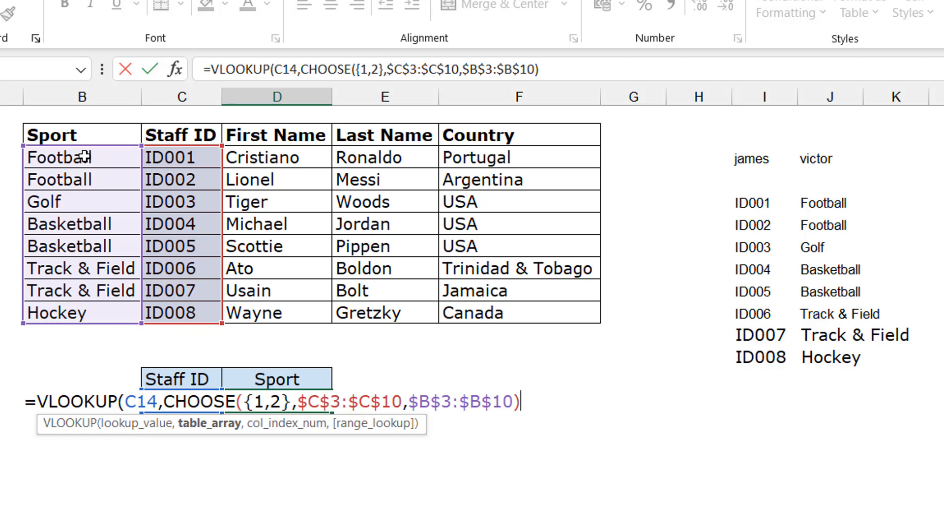
- Complete the D14 VLOOKUP with column index 2 and exact match 0, and review the ranges it references
{"action": "type", "text": ","}
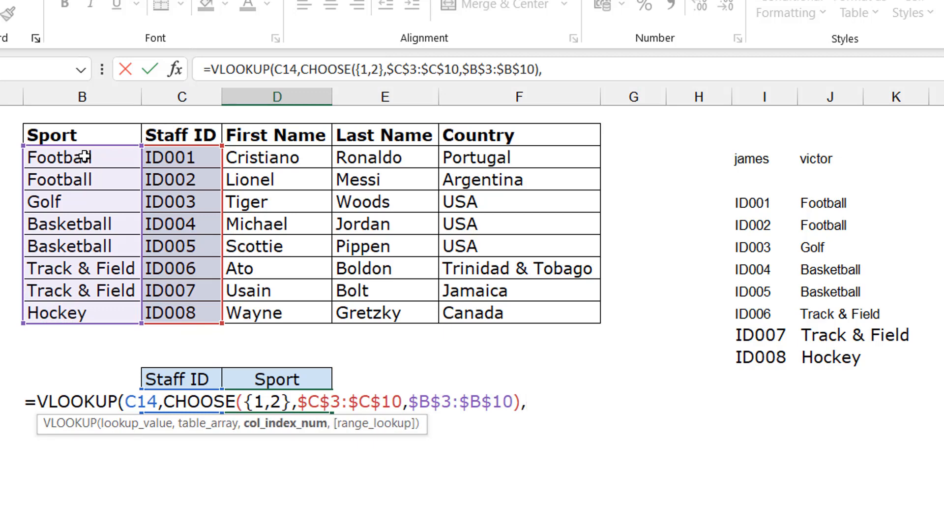
{"action": "type", "text": "2,0)"}
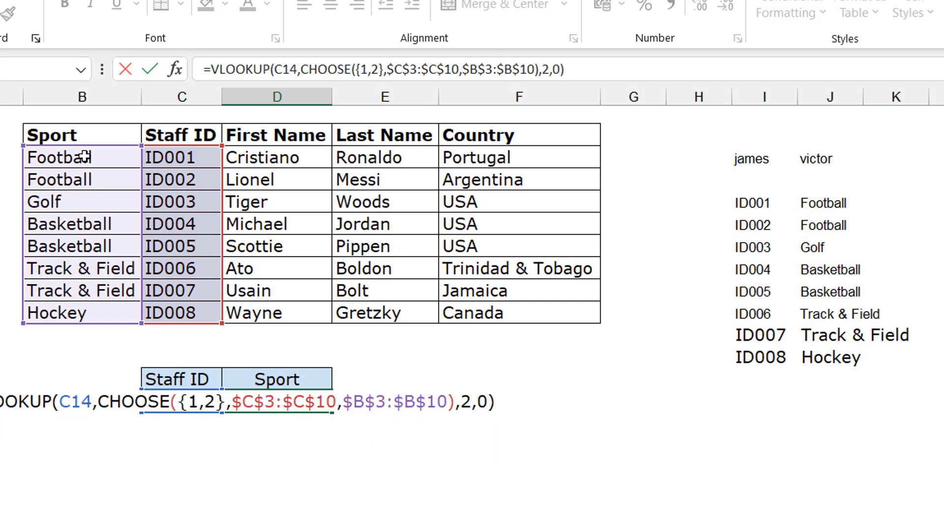
{"action": "key", "text": "ctrl+Return"}
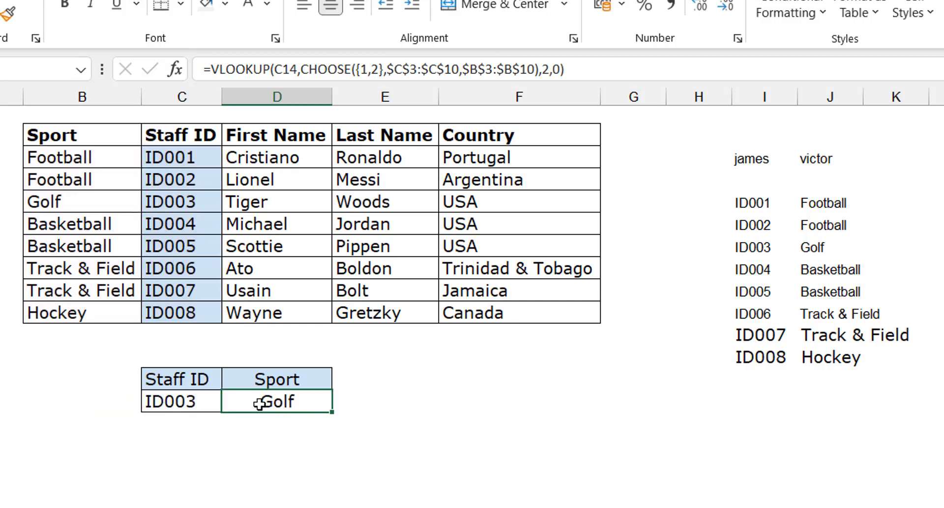
{"action": "double_click", "coordinate": [278, 403]}
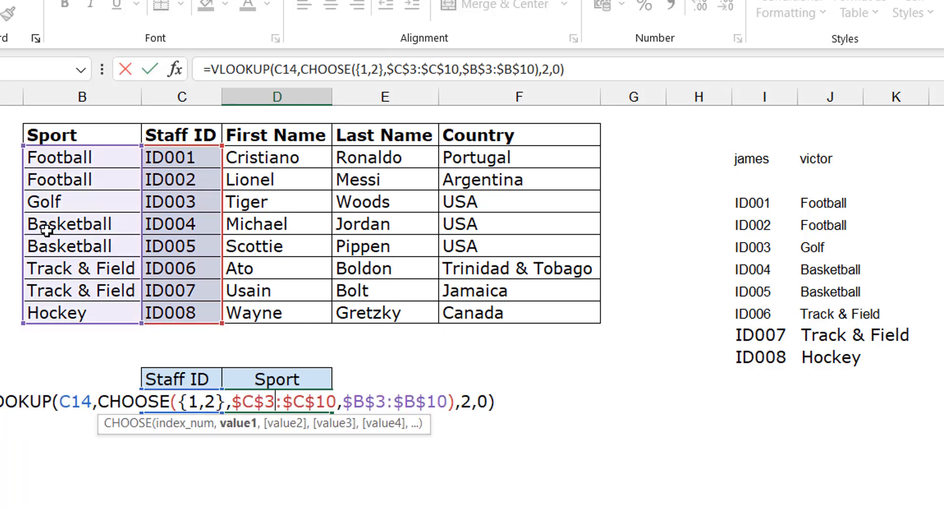
{"action": "key", "text": "Escape"}
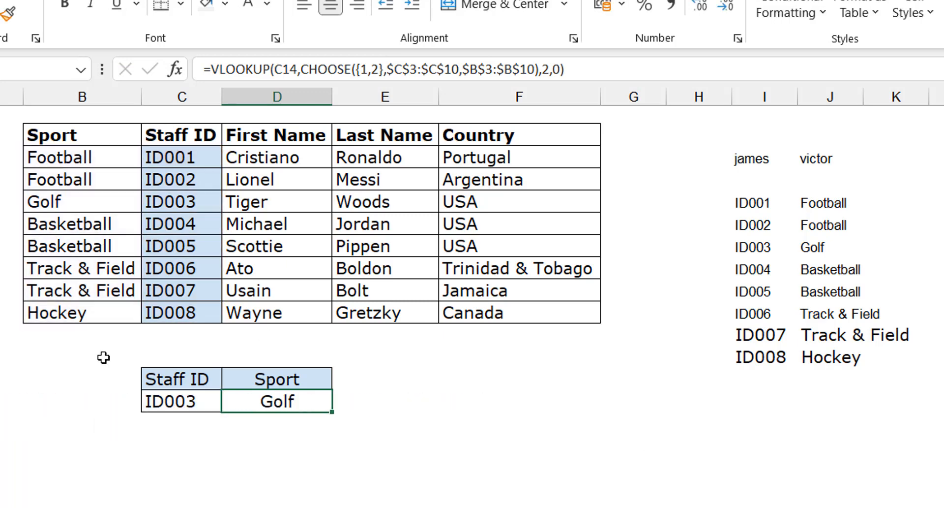